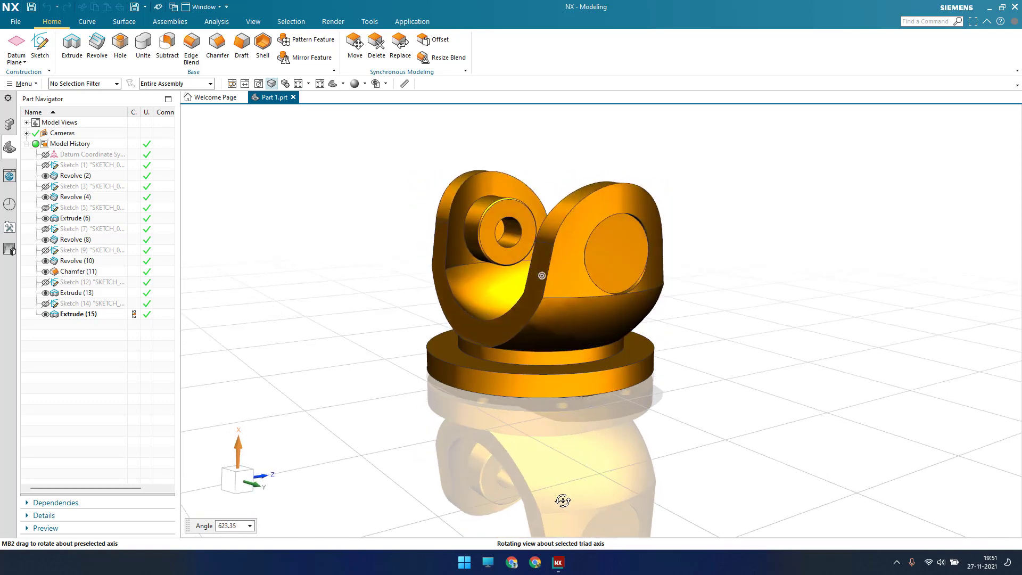
{"action": "middle_click_drag", "start_coordinate": [541, 504], "coordinate": [515, 507]}
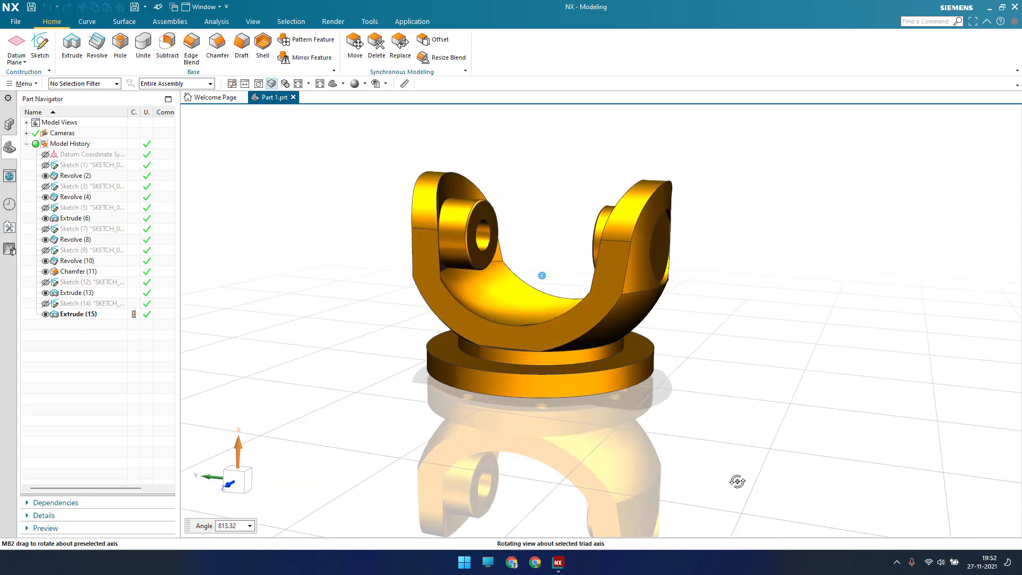
{"action": "middle_click_drag", "start_coordinate": [728, 482], "coordinate": [459, 503]}
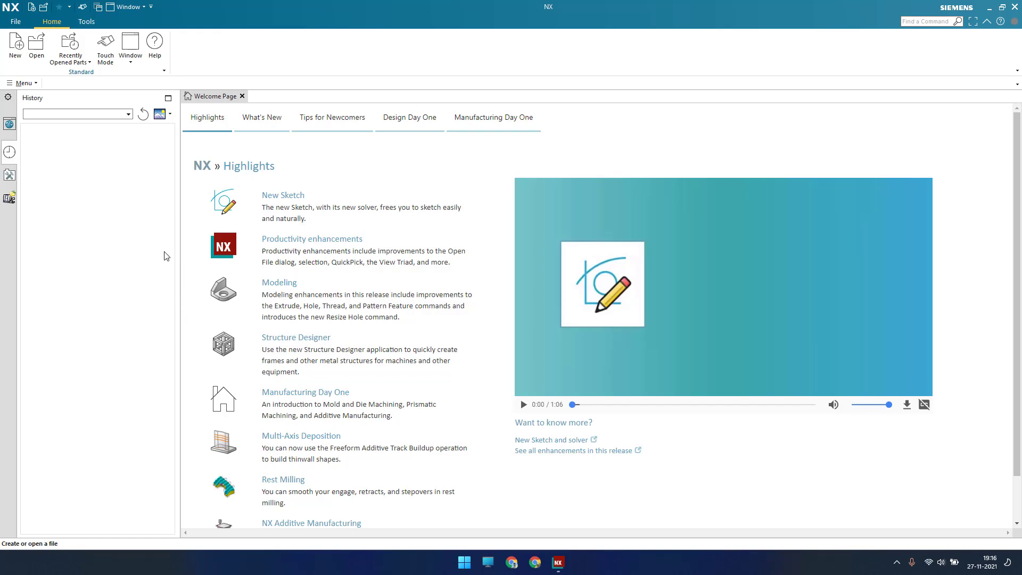
Step: Create a millimetre Model file named Part 1 and store it in a new Desktop folder named Joint
{"action": "left_click", "coordinate": [16, 43]}
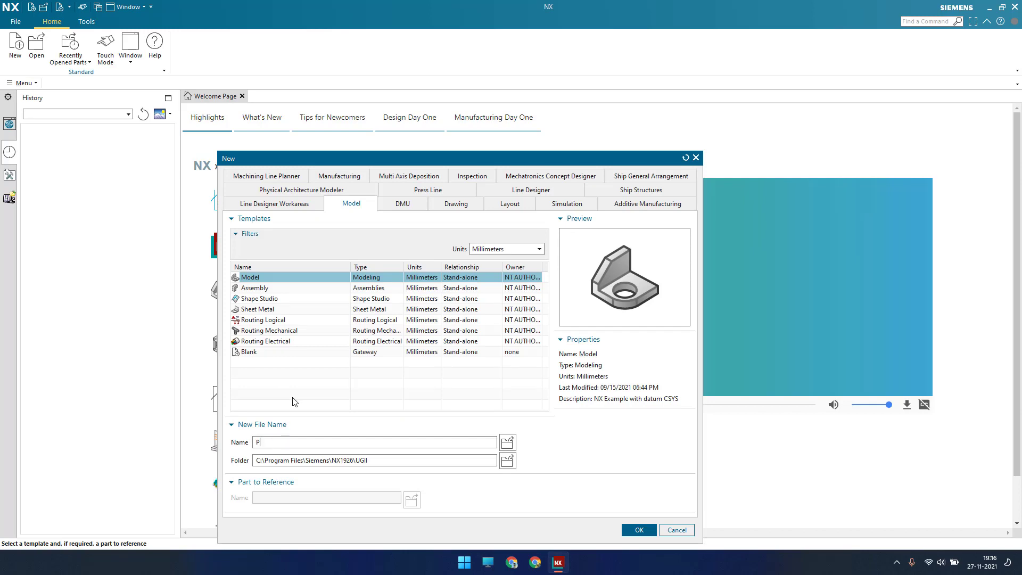
{"action": "type", "text": "Part 1"}
{"action": "left_click", "coordinate": [507, 460]}
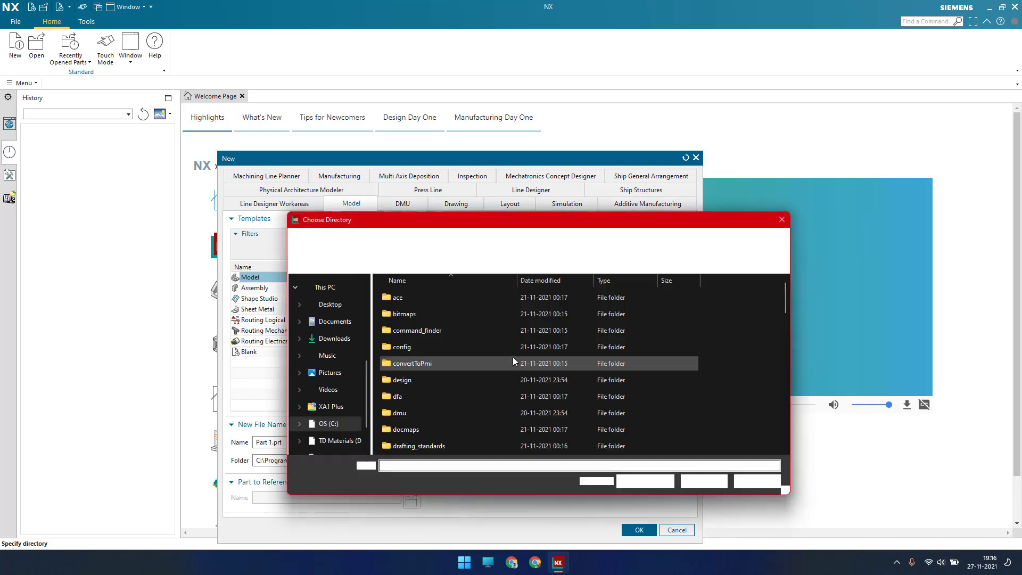
{"action": "left_click", "coordinate": [329, 304]}
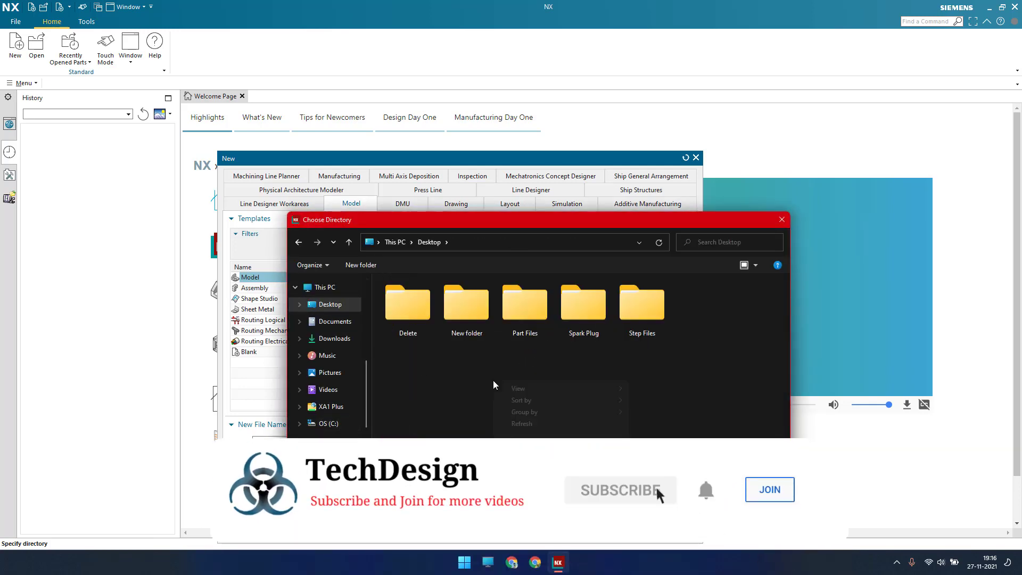
{"action": "right_click", "coordinate": [493, 380]}
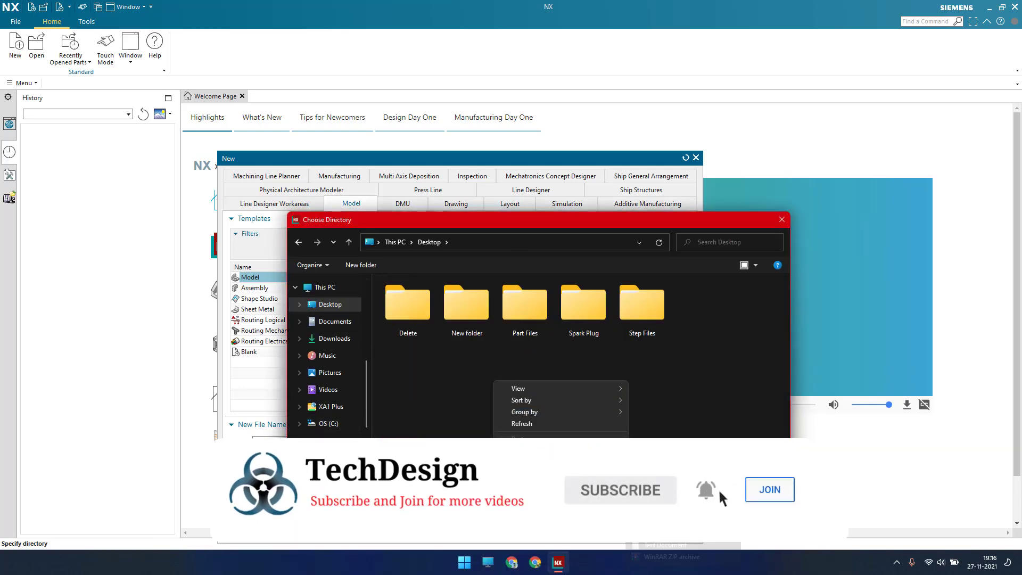
{"action": "left_click", "coordinate": [660, 519]}
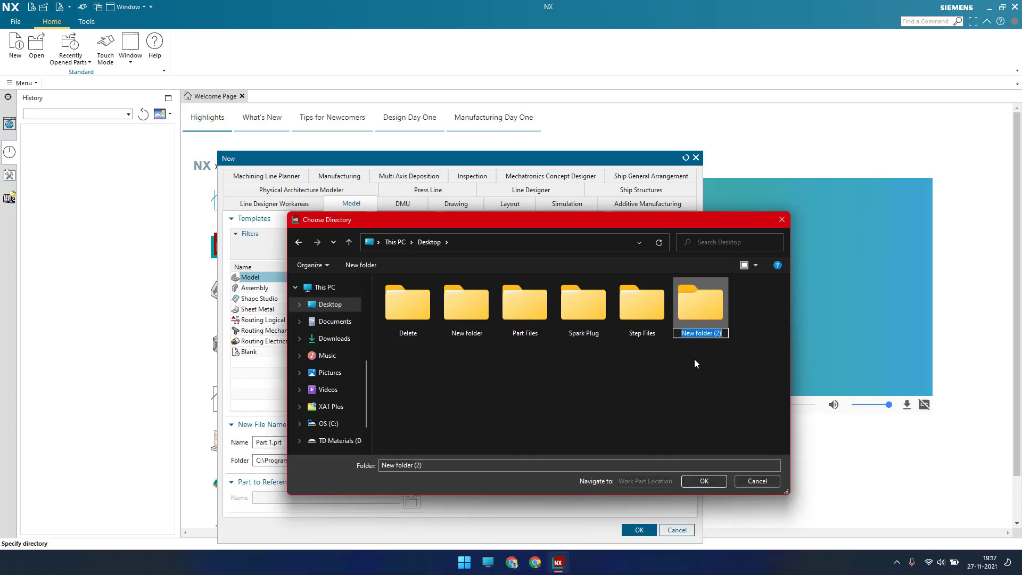
{"action": "type", "text": "Joint"}
{"action": "key", "text": "Return"}
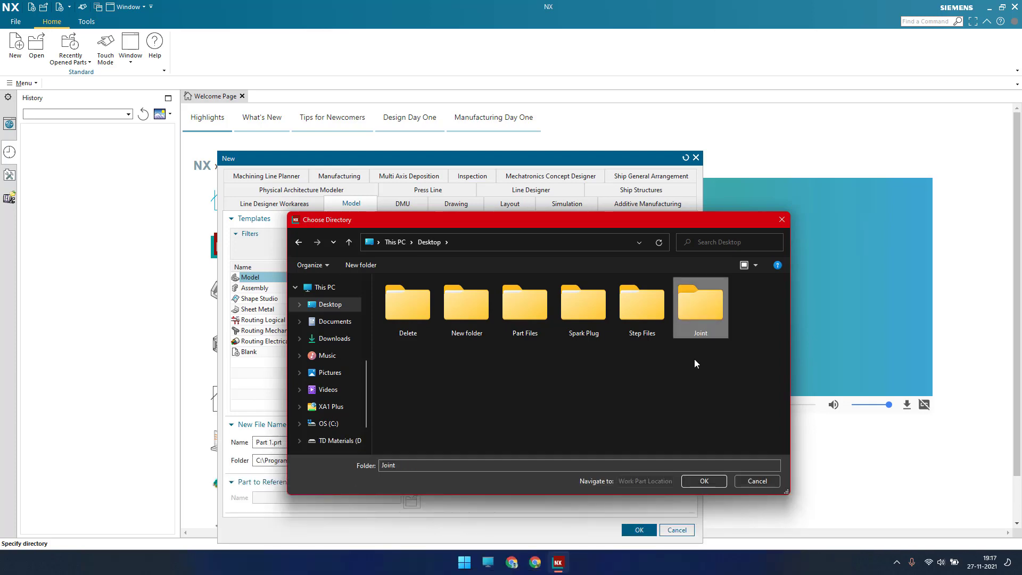
{"action": "double_click", "coordinate": [699, 312]}
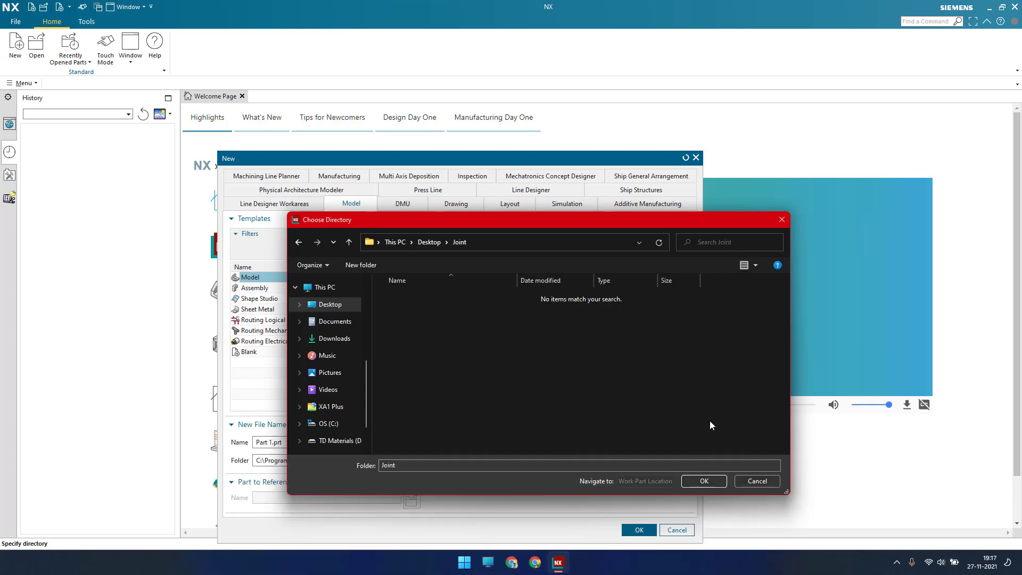
{"action": "left_click", "coordinate": [704, 480]}
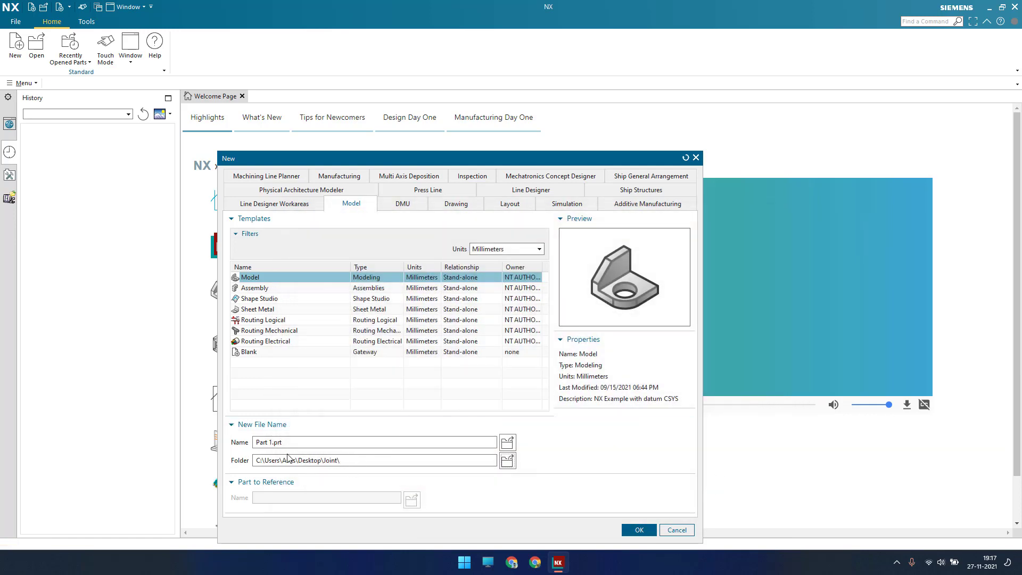
{"action": "left_click", "coordinate": [639, 530]}
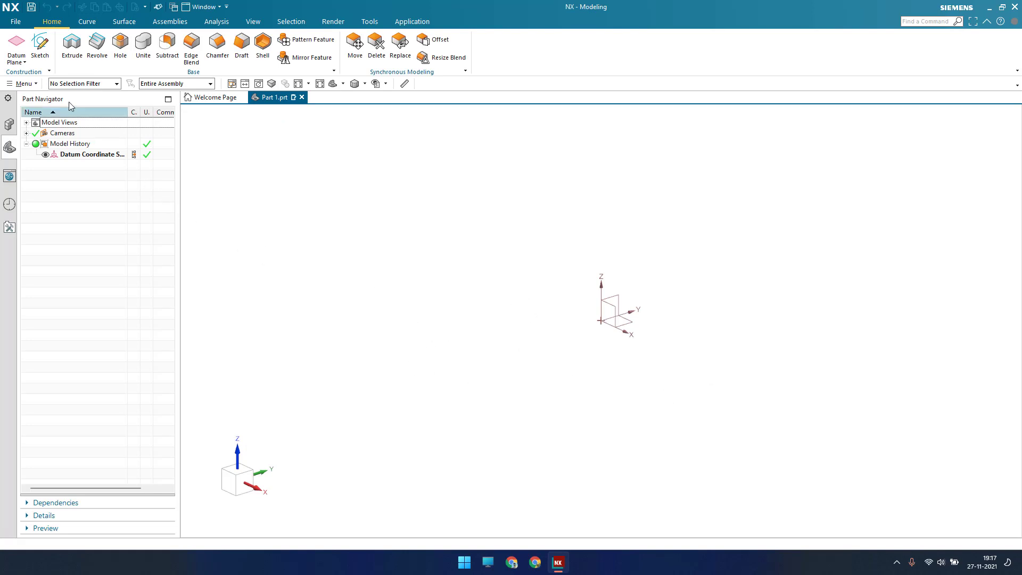
Step: Start a sketch on the XZ plane of the datum coordinate system
{"action": "left_click", "coordinate": [40, 46]}
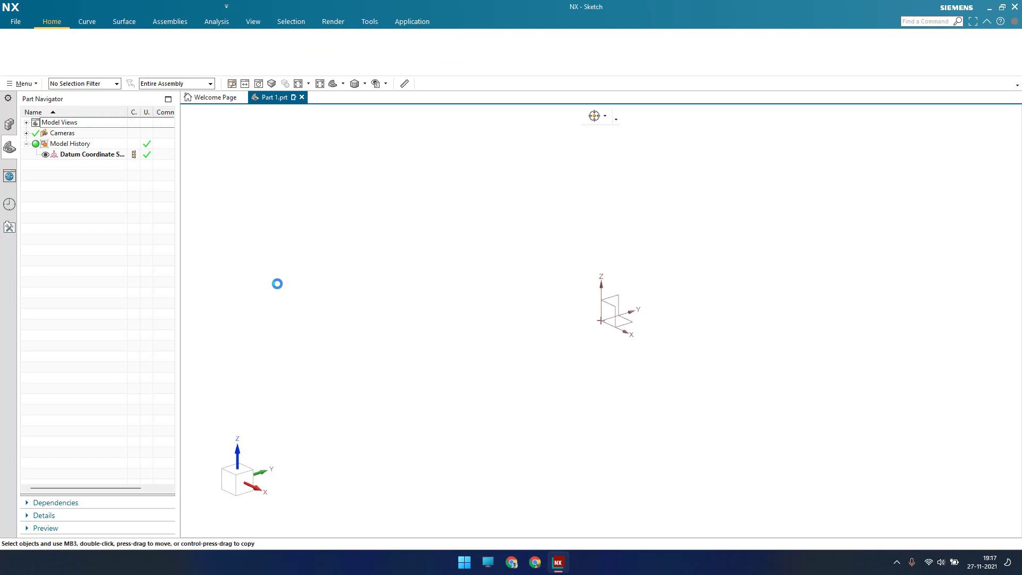
{"action": "left_click", "coordinate": [607, 311]}
{"action": "left_click", "coordinate": [278, 234]}
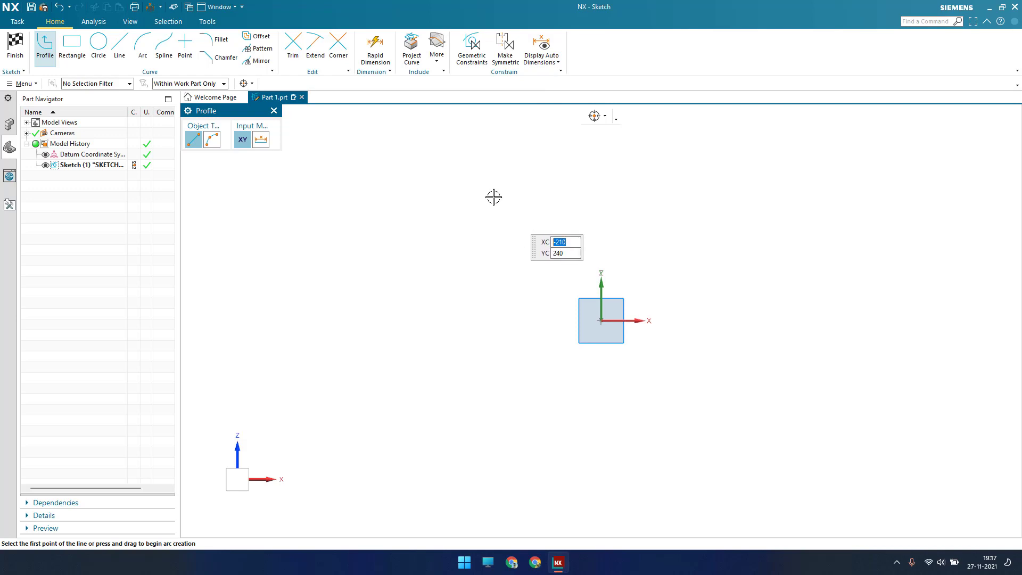
Step: Draw connected lines from the sketch origin: up about 275 mm, left about 45 mm and up about 85 mm
{"action": "left_click", "coordinate": [118, 48]}
{"action": "left_click", "coordinate": [601, 321]}
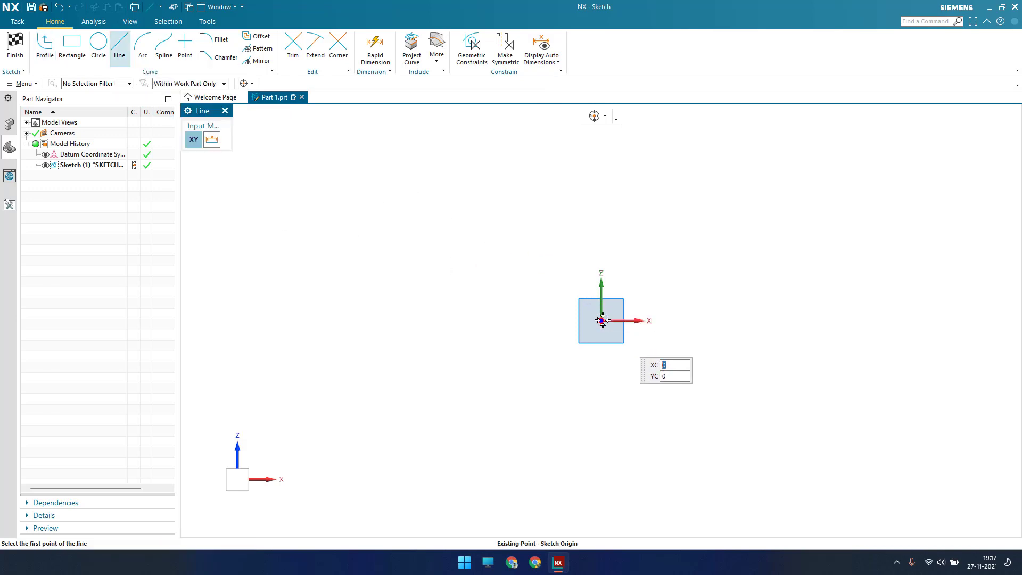
{"action": "left_click", "coordinate": [600, 179]}
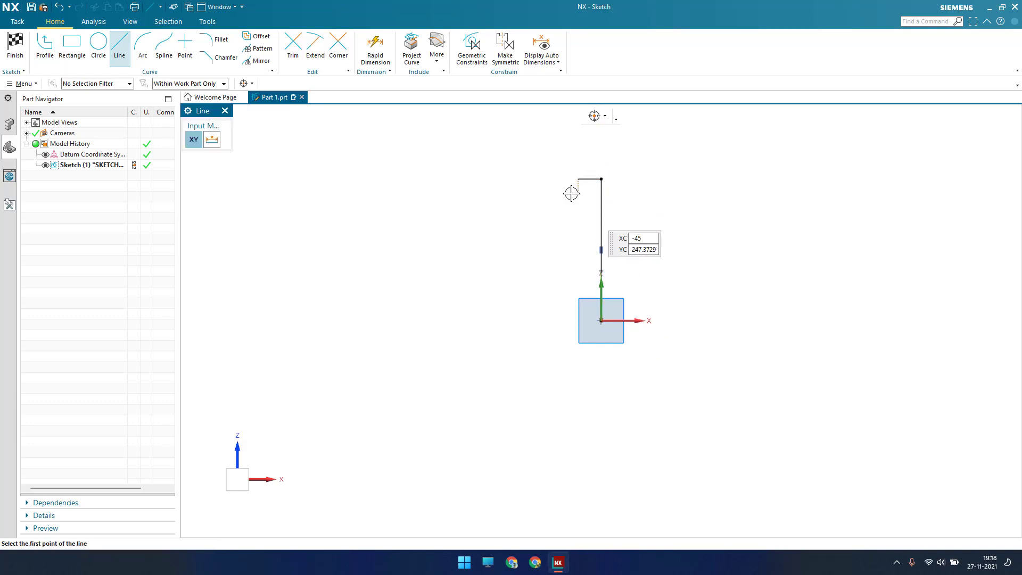
{"action": "left_click", "coordinate": [578, 179]}
{"action": "left_click", "coordinate": [577, 135]}
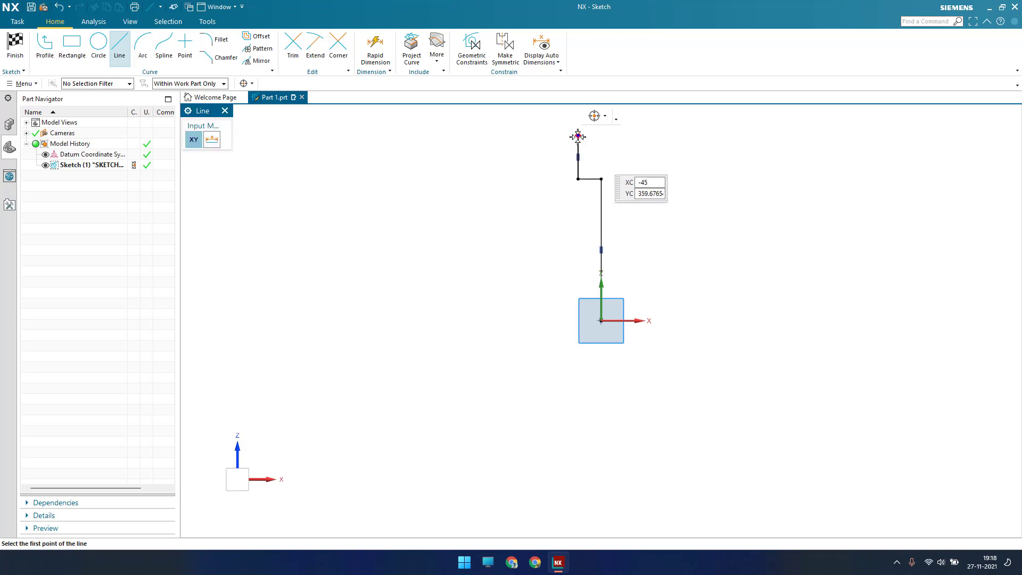
Step: Continue the profile with lines right about 124 mm, down about 125 mm and right about 40 mm
{"action": "left_click", "coordinate": [578, 136]}
{"action": "left_click", "coordinate": [641, 136]}
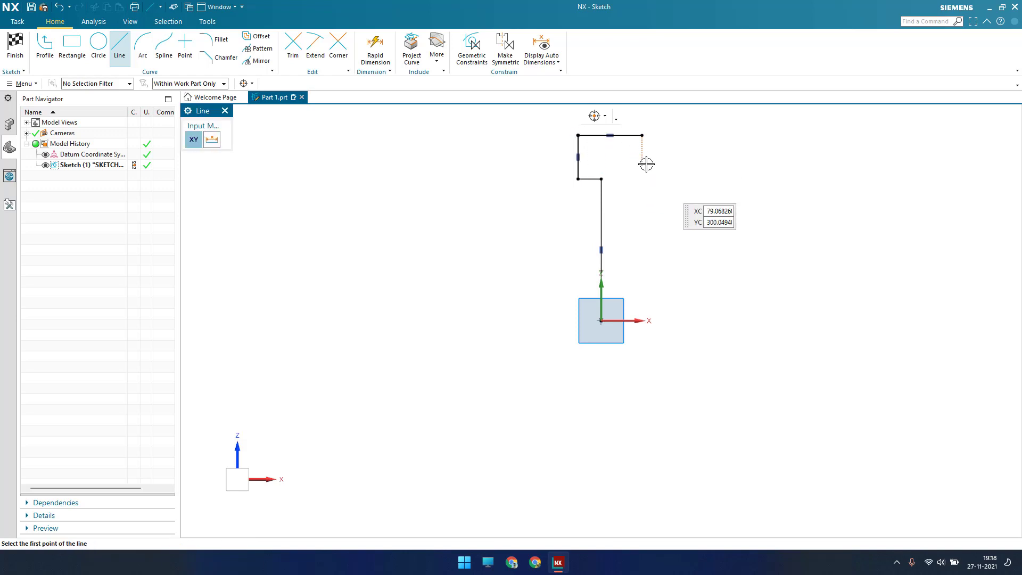
{"action": "left_click", "coordinate": [642, 135]}
{"action": "left_click", "coordinate": [643, 200]}
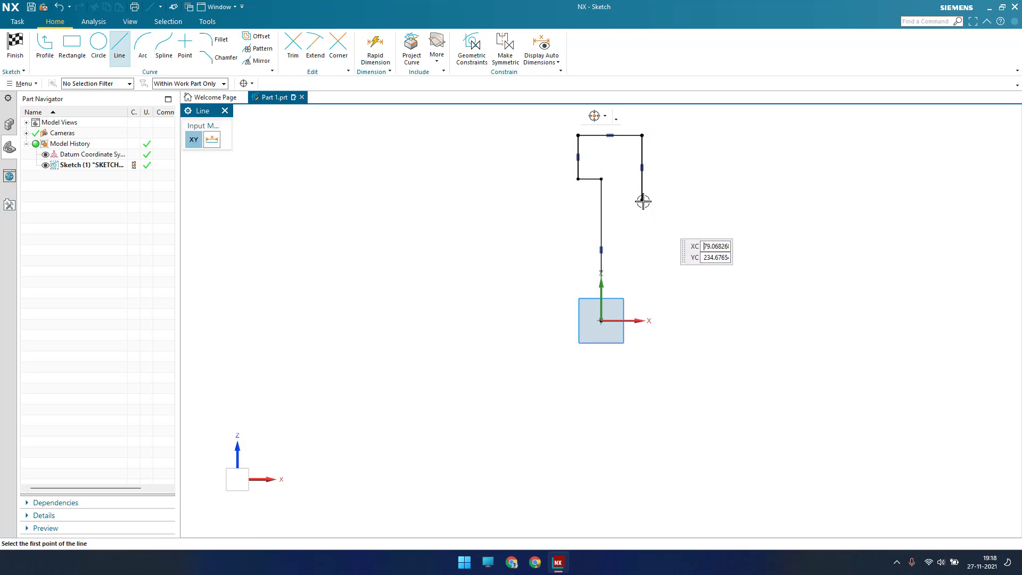
{"action": "left_click", "coordinate": [642, 200]}
{"action": "left_click", "coordinate": [662, 200]}
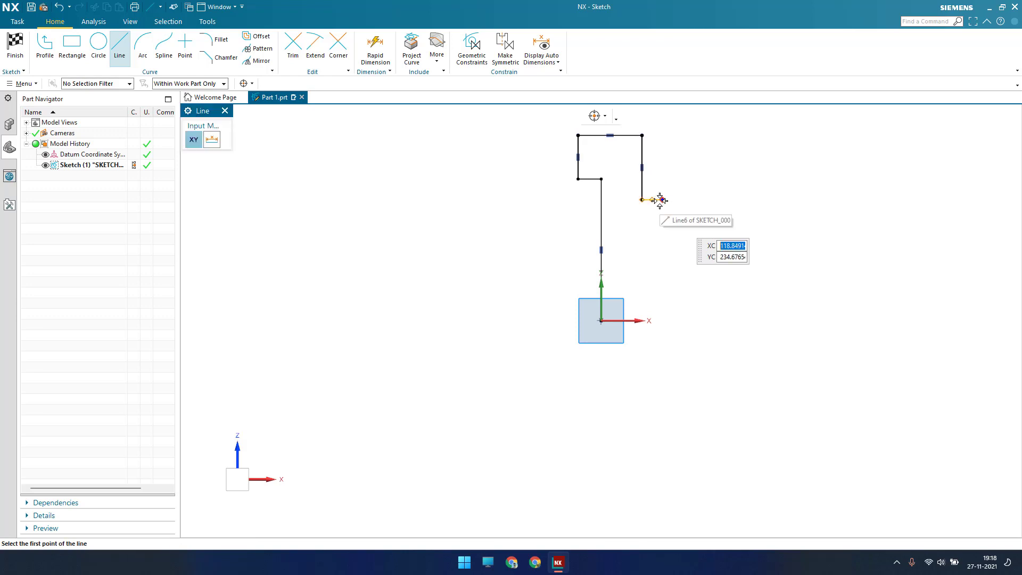
Step: Draw a vertical line down past the X axis and a crossing horizontal line about 205 mm long from the origin
{"action": "left_click", "coordinate": [662, 200]}
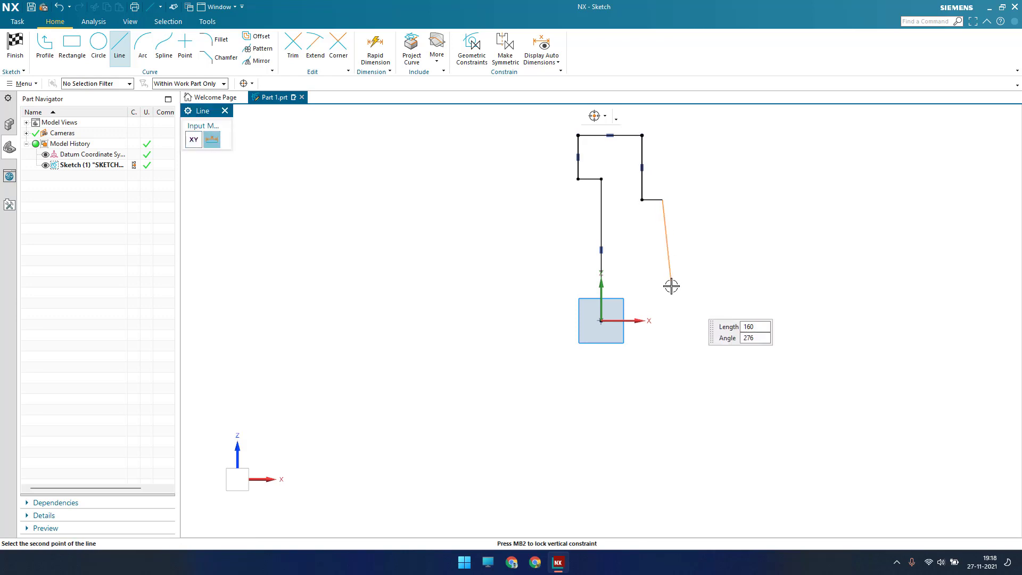
{"action": "left_click", "coordinate": [662, 331]}
{"action": "left_click", "coordinate": [602, 320]}
{"action": "left_click", "coordinate": [707, 320]}
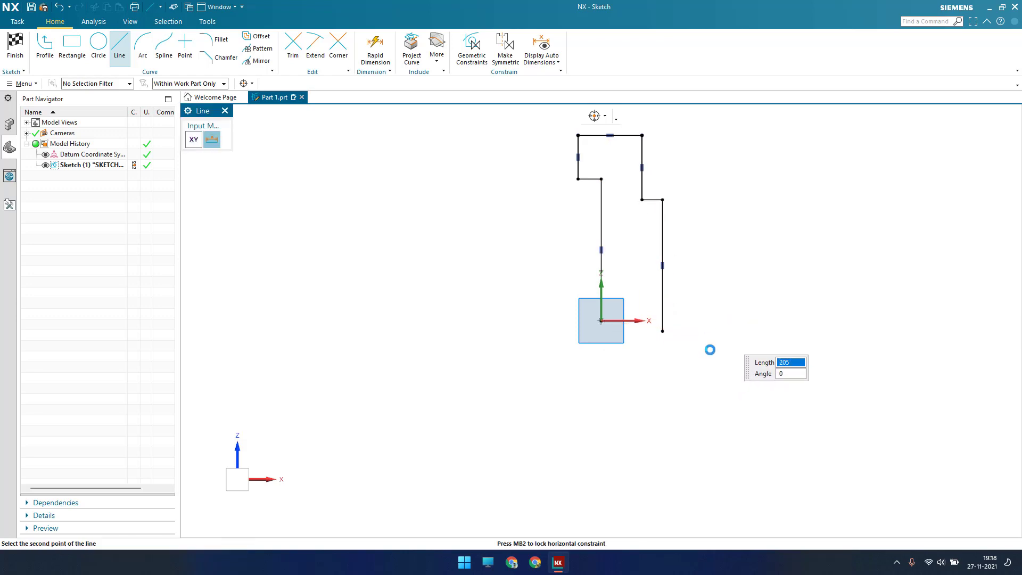
Step: Trim both overhanging line ends at the profile's lower outer corner to close the outline
{"action": "key", "text": "Escape"}
{"action": "key", "text": "t"}
{"action": "key", "text": "Escape"}
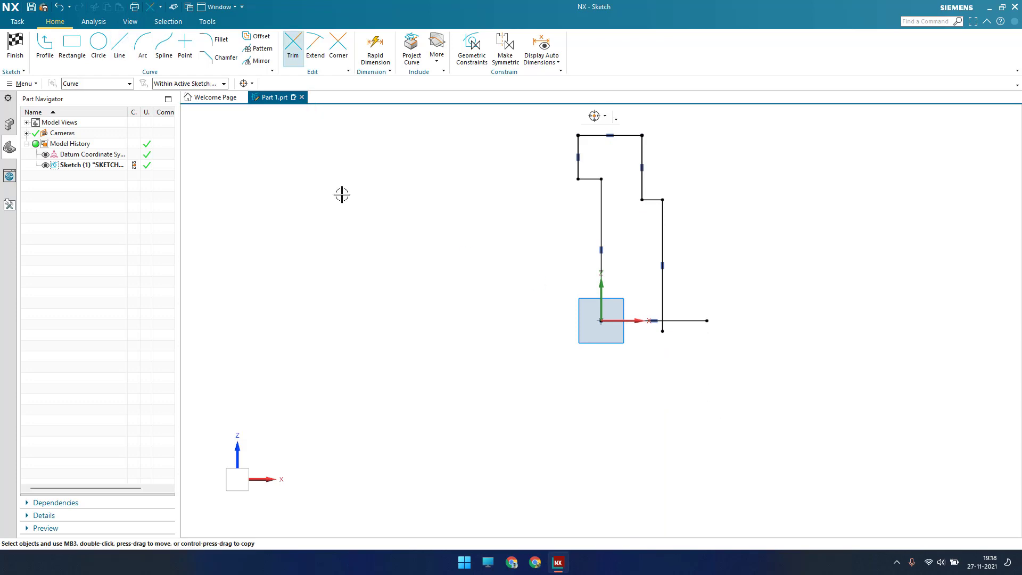
{"action": "key", "text": "t"}
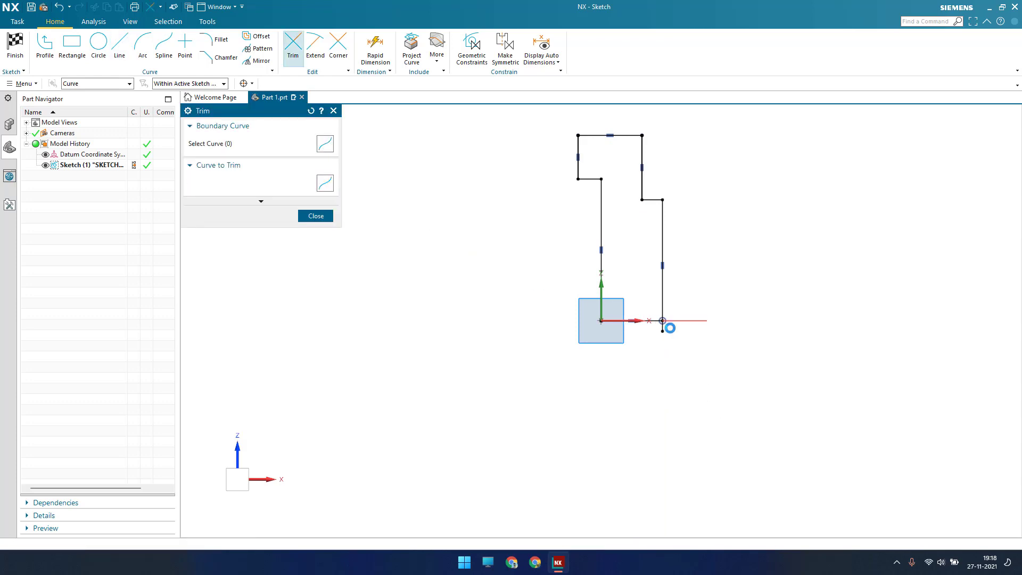
{"action": "left_click", "coordinate": [662, 326]}
{"action": "key", "text": "Escape"}
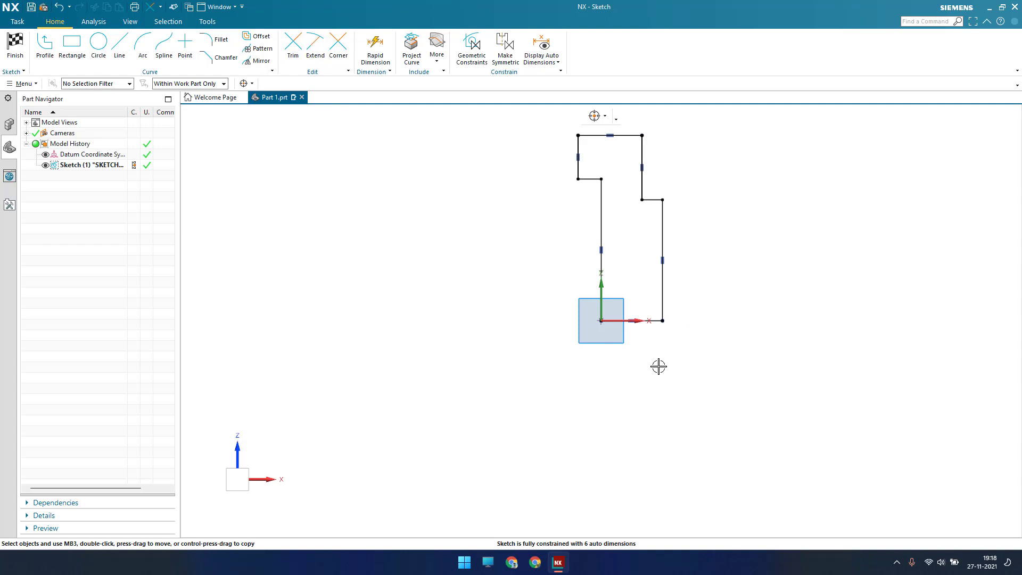
Step: Dimension the inner vertical line that starts at the origin and set its length to 170/2
{"action": "middle_click_drag", "start_coordinate": [658, 367], "coordinate": [631, 429], "text": "shift"}
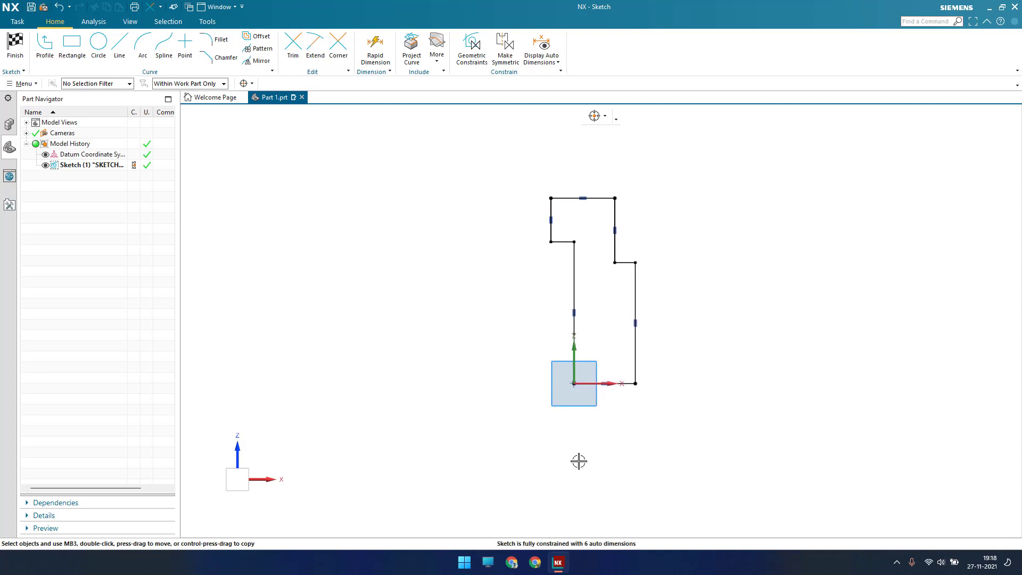
{"action": "key", "text": "d"}
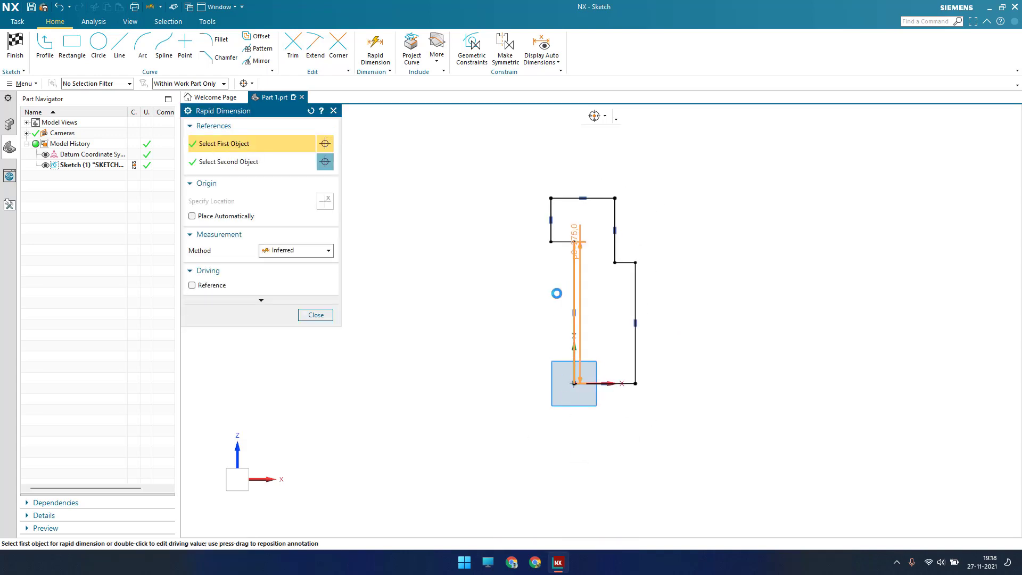
{"action": "left_click", "coordinate": [467, 292]}
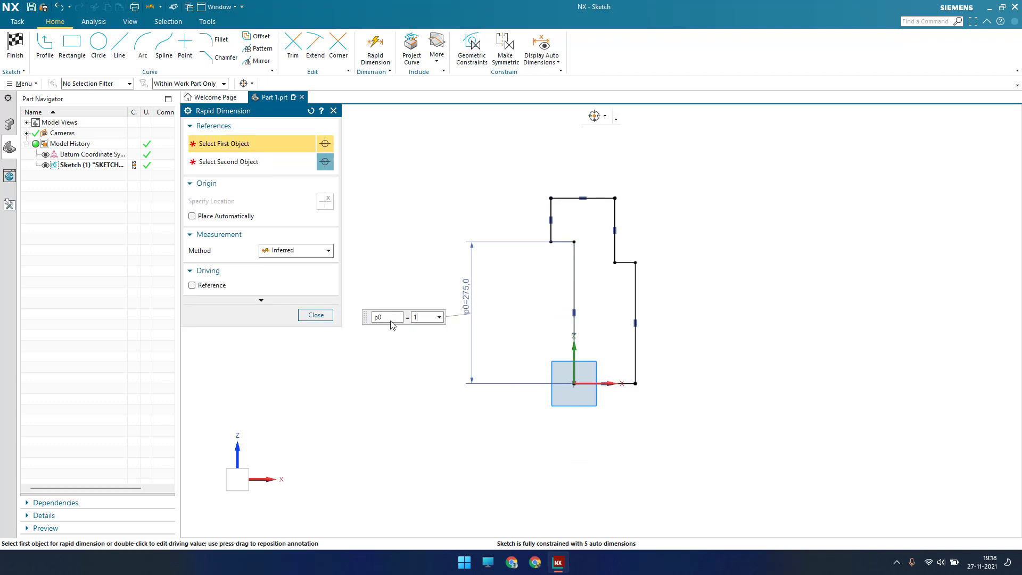
{"action": "type", "text": "170/2"}
{"action": "key", "text": "Return"}
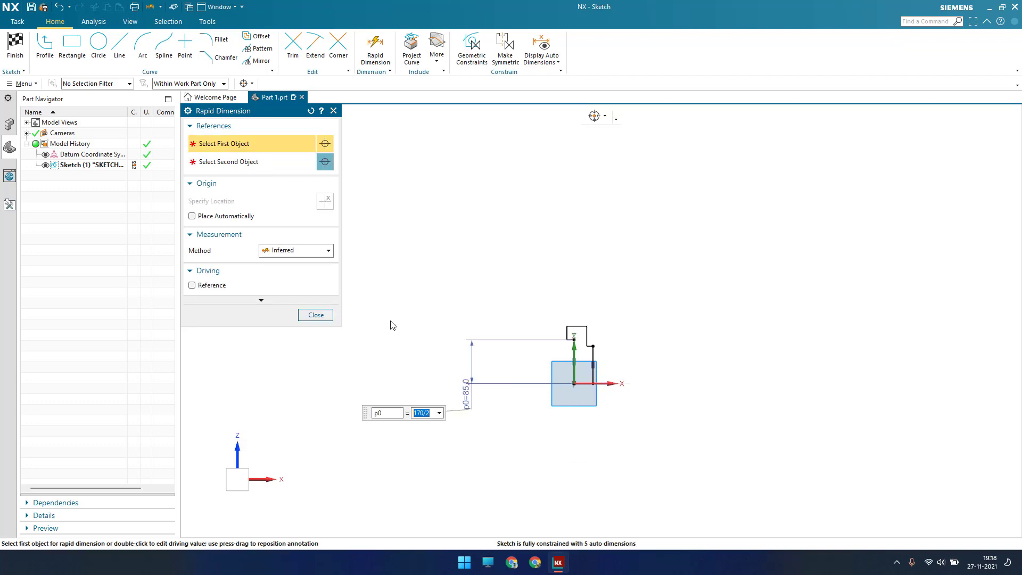
Step: Dimension the height from the sketch origin to the profile's top edge and set it to 285/2
{"action": "scroll", "coordinate": [687, 334], "scroll_direction": "up", "scroll_amount": 5}
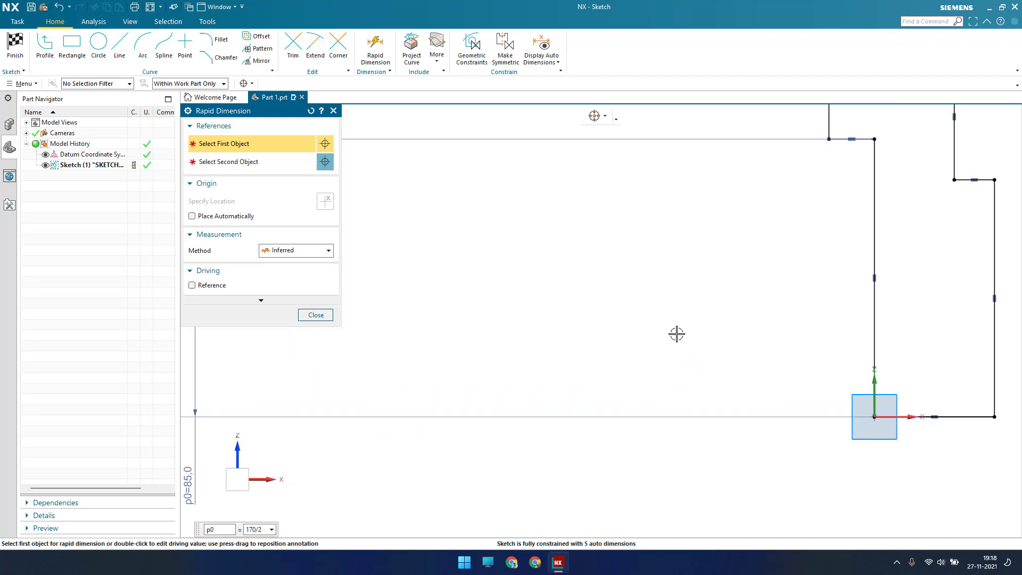
{"action": "scroll", "coordinate": [676, 333], "scroll_direction": "down", "scroll_amount": 3}
{"action": "scroll", "coordinate": [823, 333], "scroll_direction": "up", "scroll_amount": 2}
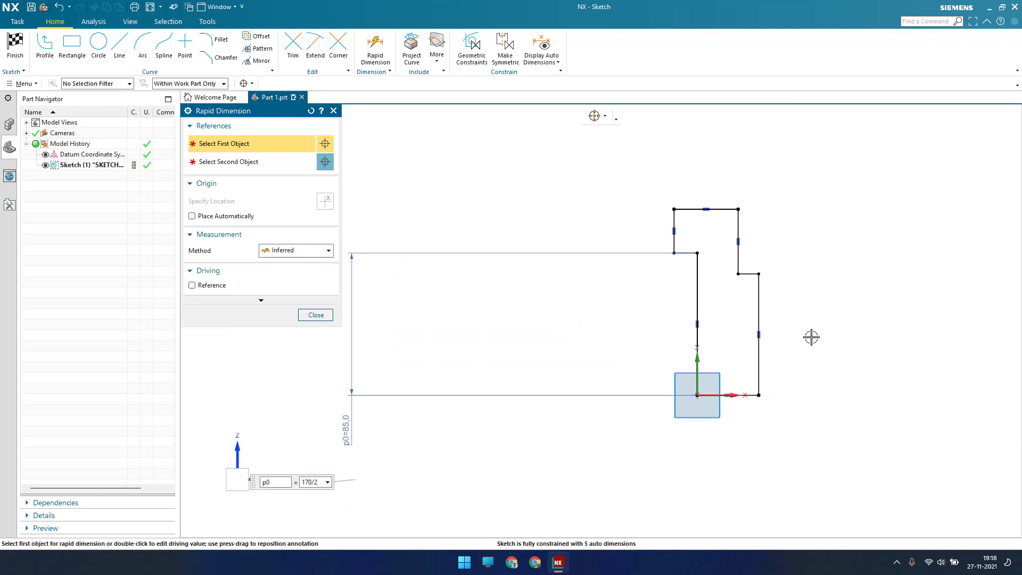
{"action": "left_click", "coordinate": [674, 229]}
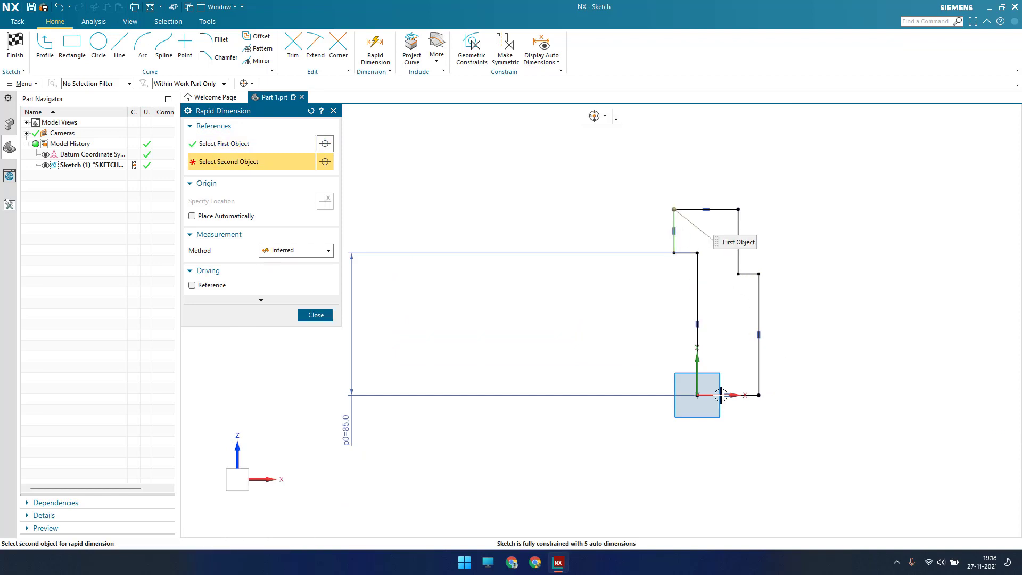
{"action": "left_click", "coordinate": [650, 395]}
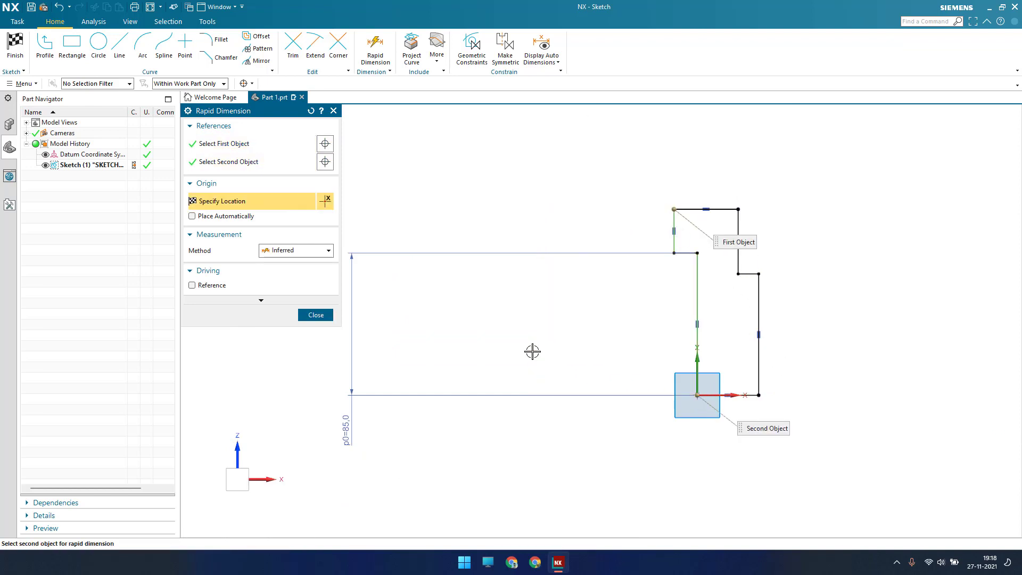
{"action": "left_click", "coordinate": [531, 349]}
{"action": "type", "text": "285/"}
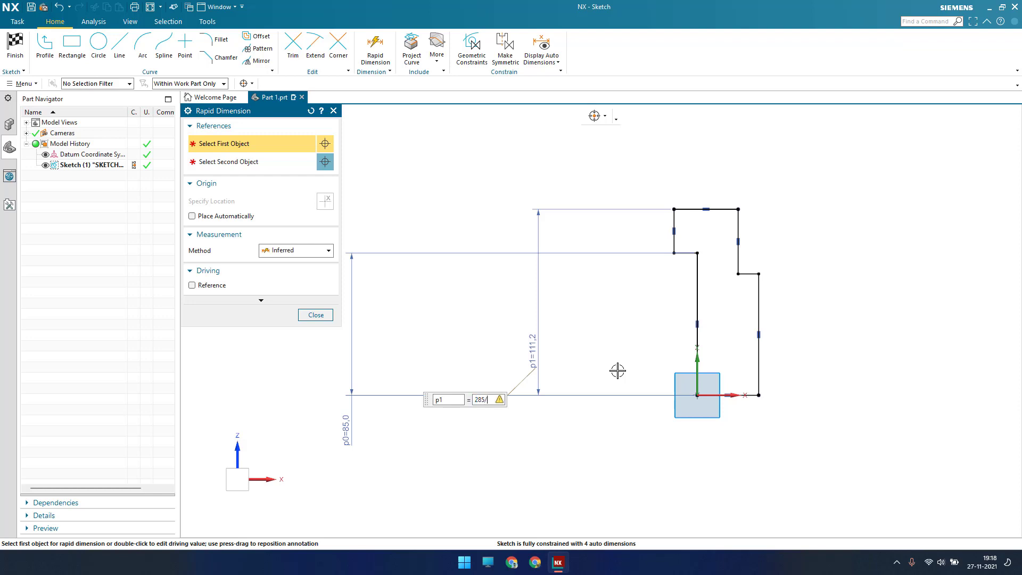
{"action": "type", "text": "2"}
{"action": "key", "text": "Return"}
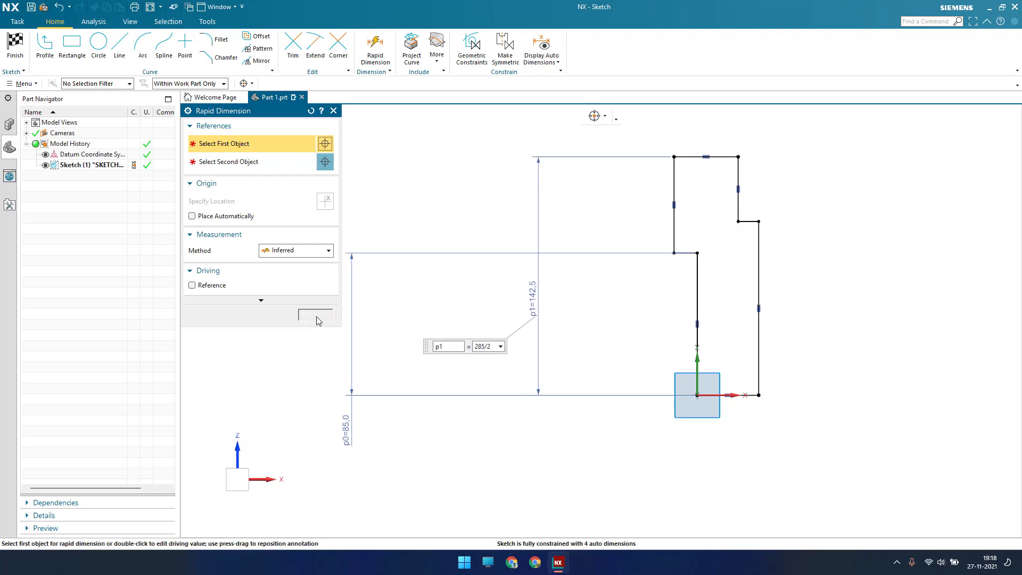
Step: Close Rapid Dimension and move the inner vertical line's dimension closer to the profile
{"action": "left_click", "coordinate": [318, 319]}
{"action": "left_click_drag", "start_coordinate": [349, 343], "coordinate": [634, 299]}
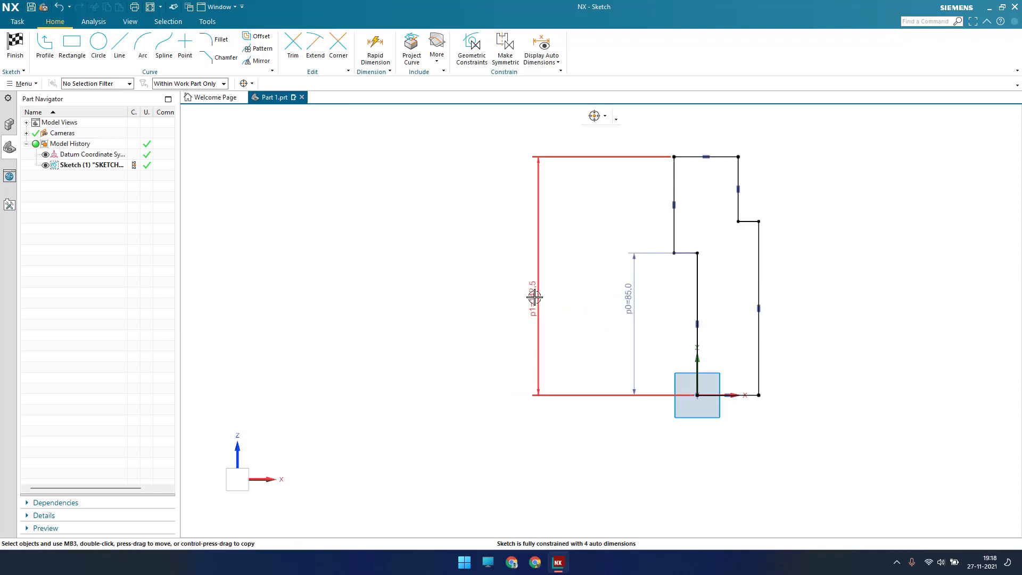
Step: Reposition the overall height dimension and dimension the outer step's short horizontal line, setting its length to 16.20
{"action": "mouse_move", "coordinate": [535, 298]}
{"action": "left_mouse_down"}
{"action": "mouse_move", "coordinate": [577, 294]}
{"action": "mouse_move", "coordinate": [452, 318]}
{"action": "left_mouse_up"}
{"action": "key", "text": "ctrl+f"}
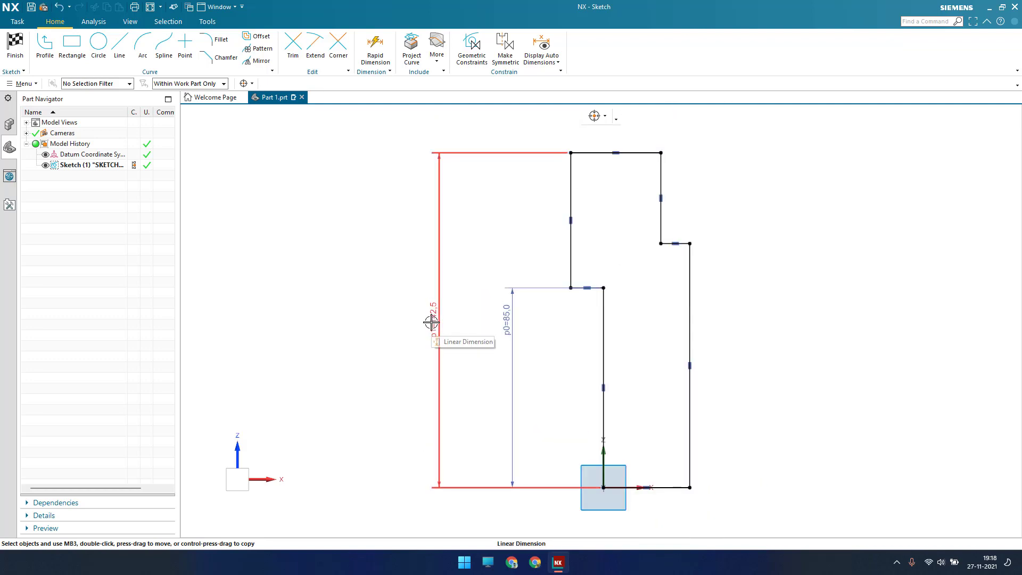
{"action": "key", "text": "d"}
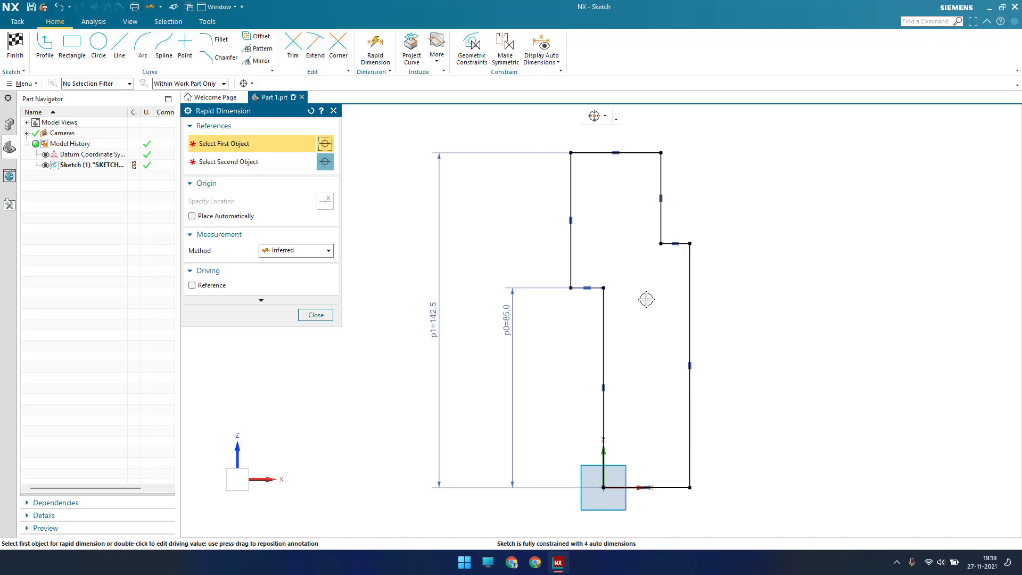
{"action": "left_click", "coordinate": [660, 244]}
{"action": "left_click", "coordinate": [690, 244]}
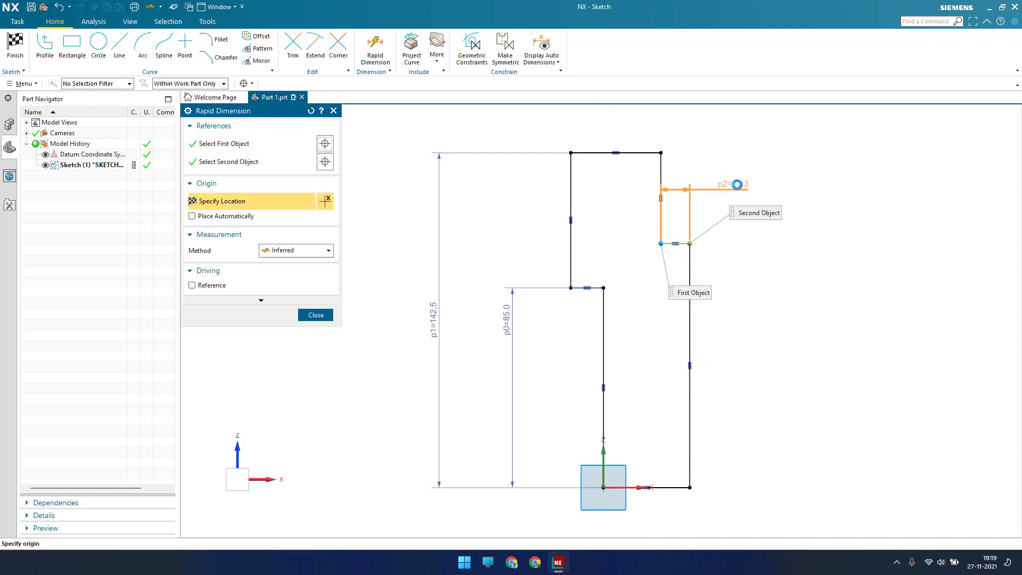
{"action": "left_click", "coordinate": [734, 231]}
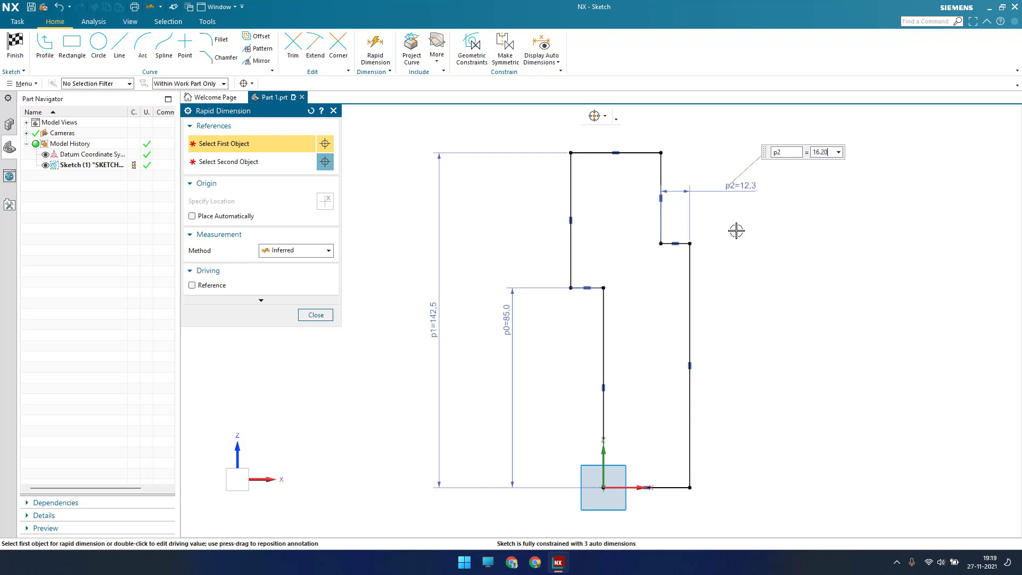
{"action": "type", "text": "16.20"}
{"action": "key", "text": "Return"}
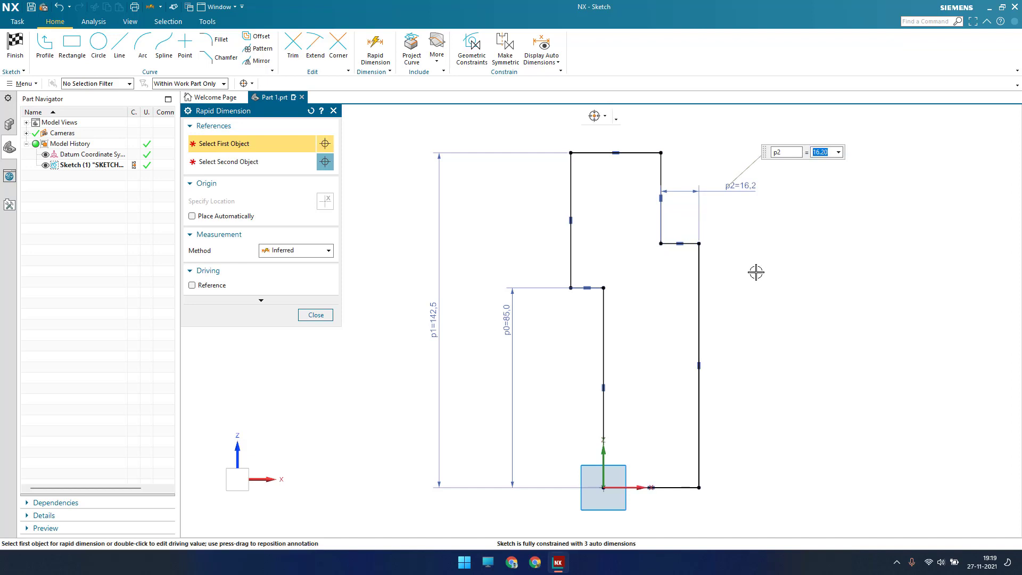
Step: Dimension the long outer vertical line, set its length to 208.25/2, and close Rapid Dimension
{"action": "left_click", "coordinate": [700, 292]}
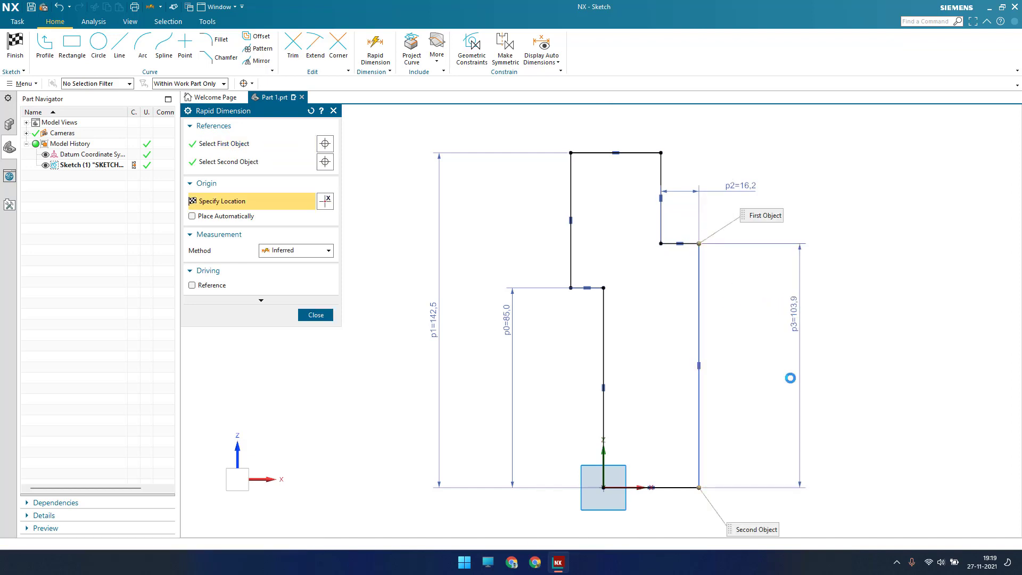
{"action": "left_click", "coordinate": [791, 378]}
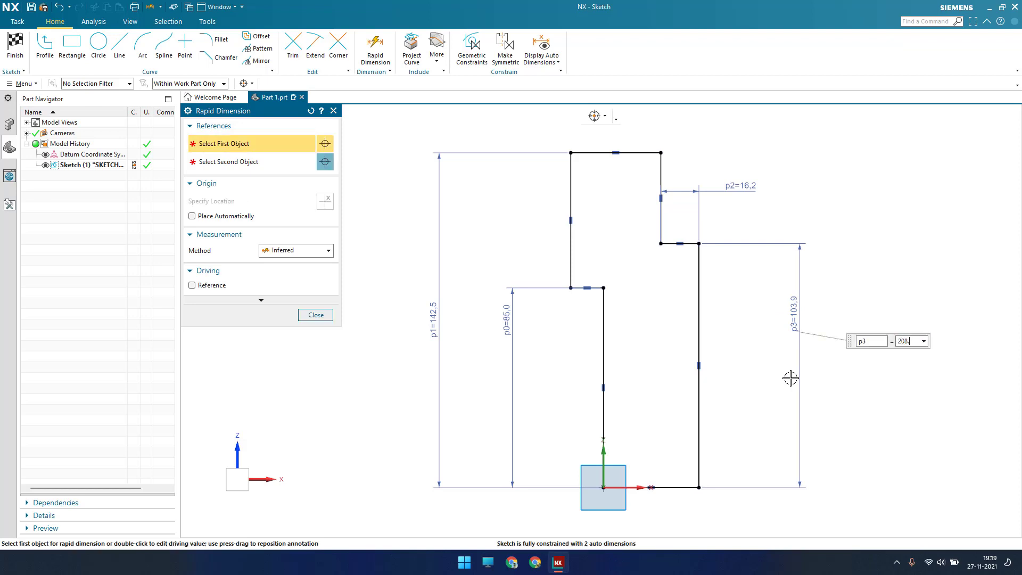
{"action": "key", "text": "Return"}
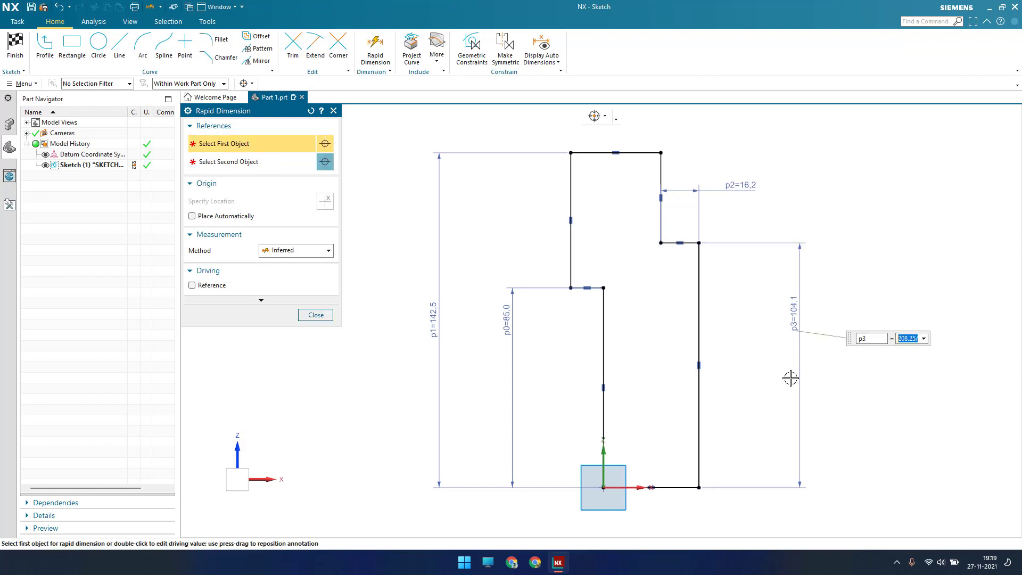
{"action": "left_click", "coordinate": [331, 314]}
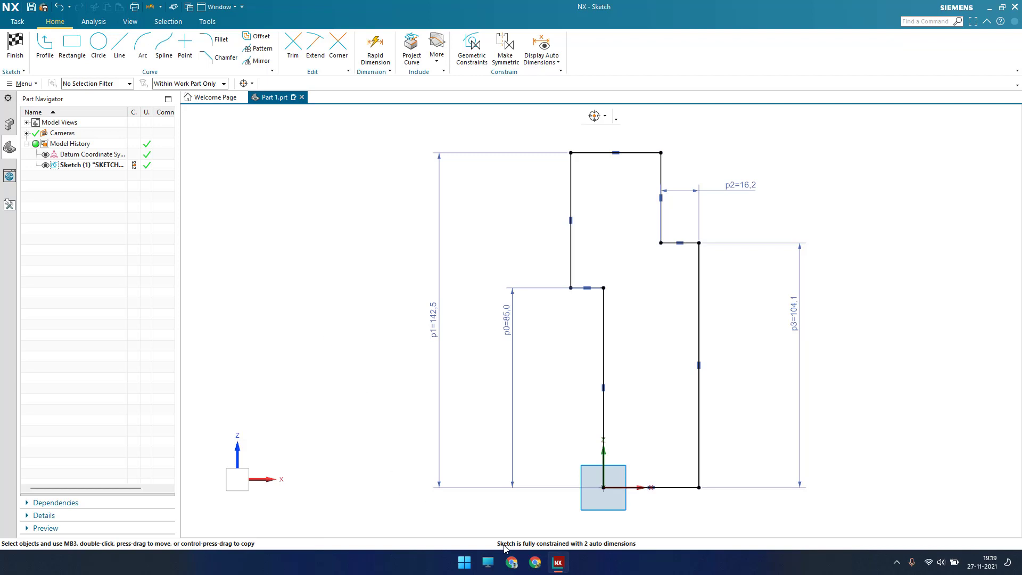
Step: Shift the upper inner vertical line outward to widen the inner step, and dimension the step's horizontal line as 7
{"action": "scroll", "coordinate": [564, 362], "scroll_direction": "down", "scroll_amount": 3}
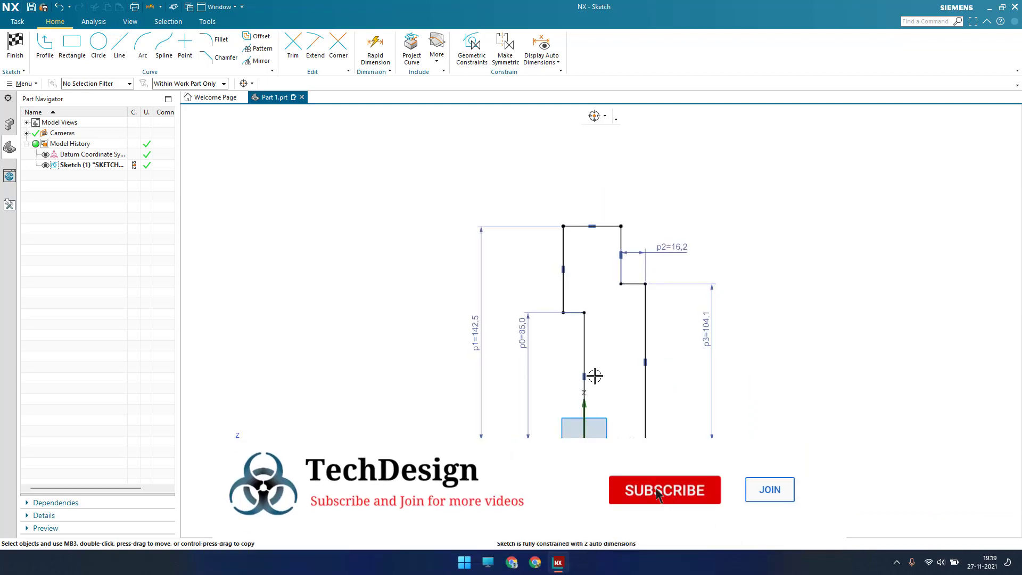
{"action": "scroll", "coordinate": [605, 356], "scroll_direction": "up", "scroll_amount": 1}
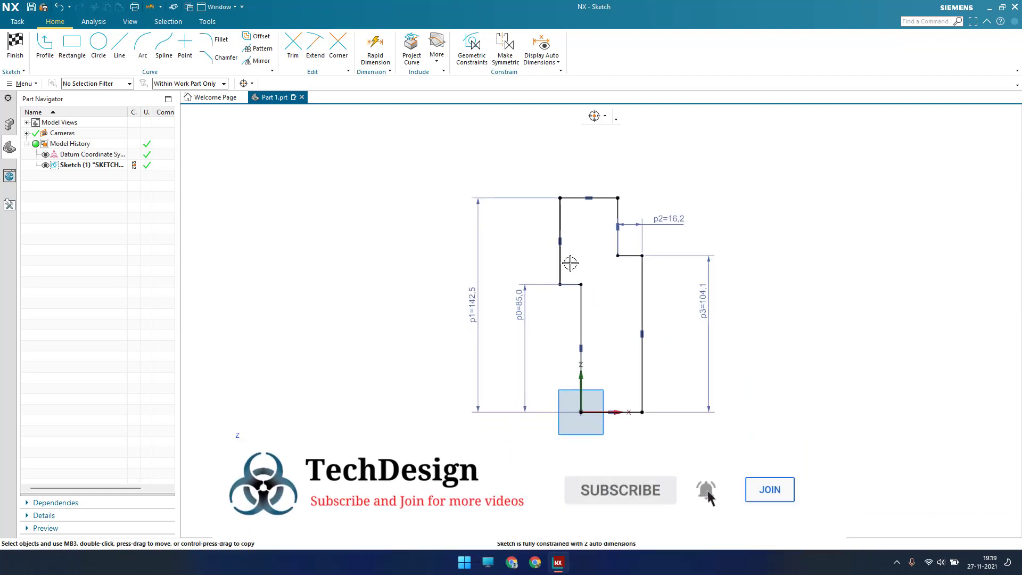
{"action": "mouse_move", "coordinate": [560, 244]}
{"action": "left_mouse_down"}
{"action": "mouse_move", "coordinate": [578, 241]}
{"action": "mouse_move", "coordinate": [545, 247]}
{"action": "left_mouse_up"}
{"action": "scroll", "coordinate": [591, 278], "scroll_direction": "up", "scroll_amount": 4}
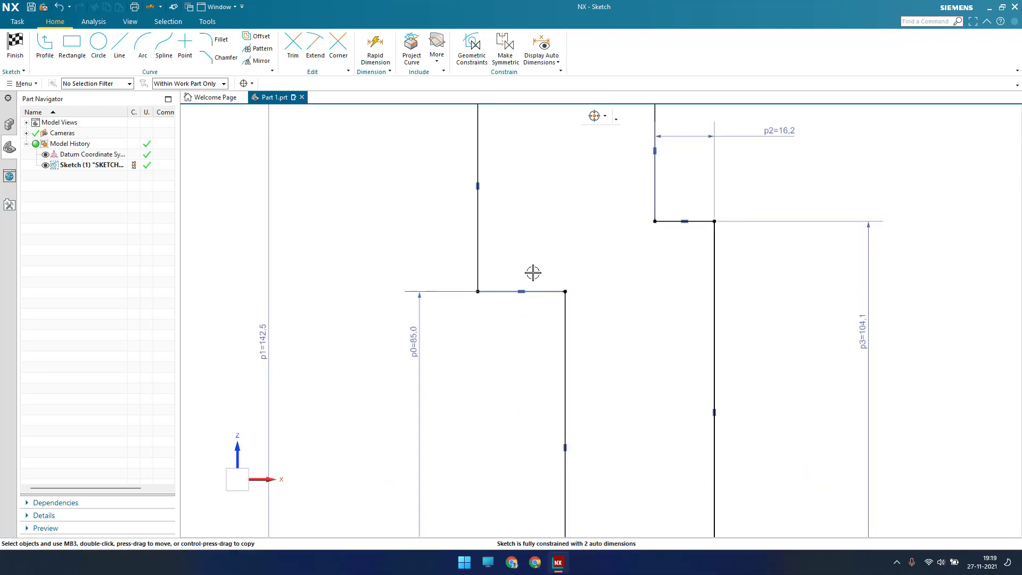
{"action": "key", "text": "d"}
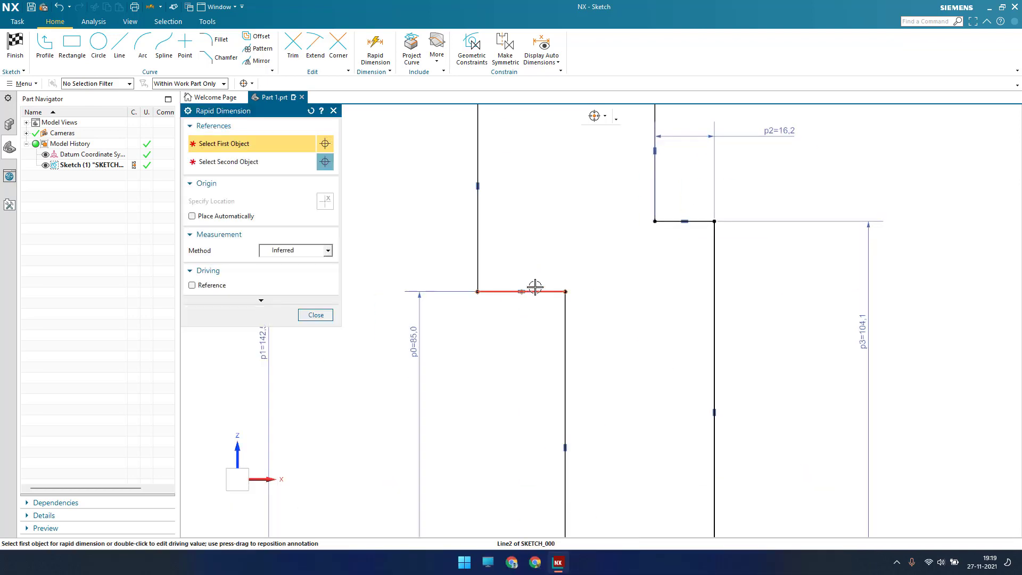
{"action": "left_click", "coordinate": [534, 291]}
{"action": "left_click", "coordinate": [502, 303]}
{"action": "type", "text": "7"}
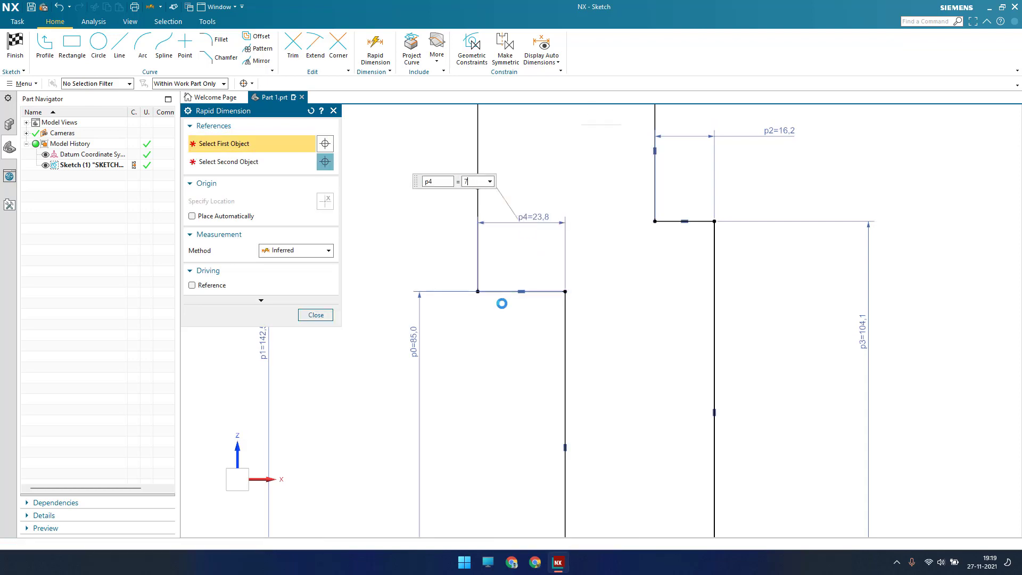
{"action": "key", "text": "Return"}
{"action": "key", "text": "Escape"}
Step: Shift the upper outer vertical line inward and dimension the profile's top edge, setting its width to 27
{"action": "scroll", "coordinate": [599, 348], "scroll_direction": "down", "scroll_amount": 4}
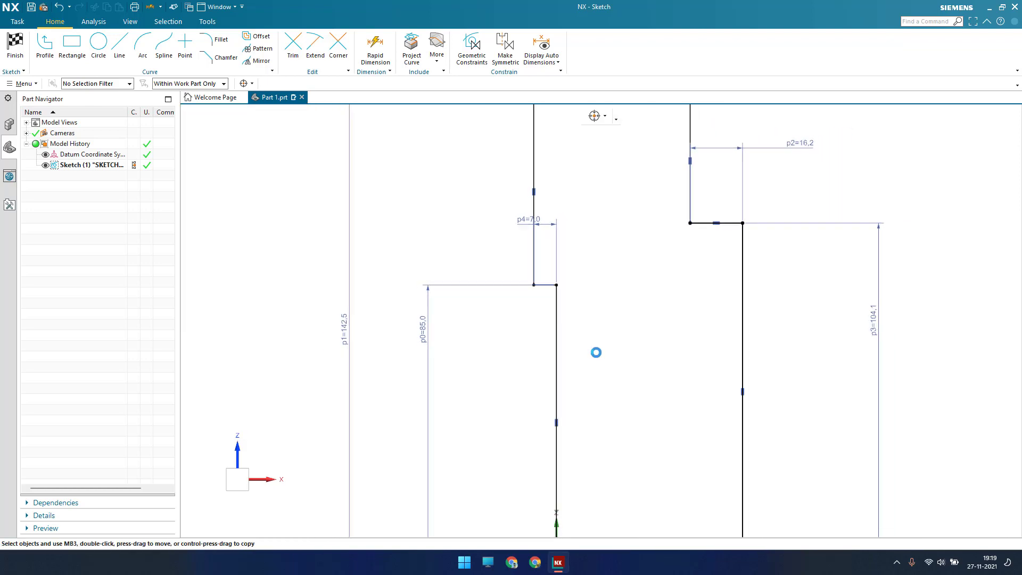
{"action": "left_click_drag", "start_coordinate": [648, 204], "coordinate": [612, 229]}
{"action": "scroll", "coordinate": [605, 192], "scroll_direction": "up", "scroll_amount": 3}
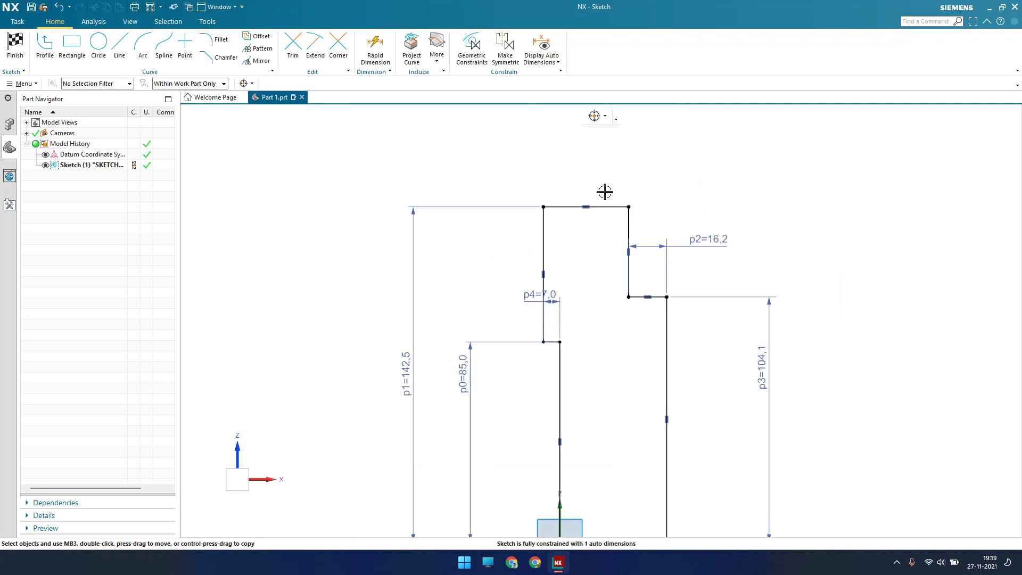
{"action": "key", "text": "d"}
{"action": "left_click", "coordinate": [596, 164]}
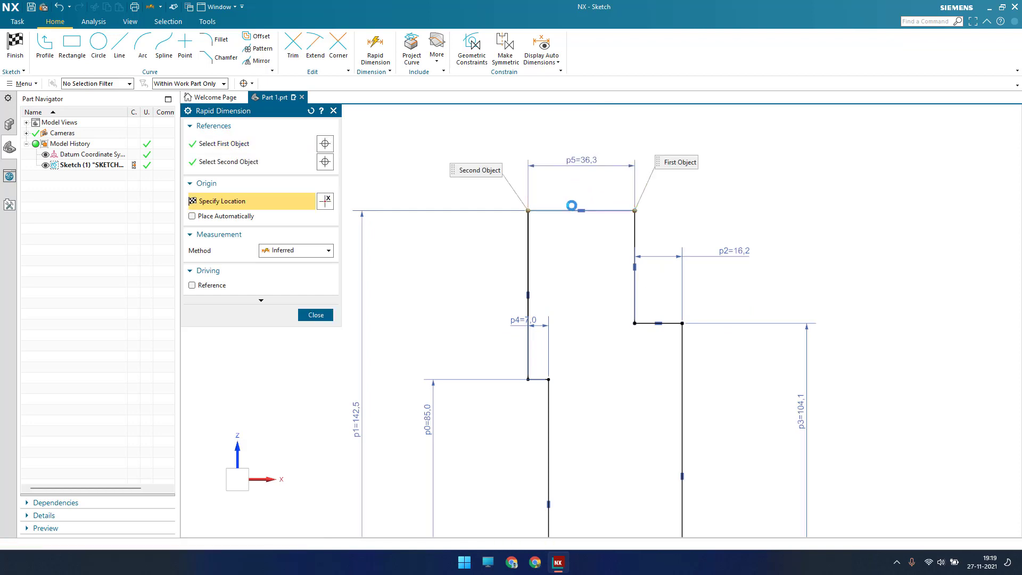
{"action": "type", "text": "27"}
{"action": "key", "text": "Return"}
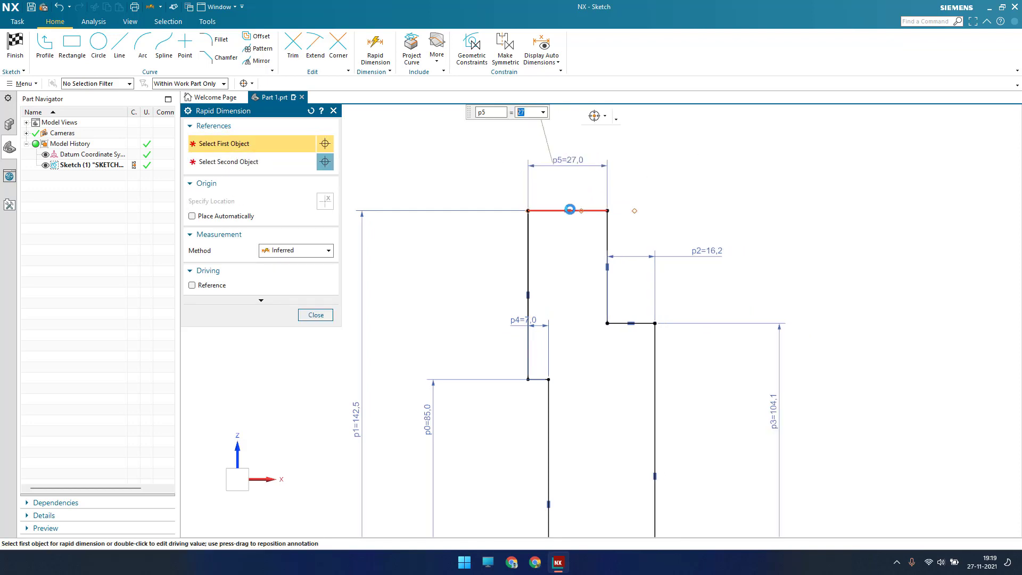
{"action": "key", "text": "Escape"}
{"action": "key", "text": "ctrl+f"}
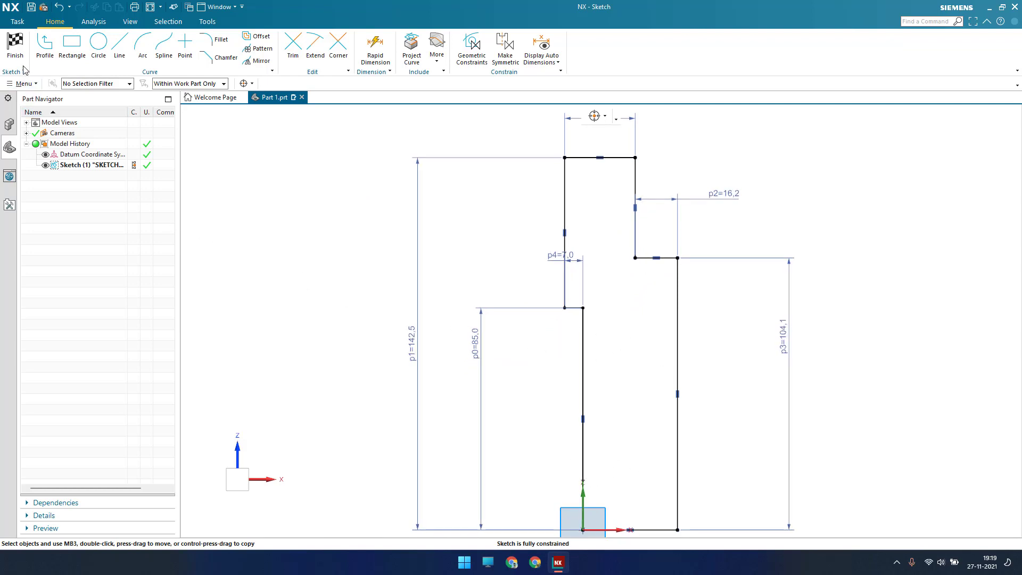
Step: Finish the sketch and revolve the stepped profile through 360 degrees about its bottom line along the X axis
{"action": "left_click", "coordinate": [15, 45]}
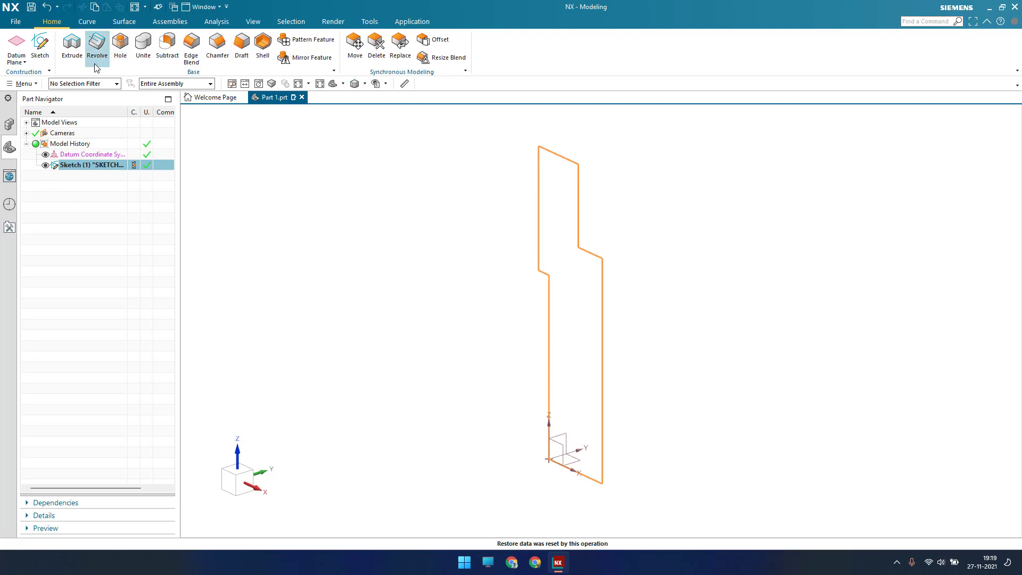
{"action": "left_click", "coordinate": [97, 43]}
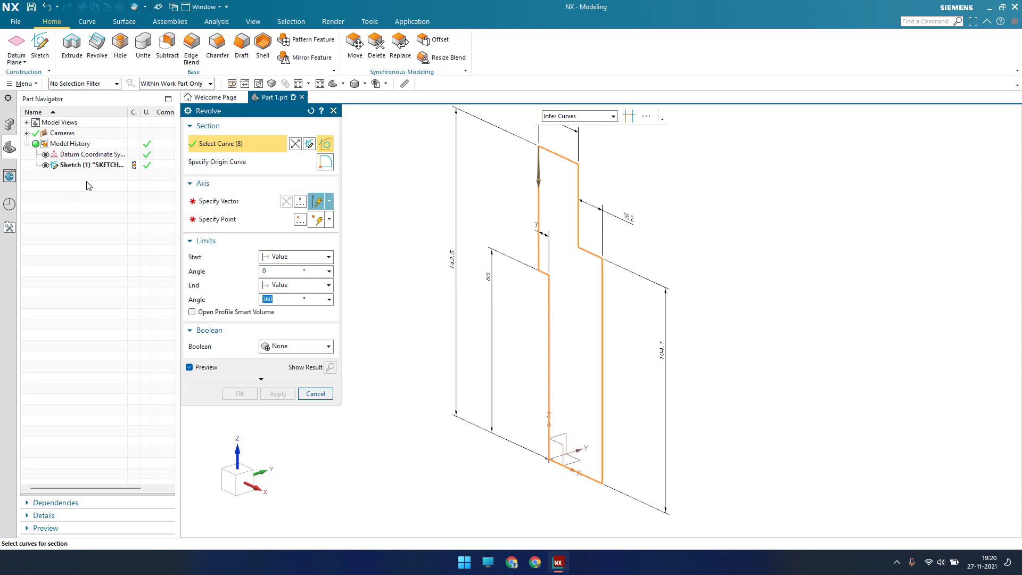
{"action": "left_click", "coordinate": [219, 201]}
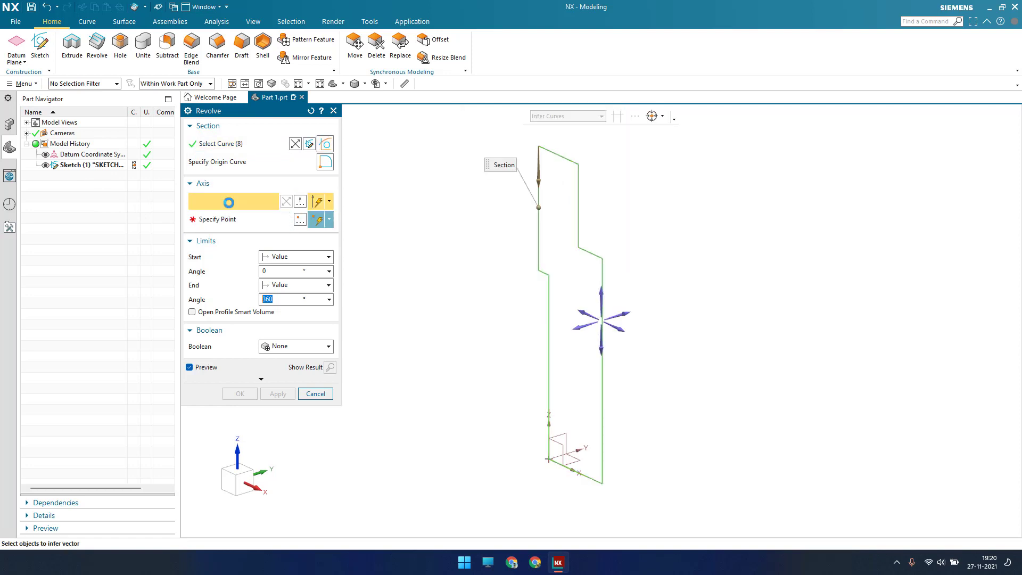
{"action": "left_click", "coordinate": [565, 468]}
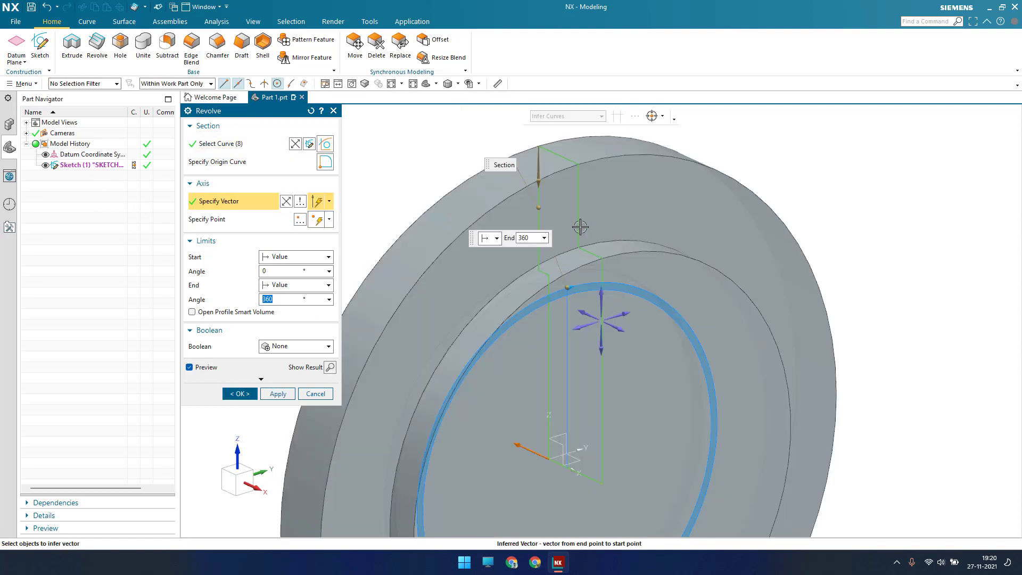
{"action": "scroll", "coordinate": [580, 227], "scroll_direction": "down", "scroll_amount": 3}
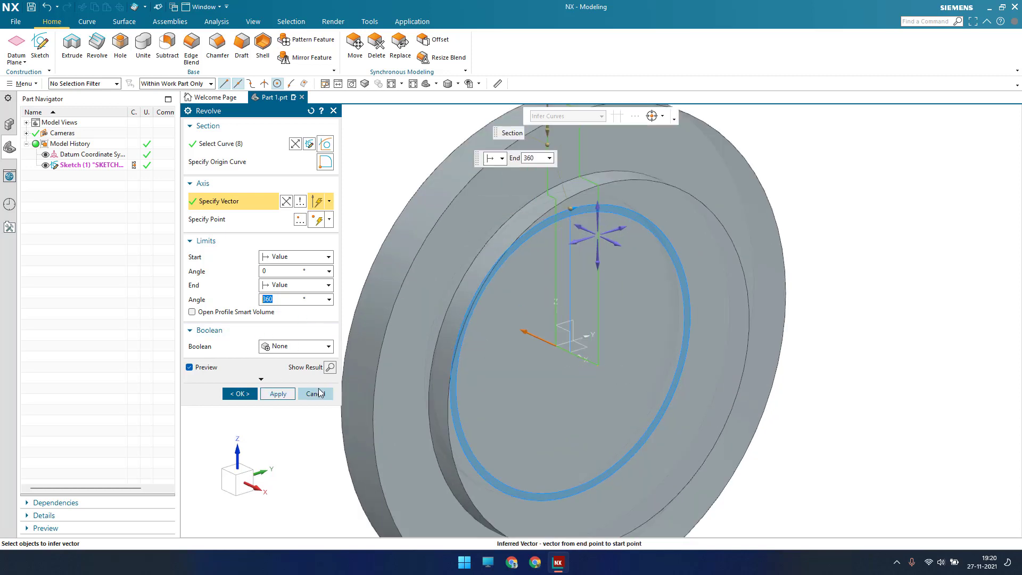
{"action": "left_click", "coordinate": [240, 393]}
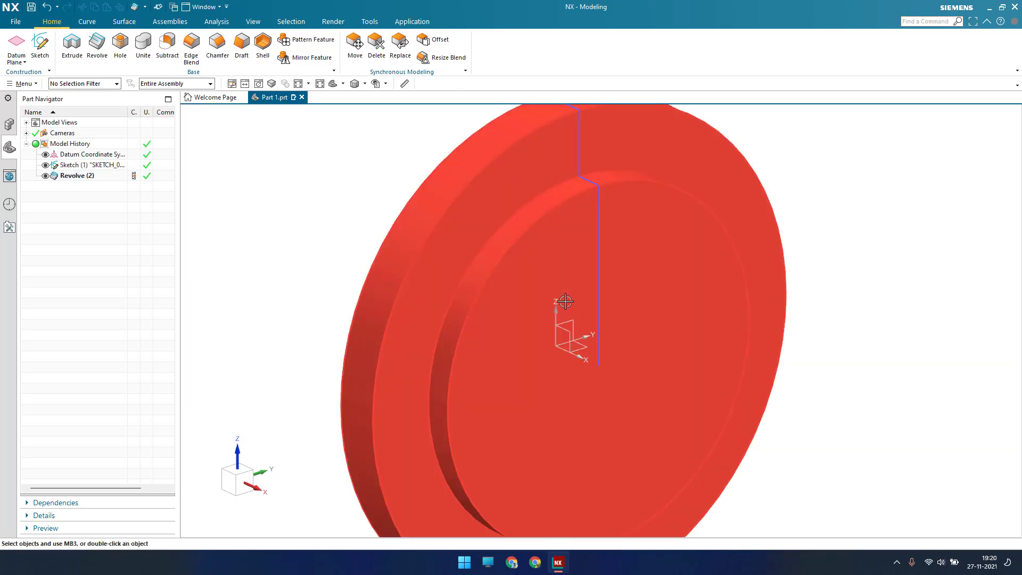
Step: Create a new sketch on the XZ plane of the datum coordinate system, replacing the initially picked plane
{"action": "middle_click_drag", "start_coordinate": [548, 306], "coordinate": [581, 287]}
{"action": "key", "text": "ctrl+f"}
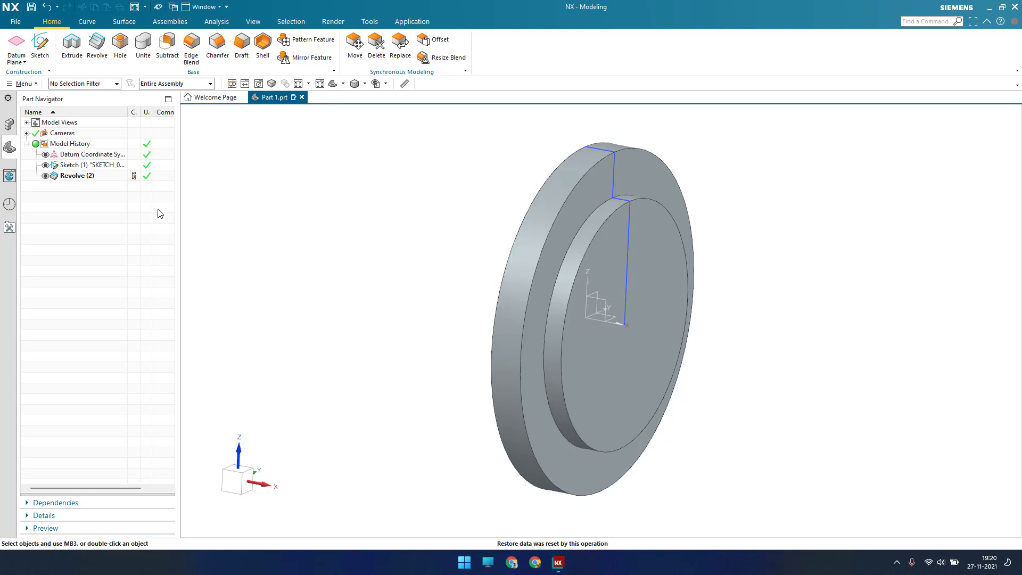
{"action": "left_click", "coordinate": [40, 45]}
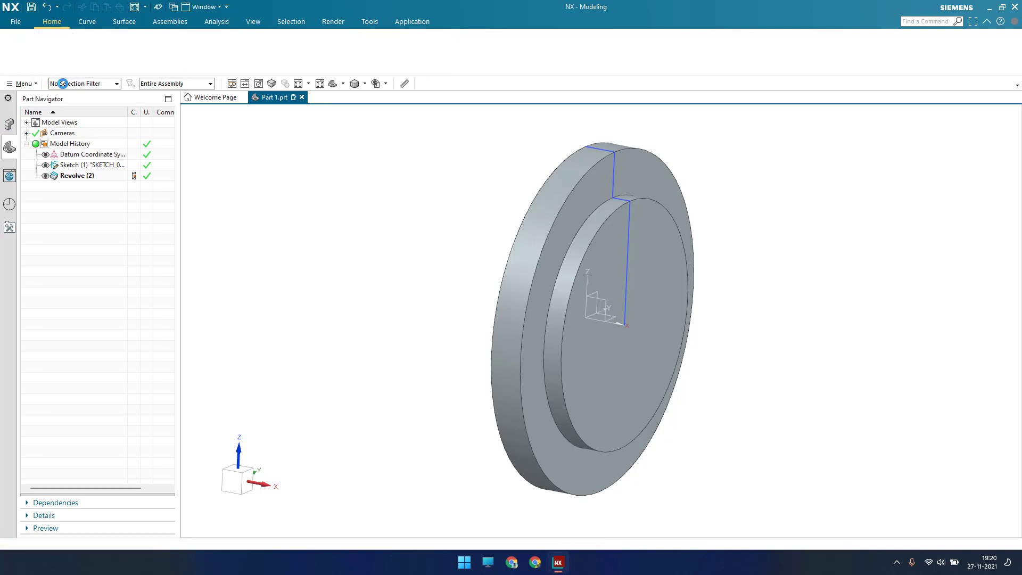
{"action": "left_click", "coordinate": [596, 299]}
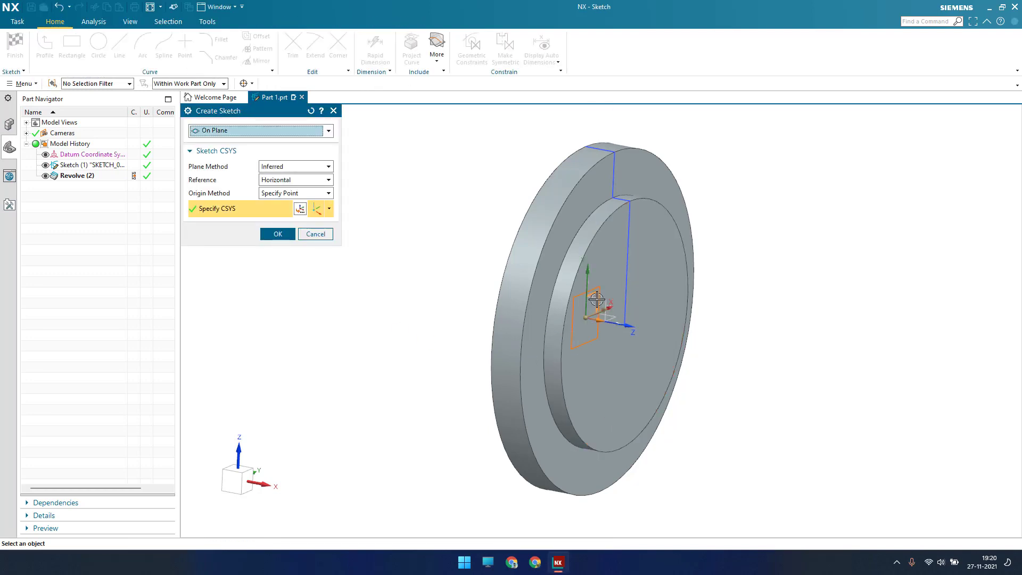
{"action": "scroll", "coordinate": [604, 303], "scroll_direction": "down", "scroll_amount": 5}
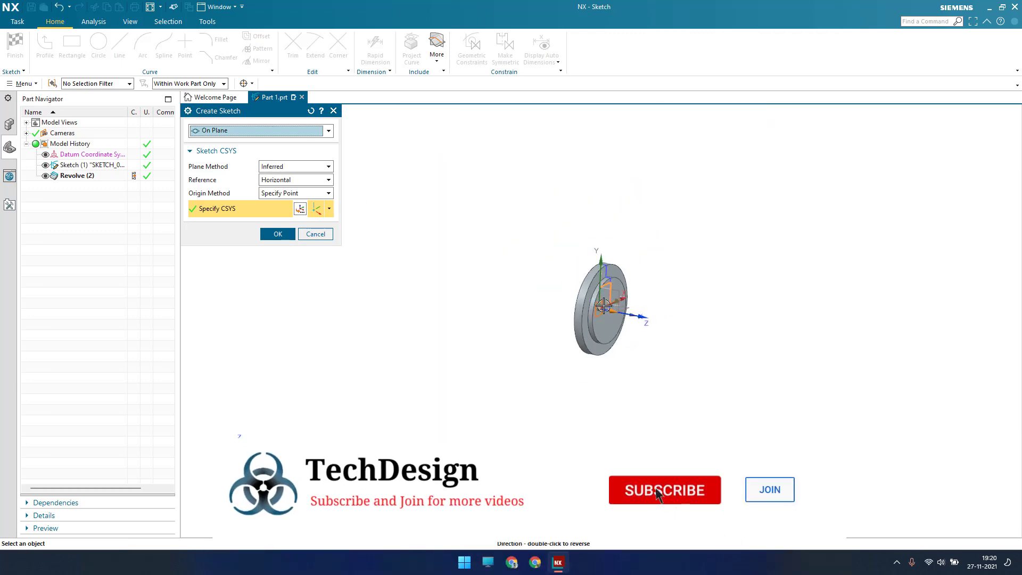
{"action": "scroll", "coordinate": [561, 309], "scroll_direction": "up", "scroll_amount": 6}
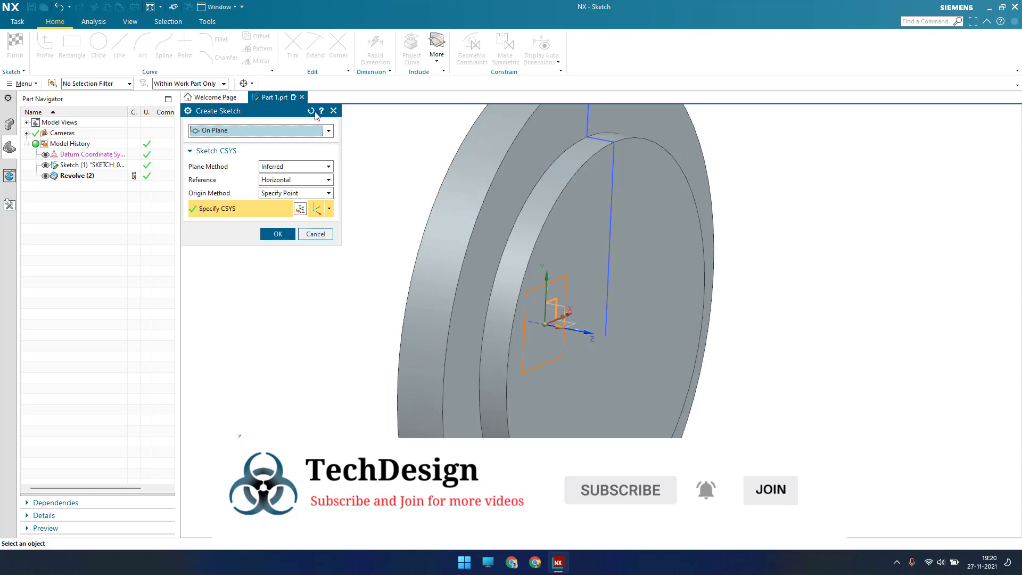
{"action": "left_click", "coordinate": [561, 309], "text": "shift"}
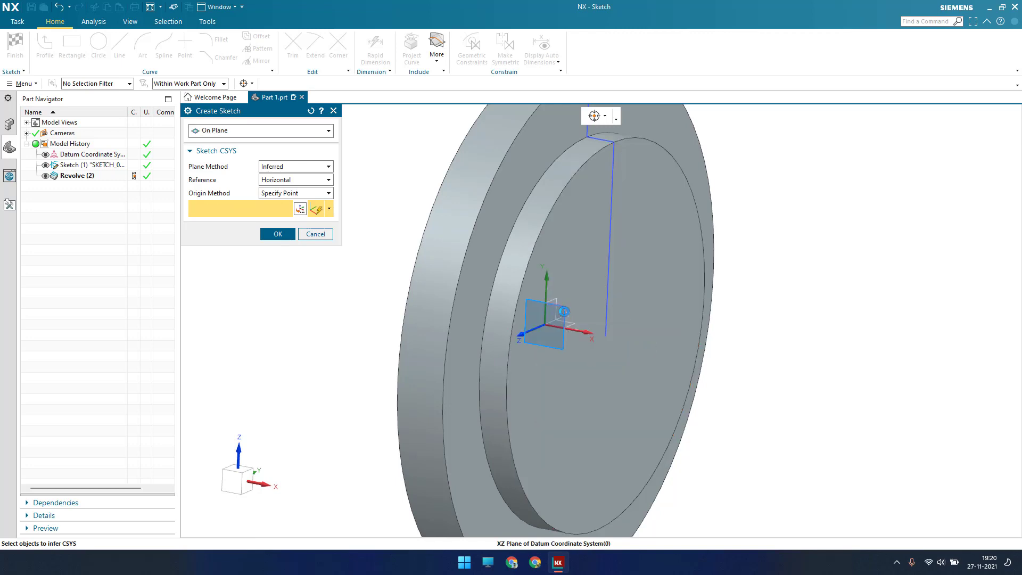
{"action": "left_click", "coordinate": [561, 323]}
{"action": "left_click", "coordinate": [277, 234]}
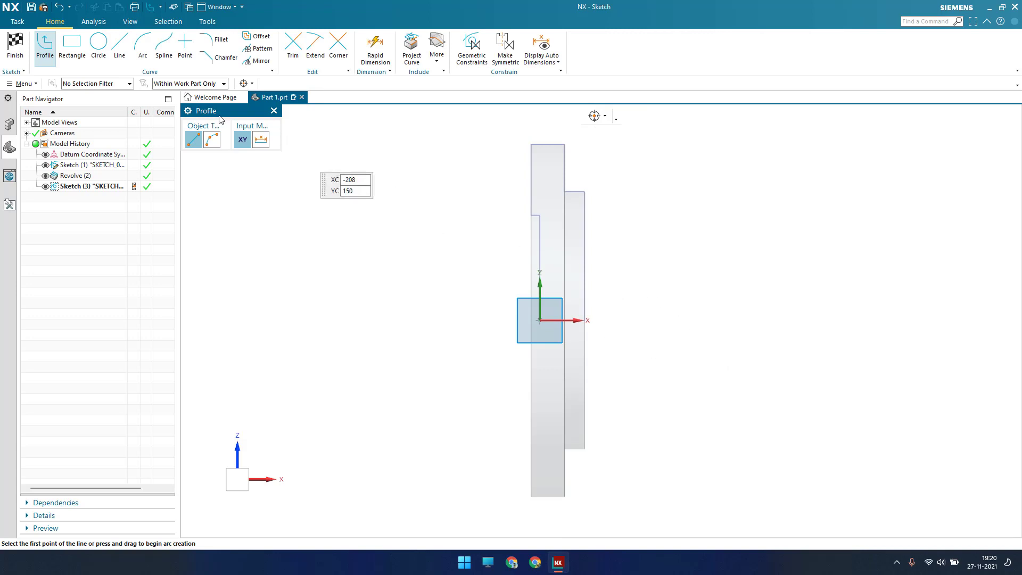
Step: Sketch two parallel horizontal lines beside the disc's lower end, the lower at YC -142 and the upper about 133 mm long at YC -115
{"action": "left_click", "coordinate": [119, 44]}
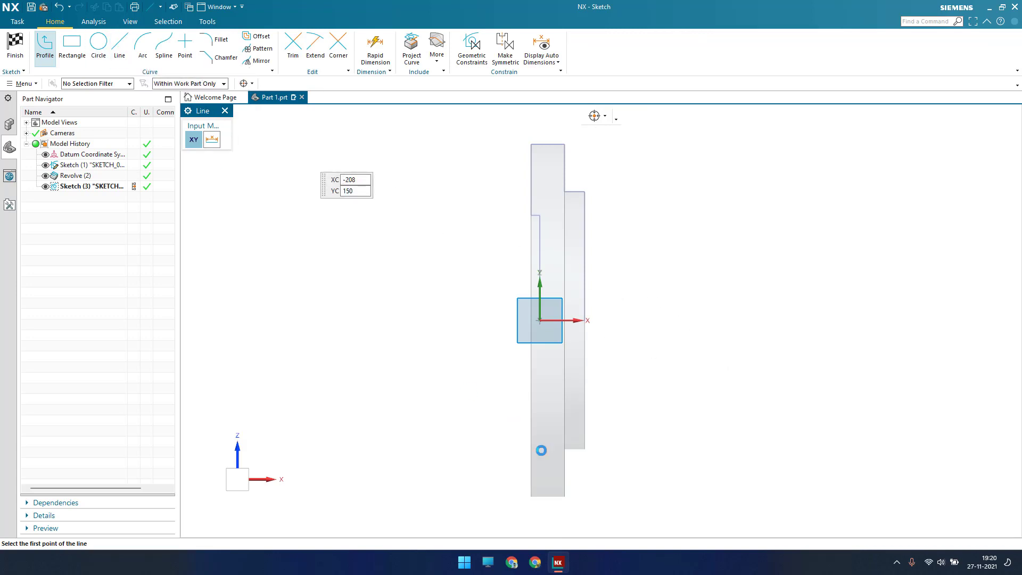
{"action": "left_click", "coordinate": [678, 495]}
{"action": "left_click", "coordinate": [851, 495]}
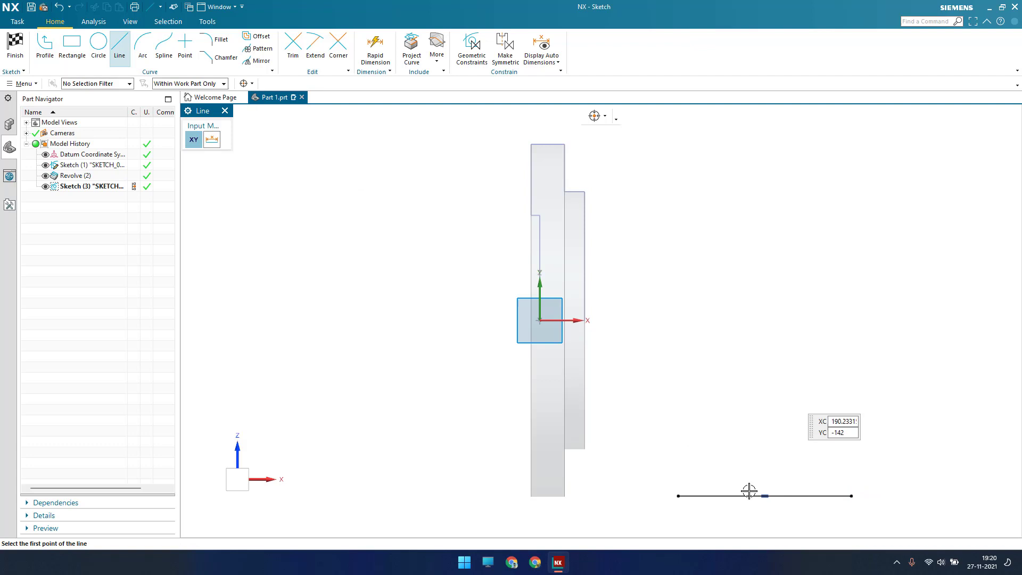
{"action": "left_click", "coordinate": [678, 462]}
{"action": "left_click", "coordinate": [842, 462]}
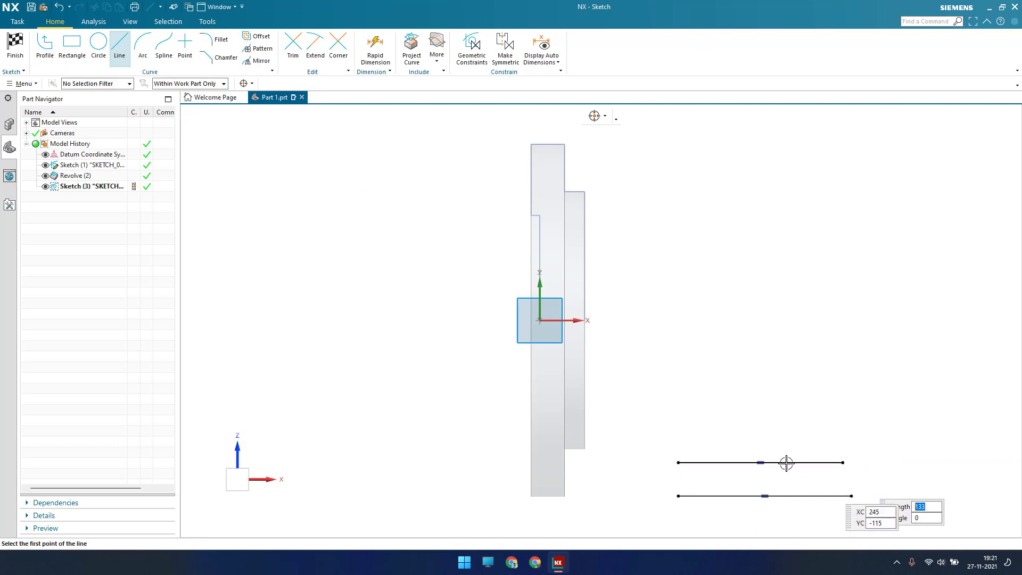
Step: Dimension the vertical distance between the right ends of the two horizontal lines and set it to 29.7
{"action": "key", "text": "Escape"}
{"action": "key", "text": "d"}
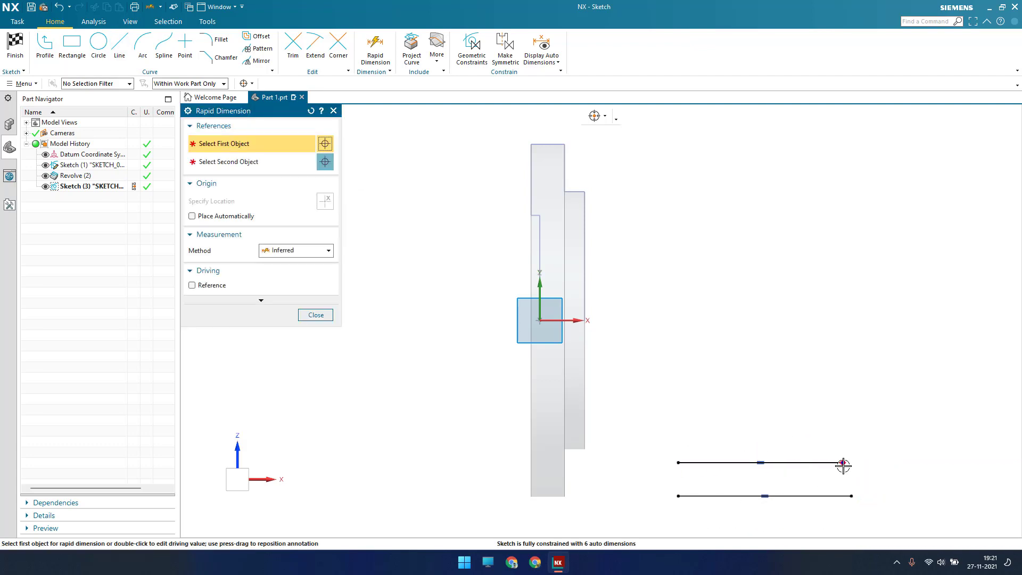
{"action": "left_click", "coordinate": [842, 462]}
{"action": "left_click", "coordinate": [851, 495]}
{"action": "left_click", "coordinate": [902, 486]}
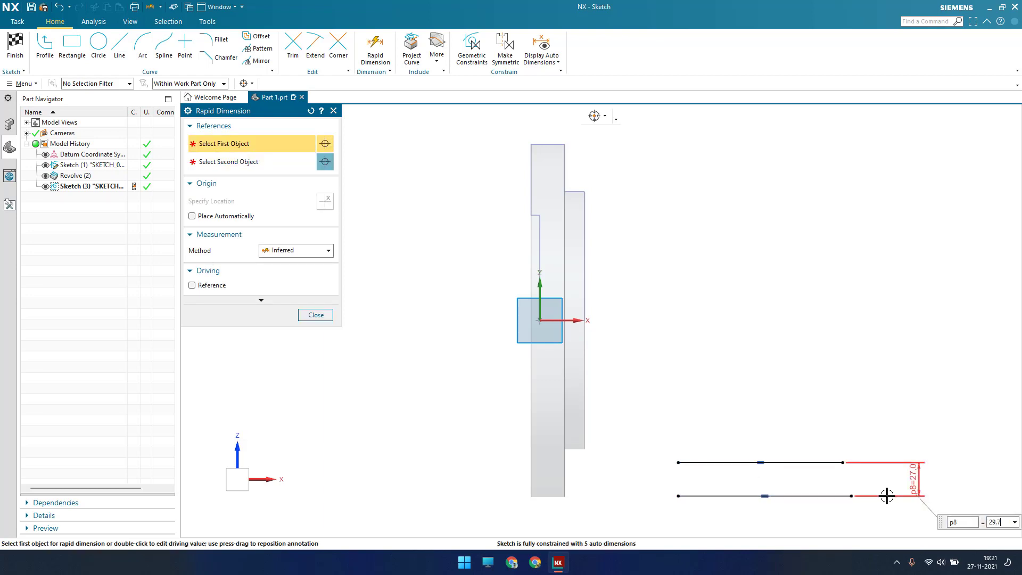
{"action": "key", "text": "Return"}
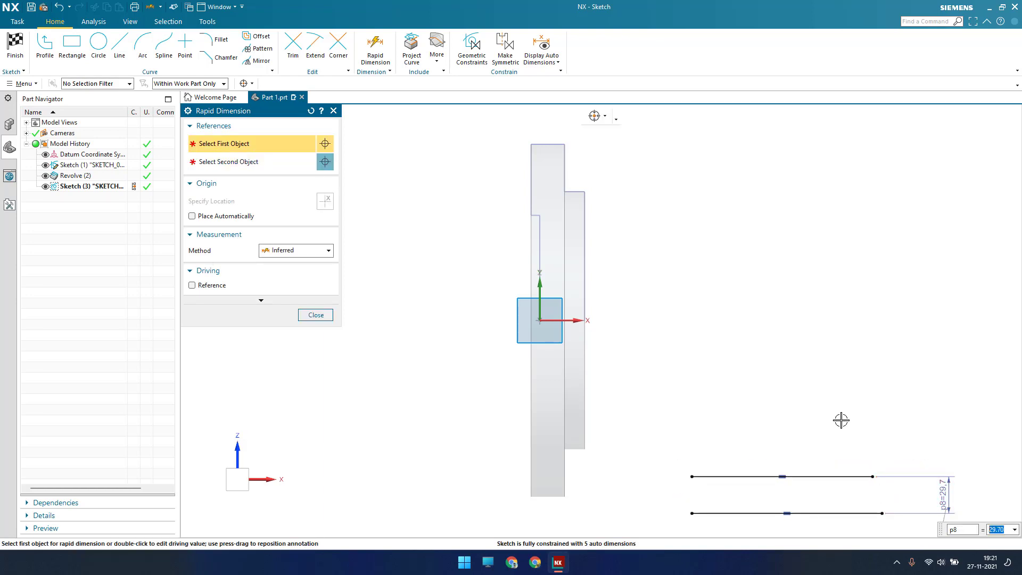
Step: Dimension the horizontal distance from the disc's outer face to the lower line's near end and set it to 72.29
{"action": "middle_click_drag", "start_coordinate": [799, 409], "coordinate": [736, 331], "text": "shift"}
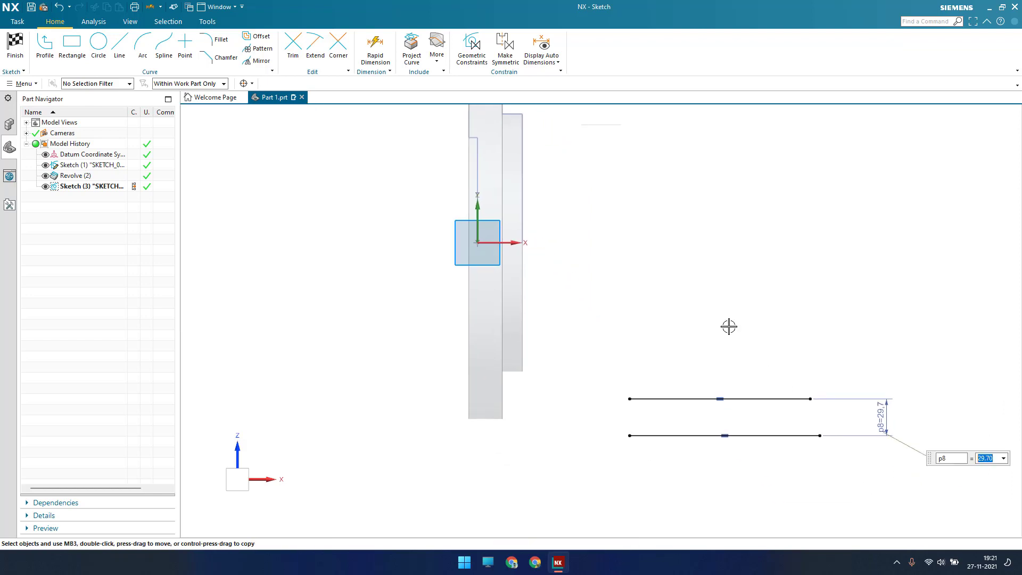
{"action": "left_click", "coordinate": [632, 435]}
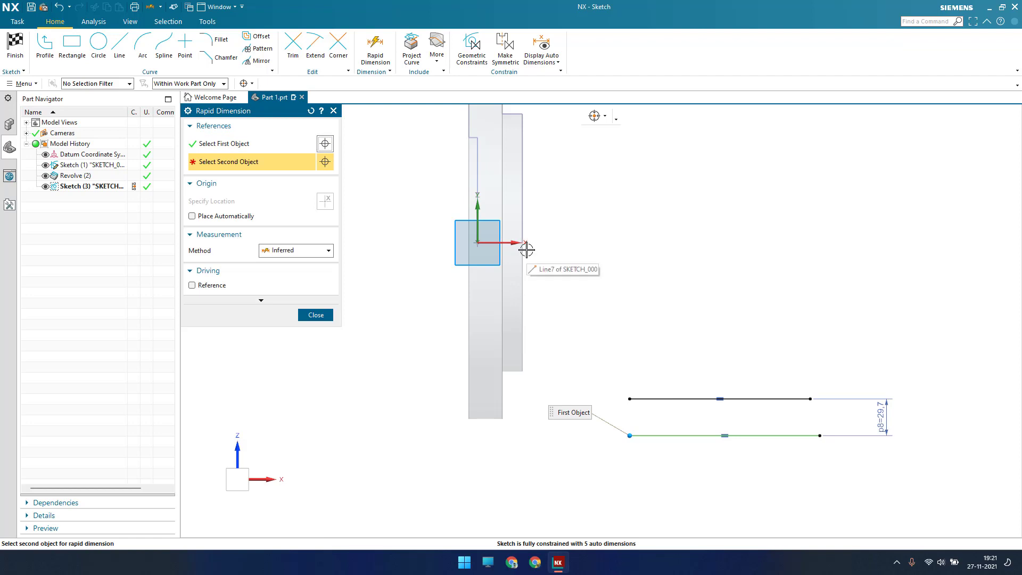
{"action": "left_click", "coordinate": [523, 303]}
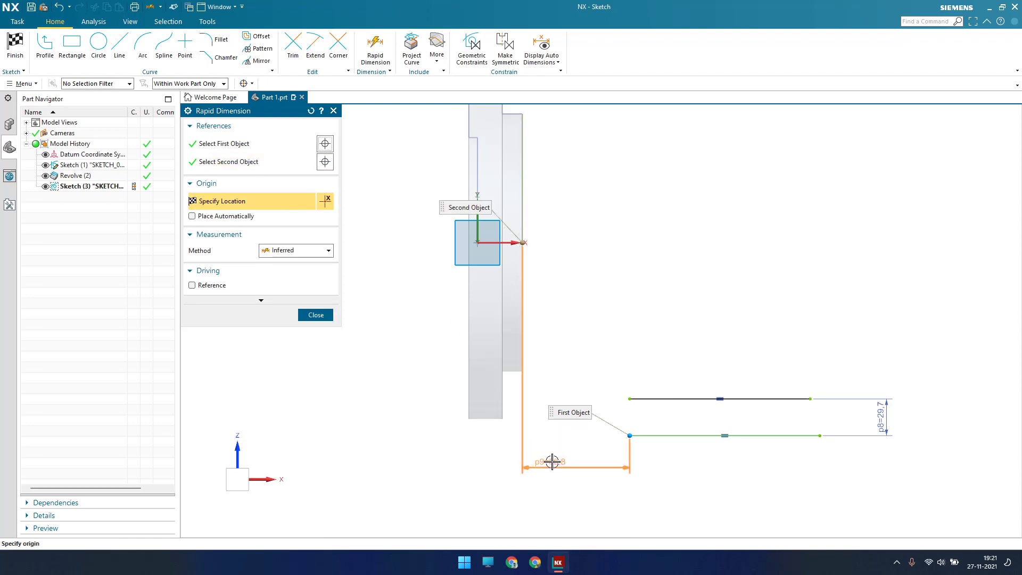
{"action": "left_click", "coordinate": [552, 462]}
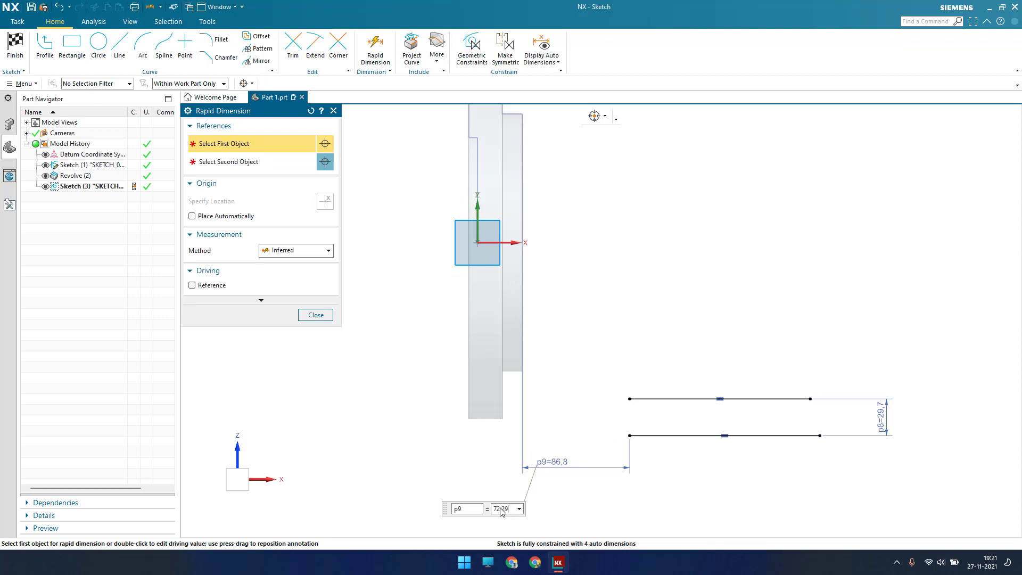
{"action": "key", "text": "Return"}
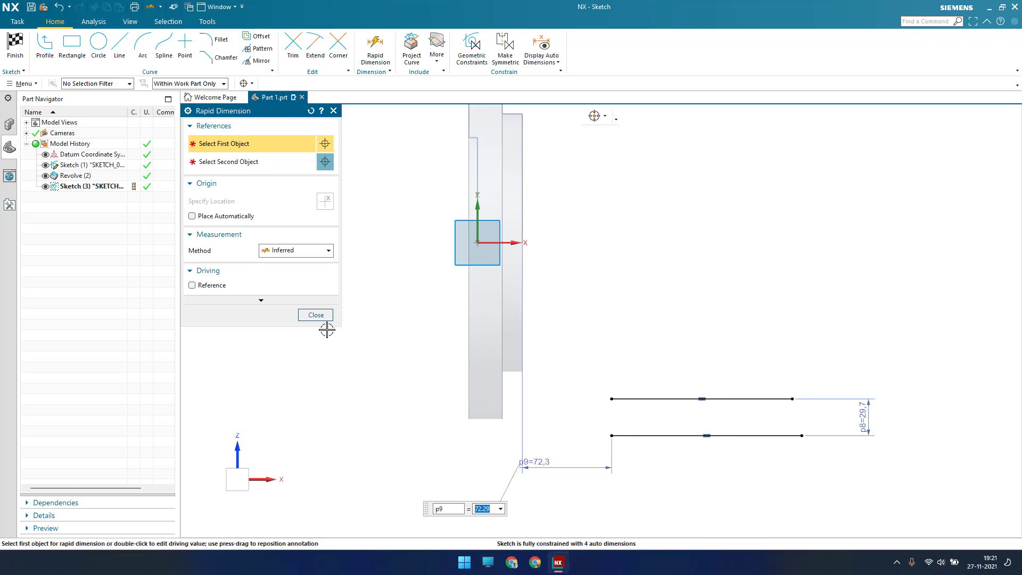
{"action": "left_click", "coordinate": [316, 315]}
Step: Draw a three-point arc of radius about 407 from the lower corner of the disc's smaller step to the lower line's near end
{"action": "scroll", "coordinate": [503, 341], "scroll_direction": "down", "scroll_amount": 2}
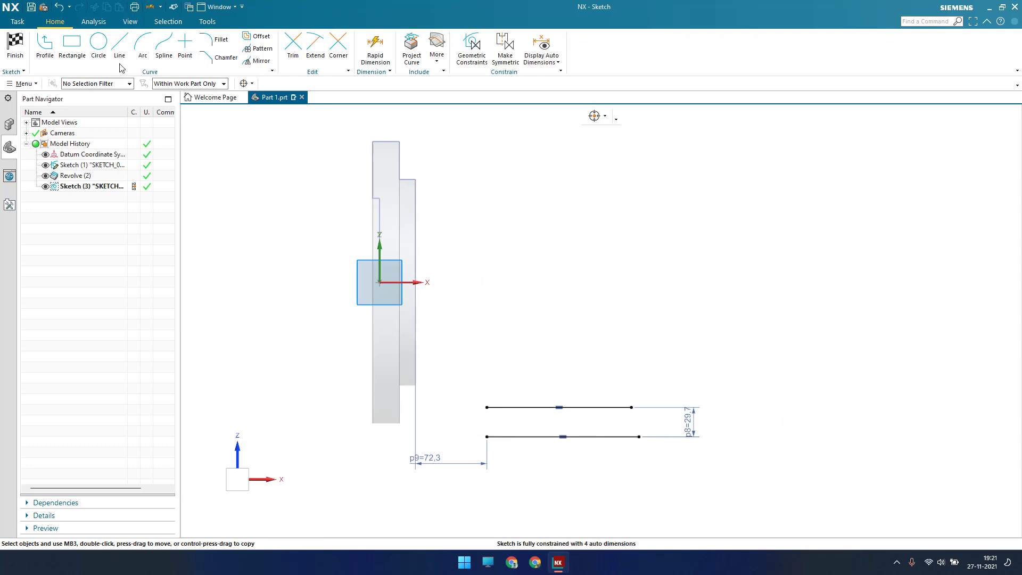
{"action": "left_click", "coordinate": [142, 45]}
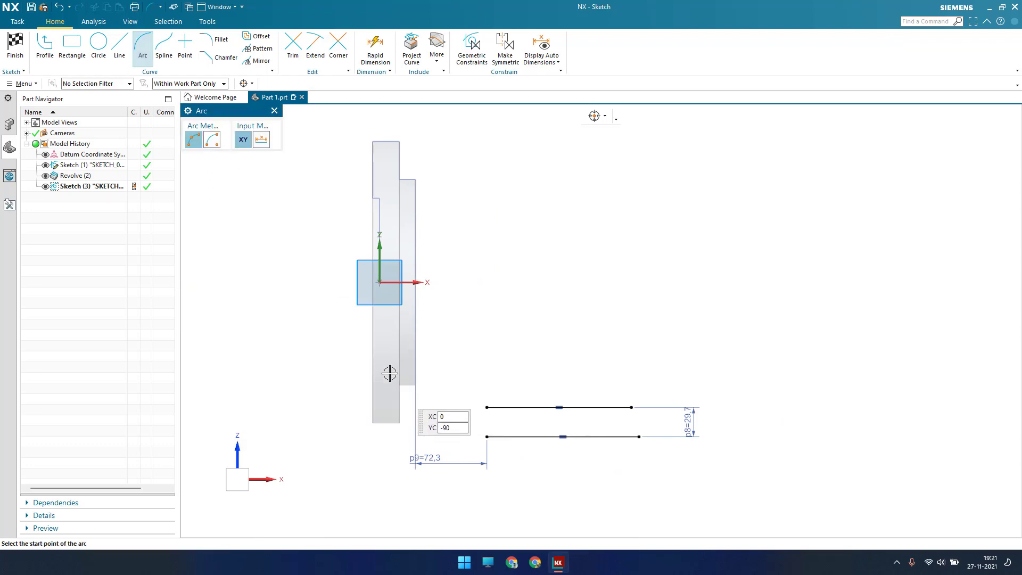
{"action": "left_click", "coordinate": [416, 387]}
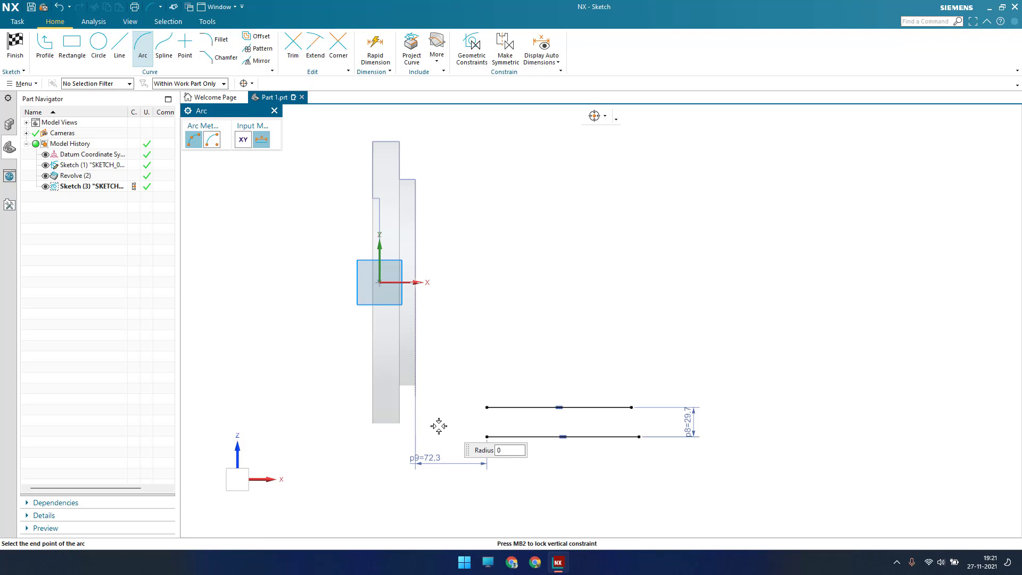
{"action": "left_click", "coordinate": [484, 436]}
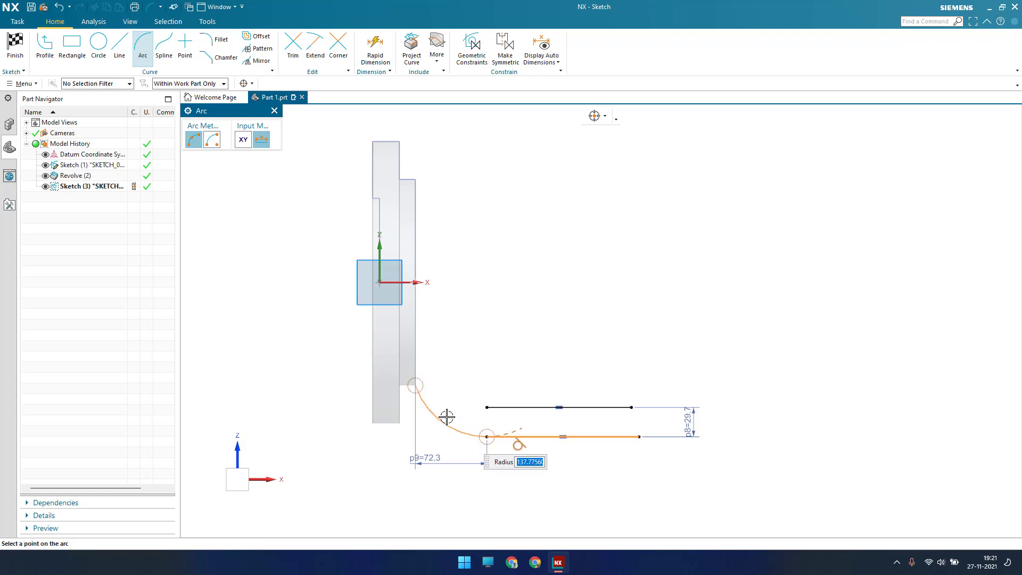
{"action": "left_click", "coordinate": [450, 413]}
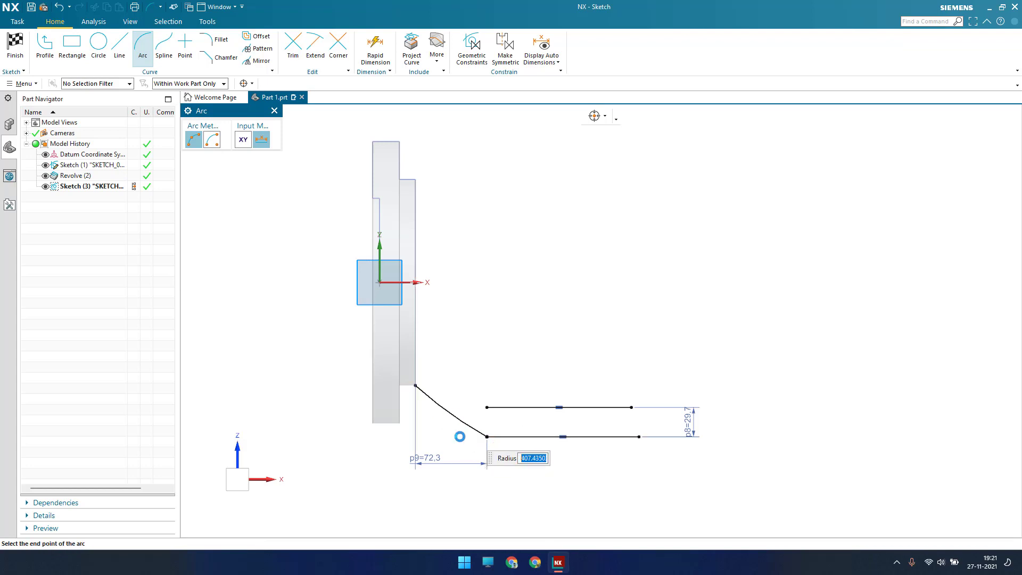
Step: Widen the selection scope to Entire Assembly and draw a second arc from the upper line's near end to the disc's face, radius about 348
{"action": "scroll", "coordinate": [477, 410], "scroll_direction": "up", "scroll_amount": 1}
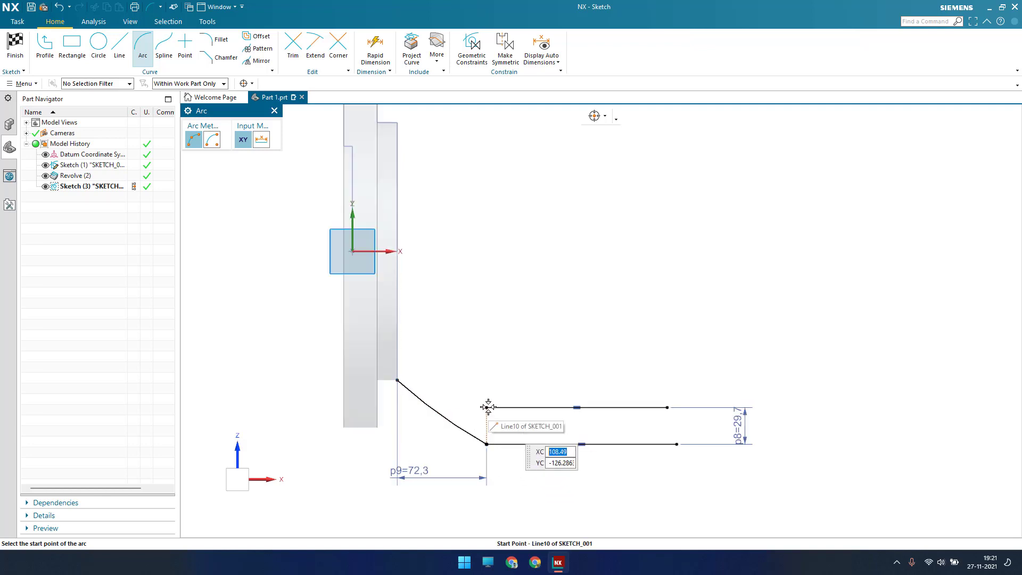
{"action": "left_click", "coordinate": [487, 409]}
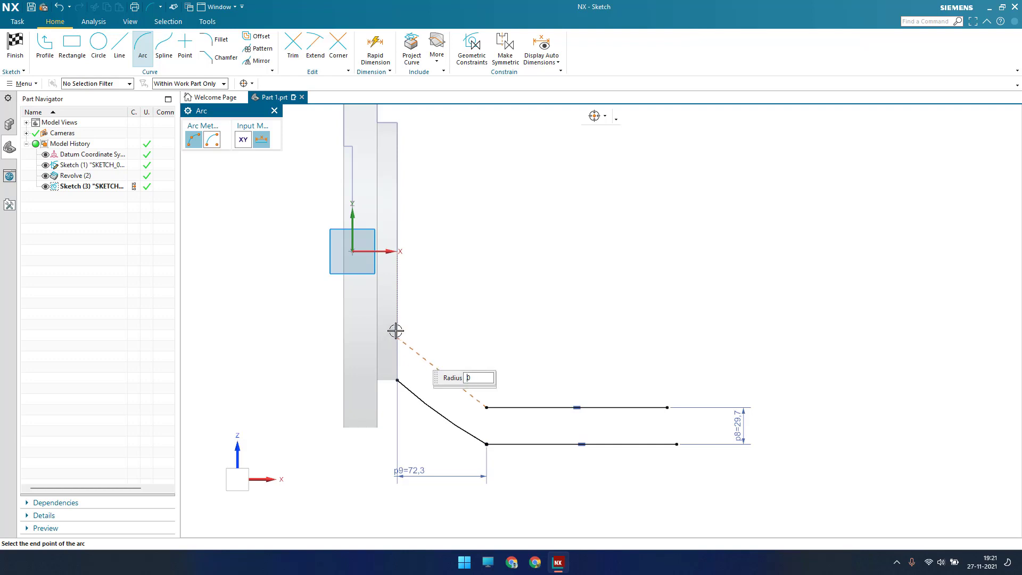
{"action": "middle_click_drag", "start_coordinate": [397, 317], "coordinate": [388, 315]}
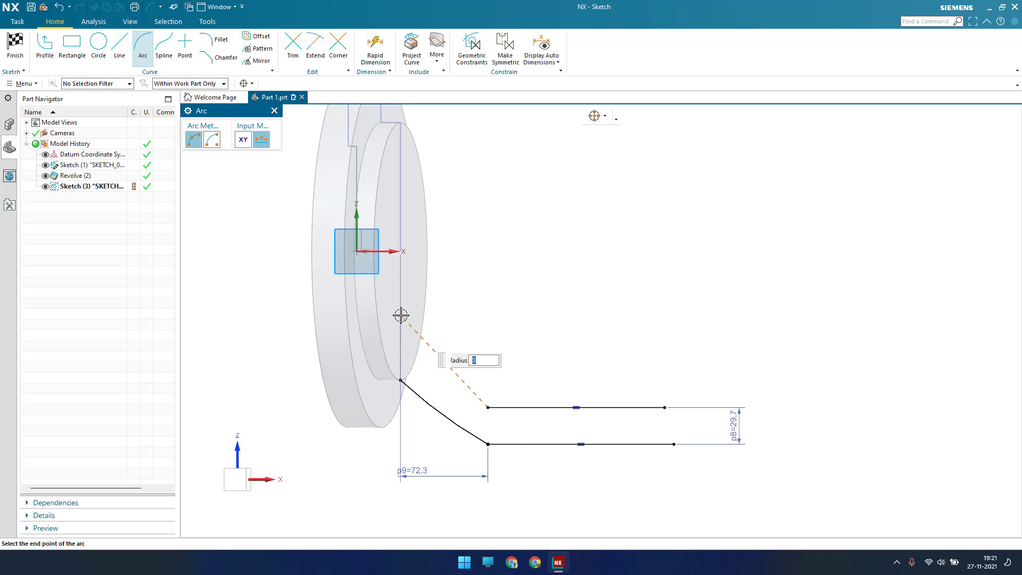
{"action": "left_click", "coordinate": [190, 83]}
{"action": "left_click", "coordinate": [175, 91]}
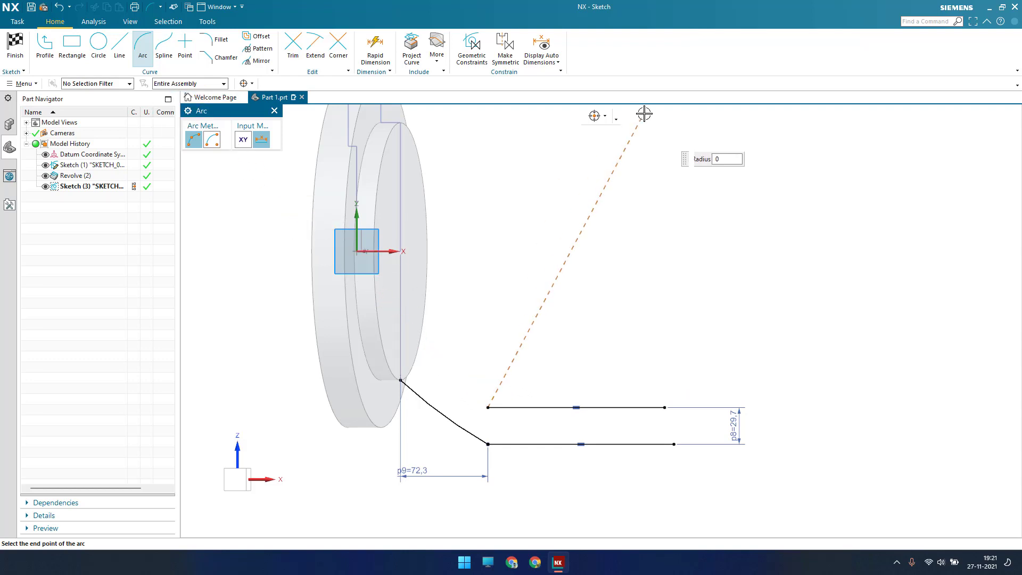
{"action": "left_click", "coordinate": [605, 116]}
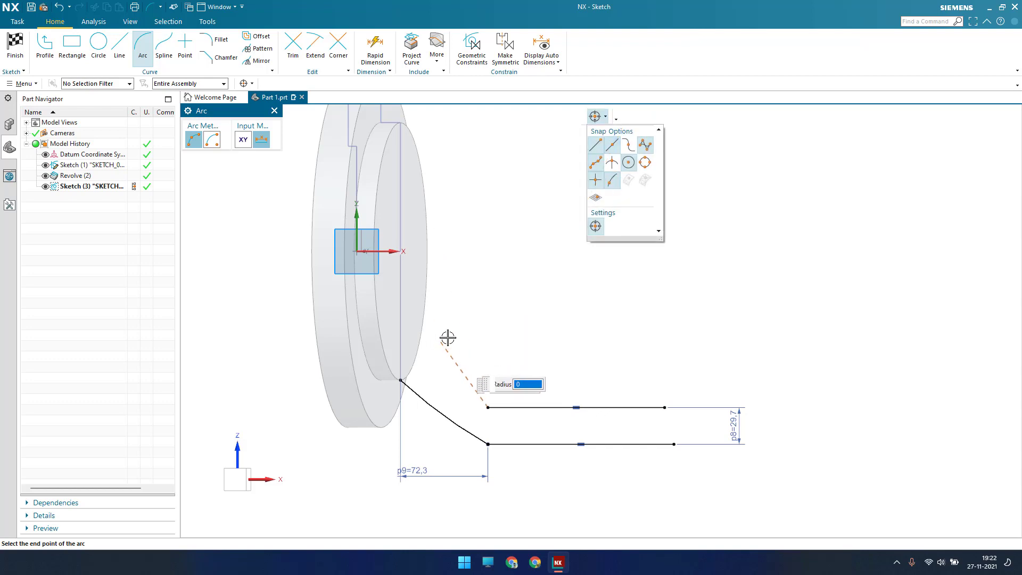
{"action": "left_click", "coordinate": [400, 323]}
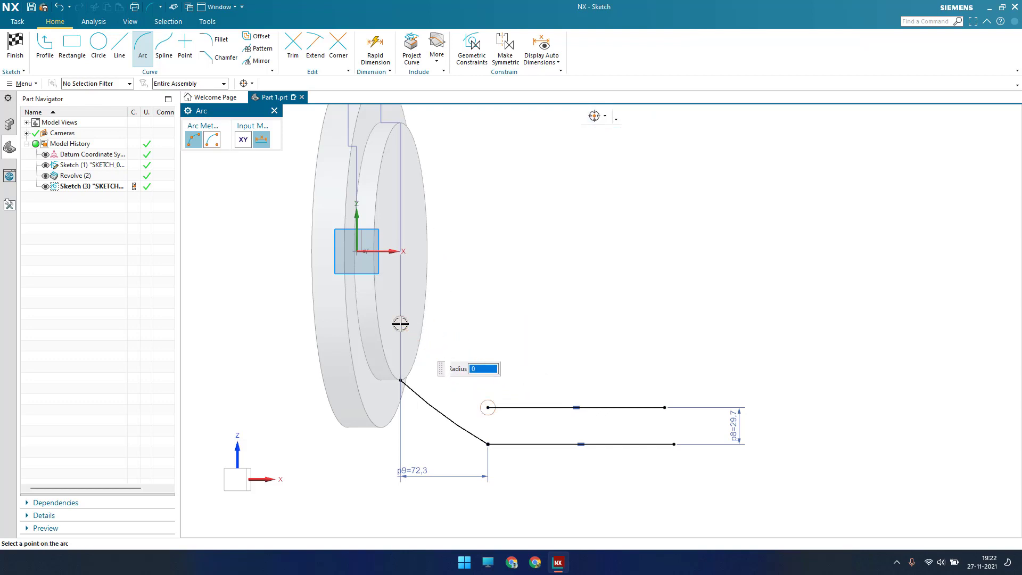
{"action": "left_click", "coordinate": [431, 359]}
{"action": "key", "text": "Escape"}
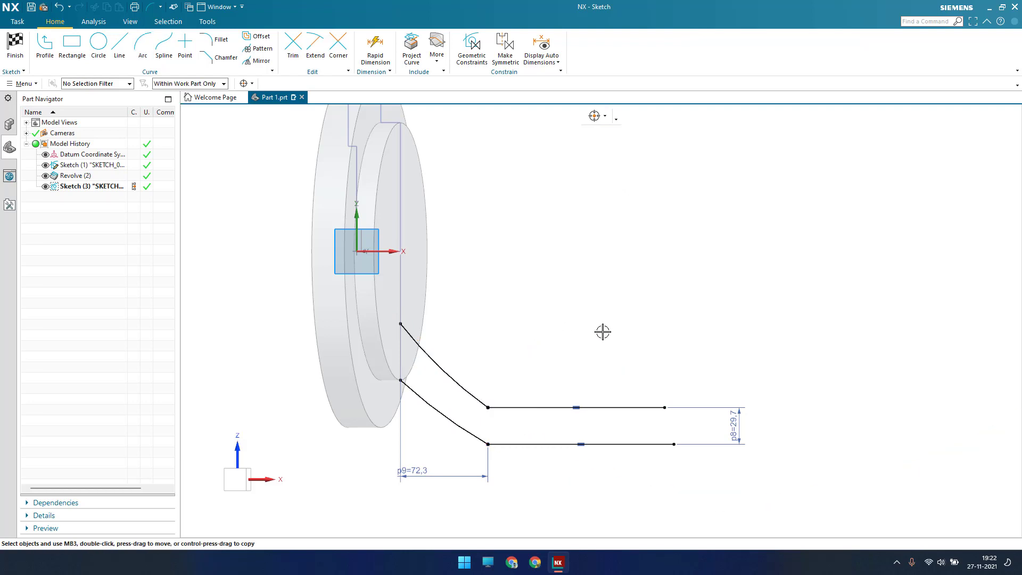
Step: Dimension the upper arc's radius and delete that dimension again
{"action": "scroll", "coordinate": [603, 331], "scroll_direction": "up", "scroll_amount": 2}
{"action": "scroll", "coordinate": [602, 331], "scroll_direction": "down", "scroll_amount": 1}
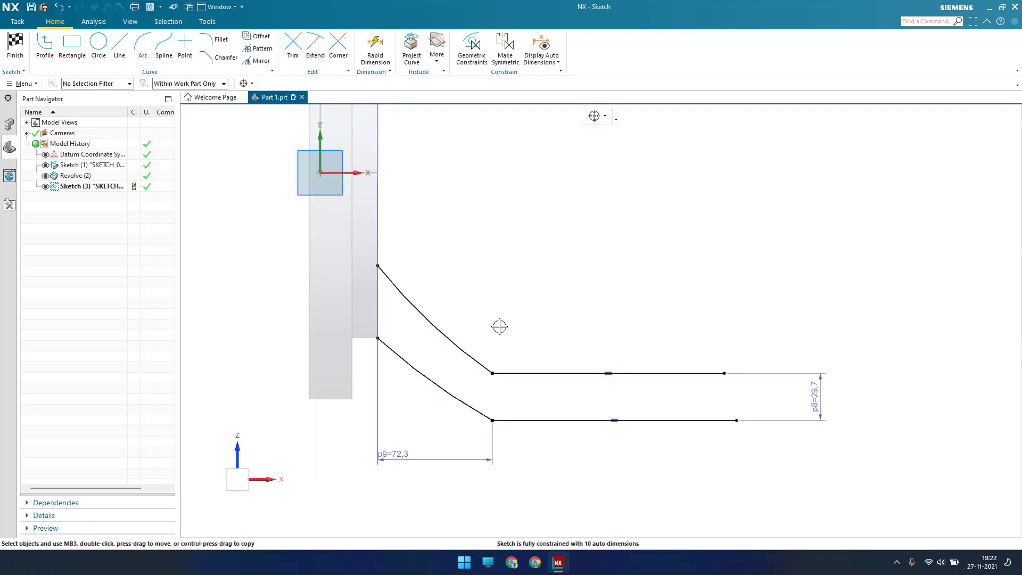
{"action": "middle_click_drag", "start_coordinate": [492, 320], "coordinate": [538, 347], "text": "shift"}
{"action": "key", "text": "d"}
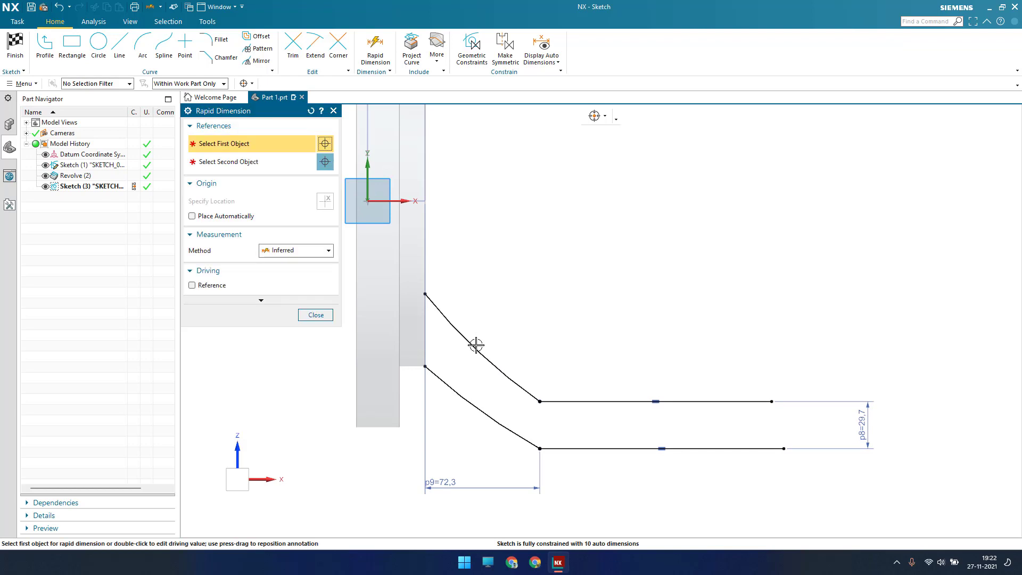
{"action": "left_click", "coordinate": [476, 345]}
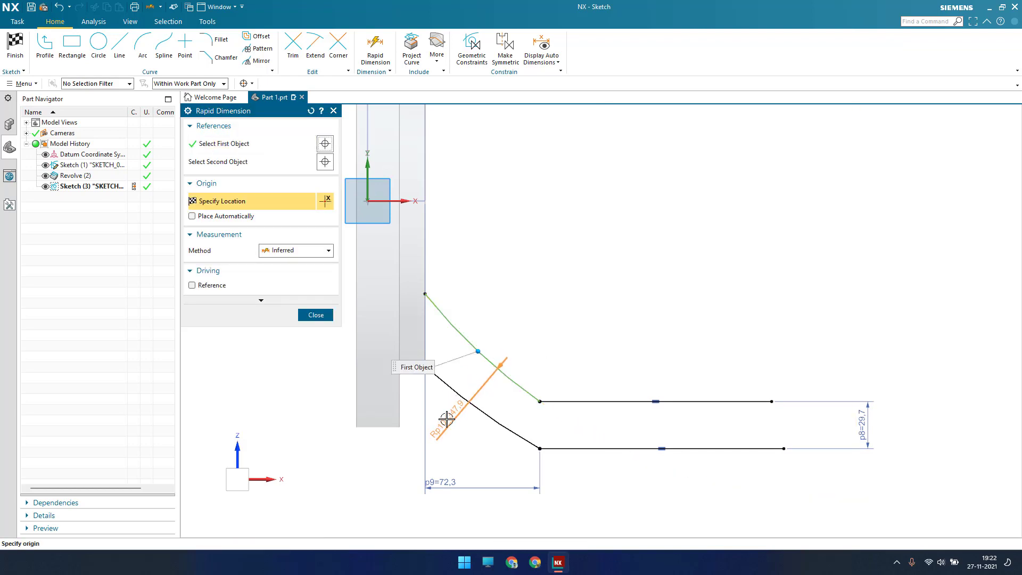
{"action": "left_click", "coordinate": [451, 425]}
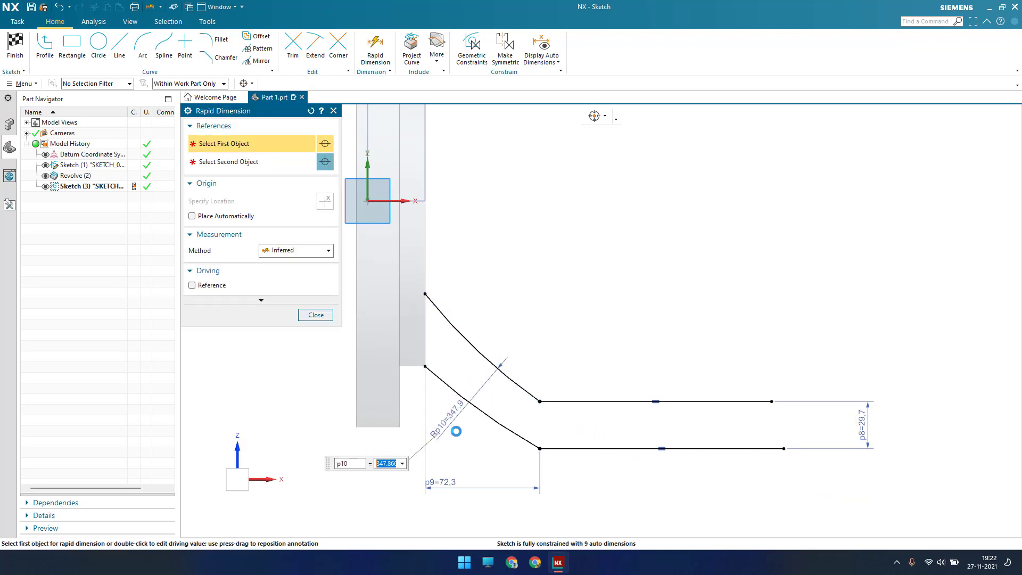
{"action": "key", "text": "Escape"}
{"action": "left_click", "coordinate": [446, 420]}
{"action": "key", "text": "Delete"}
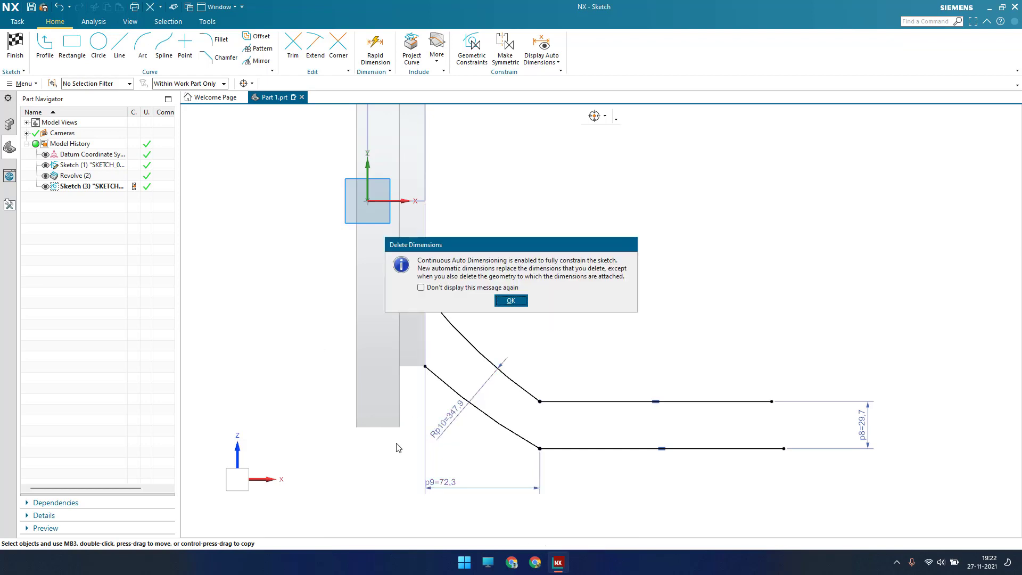
{"action": "left_click", "coordinate": [510, 301]}
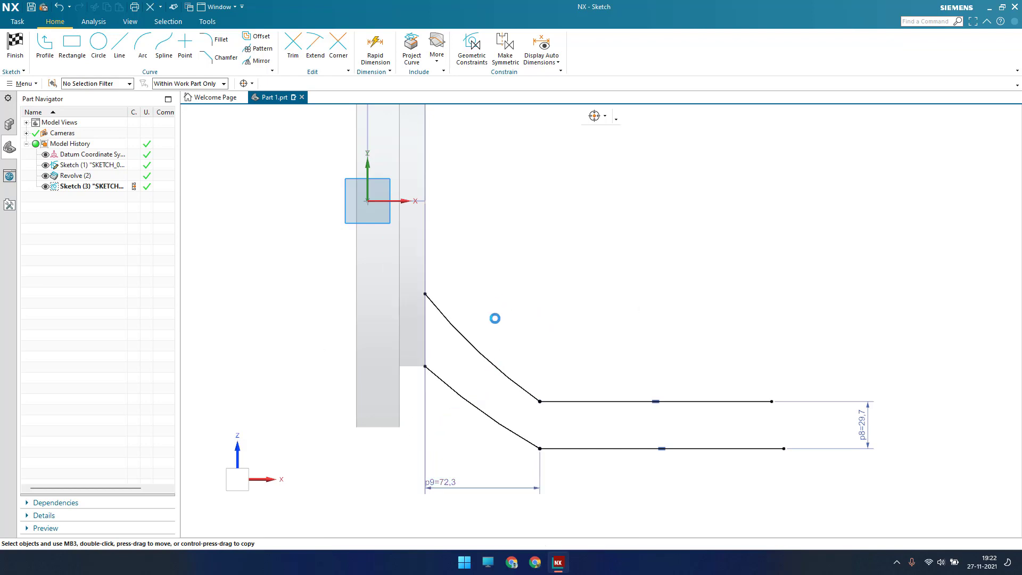
Step: Dimension the lower arc's radius and set it to 156.75
{"action": "key", "text": "d"}
{"action": "left_click", "coordinate": [484, 417]}
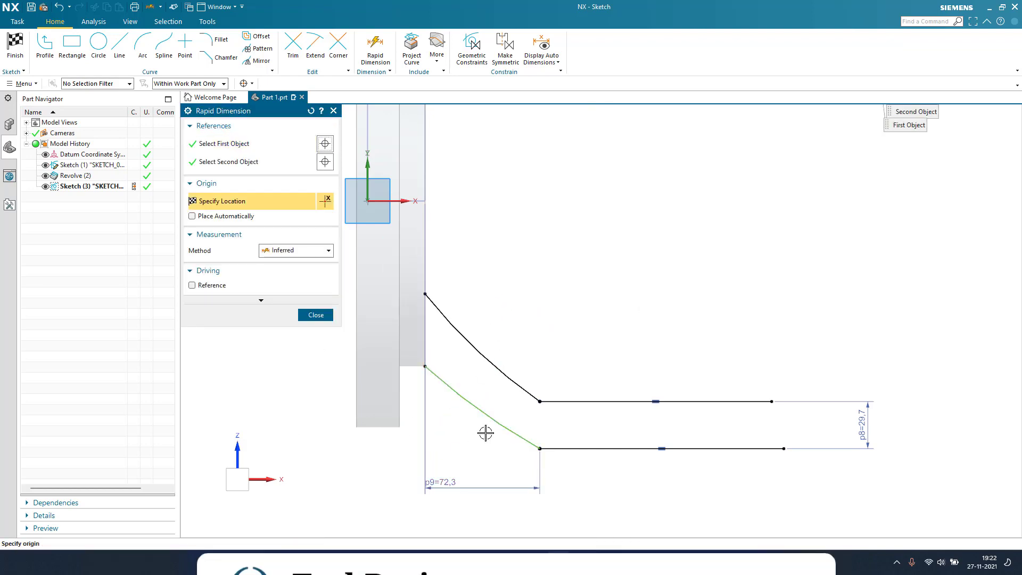
{"action": "left_click", "coordinate": [489, 417]}
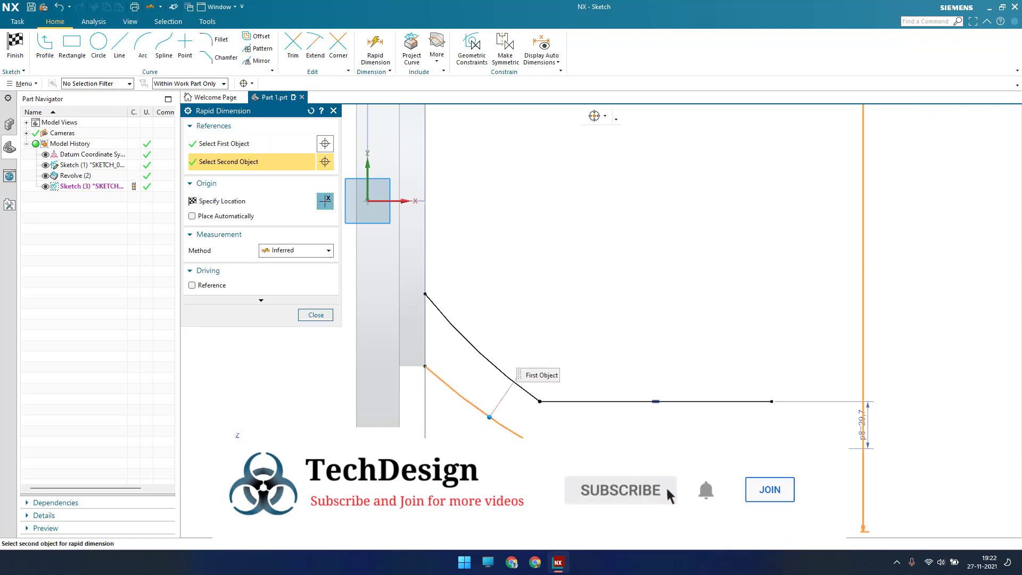
{"action": "left_click", "coordinate": [489, 417]}
{"action": "left_click", "coordinate": [484, 418]}
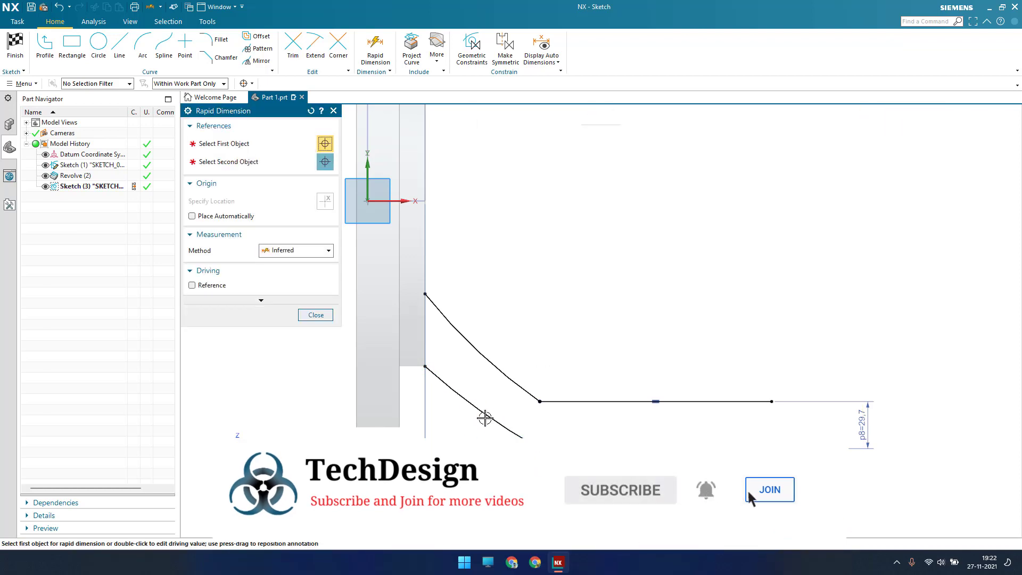
{"action": "left_click", "coordinate": [482, 413]}
{"action": "left_click", "coordinate": [465, 458]}
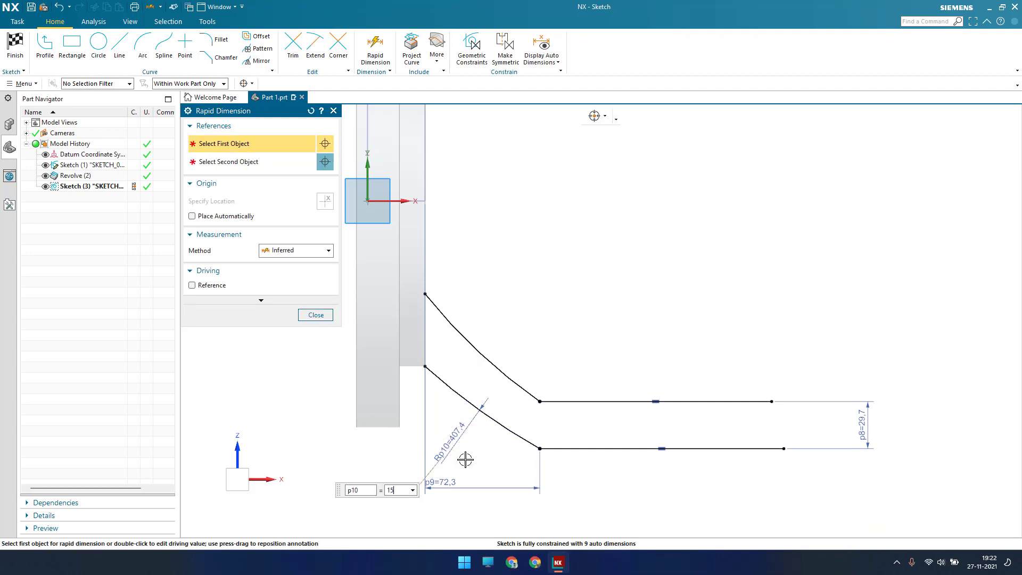
{"action": "type", "text": "156.75"}
{"action": "key", "text": "Return"}
{"action": "key", "text": "Escape"}
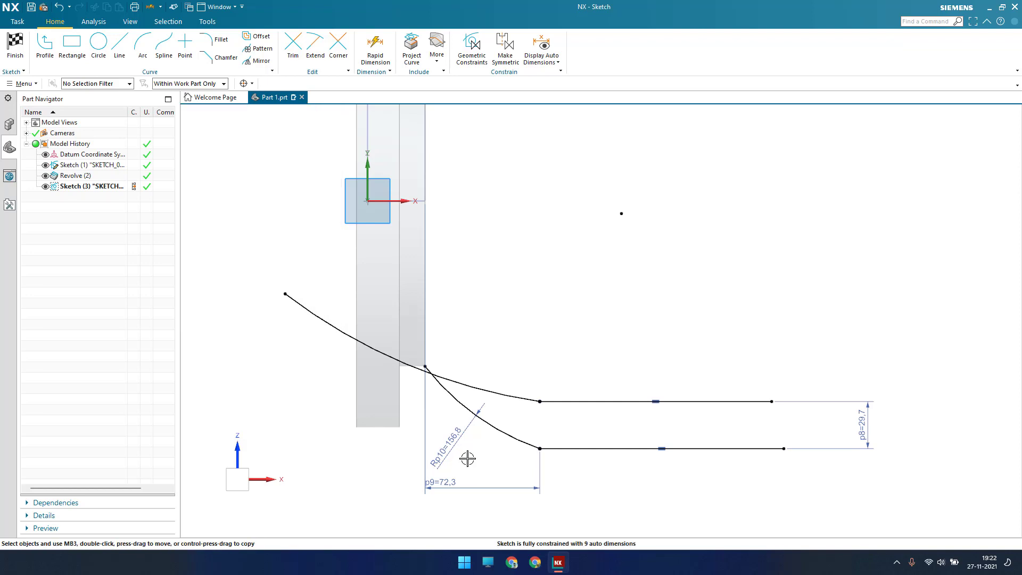
Step: Pull the upper arc's free end clear of the disc and enable Automatic Selection Progression for a Concentric constraint
{"action": "left_click_drag", "start_coordinate": [287, 296], "coordinate": [433, 302]}
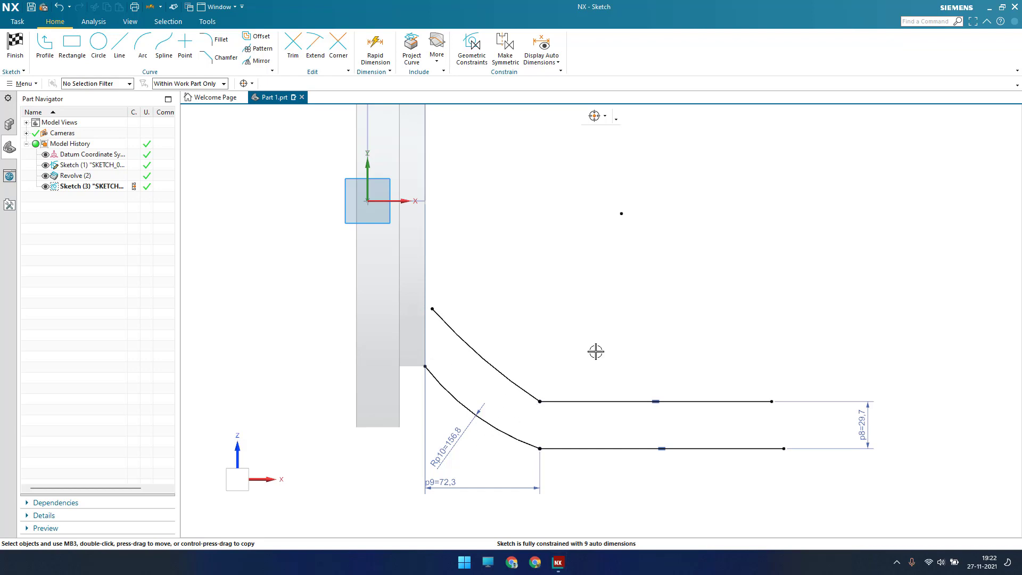
{"action": "key", "text": "c"}
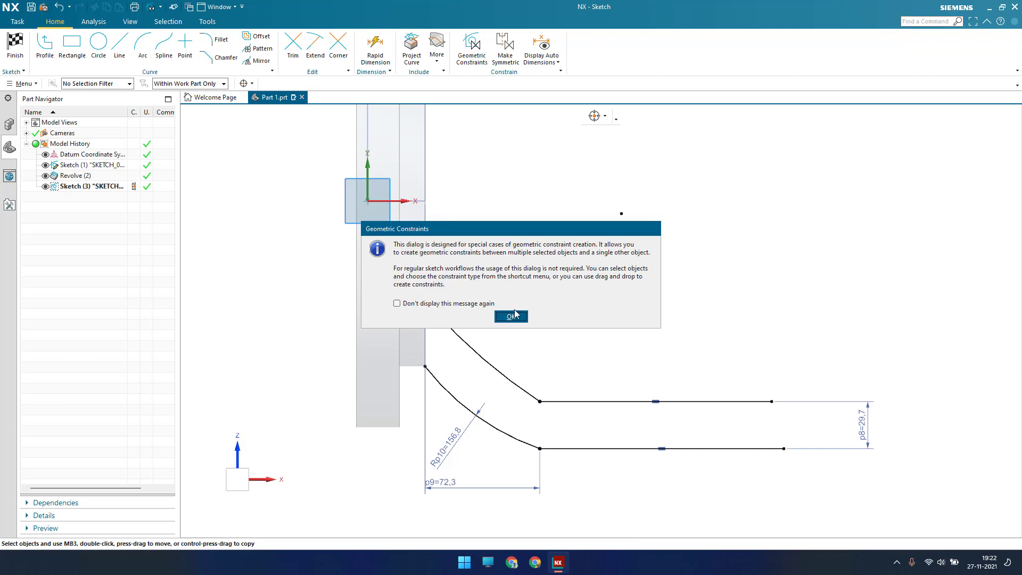
{"action": "left_click", "coordinate": [510, 316]}
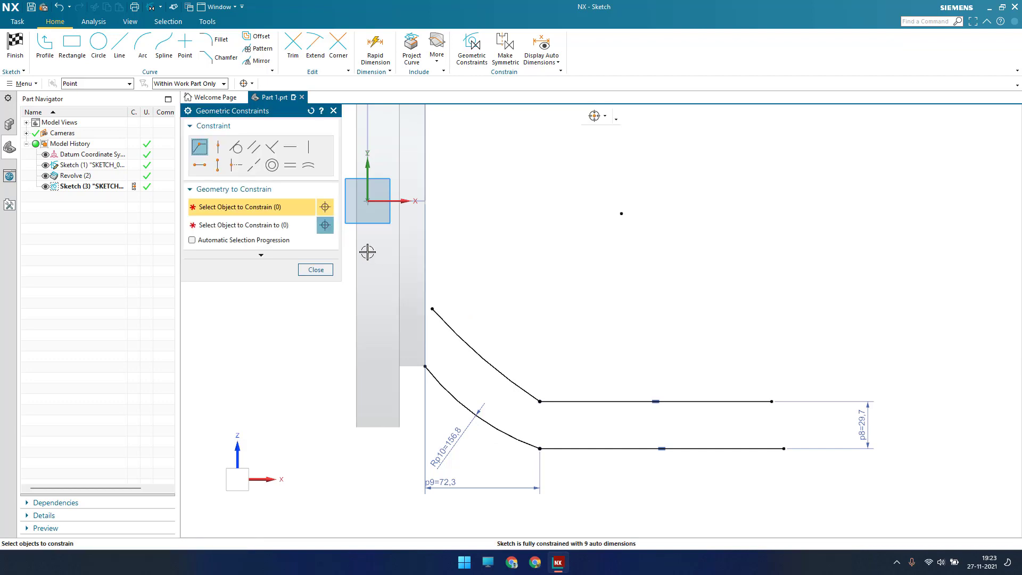
{"action": "left_click", "coordinate": [273, 169]}
{"action": "left_click", "coordinate": [440, 383]}
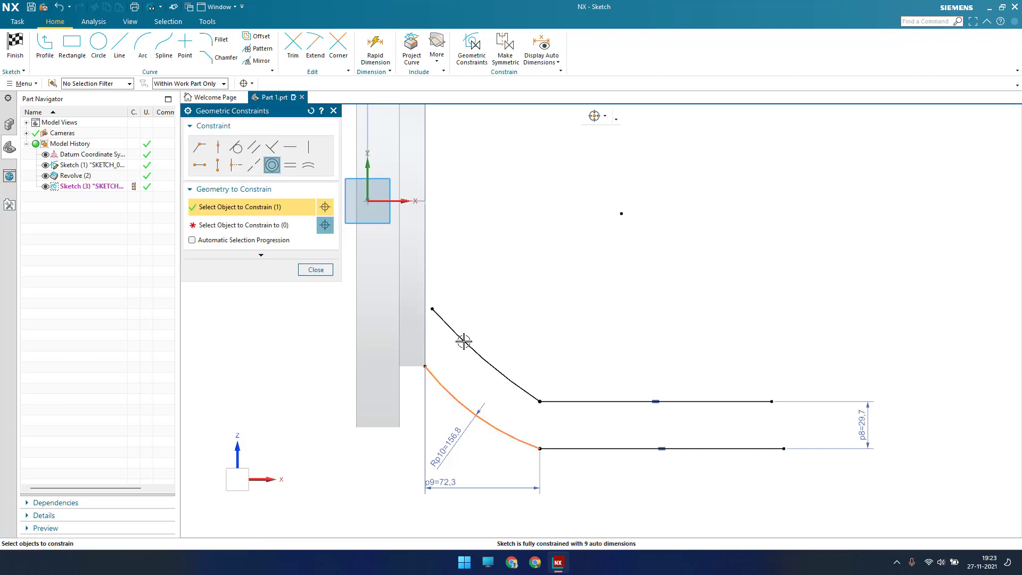
{"action": "left_click", "coordinate": [463, 336]}
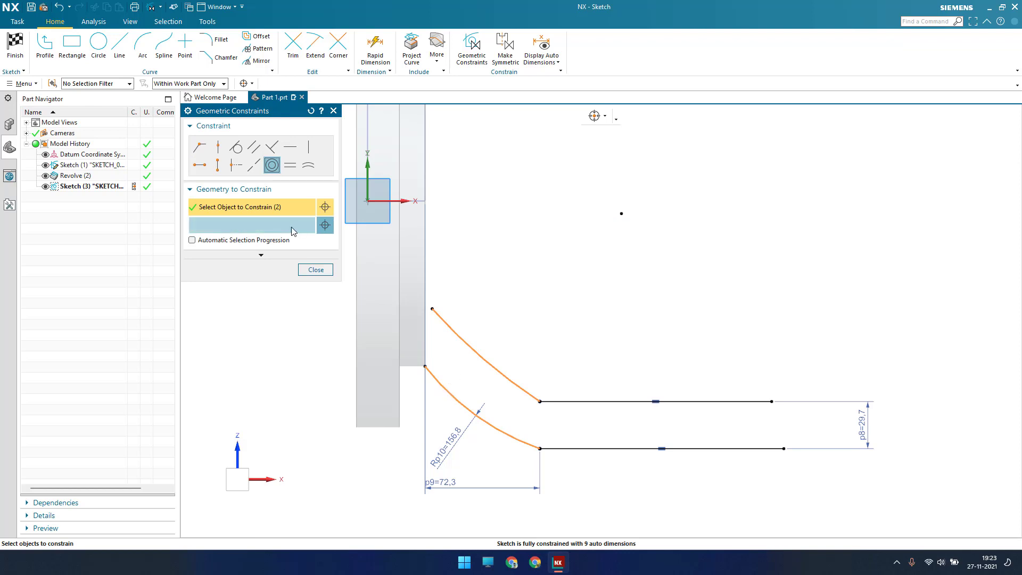
{"action": "left_click", "coordinate": [261, 255]}
{"action": "left_click", "coordinate": [233, 242]}
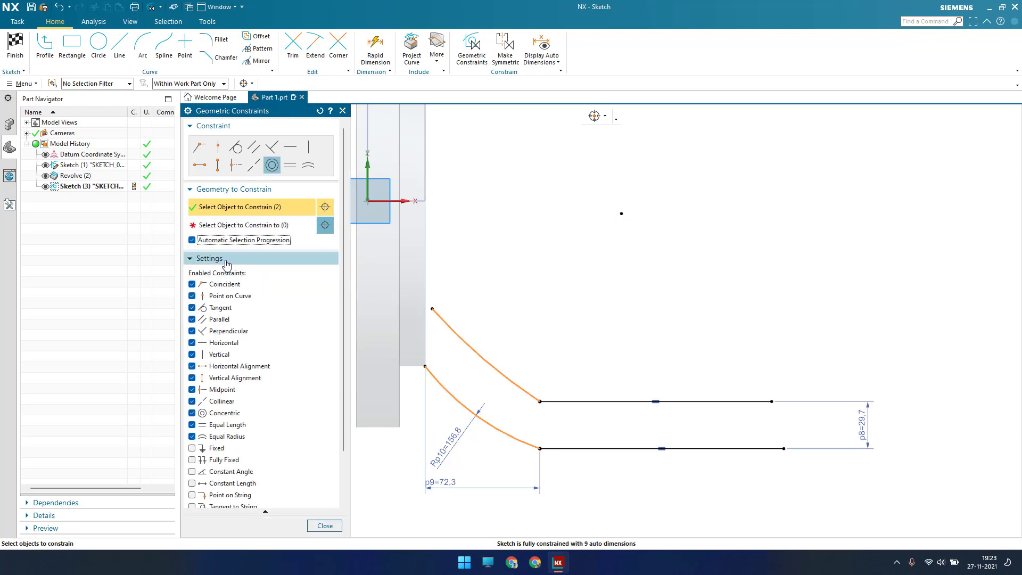
{"action": "left_click", "coordinate": [234, 258]}
Step: Constrain the upper arc to be concentric with the lower arc
{"action": "left_click", "coordinate": [481, 360], "text": "shift"}
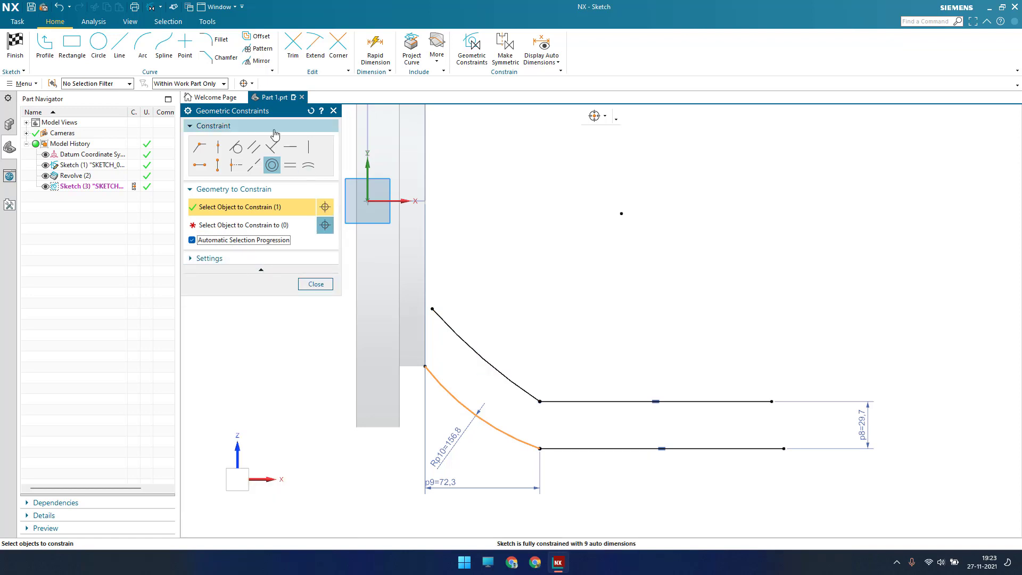
{"action": "left_click", "coordinate": [233, 224]}
{"action": "left_click", "coordinate": [458, 337]}
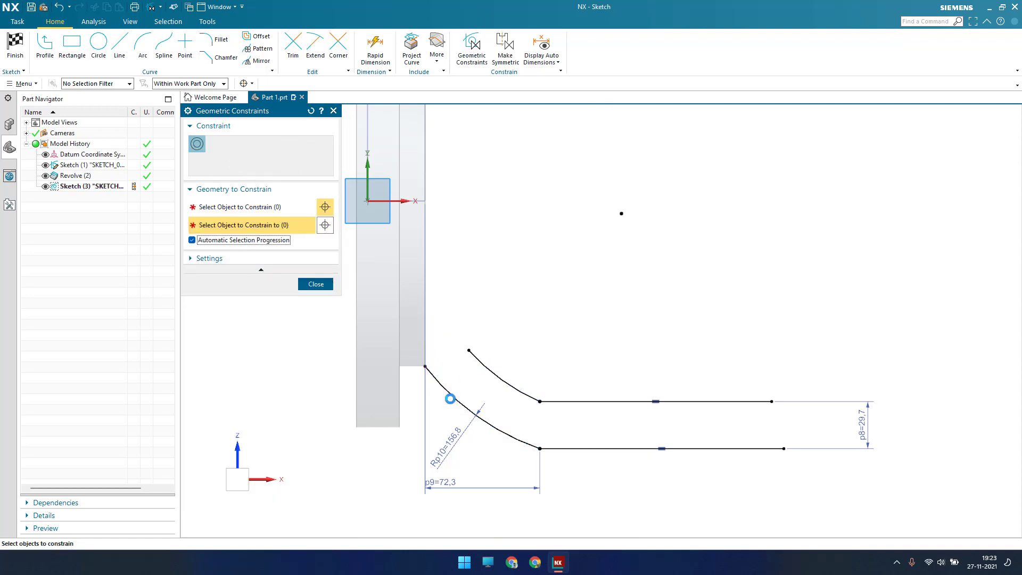
{"action": "left_click", "coordinate": [316, 284]}
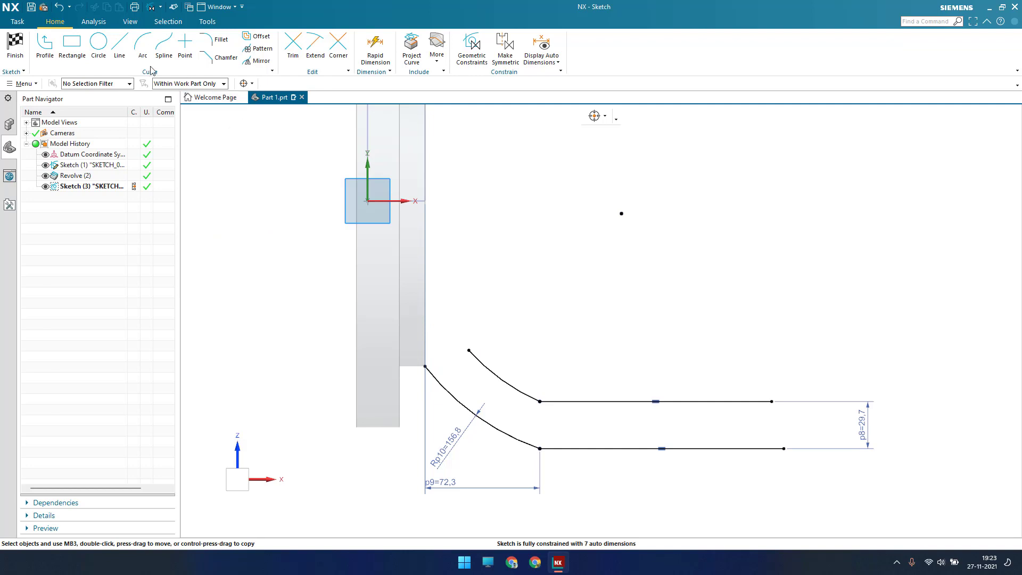
Step: Draw a vertical line from the lower arc's start point up along the disc's face, past the upper arc's level
{"action": "left_click", "coordinate": [119, 45]}
{"action": "left_click", "coordinate": [424, 367]}
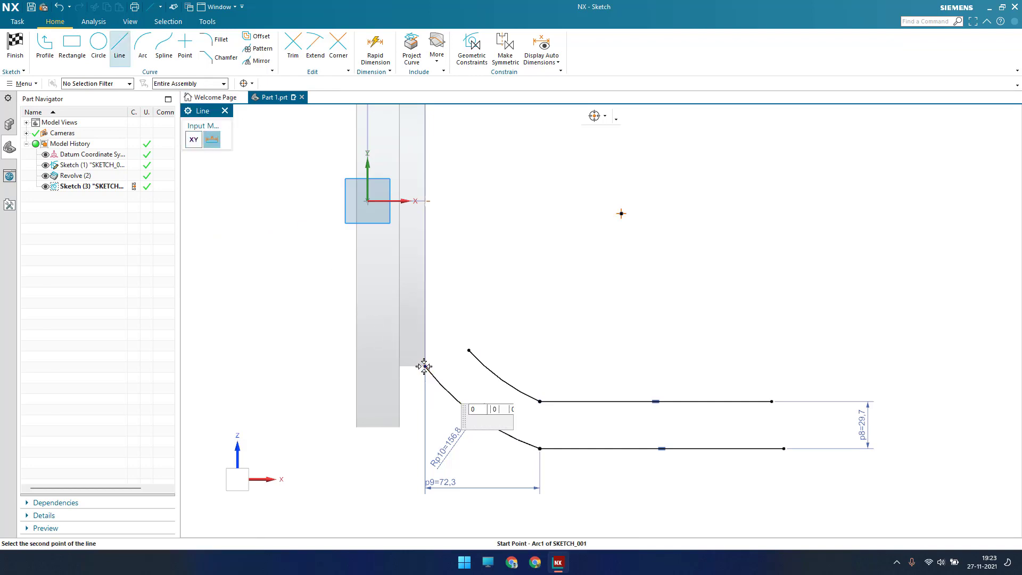
{"action": "left_click", "coordinate": [425, 239]}
{"action": "key", "text": "Escape"}
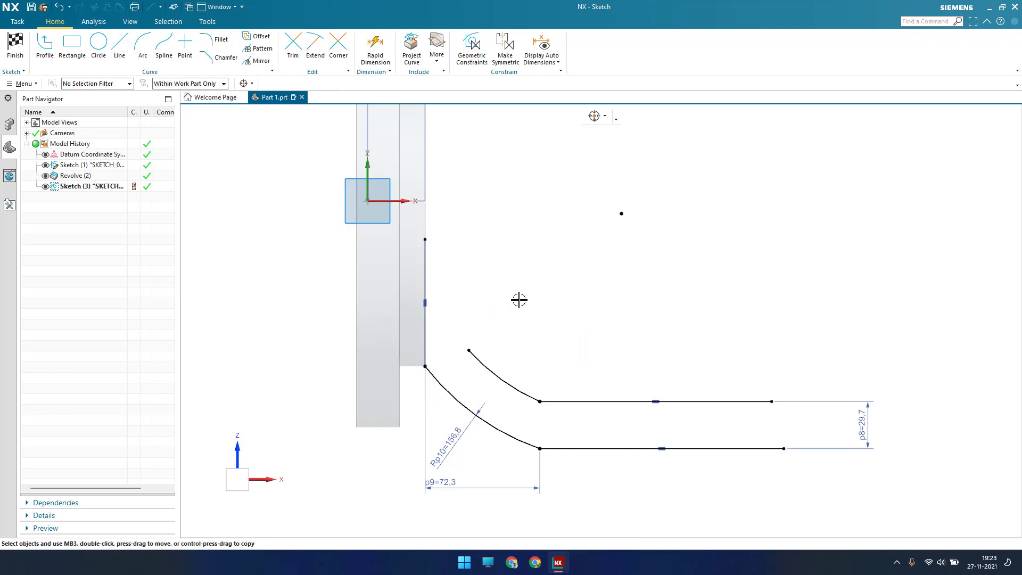
Step: Extend the upper arc to meet the vertical line on the disc's face
{"action": "key", "text": "e"}
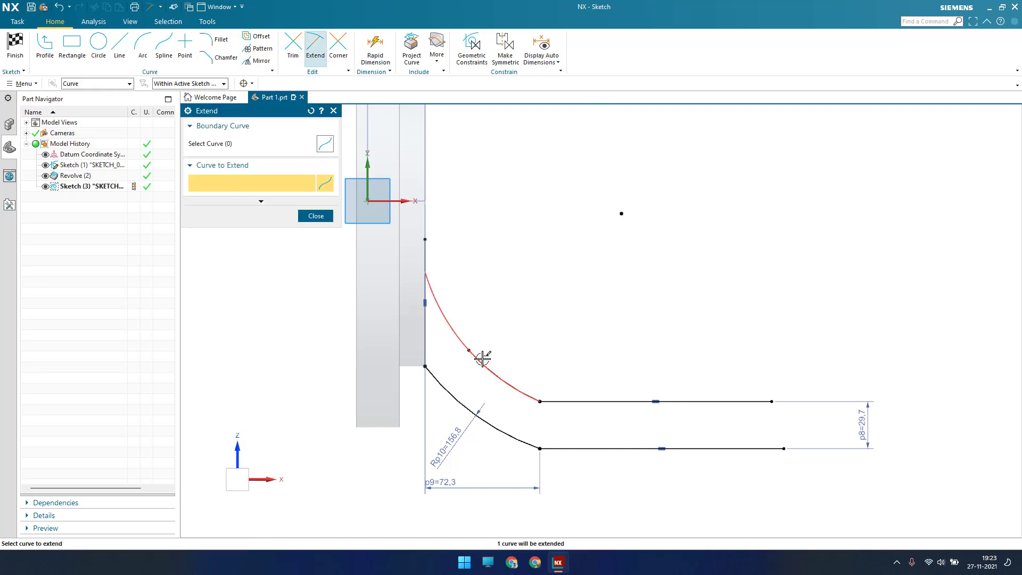
{"action": "left_click", "coordinate": [482, 357]}
{"action": "key", "text": "Escape"}
Step: Trim the part of the vertical line that projects above the upper arc
{"action": "scroll", "coordinate": [440, 255], "scroll_direction": "up", "scroll_amount": 1}
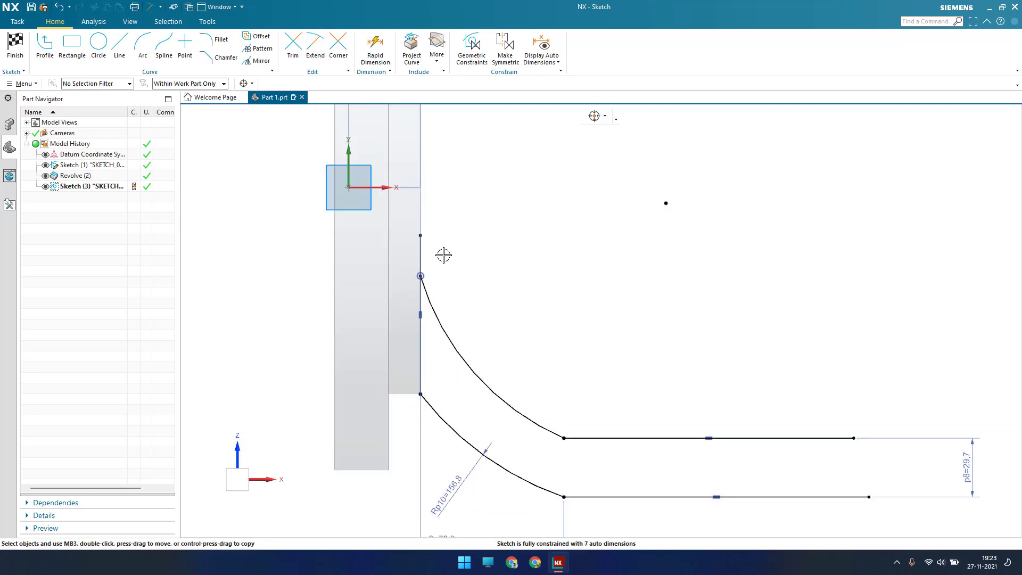
{"action": "key", "text": "t"}
{"action": "left_click", "coordinate": [422, 246]}
{"action": "key", "text": "Escape"}
{"action": "scroll", "coordinate": [535, 278], "scroll_direction": "down", "scroll_amount": 1}
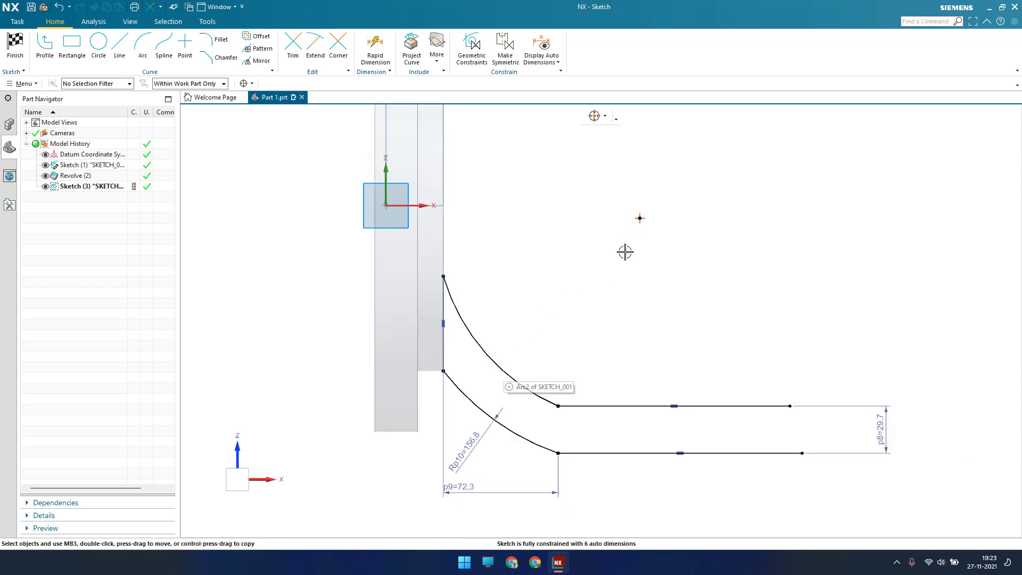
{"action": "scroll", "coordinate": [544, 320], "scroll_direction": "down", "scroll_amount": 1}
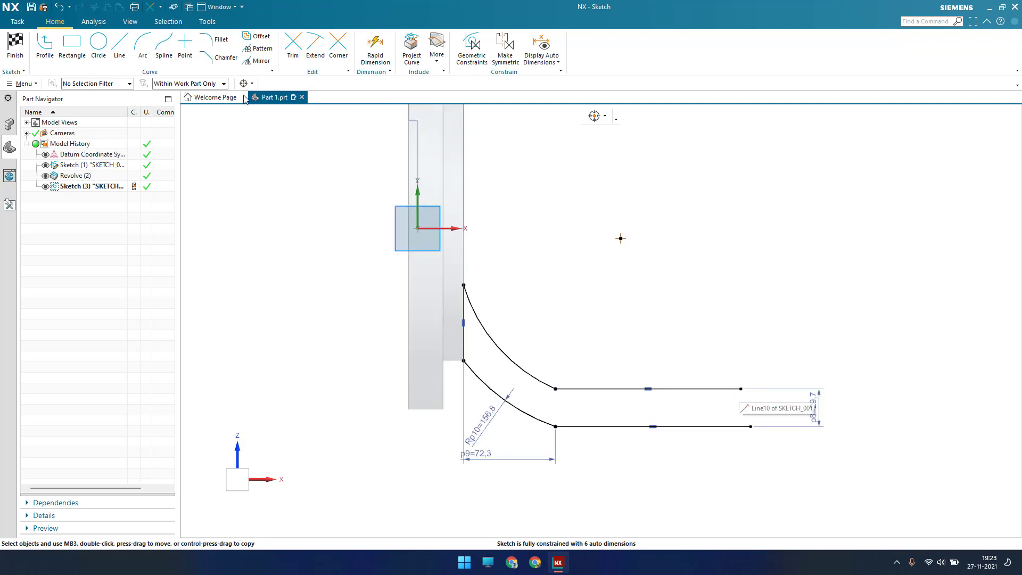
Step: Draw a vertical line from the upper horizontal line's far end down across the lower horizontal line
{"action": "left_click", "coordinate": [119, 45]}
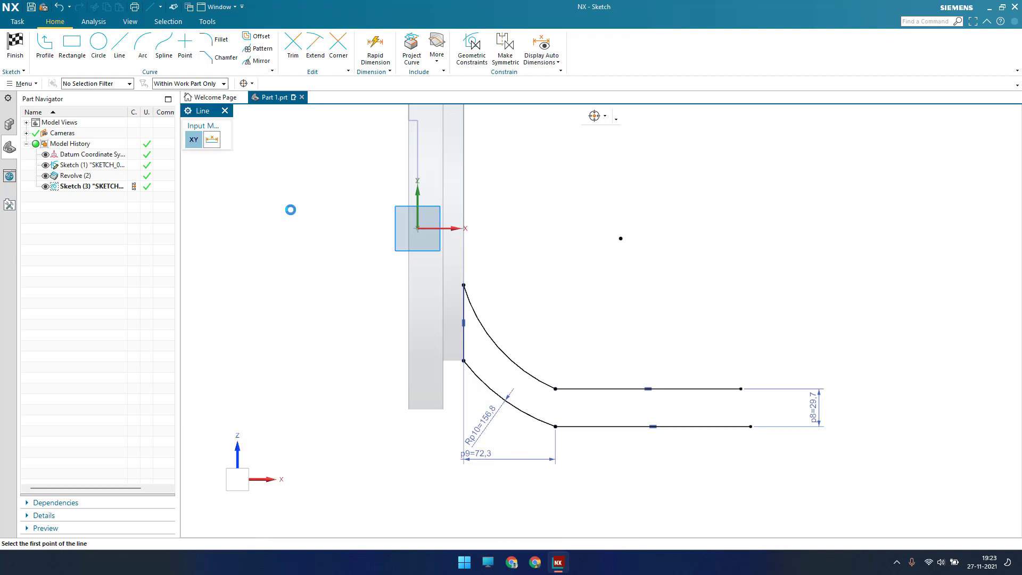
{"action": "left_click", "coordinate": [740, 389]}
{"action": "left_click", "coordinate": [740, 454]}
{"action": "key", "text": "Escape"}
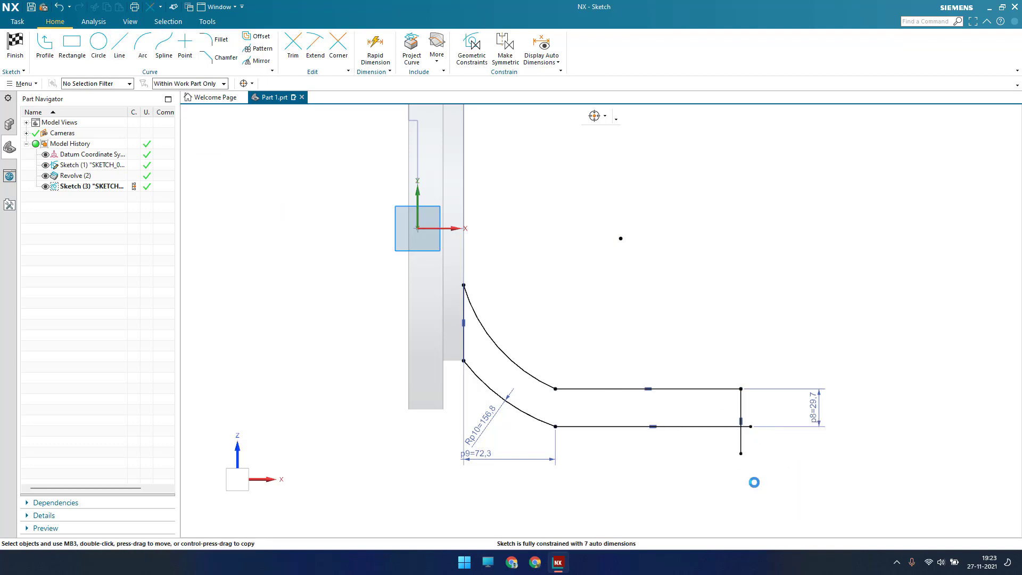
Step: Trim the overhanging ends of the vertical and lower lines at the arm's far lower corner
{"action": "key", "text": "t"}
{"action": "left_click", "coordinate": [742, 437]}
{"action": "key", "text": "Escape"}
{"action": "scroll", "coordinate": [751, 426], "scroll_direction": "up", "scroll_amount": 1}
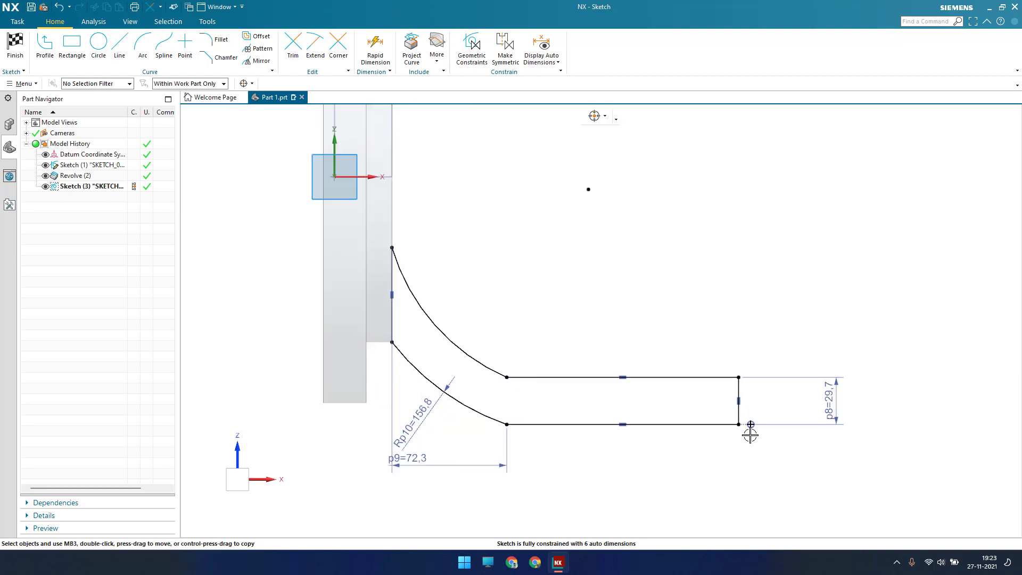
{"action": "scroll", "coordinate": [750, 434], "scroll_direction": "up", "scroll_amount": 4}
{"action": "scroll", "coordinate": [734, 426], "scroll_direction": "down", "scroll_amount": 4}
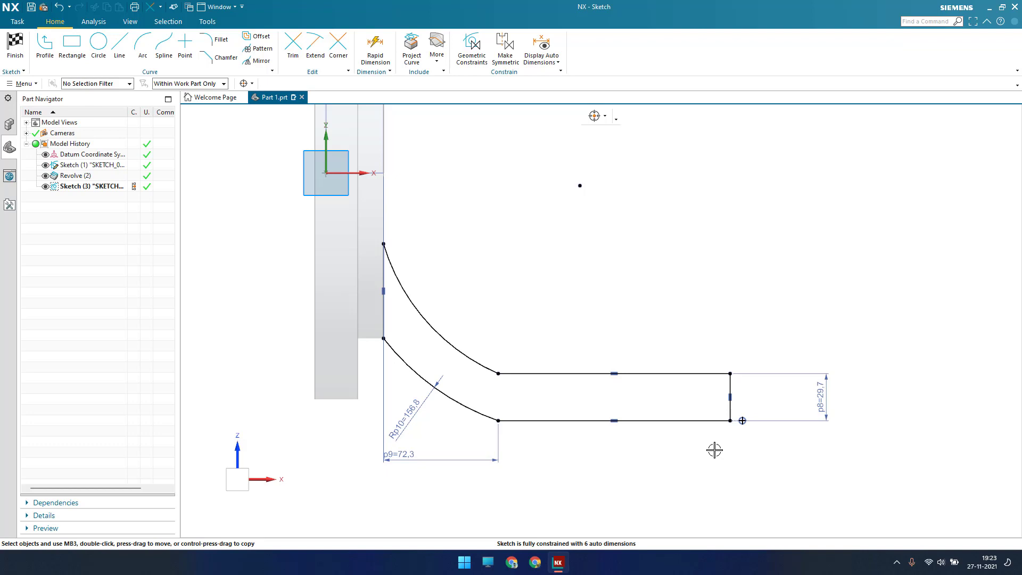
Step: Dimension the vertical distance from the arm's far lower corner to the X axis and set it to 313.5/2
{"action": "scroll", "coordinate": [714, 450], "scroll_direction": "down", "scroll_amount": 2}
{"action": "key", "text": "d"}
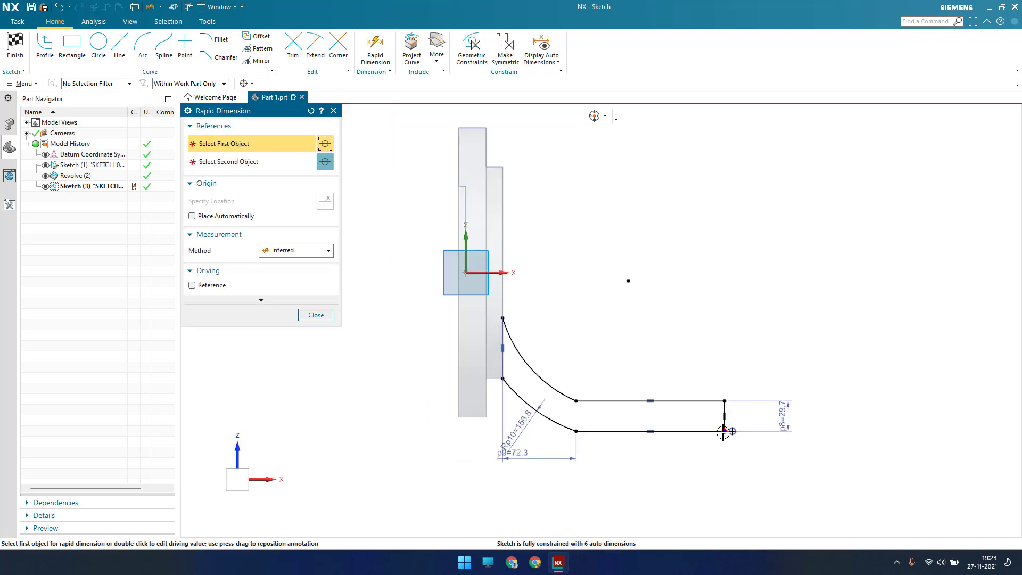
{"action": "left_click", "coordinate": [724, 430]}
{"action": "left_click", "coordinate": [507, 273]}
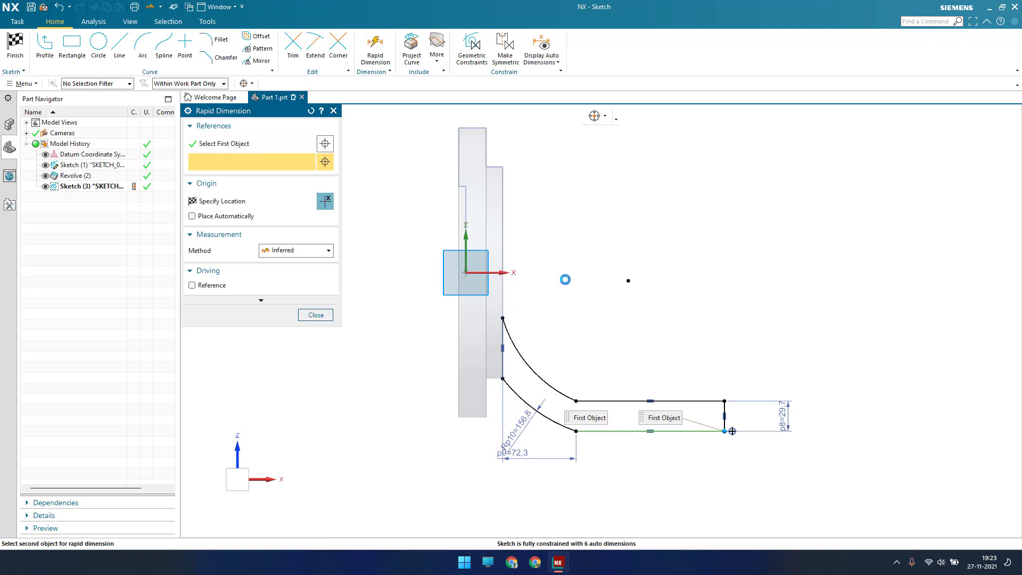
{"action": "left_click", "coordinate": [829, 331]}
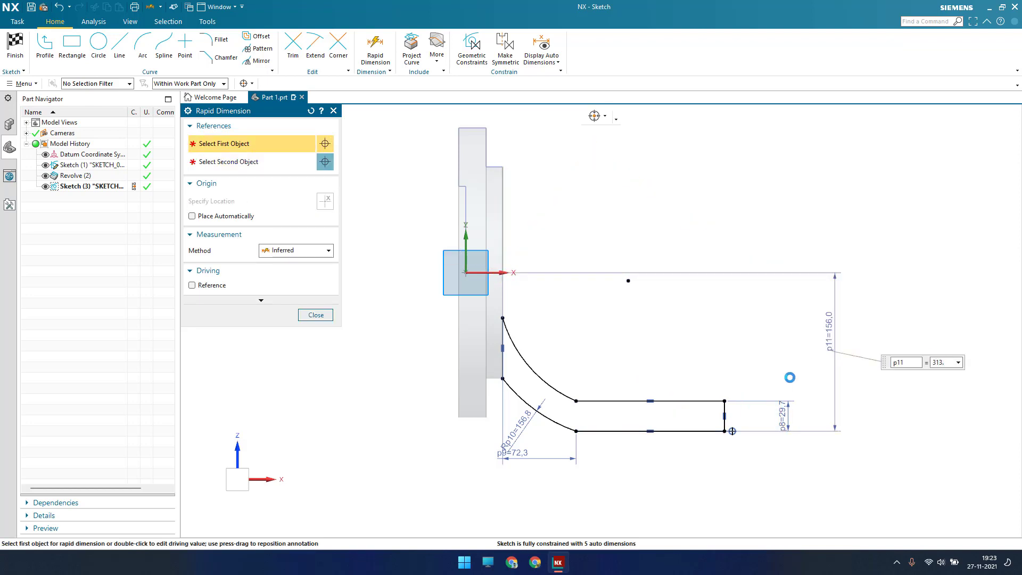
{"action": "type", "text": "313.5/2"}
{"action": "key", "text": "Return"}
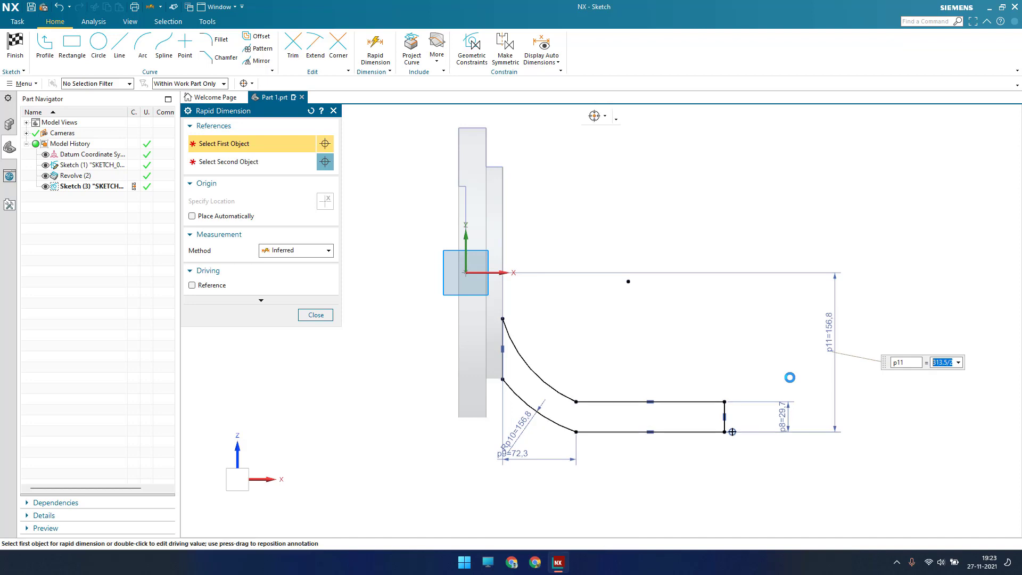
{"action": "left_click", "coordinate": [315, 316]}
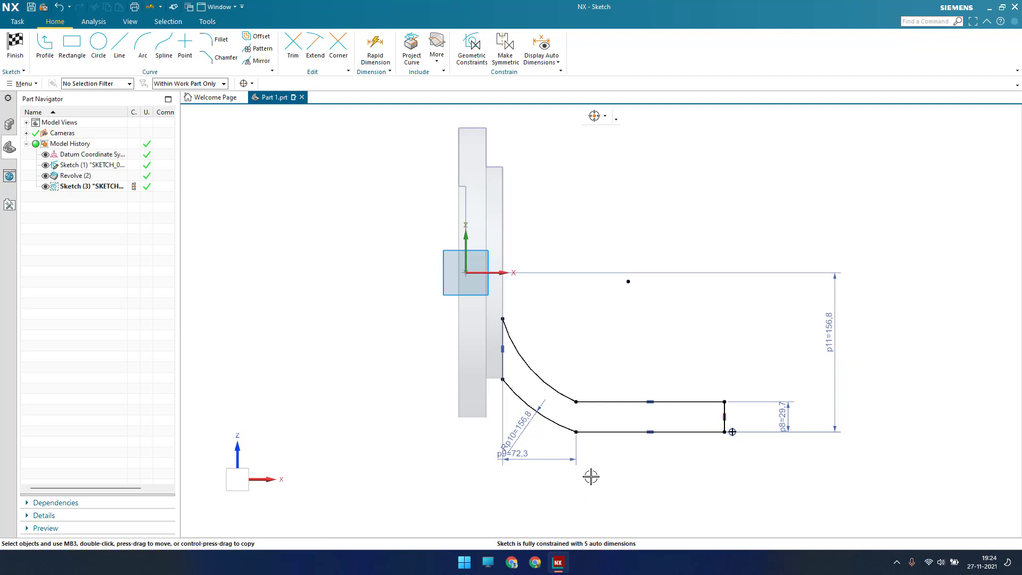
Step: Move the junction of the upper arc and upper line slightly farther from the disc
{"action": "scroll", "coordinate": [591, 476], "scroll_direction": "up", "scroll_amount": 3}
{"action": "mouse_move", "coordinate": [564, 333]}
{"action": "left_mouse_down"}
{"action": "mouse_move", "coordinate": [589, 305]}
{"action": "mouse_move", "coordinate": [557, 337]}
{"action": "mouse_move", "coordinate": [588, 326]}
{"action": "mouse_move", "coordinate": [577, 338]}
{"action": "left_mouse_up"}
{"action": "scroll", "coordinate": [575, 421], "scroll_direction": "up", "scroll_amount": 2}
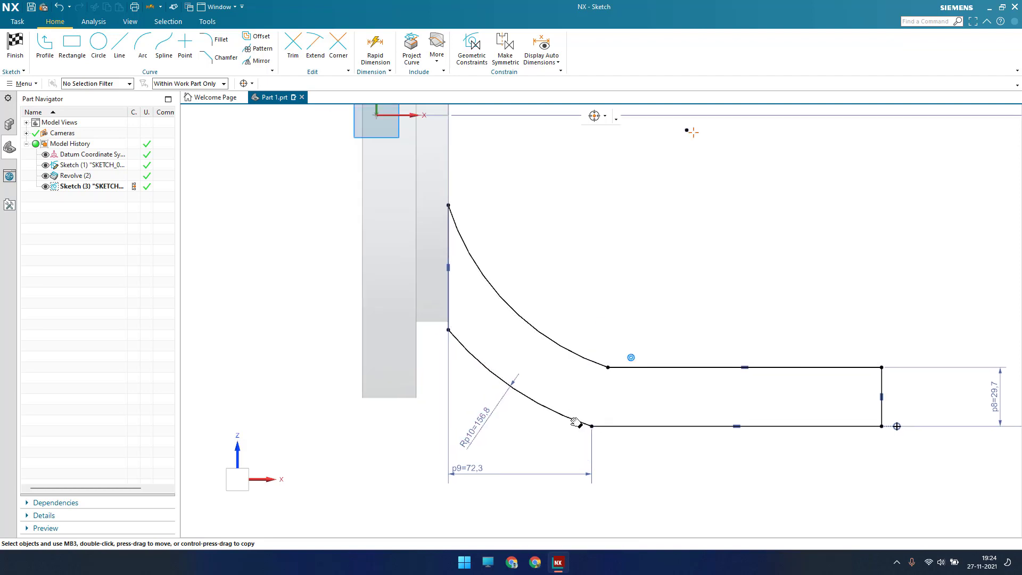
{"action": "scroll", "coordinate": [575, 420], "scroll_direction": "down", "scroll_amount": 5}
{"action": "scroll", "coordinate": [575, 421], "scroll_direction": "up", "scroll_amount": 1}
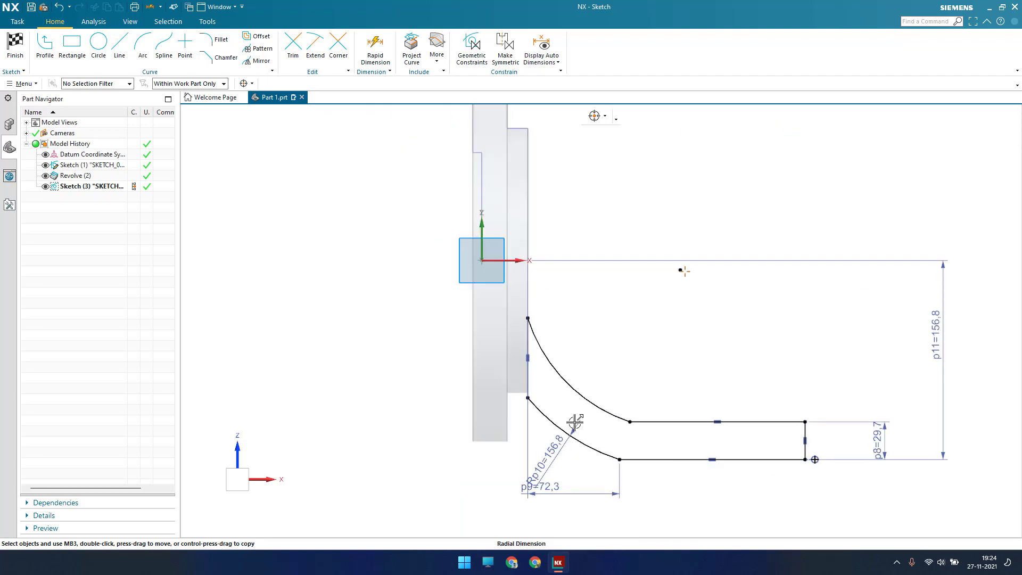
Step: Dimension the vertical distance from the lower arc's start point to the X axis and set it to 104.1
{"action": "key", "text": "d"}
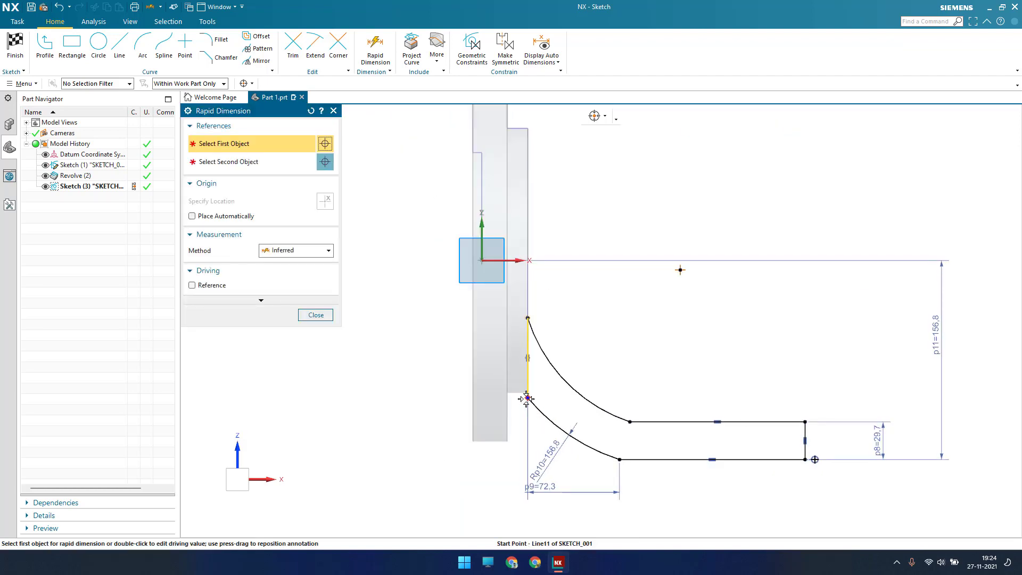
{"action": "left_click", "coordinate": [525, 333]}
{"action": "left_click", "coordinate": [486, 262]}
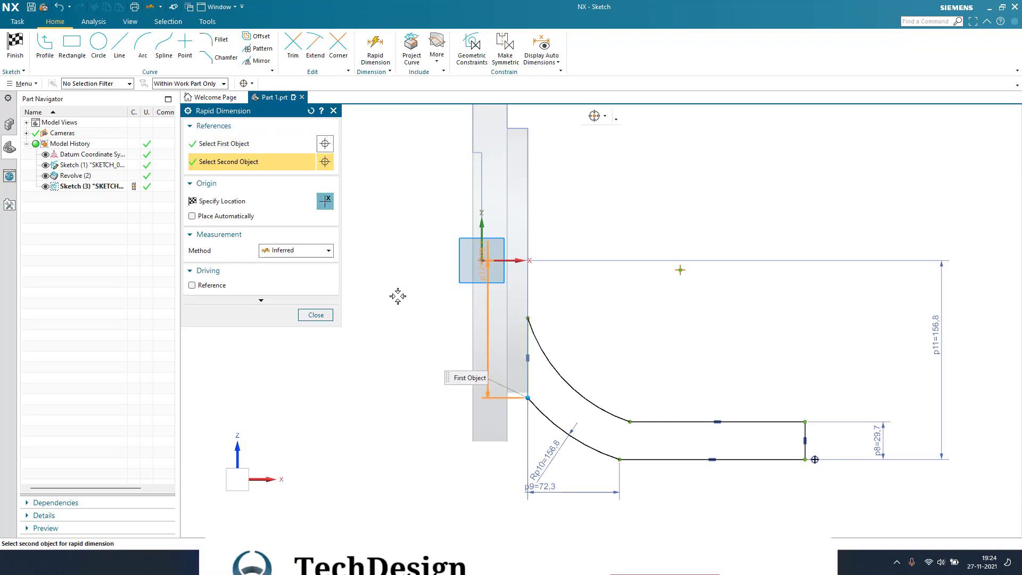
{"action": "left_click", "coordinate": [382, 319]}
{"action": "double_click", "coordinate": [322, 339]}
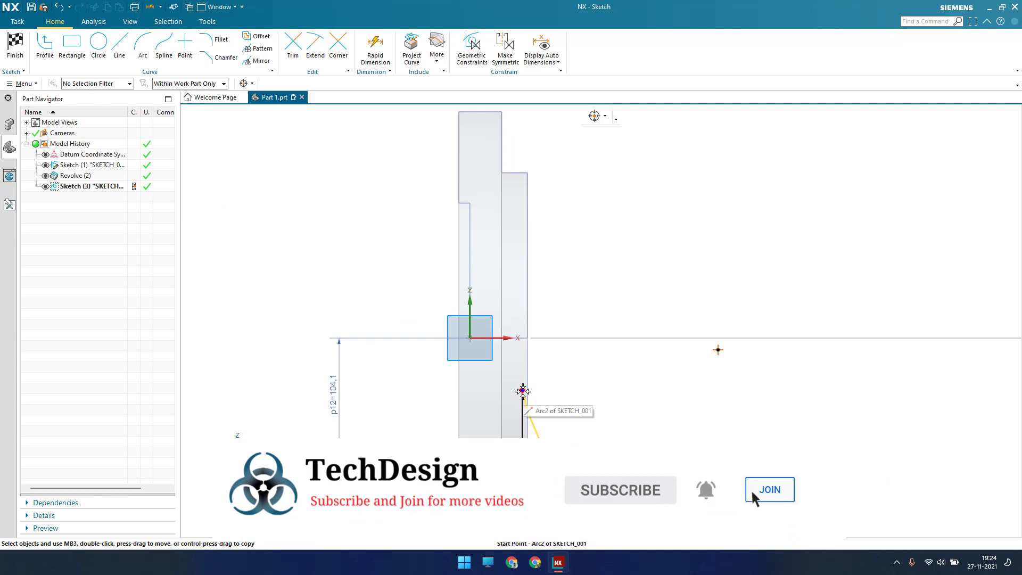
Step: Constrain the upper arc's start point onto the line of the disc's front face with Point on Curve
{"action": "key", "text": "c"}
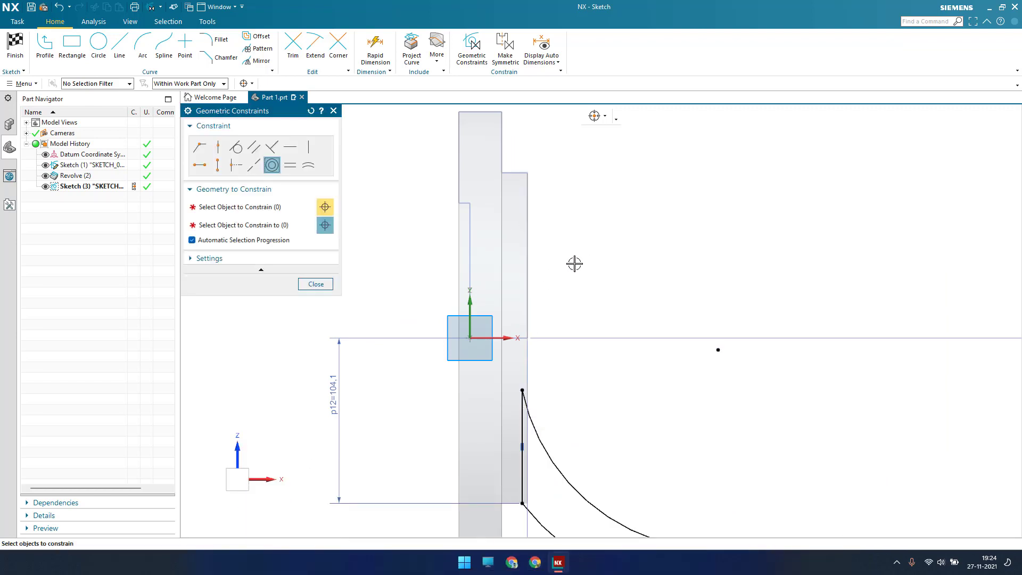
{"action": "left_click", "coordinate": [218, 147]}
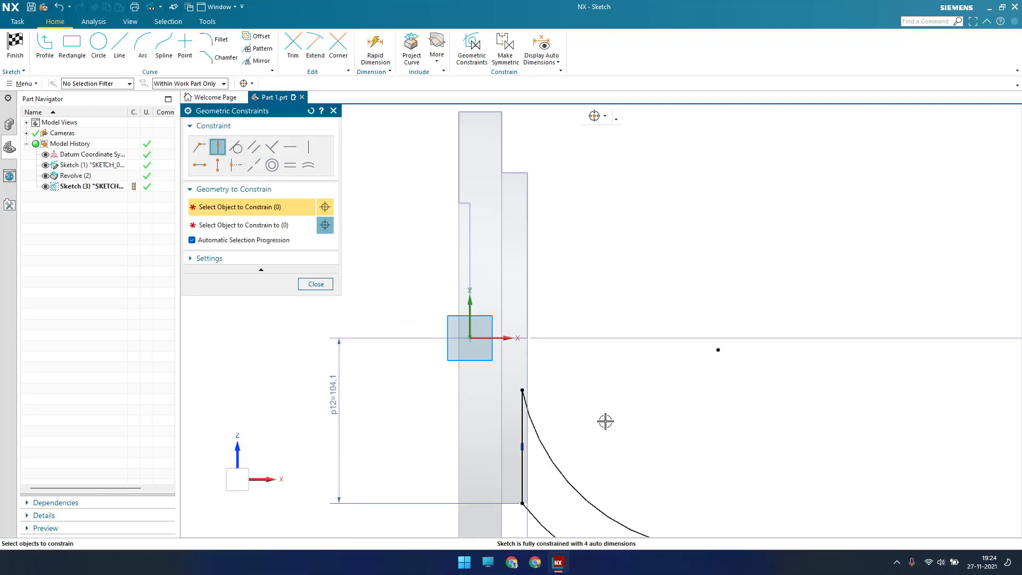
{"action": "left_click", "coordinate": [526, 391]}
{"action": "middle_click_drag", "start_coordinate": [598, 383], "coordinate": [539, 251]}
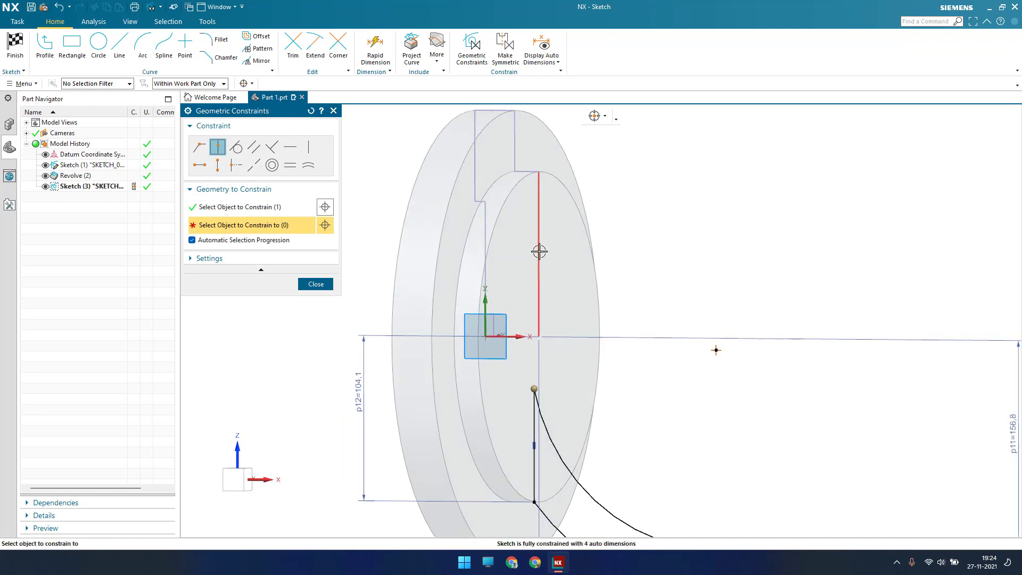
{"action": "left_click", "coordinate": [540, 250]}
{"action": "left_click", "coordinate": [328, 287]}
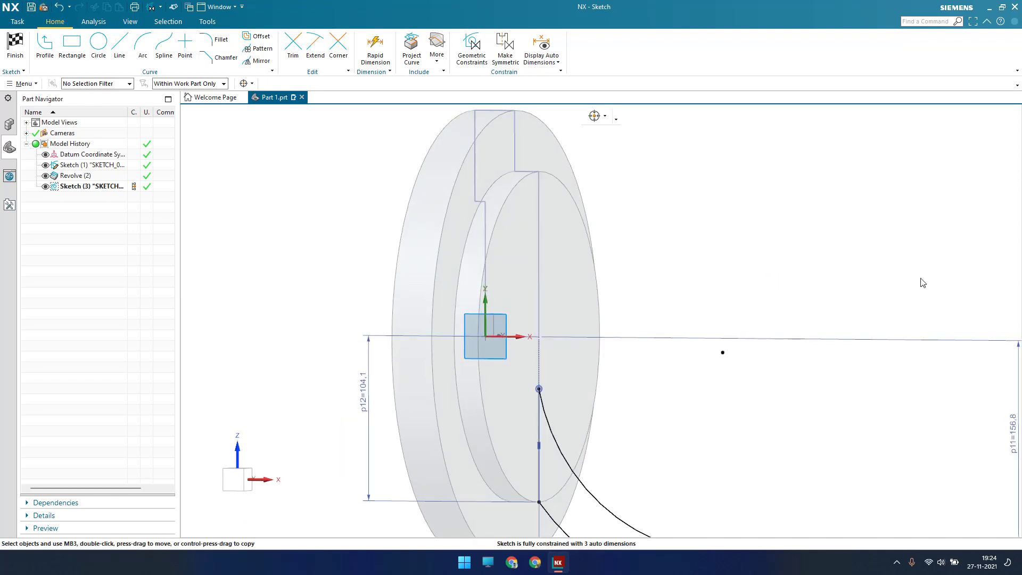
{"action": "key", "text": "shift+F8"}
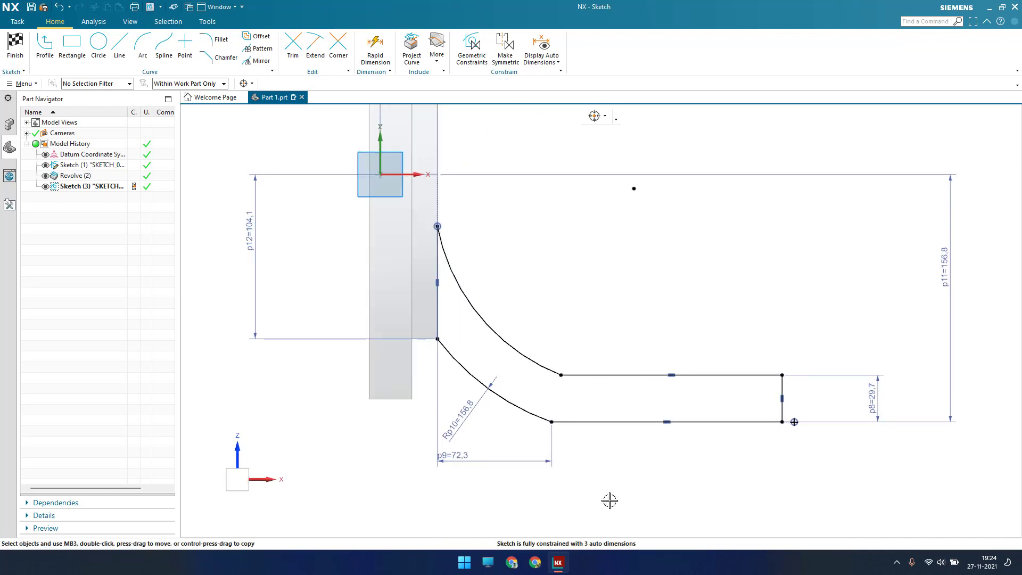
{"action": "scroll", "coordinate": [610, 493], "scroll_direction": "down", "scroll_amount": 1}
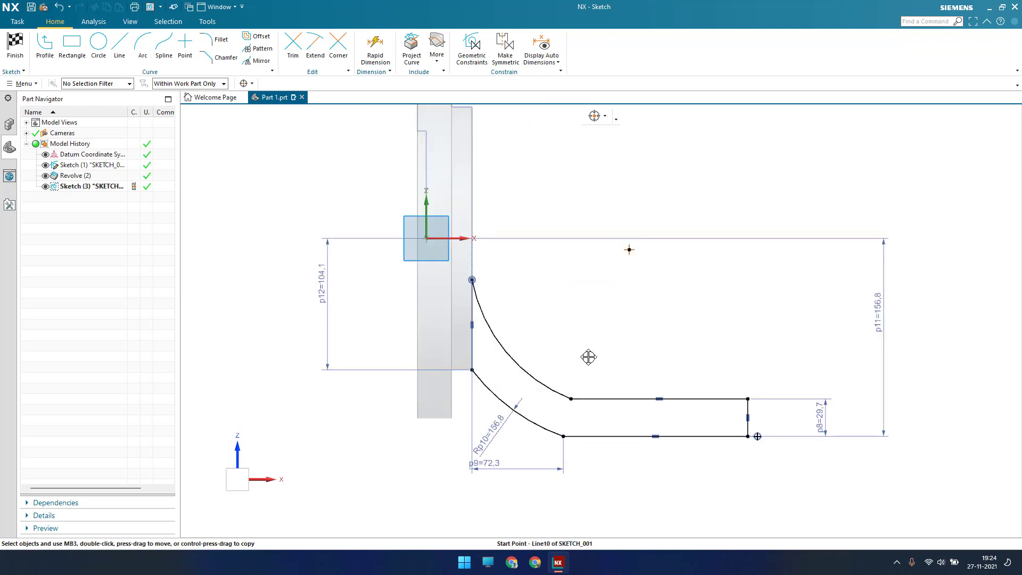
Step: Vertically align the upper arc's end point with the lower arc's end point, after pulling the upper junction slightly toward the disc
{"action": "mouse_move", "coordinate": [566, 410]}
{"action": "left_mouse_down"}
{"action": "mouse_move", "coordinate": [569, 377]}
{"action": "mouse_move", "coordinate": [569, 395]}
{"action": "left_mouse_up"}
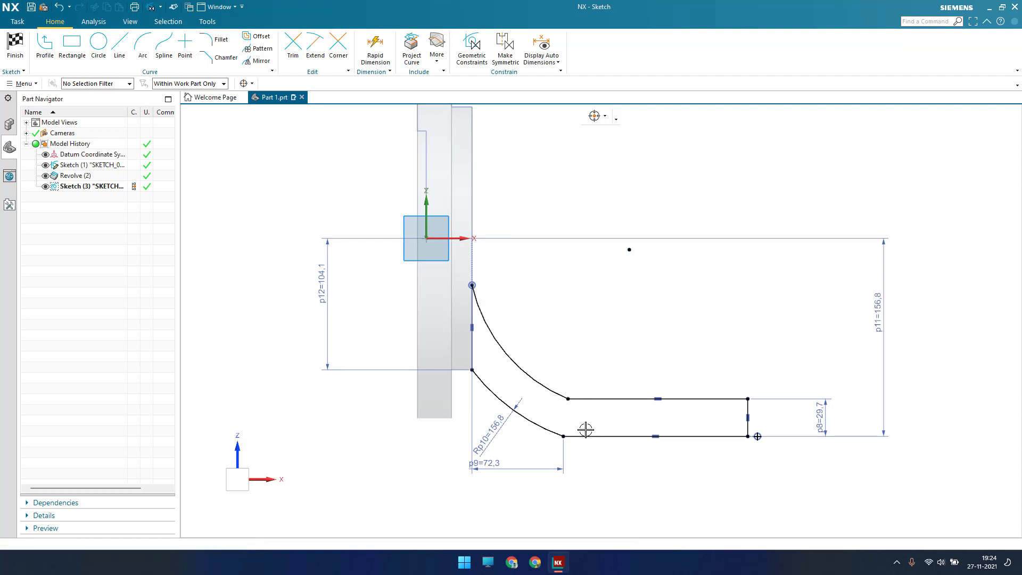
{"action": "key", "text": "c"}
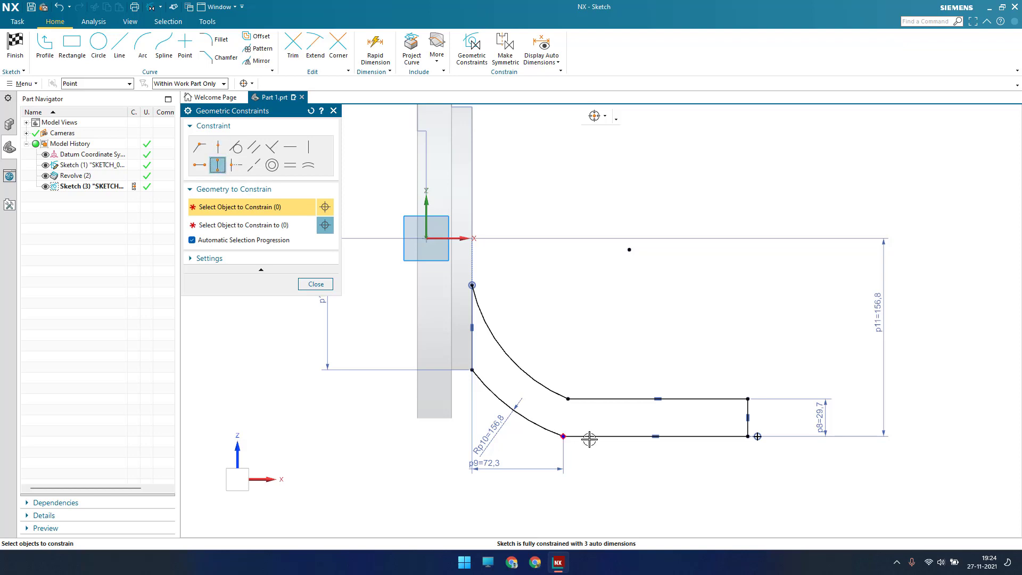
{"action": "scroll", "coordinate": [590, 439], "scroll_direction": "up", "scroll_amount": 4}
{"action": "left_click", "coordinate": [564, 436]}
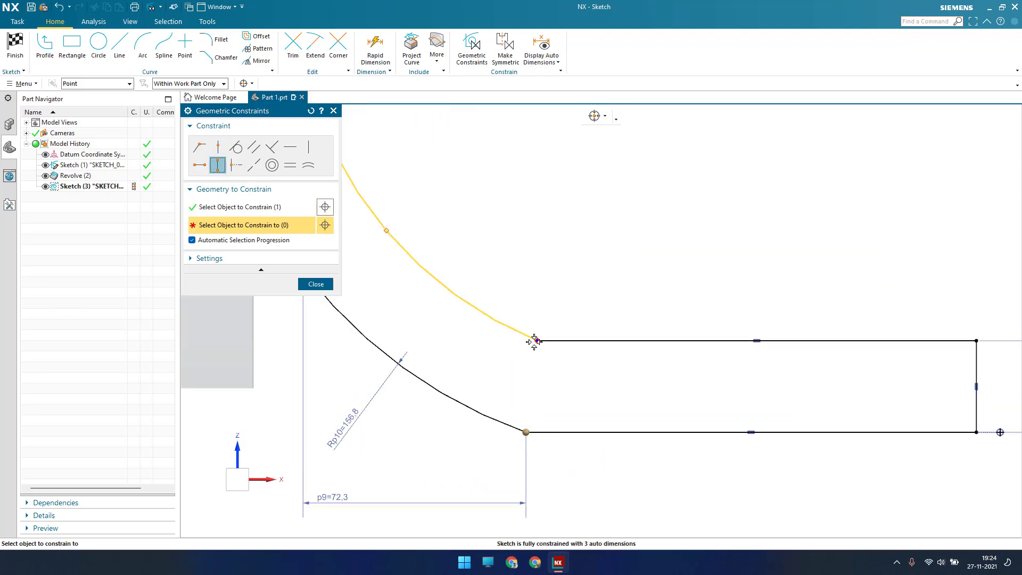
{"action": "left_click", "coordinate": [534, 341]}
{"action": "left_click", "coordinate": [316, 284]}
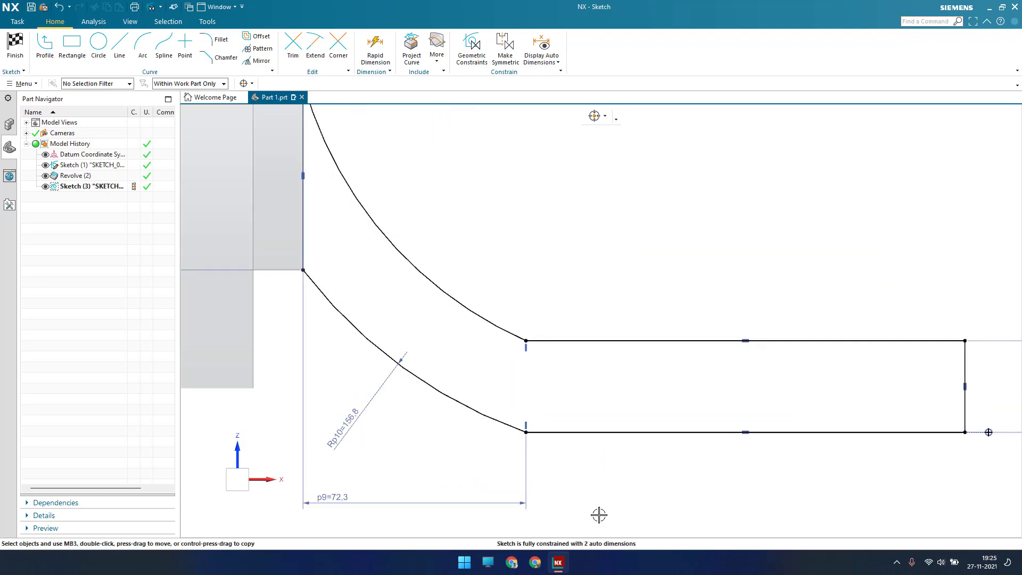
Step: Dimension the horizontal distance from the upper arc's start point to the arm's far upper corner and set it to 212.6
{"action": "scroll", "coordinate": [654, 513], "scroll_direction": "down", "scroll_amount": 4}
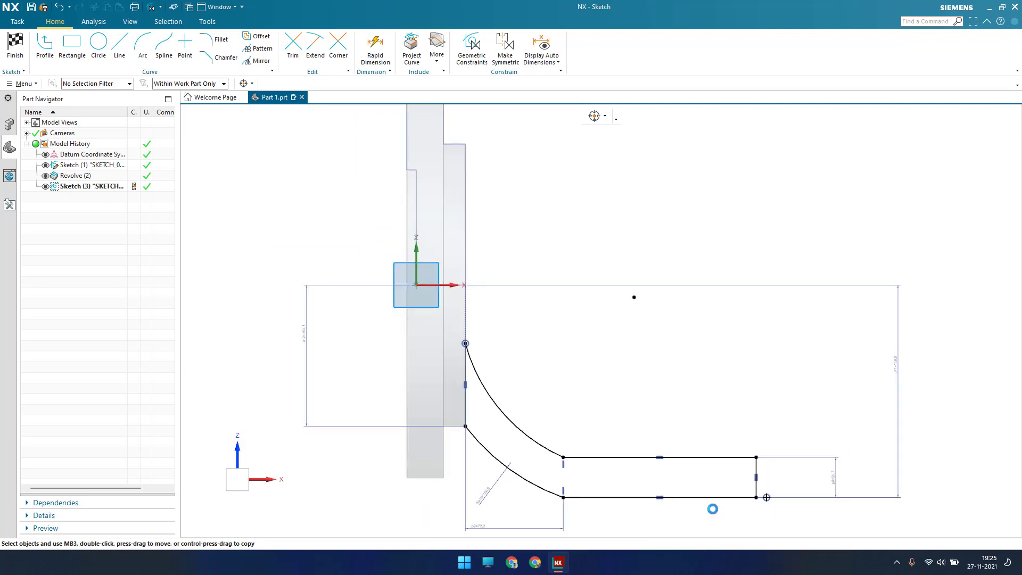
{"action": "mouse_move", "coordinate": [720, 469]}
{"action": "left_mouse_down"}
{"action": "mouse_move", "coordinate": [793, 467]}
{"action": "mouse_move", "coordinate": [721, 483]}
{"action": "mouse_move", "coordinate": [755, 486]}
{"action": "mouse_move", "coordinate": [734, 482]}
{"action": "left_mouse_up"}
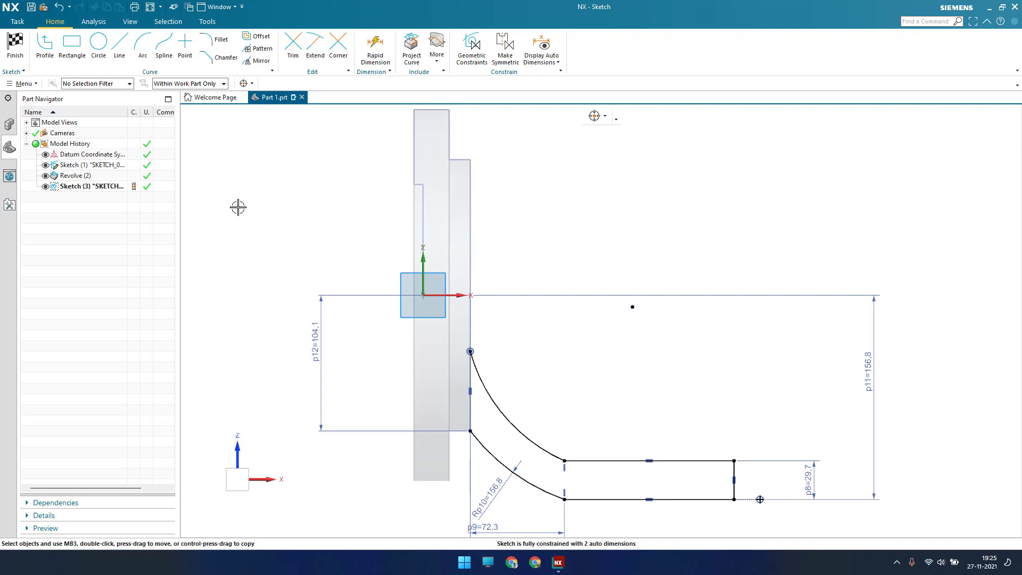
{"action": "key", "text": "d"}
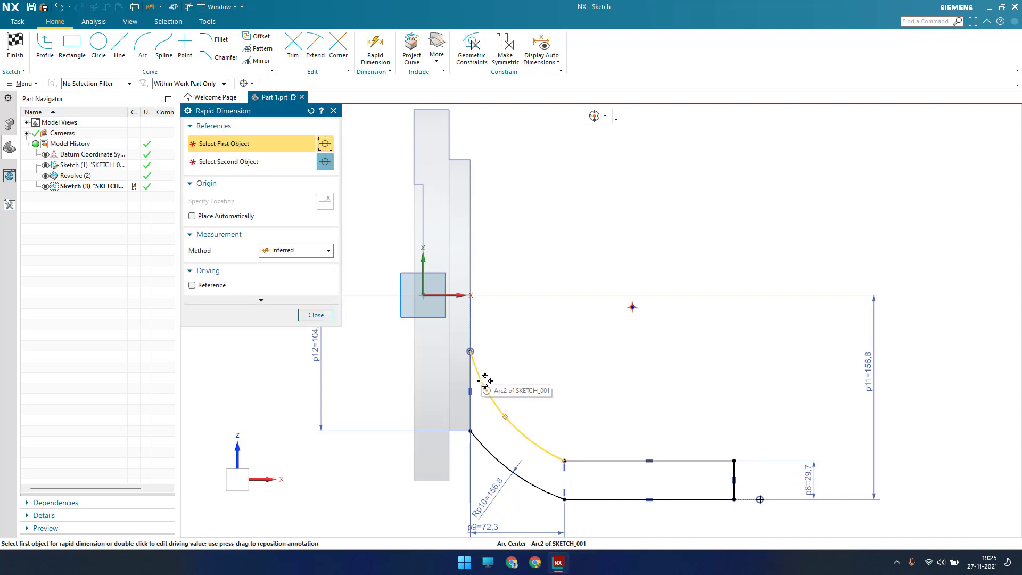
{"action": "left_click", "coordinate": [468, 353]}
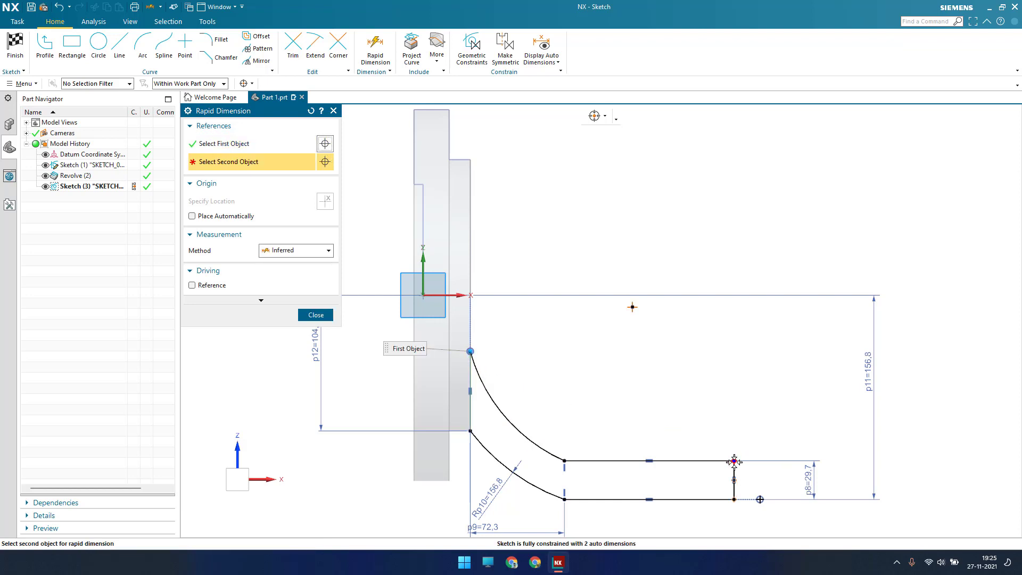
{"action": "left_click", "coordinate": [733, 461]}
{"action": "left_click", "coordinate": [600, 277]}
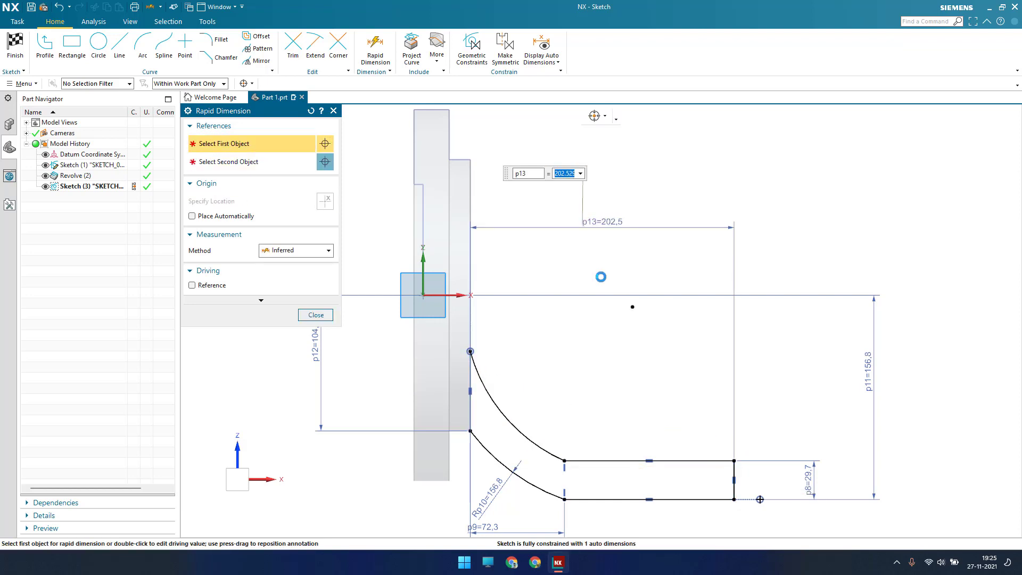
{"action": "type", "text": "212,6"}
{"action": "key", "text": "Return"}
{"action": "key", "text": "Escape"}
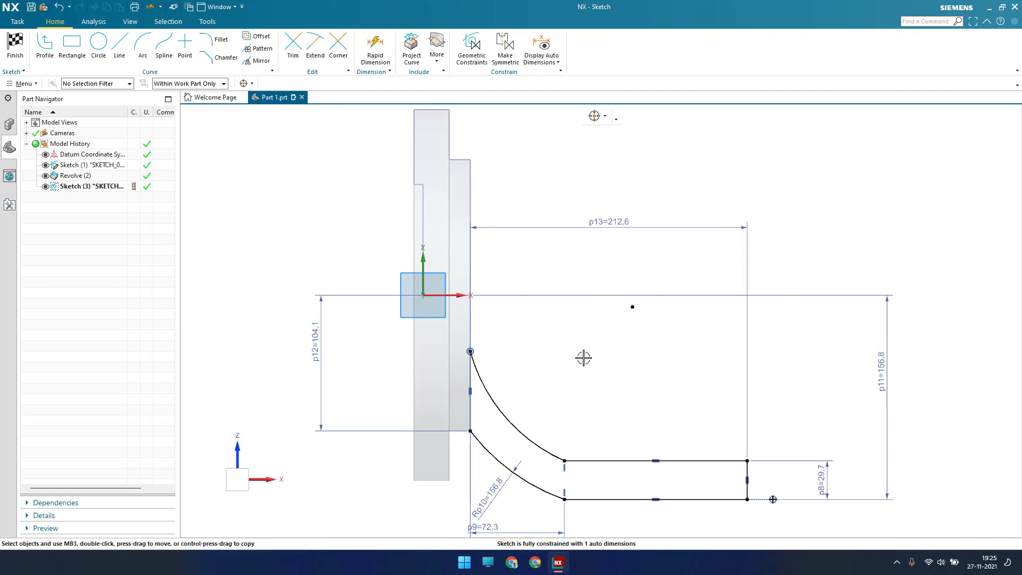
Step: Delete the Point on Curve constraint just beyond the arm's far lower corner
{"action": "scroll", "coordinate": [585, 358], "scroll_direction": "up", "scroll_amount": 4}
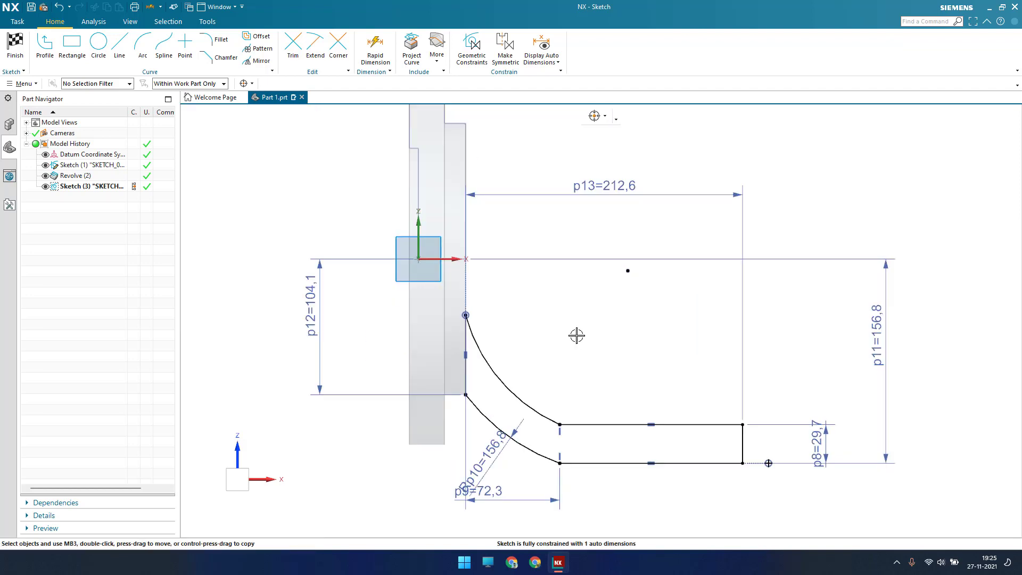
{"action": "scroll", "coordinate": [581, 418], "scroll_direction": "down", "scroll_amount": 3}
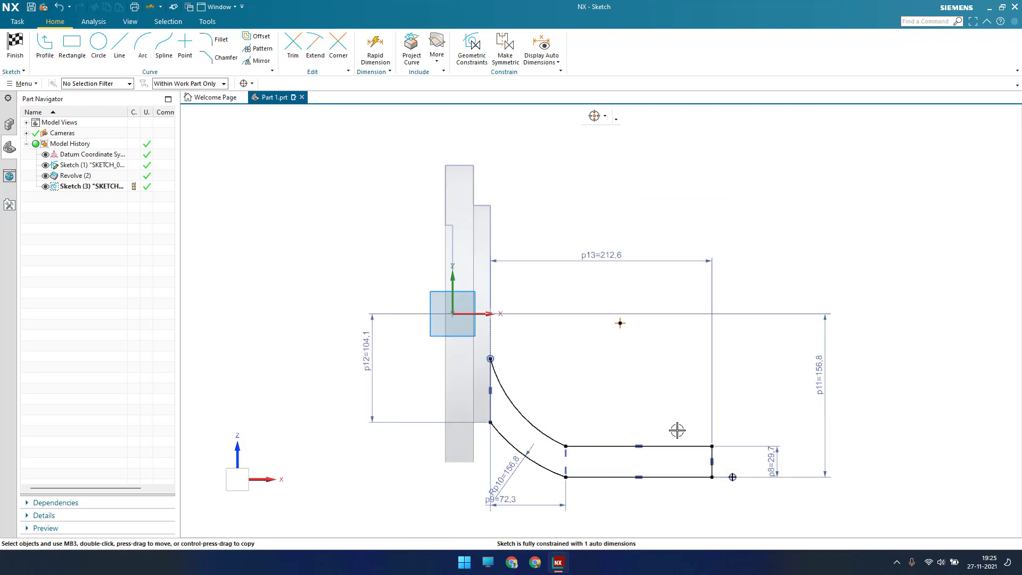
{"action": "scroll", "coordinate": [732, 477], "scroll_direction": "up", "scroll_amount": 5}
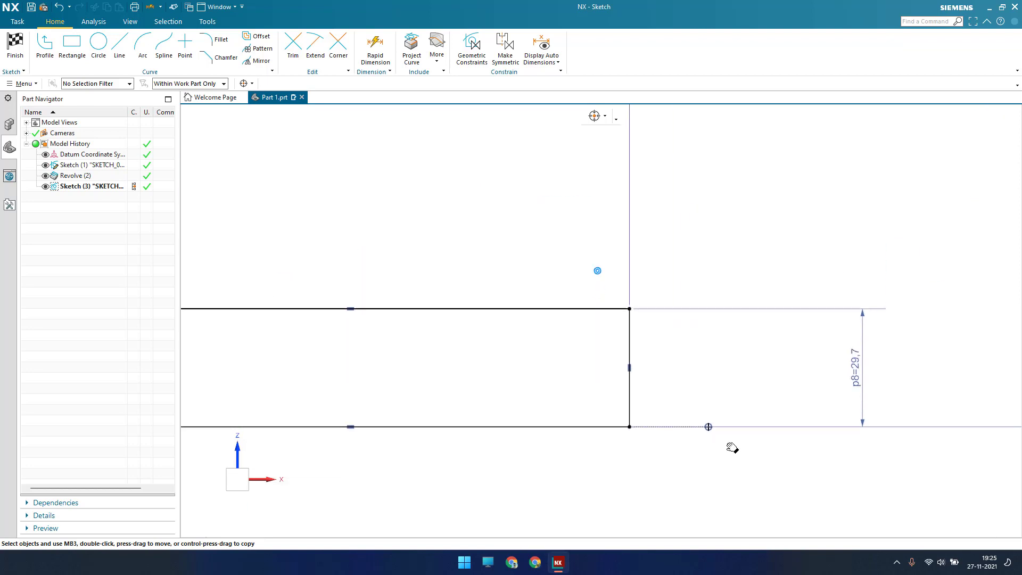
{"action": "right_click", "coordinate": [706, 407]}
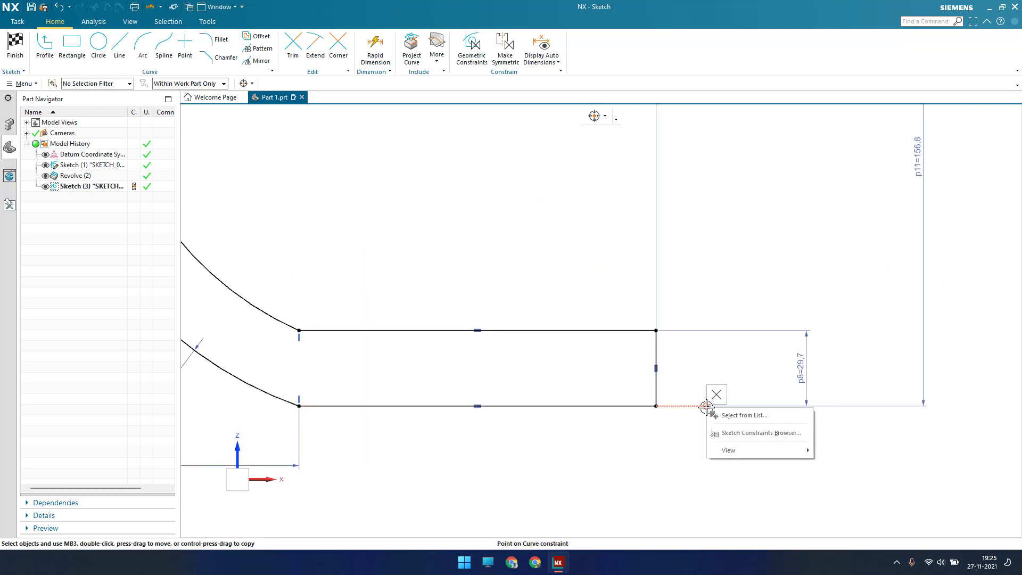
{"action": "left_click", "coordinate": [713, 393]}
{"action": "right_click", "coordinate": [709, 406]}
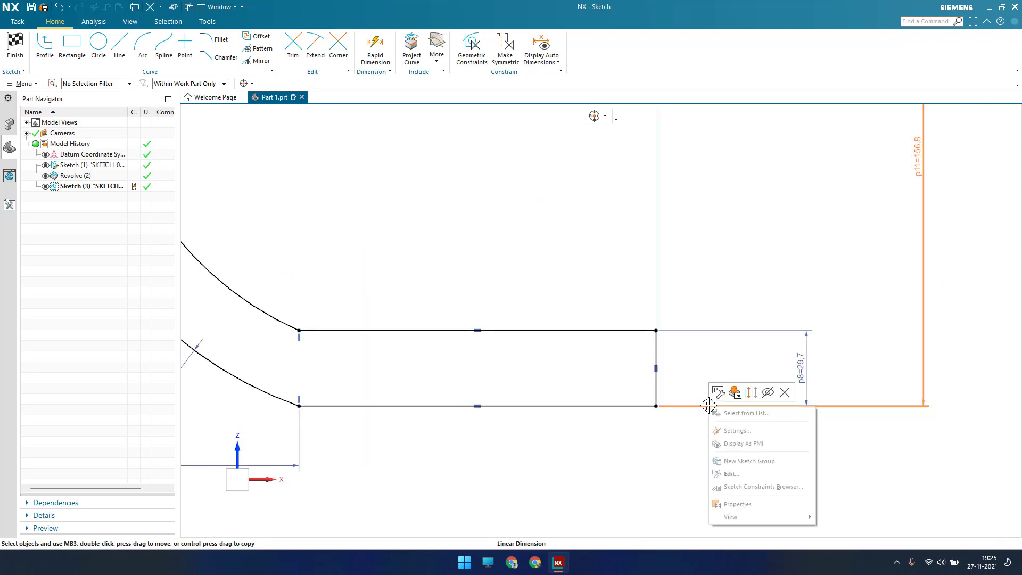
{"action": "key", "text": "Escape"}
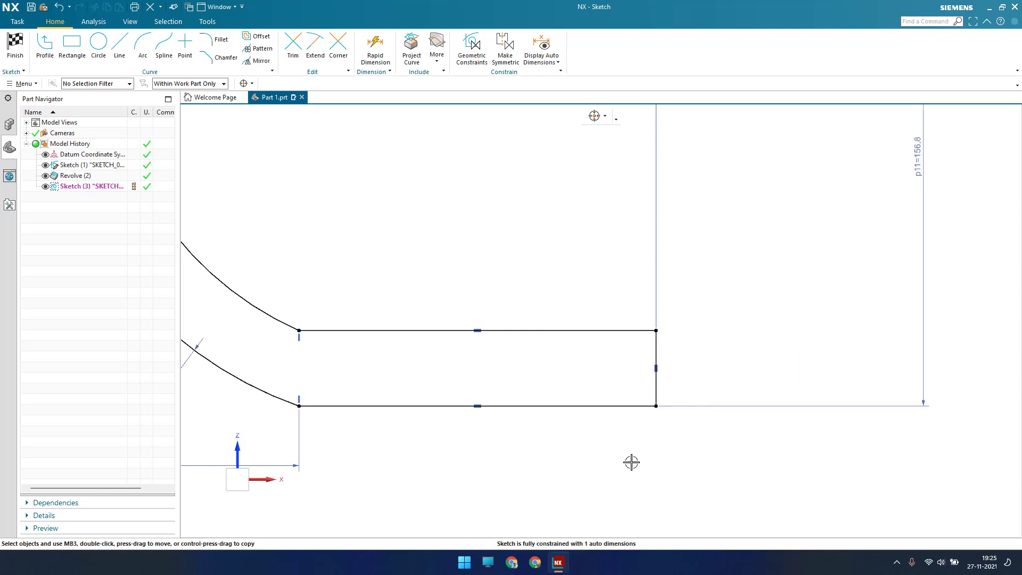
Step: Turn on the display of the arm sketch's auto dimensions
{"action": "key", "text": "ctrl+f"}
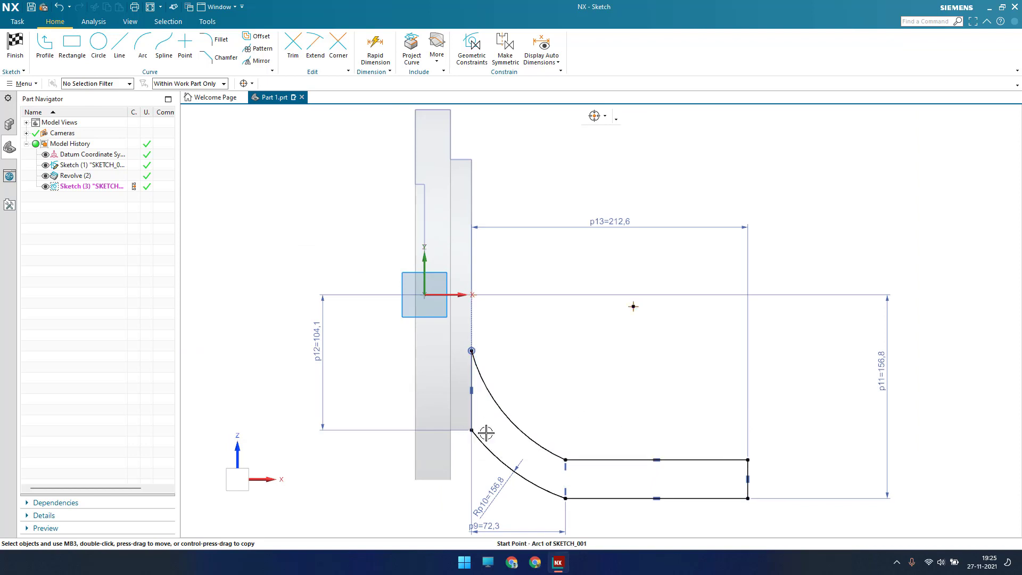
{"action": "left_click_drag", "start_coordinate": [564, 496], "coordinate": [565, 498]}
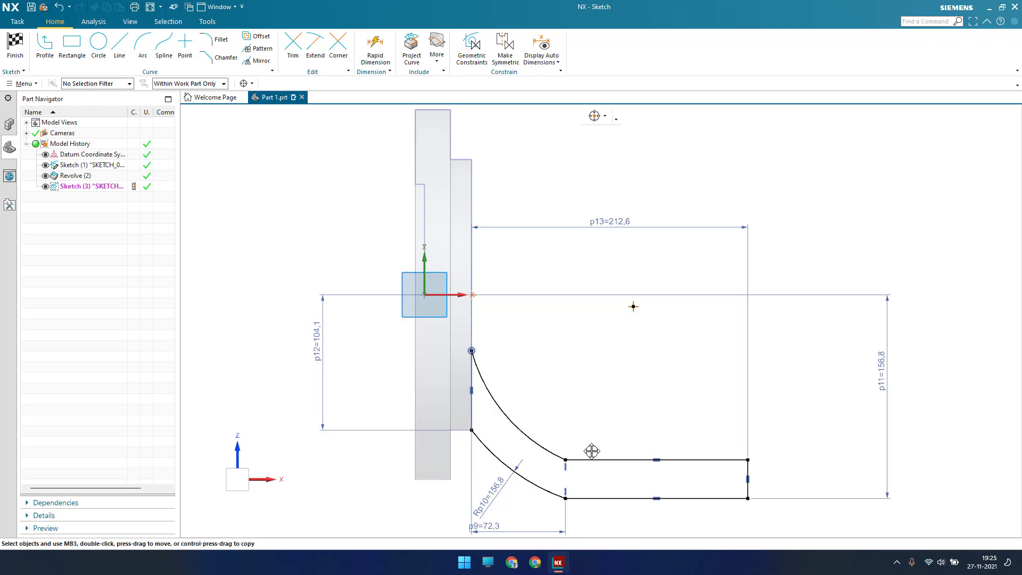
{"action": "left_click", "coordinate": [541, 44]}
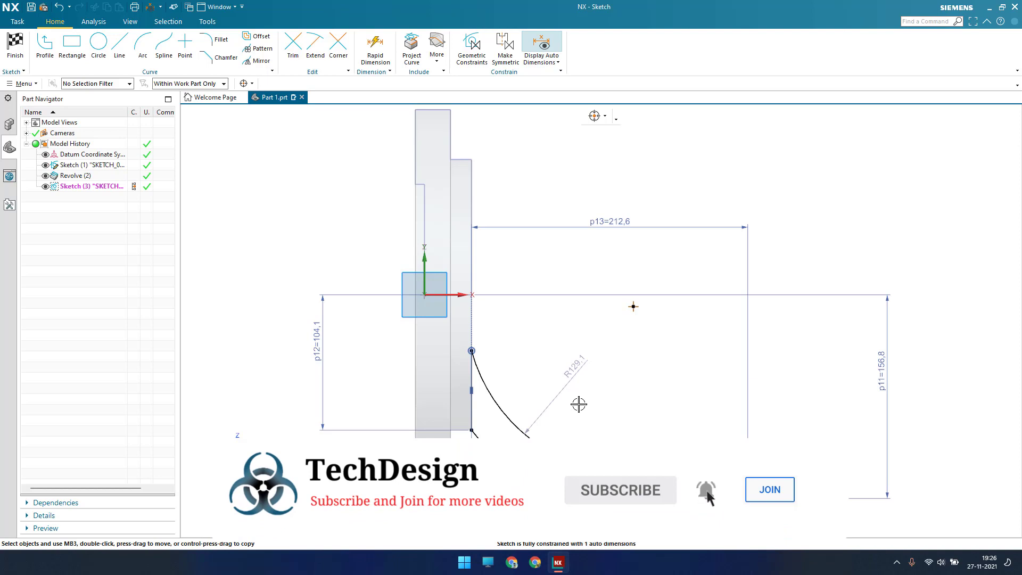
Step: Try to constrain the arm's upper and lower arcs as concentric
{"action": "key", "text": "c"}
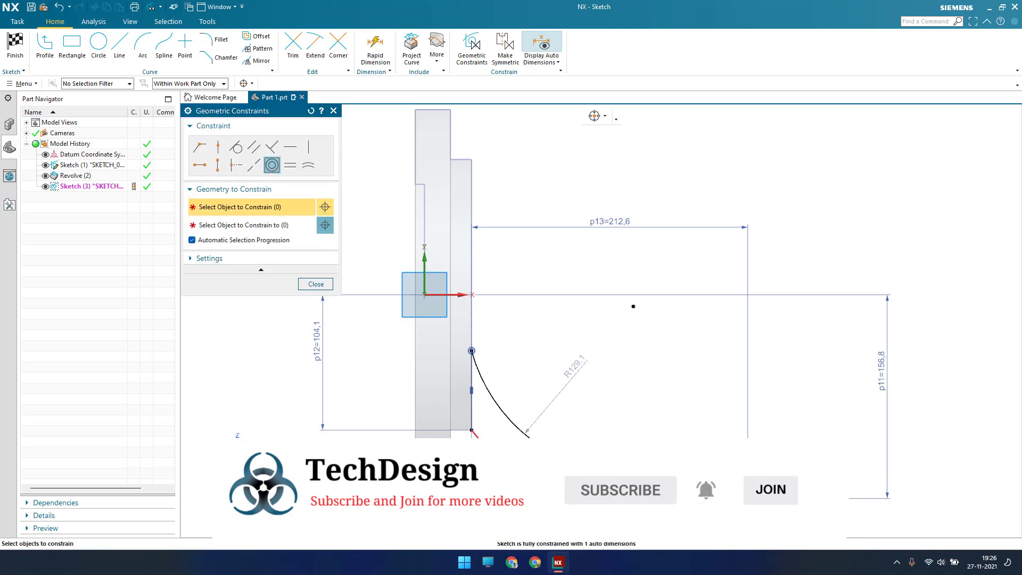
{"action": "left_click", "coordinate": [542, 449]}
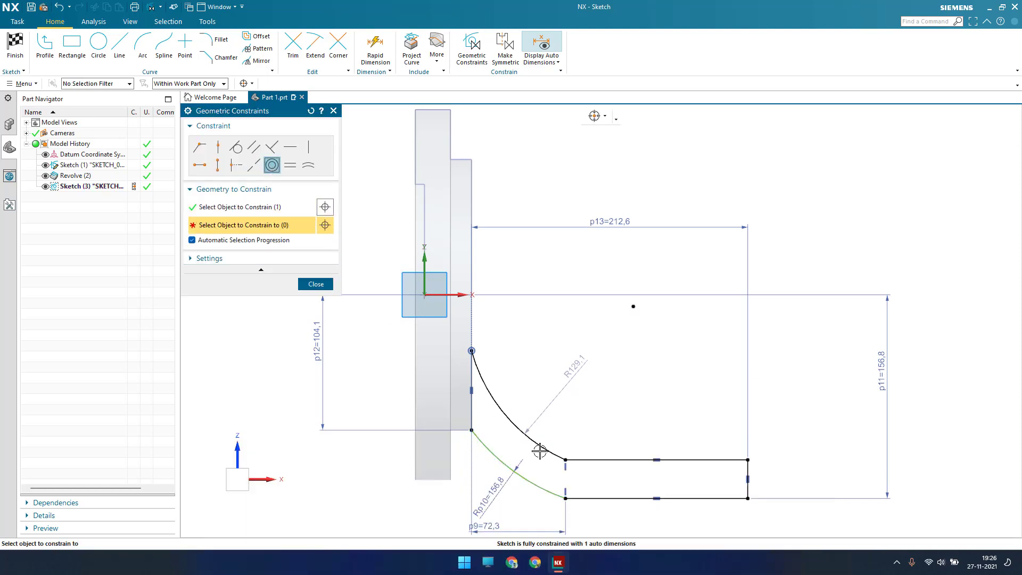
{"action": "left_click", "coordinate": [524, 495]}
{"action": "left_click", "coordinate": [511, 292]}
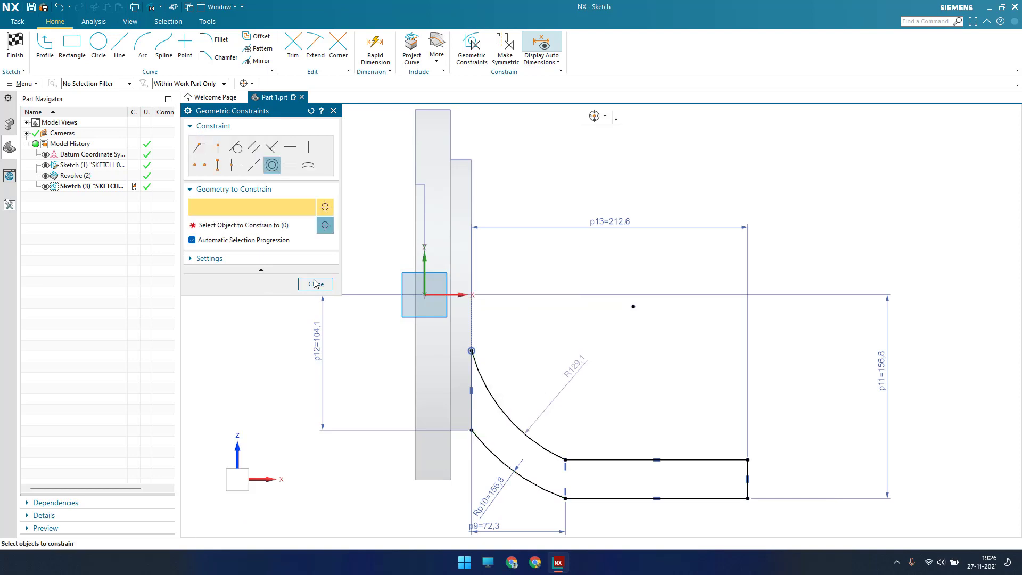
{"action": "left_click", "coordinate": [315, 284]}
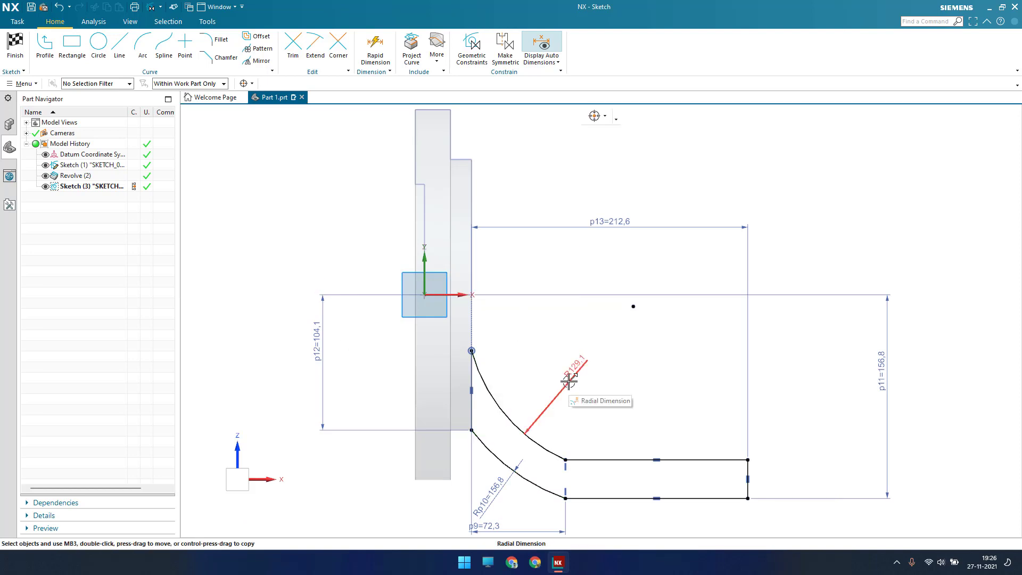
Step: Reposition the upper arc's radius label farther from the arc, undoing a trial move of the arc's start point
{"action": "left_click_drag", "start_coordinate": [565, 382], "coordinate": [588, 333]}
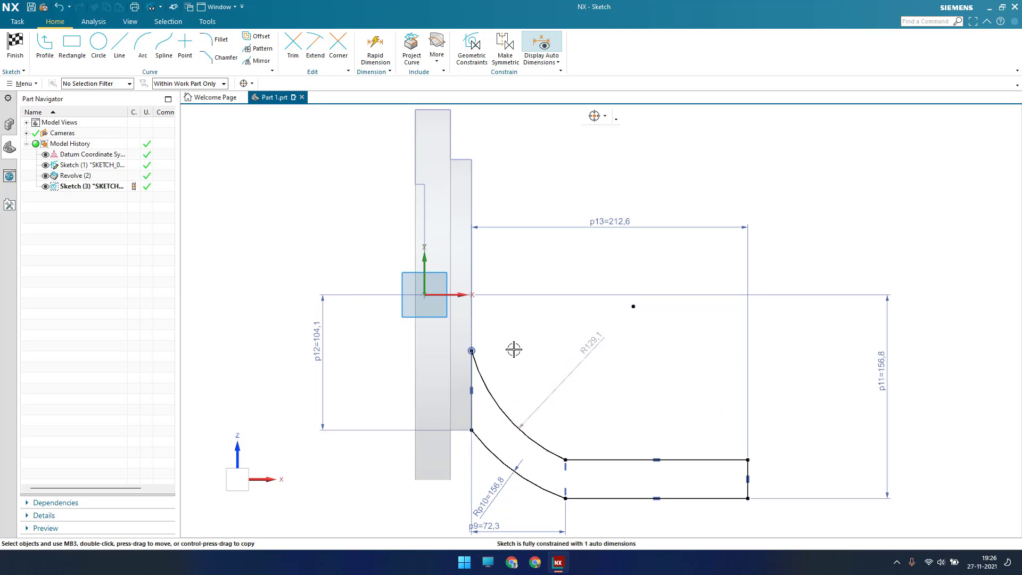
{"action": "mouse_move", "coordinate": [477, 352]}
{"action": "left_mouse_down"}
{"action": "mouse_move", "coordinate": [476, 391]}
{"action": "mouse_move", "coordinate": [508, 308]}
{"action": "mouse_move", "coordinate": [509, 376]}
{"action": "mouse_move", "coordinate": [511, 331]}
{"action": "mouse_move", "coordinate": [513, 366]}
{"action": "mouse_move", "coordinate": [513, 346]}
{"action": "left_mouse_up"}
{"action": "key", "text": "ctrl+z"}
{"action": "scroll", "coordinate": [761, 481], "scroll_direction": "up", "scroll_amount": 1}
{"action": "scroll", "coordinate": [761, 481], "scroll_direction": "up", "scroll_amount": 2}
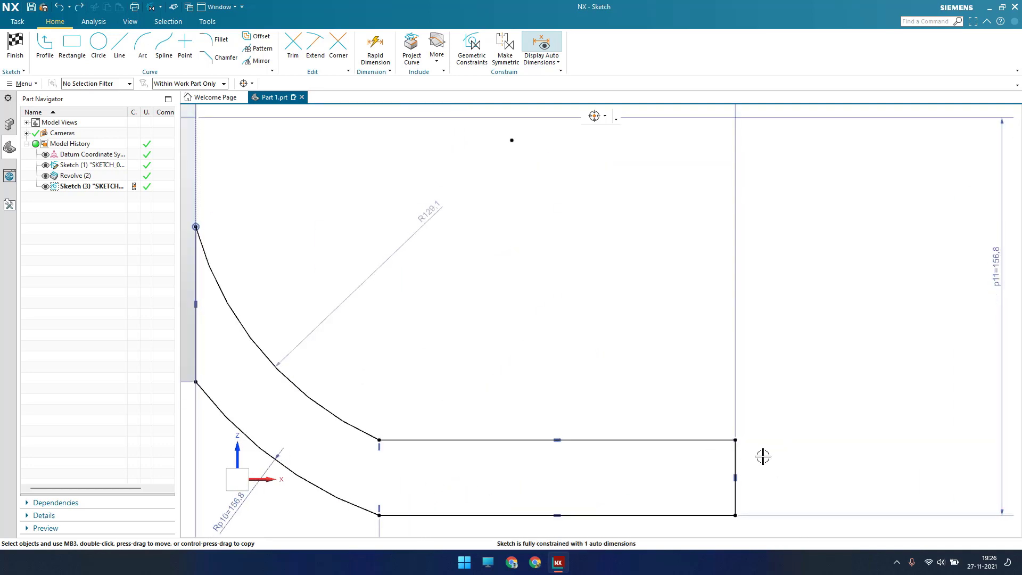
{"action": "key", "text": "d"}
{"action": "left_click", "coordinate": [736, 452]}
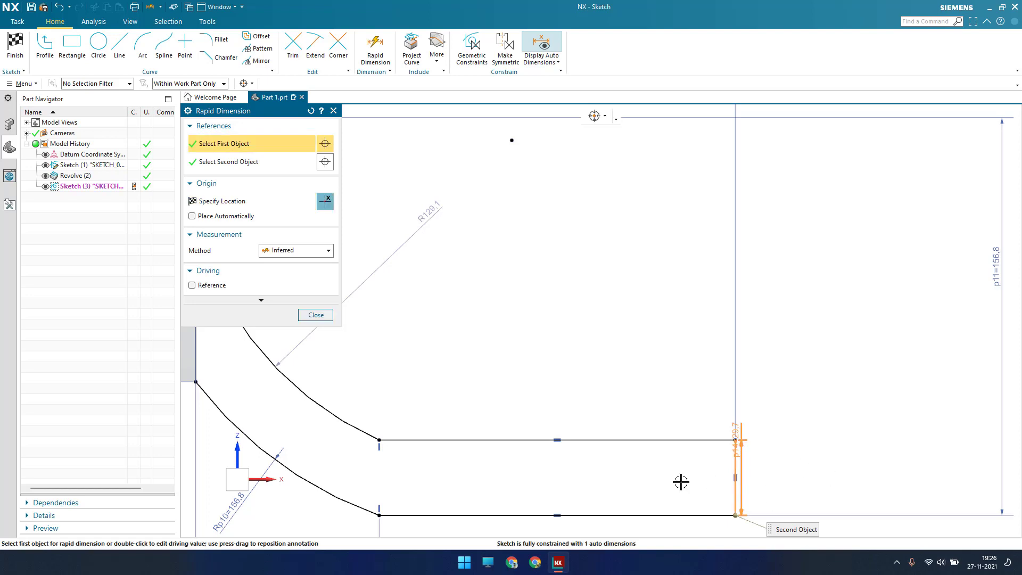
{"action": "left_click", "coordinate": [309, 317]}
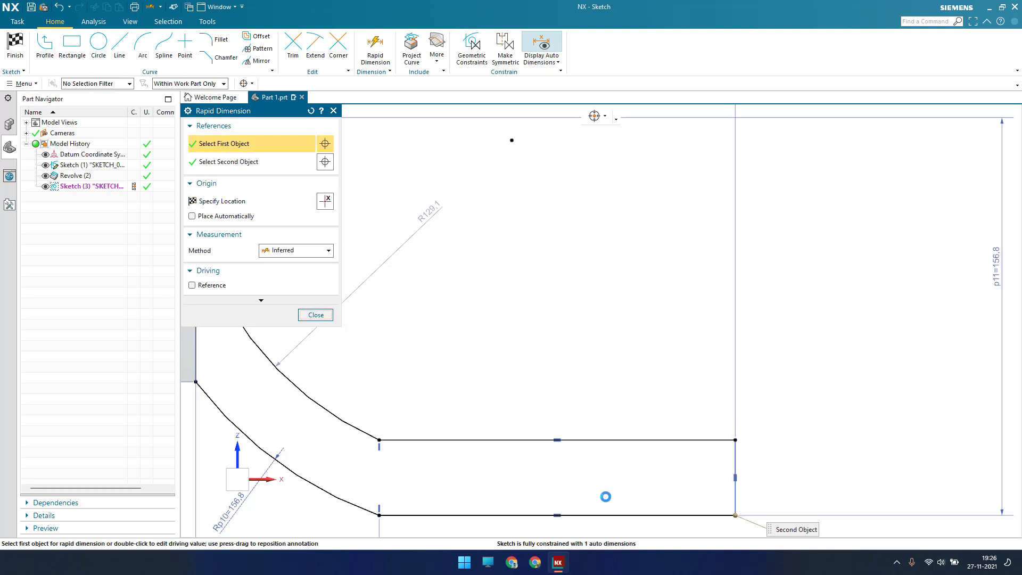
Step: Dimension the arm's vertical end edge, set it to 29.70, and finish the sketch
{"action": "key", "text": "d"}
{"action": "left_click", "coordinate": [735, 468]}
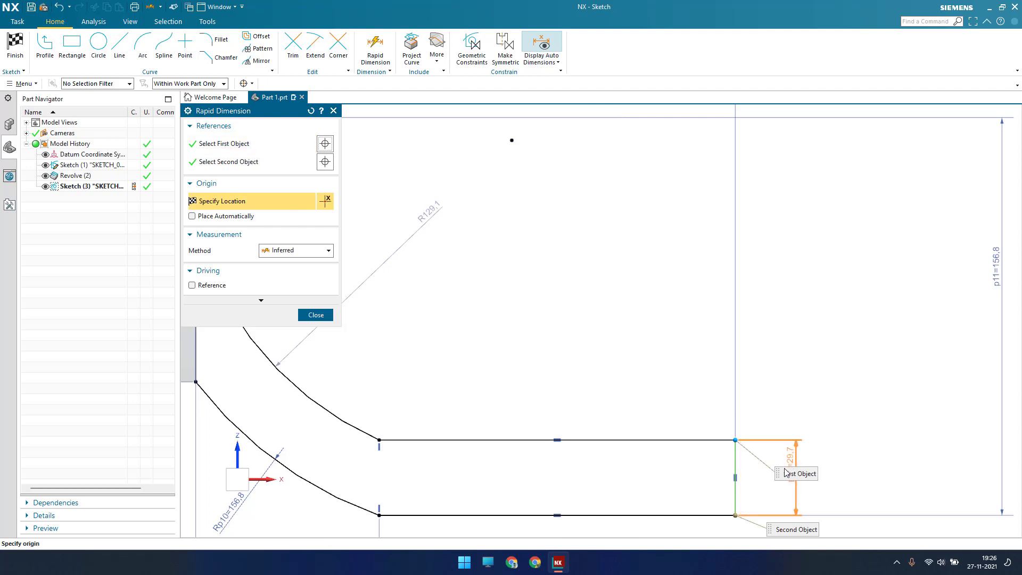
{"action": "left_click", "coordinate": [787, 457]}
{"action": "type", "text": "29.70"}
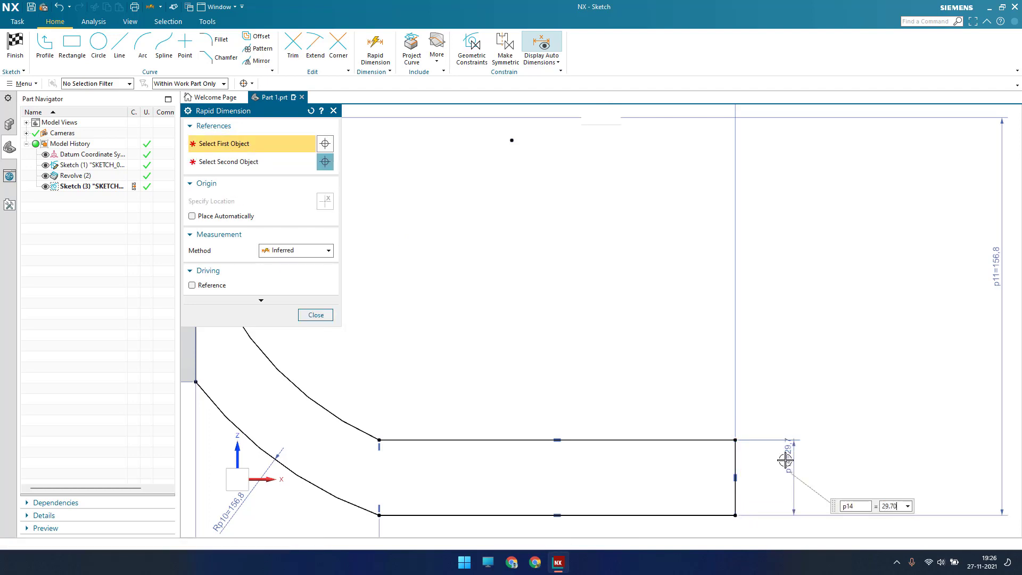
{"action": "key", "text": "Escape"}
{"action": "scroll", "coordinate": [812, 402], "scroll_direction": "down", "scroll_amount": 1}
{"action": "key", "text": "ctrl+f"}
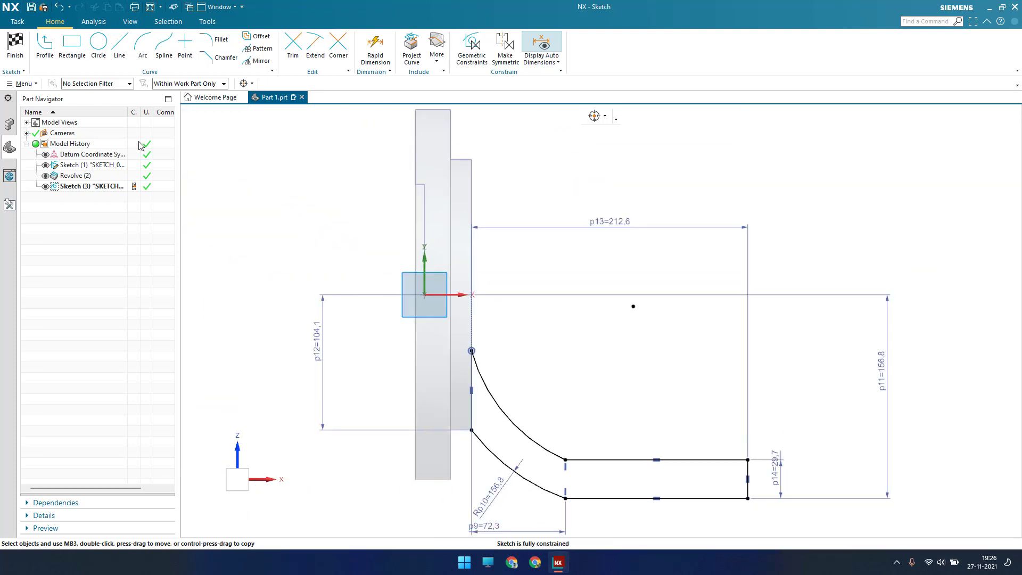
{"action": "left_click", "coordinate": [15, 45]}
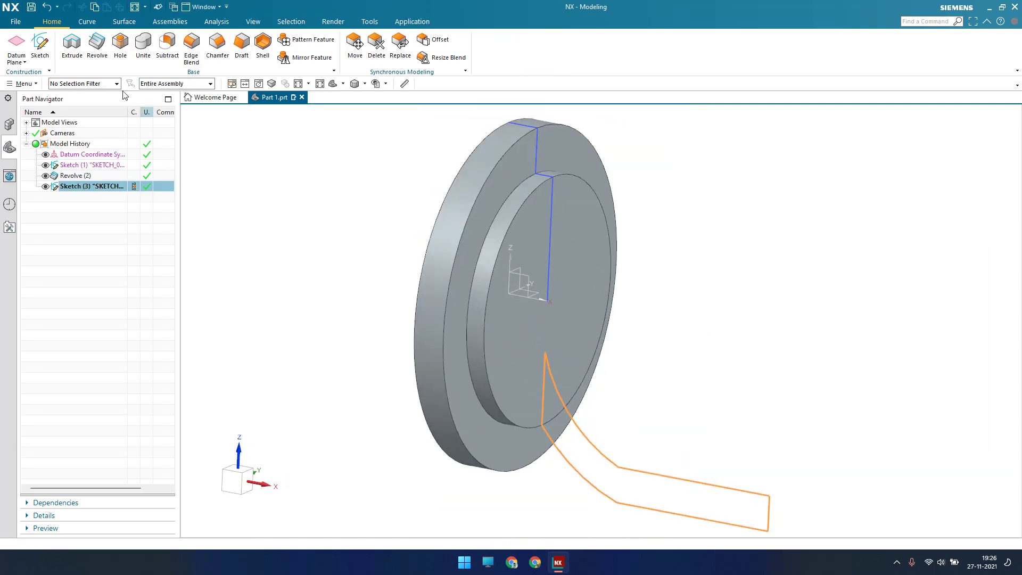
Step: Revolve the arm sketch 360° about the X axis and unite it with the flanged base
{"action": "left_click", "coordinate": [96, 47]}
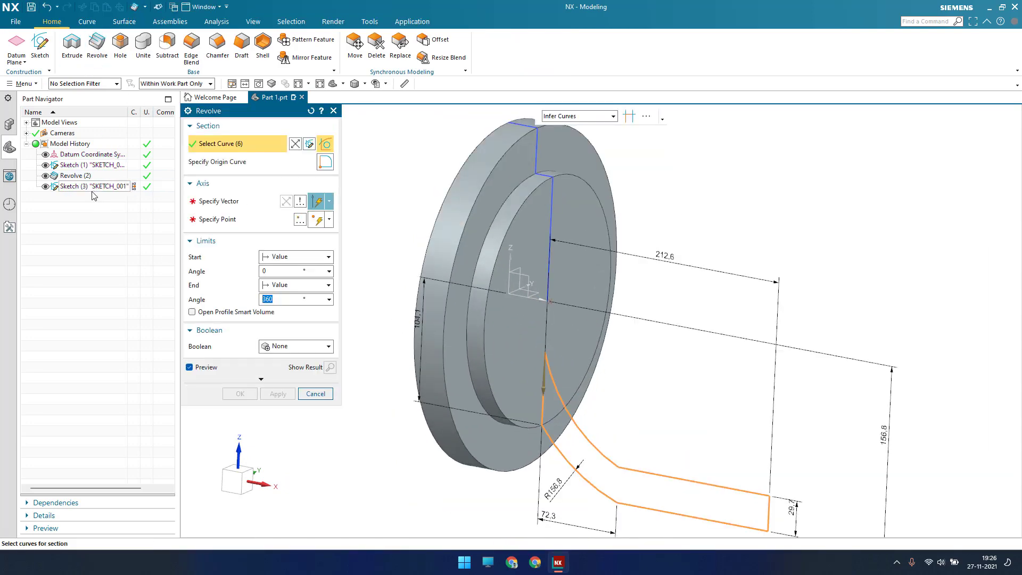
{"action": "left_click", "coordinate": [218, 201]}
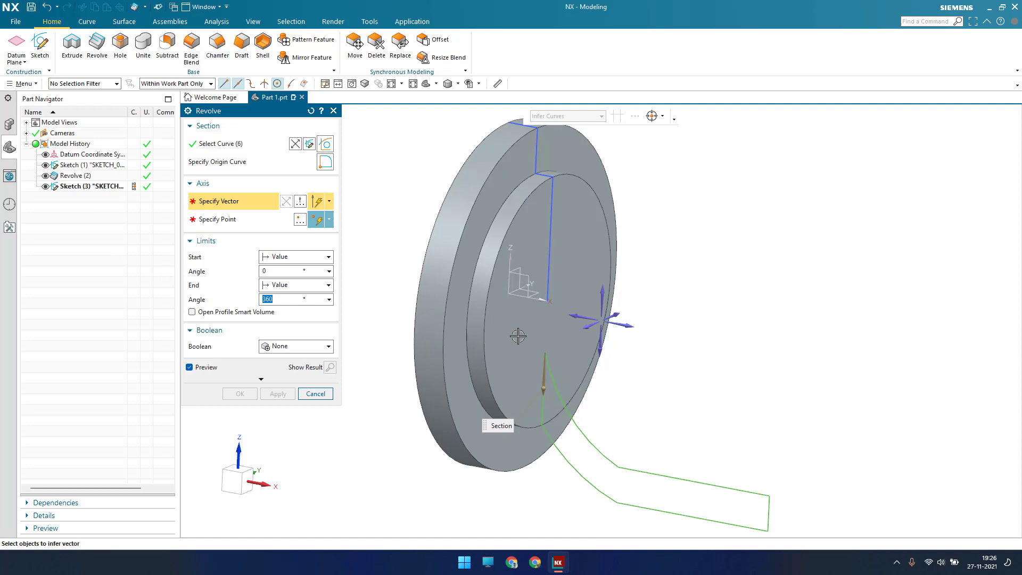
{"action": "left_click", "coordinate": [534, 299]}
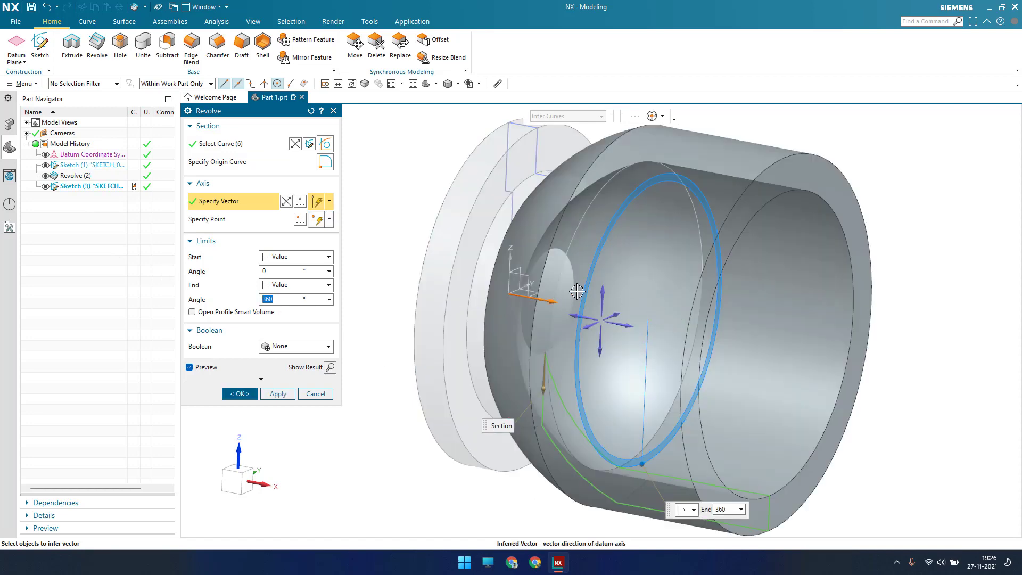
{"action": "middle_click_drag", "start_coordinate": [619, 293], "coordinate": [636, 306]}
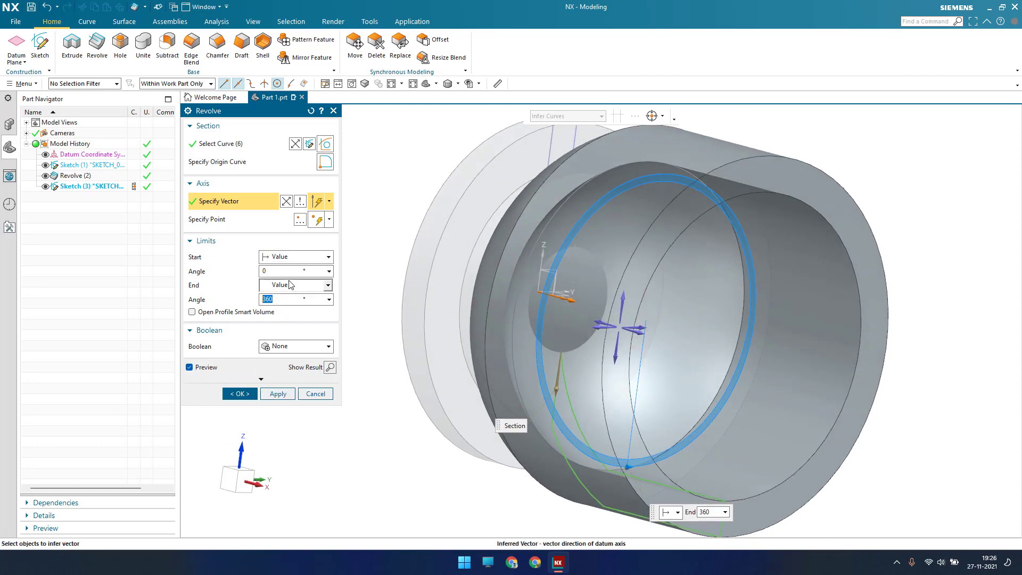
{"action": "left_click", "coordinate": [290, 346]}
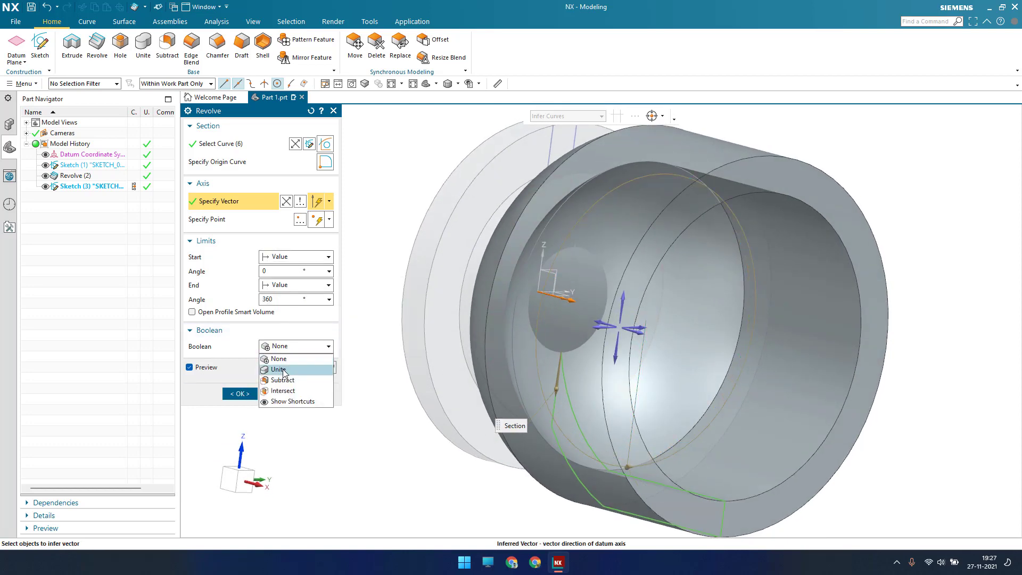
{"action": "left_click", "coordinate": [280, 369]}
{"action": "left_click", "coordinate": [240, 413]}
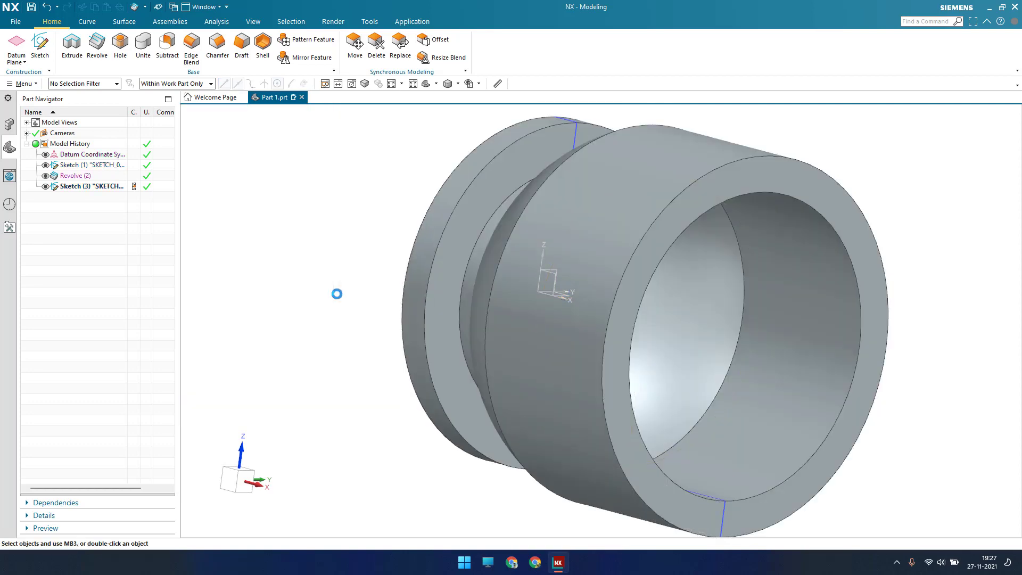
{"action": "middle_click_drag", "start_coordinate": [337, 253], "coordinate": [348, 283]}
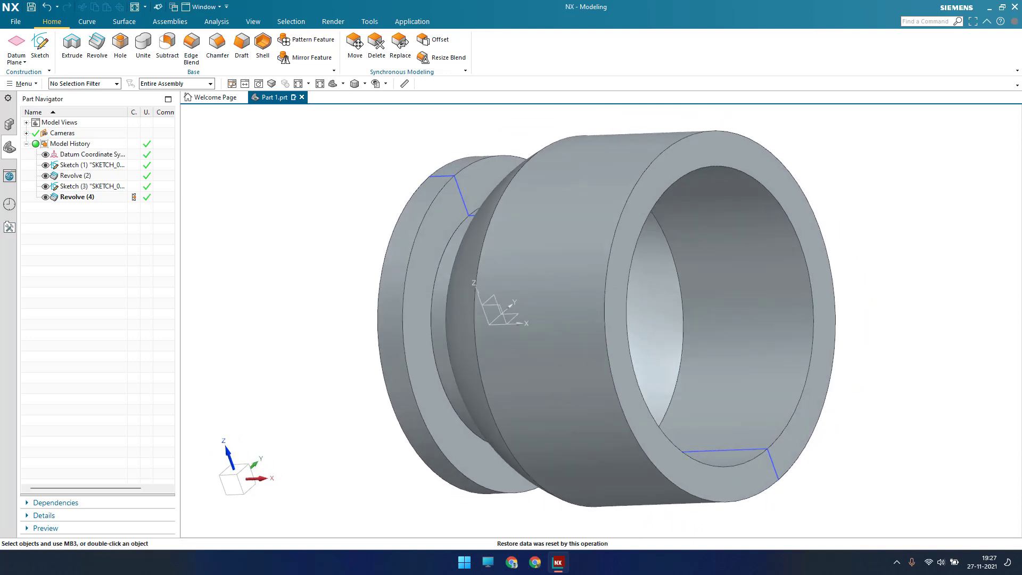
Step: Start a new sketch on the vertical XZ datum plane through the part's centre
{"action": "left_click", "coordinate": [33, 63]}
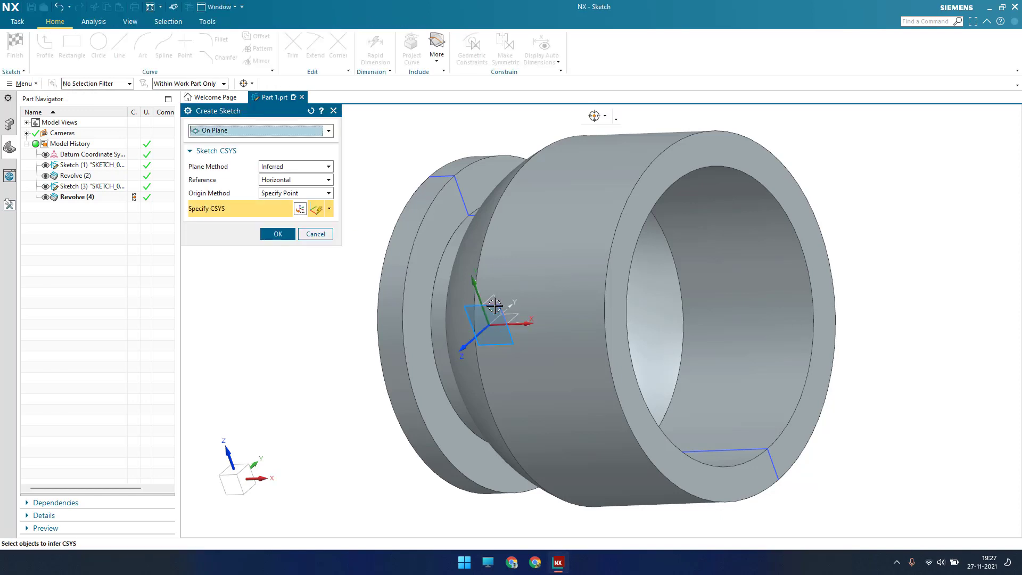
{"action": "middle_click", "coordinate": [279, 315]}
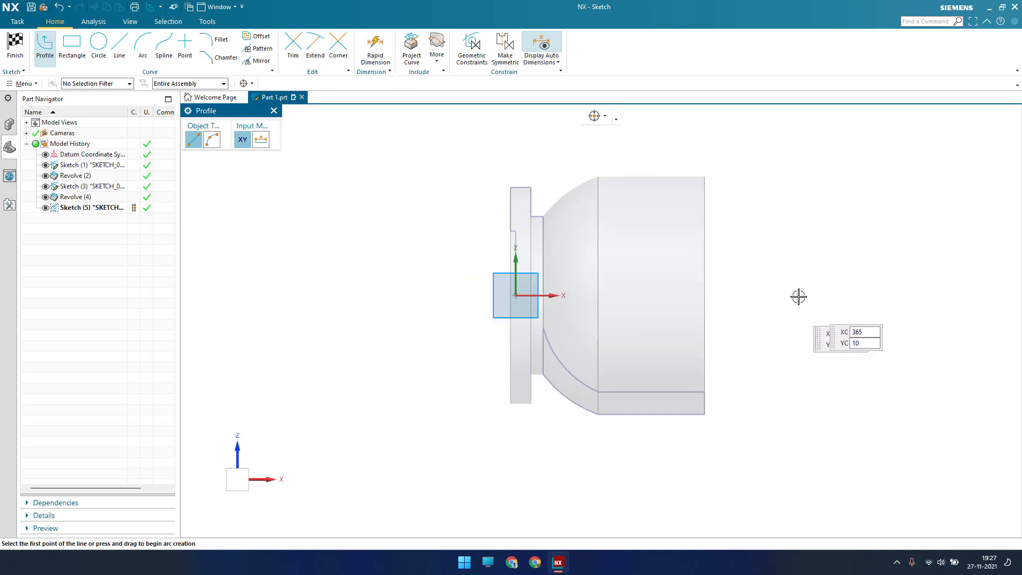
{"action": "scroll", "coordinate": [793, 290], "scroll_direction": "up", "scroll_amount": 2}
{"action": "middle_click_drag", "start_coordinate": [731, 267], "coordinate": [709, 286], "text": "shift"}
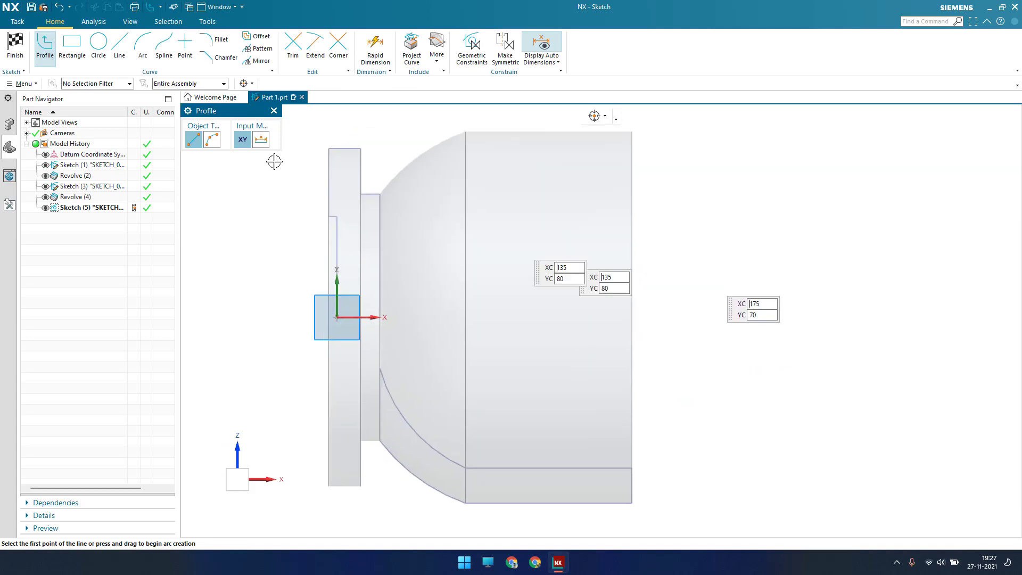
Step: Draw a 153 mm diameter circle just beyond the revolved body's open end and turn off the display of auto dimensions
{"action": "left_click", "coordinate": [98, 51]}
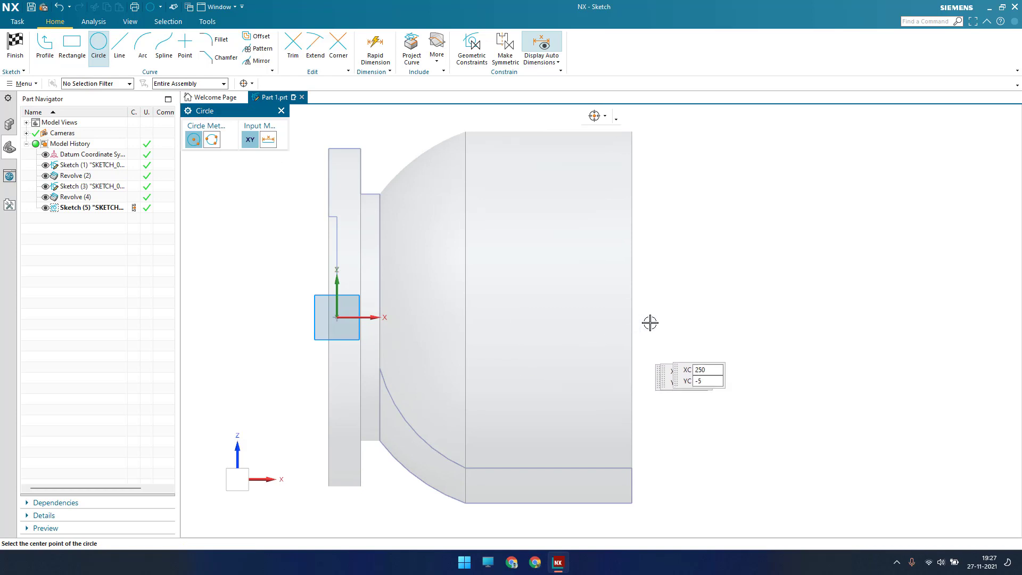
{"action": "left_click", "coordinate": [663, 305]}
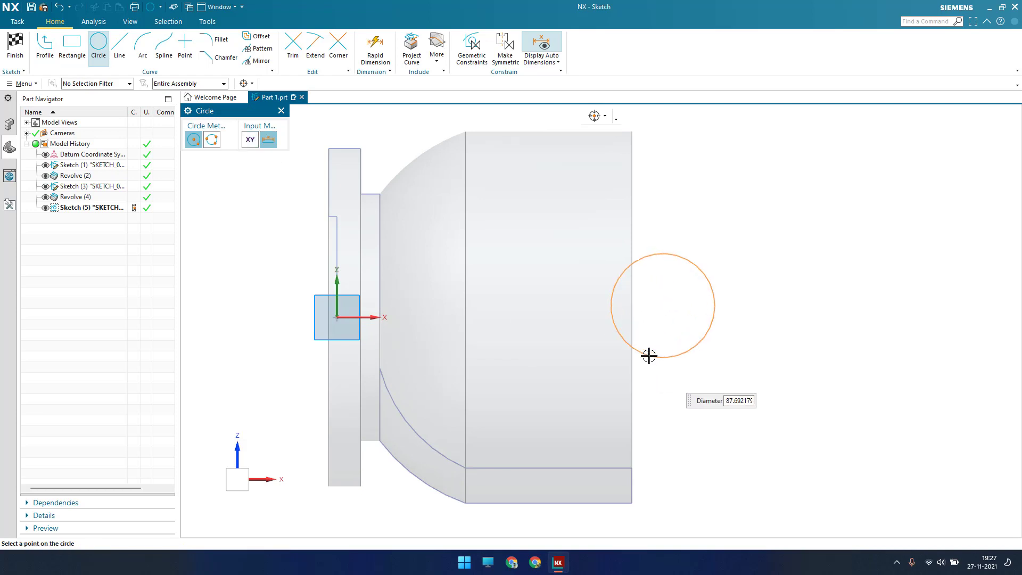
{"action": "type", "text": "153"}
{"action": "key", "text": "Return"}
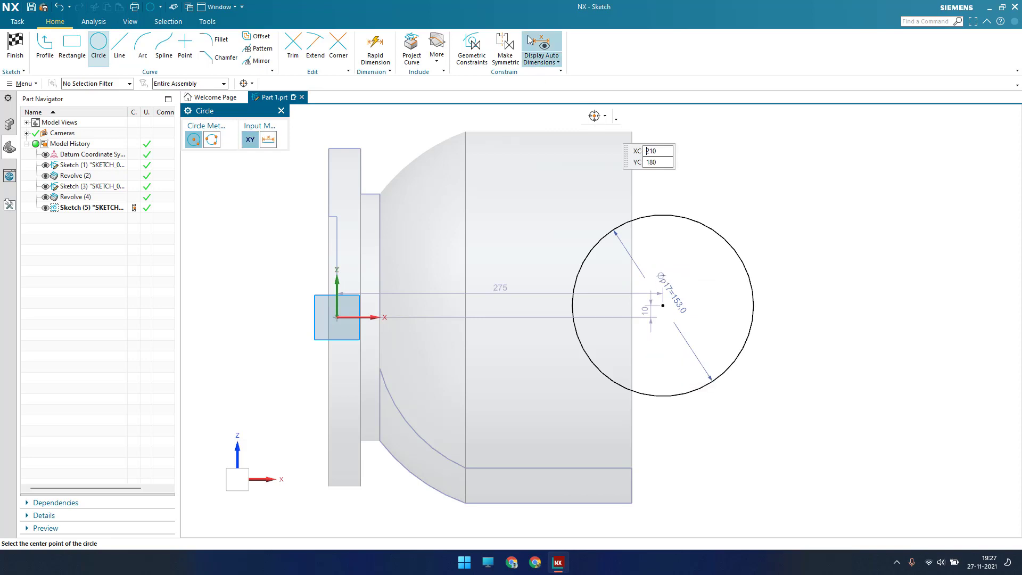
{"action": "key", "text": "Escape"}
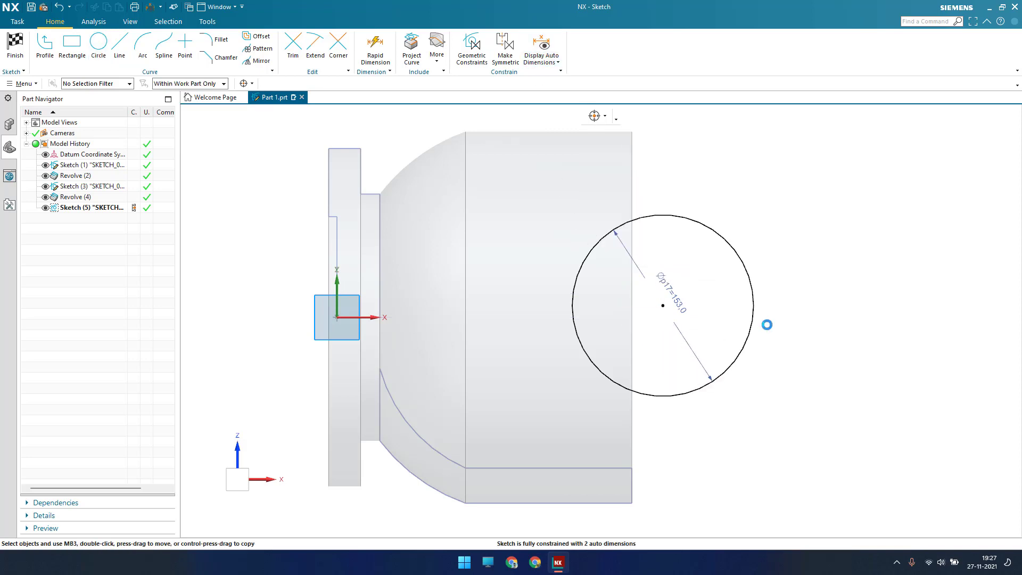
Step: Constrain the circle's centre to lie on the sketch's horizontal X axis with a Point on Curve constraint
{"action": "key", "text": "c"}
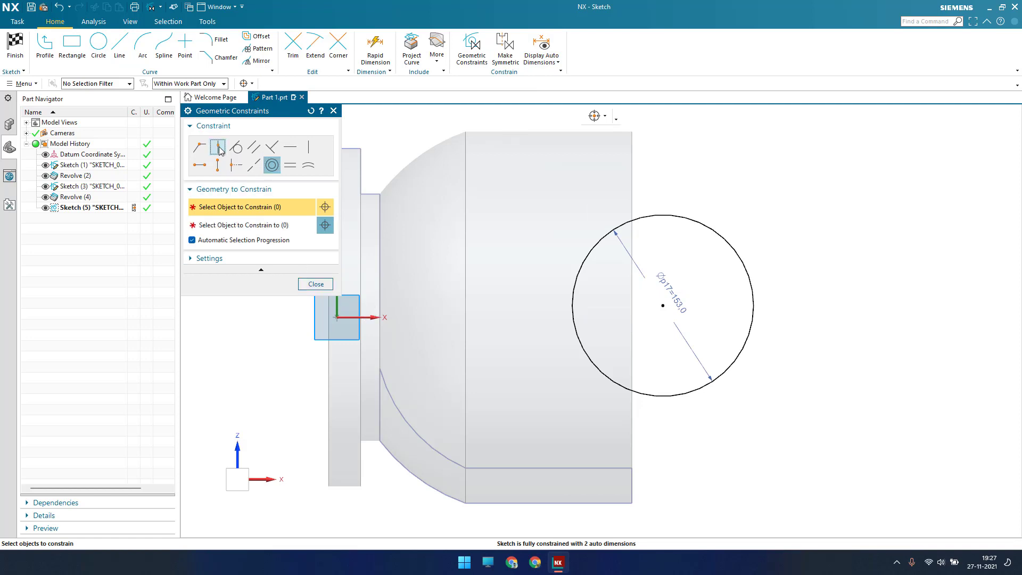
{"action": "left_click", "coordinate": [661, 308]}
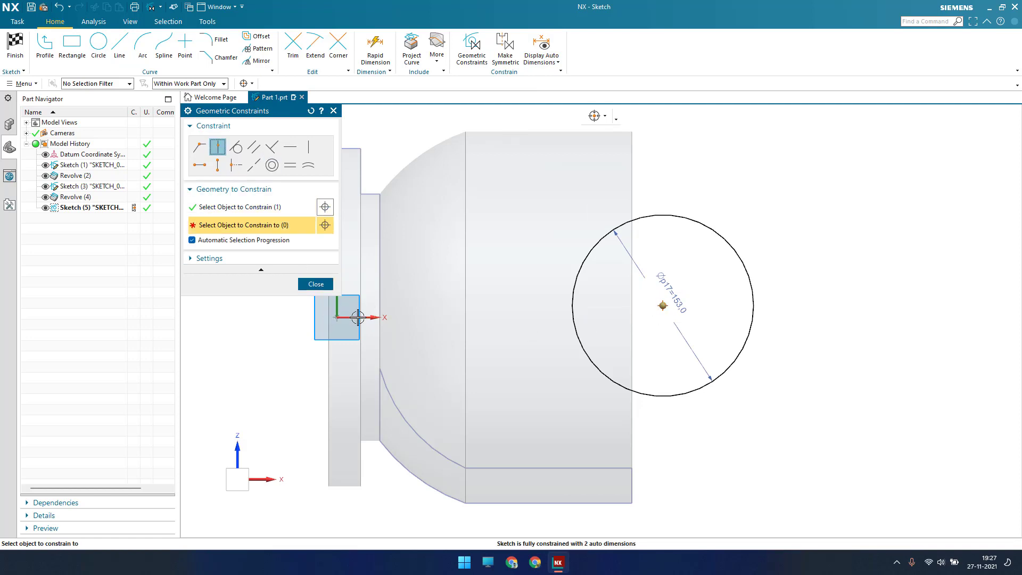
{"action": "left_click", "coordinate": [358, 317]}
{"action": "left_click", "coordinate": [328, 286]}
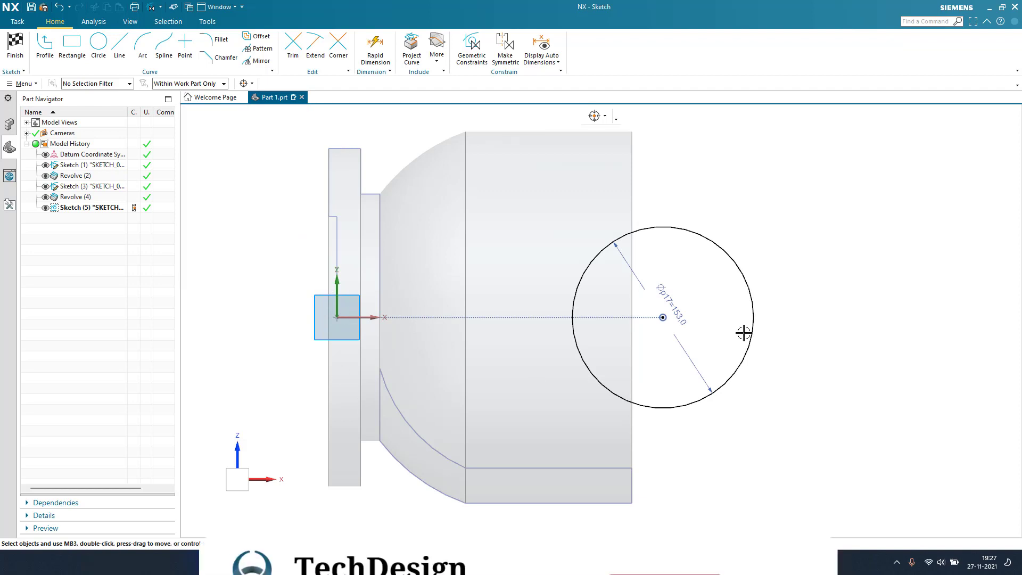
Step: Dimension the horizontal distance from the base flange's outer face to the circle's centre and set it to 160
{"action": "key", "text": "d"}
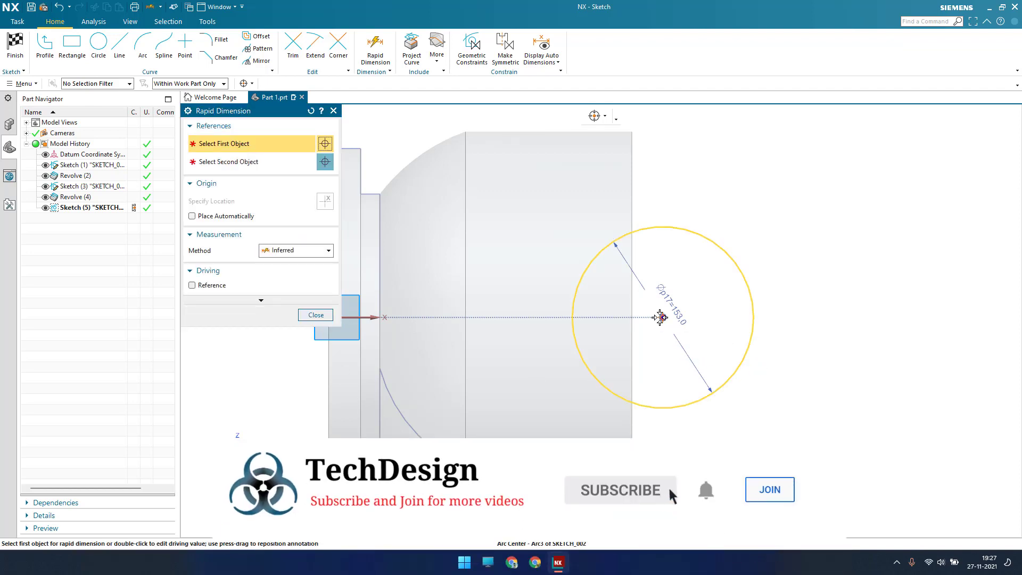
{"action": "left_click", "coordinate": [660, 317]}
{"action": "scroll", "coordinate": [416, 334], "scroll_direction": "down", "scroll_amount": 2}
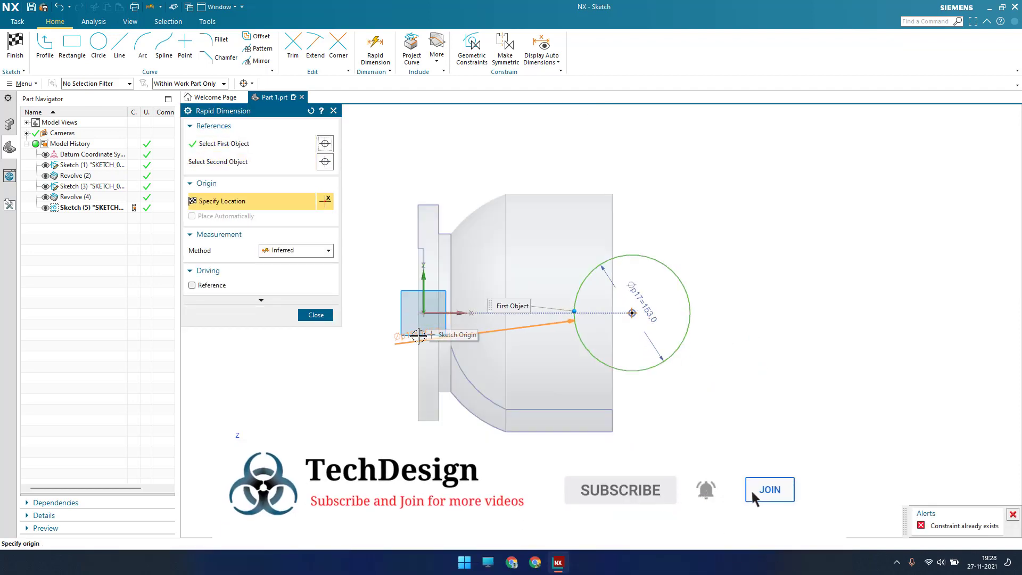
{"action": "left_click", "coordinate": [420, 205]}
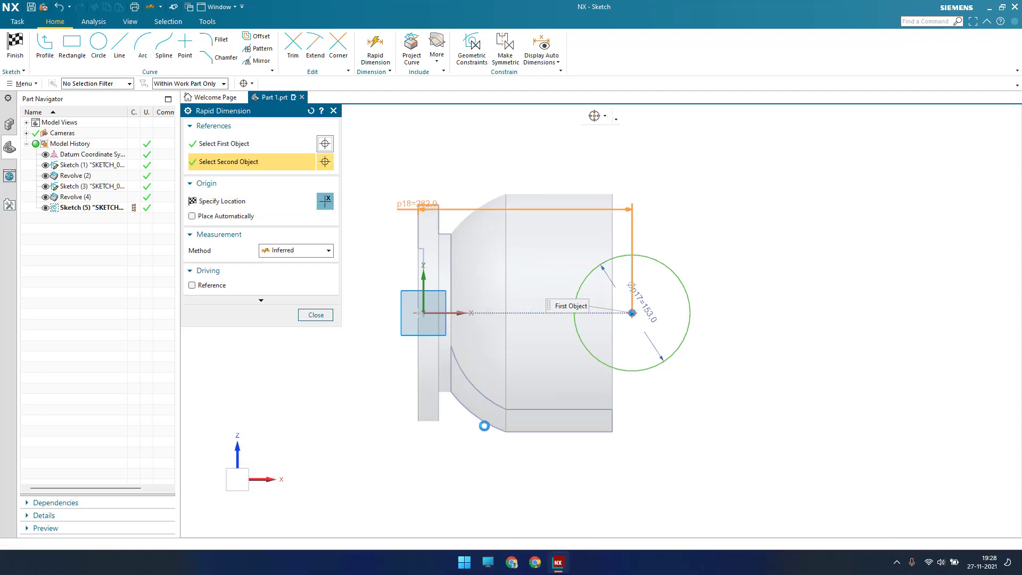
{"action": "left_click", "coordinate": [486, 461]}
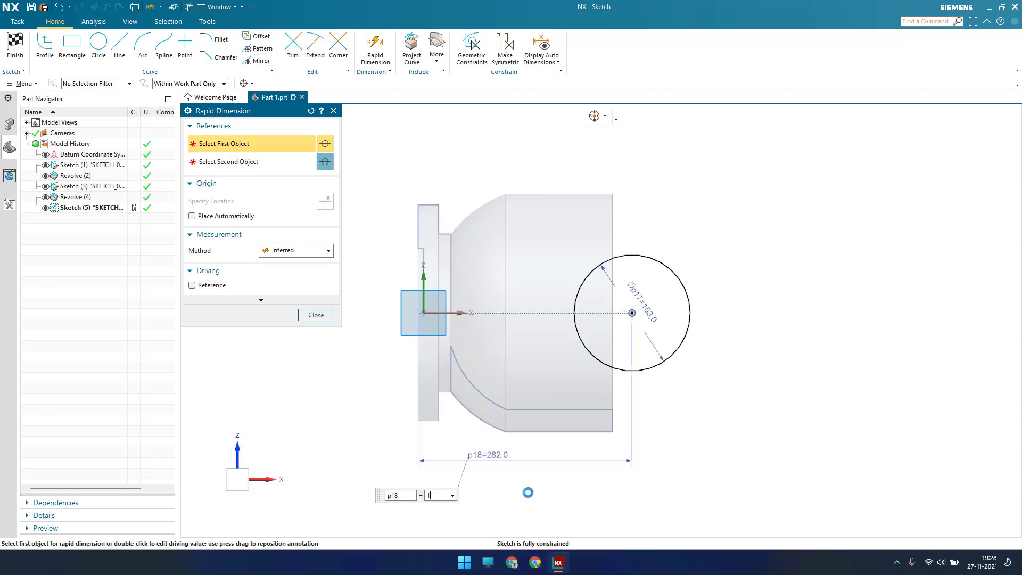
{"action": "key", "text": "Return"}
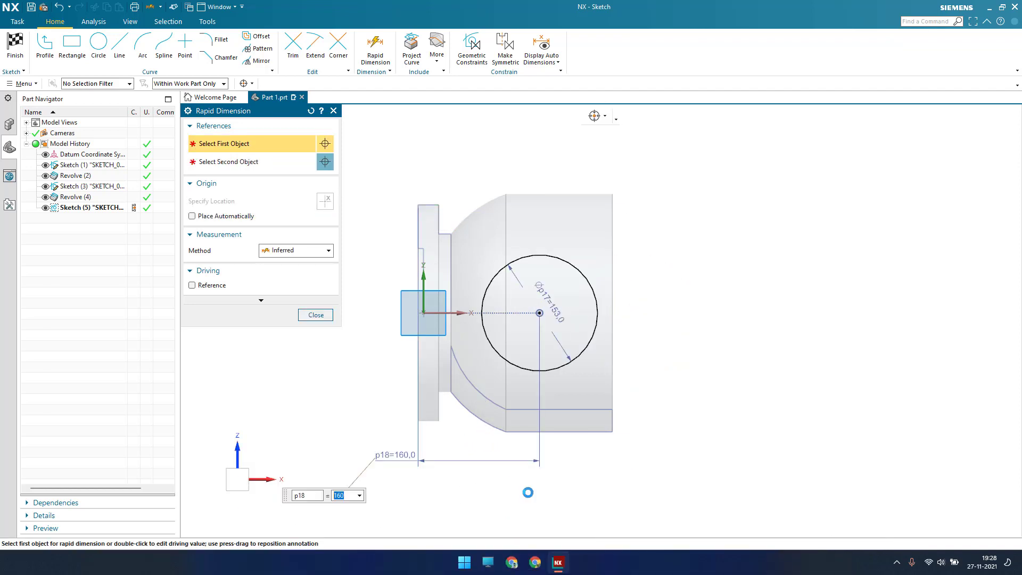
{"action": "scroll", "coordinate": [543, 452], "scroll_direction": "up", "scroll_amount": 4}
{"action": "scroll", "coordinate": [580, 368], "scroll_direction": "down", "scroll_amount": 2}
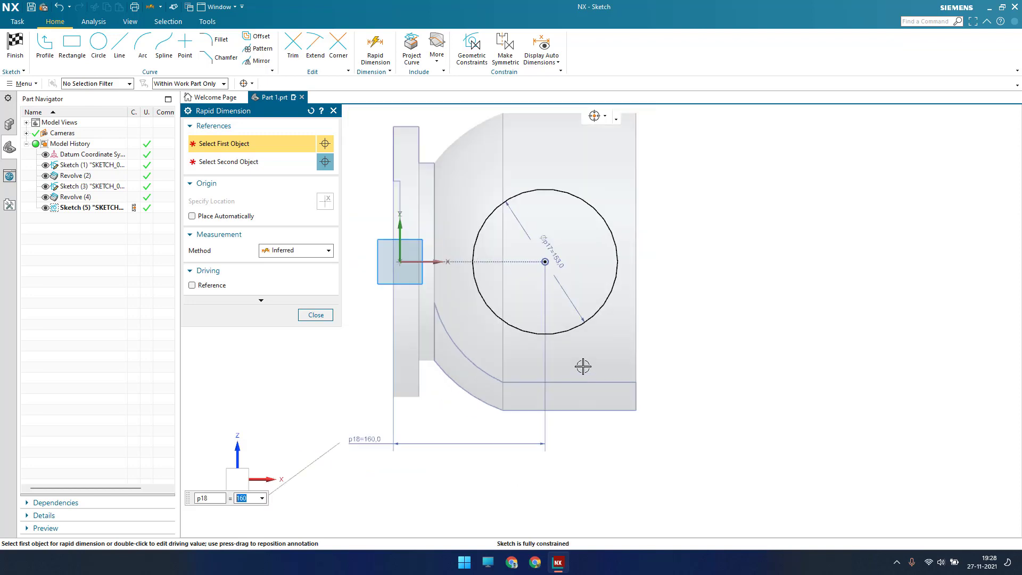
{"action": "middle_click_drag", "start_coordinate": [592, 361], "coordinate": [579, 427], "text": "shift"}
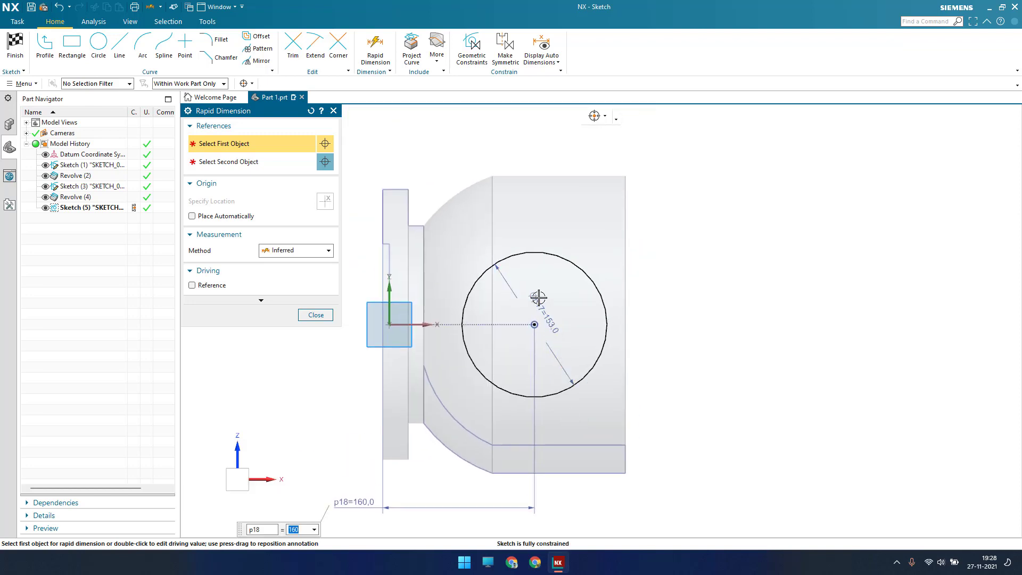
{"action": "scroll", "coordinate": [532, 288], "scroll_direction": "up", "scroll_amount": 1}
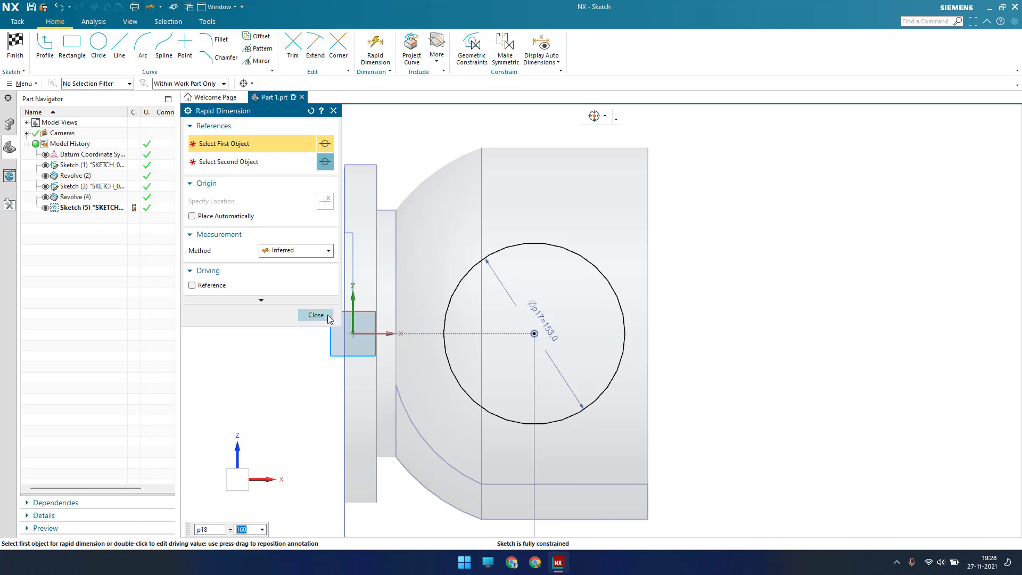
{"action": "left_click", "coordinate": [327, 316]}
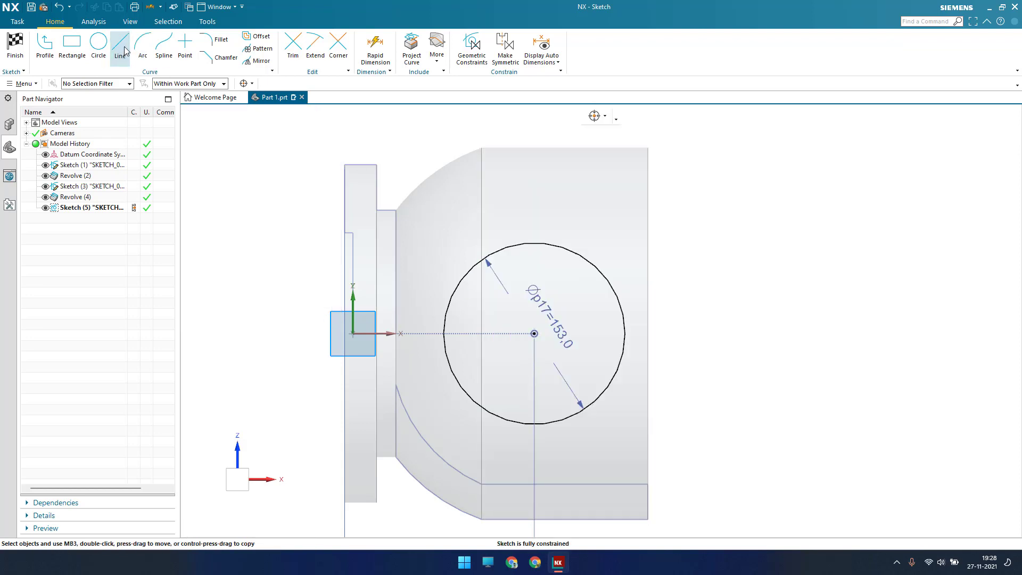
Step: Draw a line tangent to the circle's upper side, ending on the vertical edge where the curved arm meets the base
{"action": "left_click", "coordinate": [125, 51]}
{"action": "left_click", "coordinate": [537, 242]}
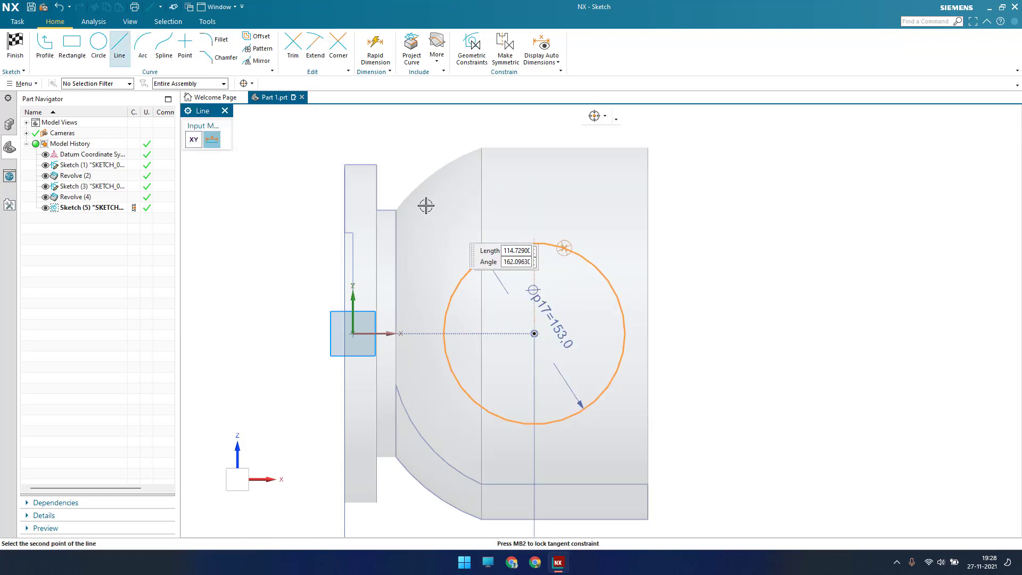
{"action": "left_click", "coordinate": [394, 220]}
{"action": "key", "text": "Escape"}
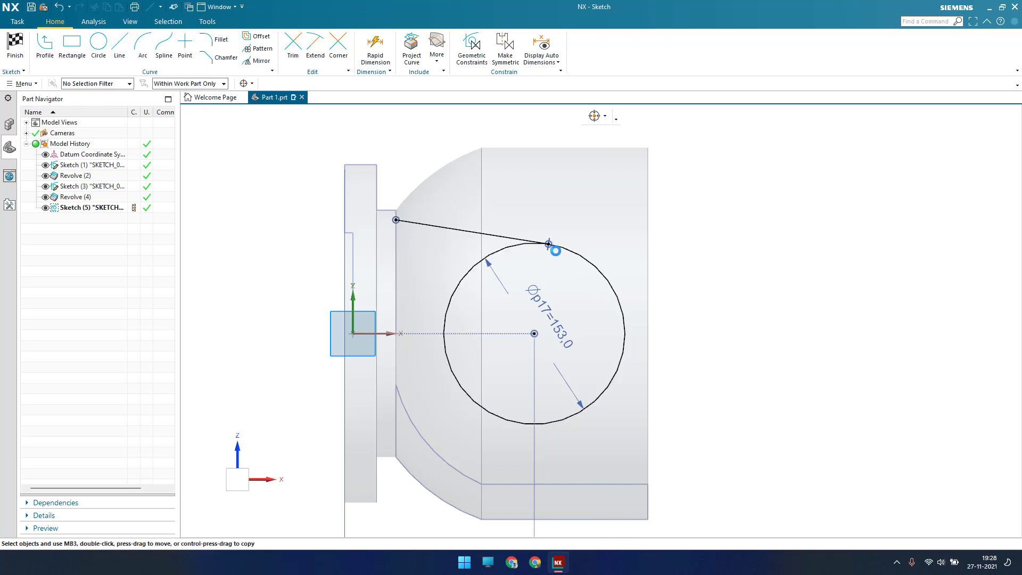
Step: Dimension the vertical offset between the base step's upper corner and the tangent line's outer end, setting it to 7
{"action": "scroll", "coordinate": [401, 231], "scroll_direction": "up", "scroll_amount": 5}
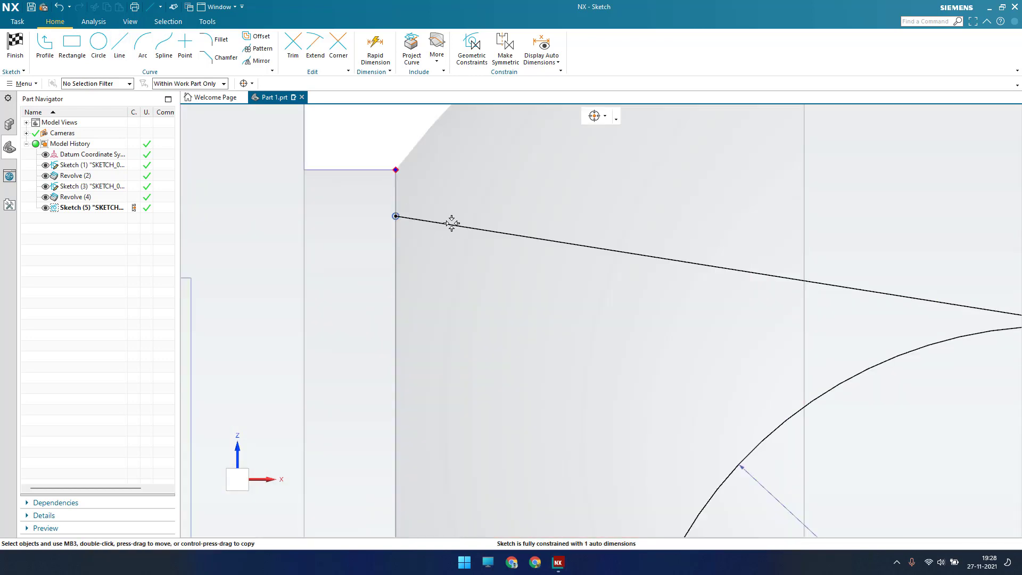
{"action": "left_click", "coordinate": [531, 210]}
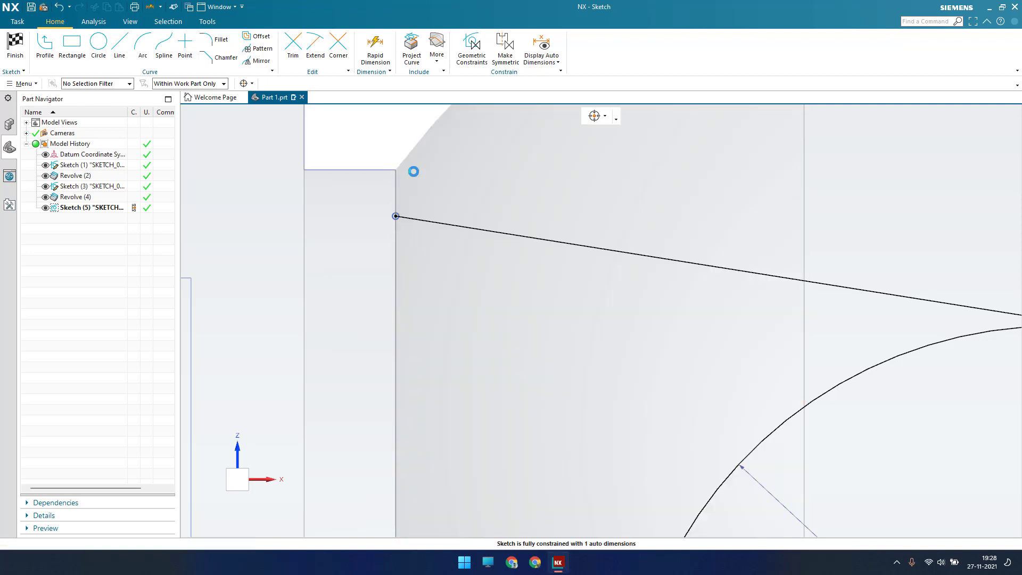
{"action": "key", "text": "d"}
{"action": "left_click", "coordinate": [395, 171]}
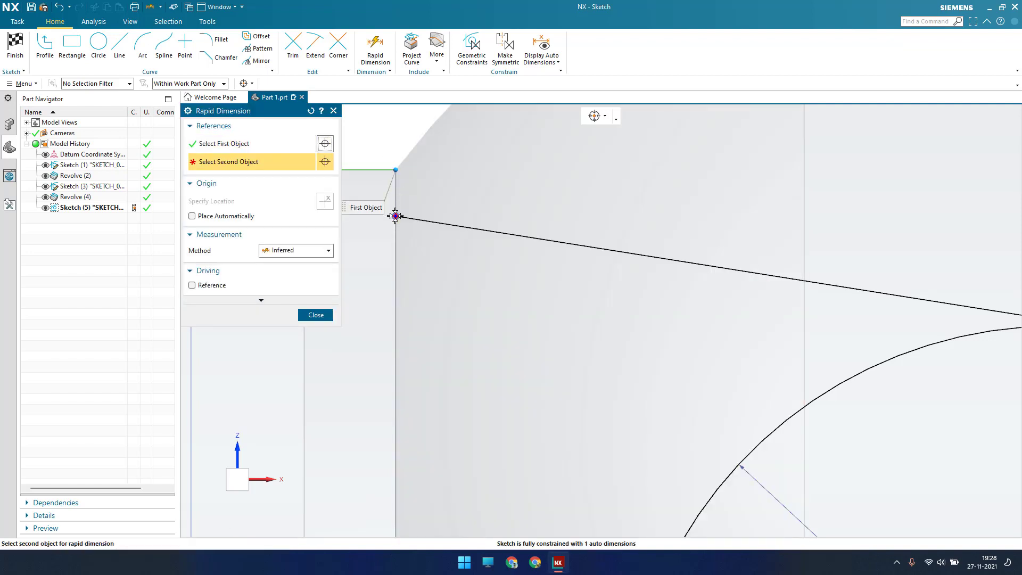
{"action": "left_click", "coordinate": [395, 215]}
{"action": "left_click", "coordinate": [460, 215]}
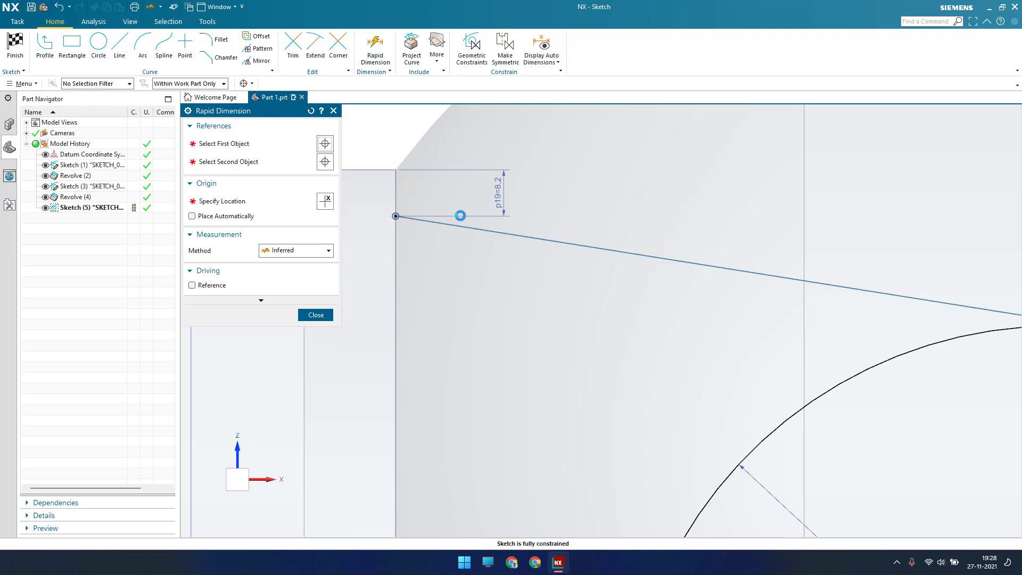
{"action": "type", "text": "7"}
{"action": "key", "text": "Return"}
{"action": "key", "text": "Escape"}
Step: Mirror the tangent line about the sketch's horizontal axis to the lower side of the circle
{"action": "key", "text": "ctrl+f"}
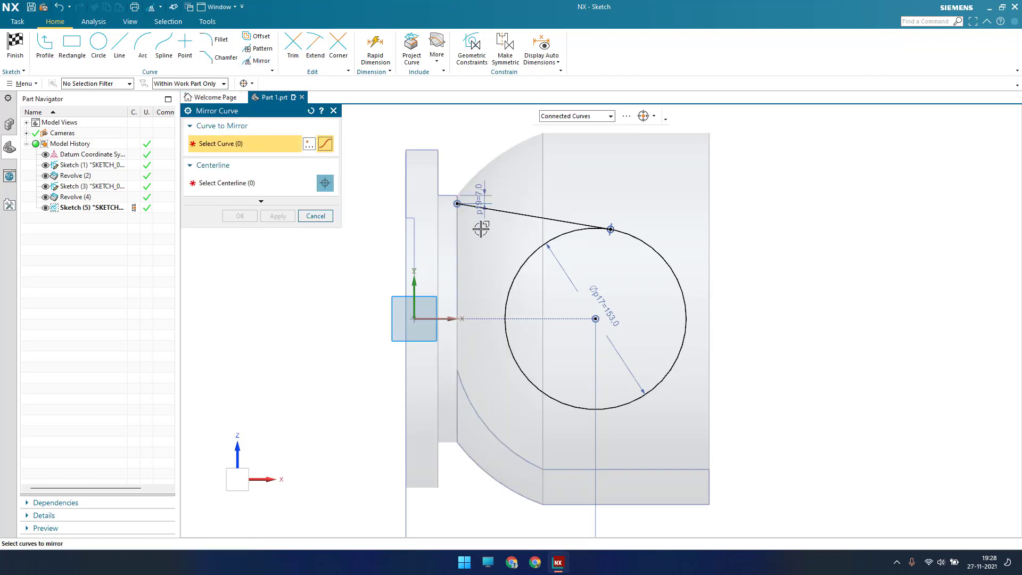
{"action": "left_click", "coordinate": [533, 216]}
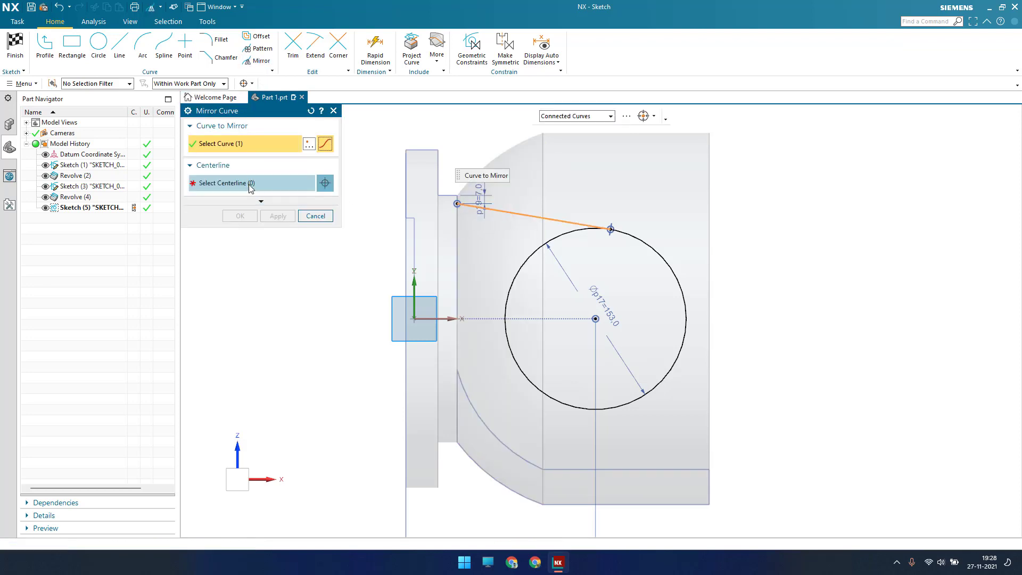
{"action": "left_click", "coordinate": [431, 319]}
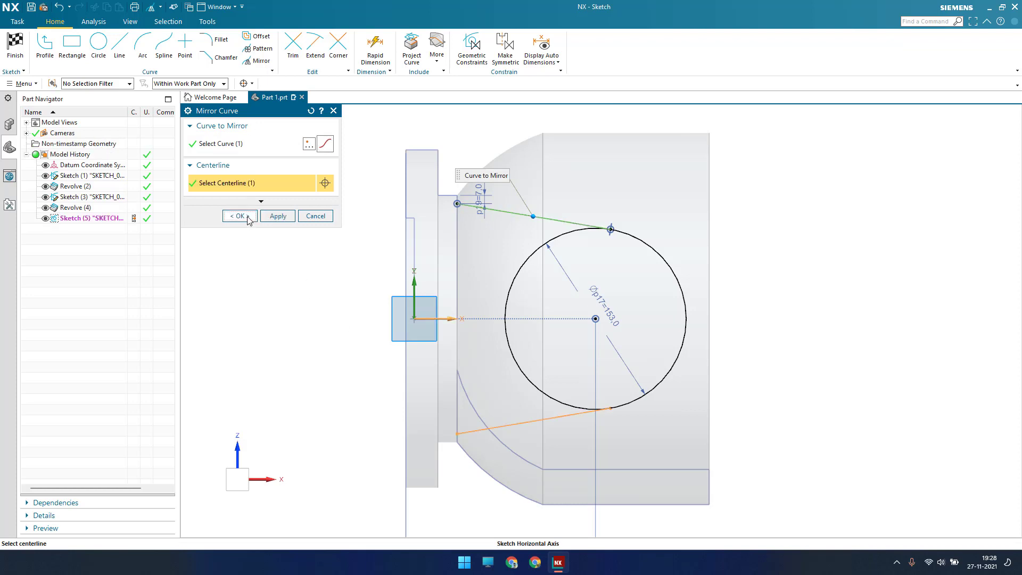
{"action": "left_click", "coordinate": [240, 216]}
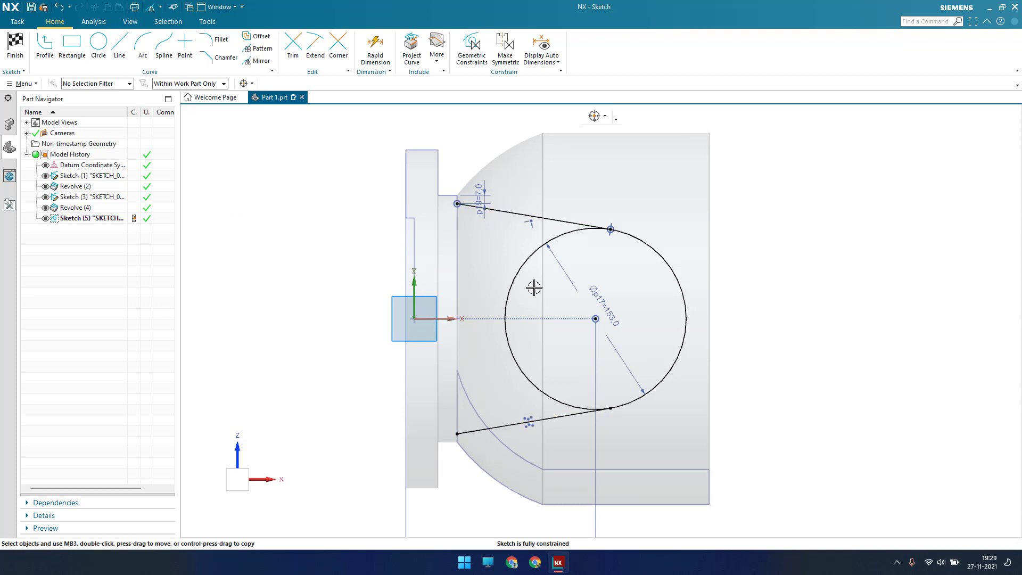
Step: Draw a vertical line upward from the upper tangent line's outer end to a YC of about 208
{"action": "scroll", "coordinate": [318, 250], "scroll_direction": "down", "scroll_amount": 2}
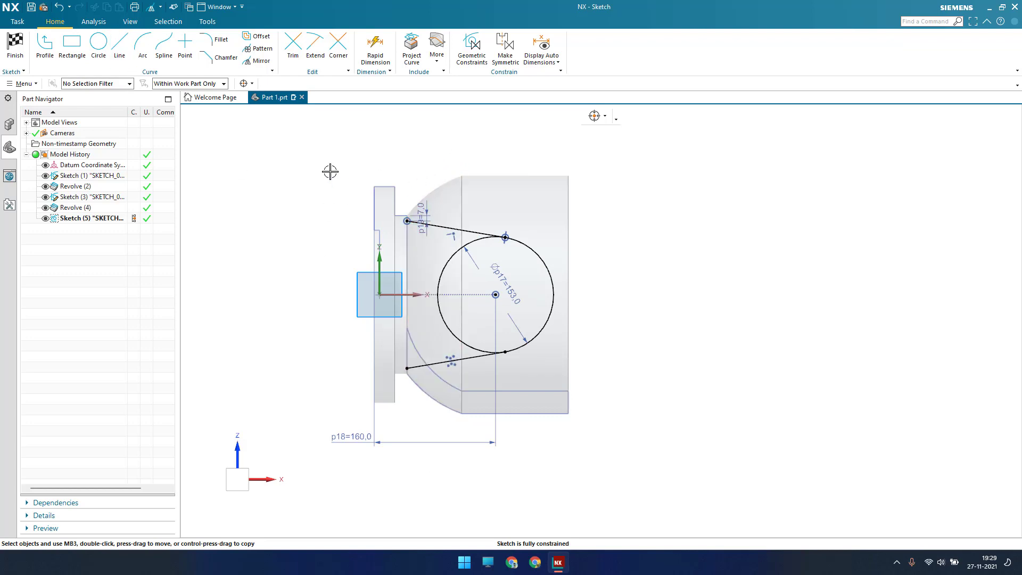
{"action": "left_click", "coordinate": [119, 44]}
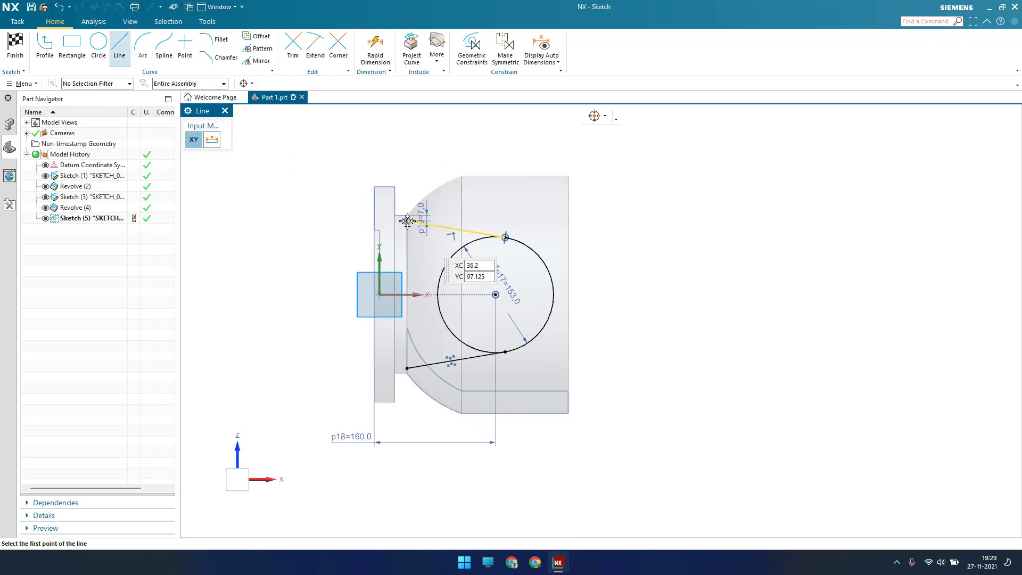
{"action": "left_click", "coordinate": [407, 220]}
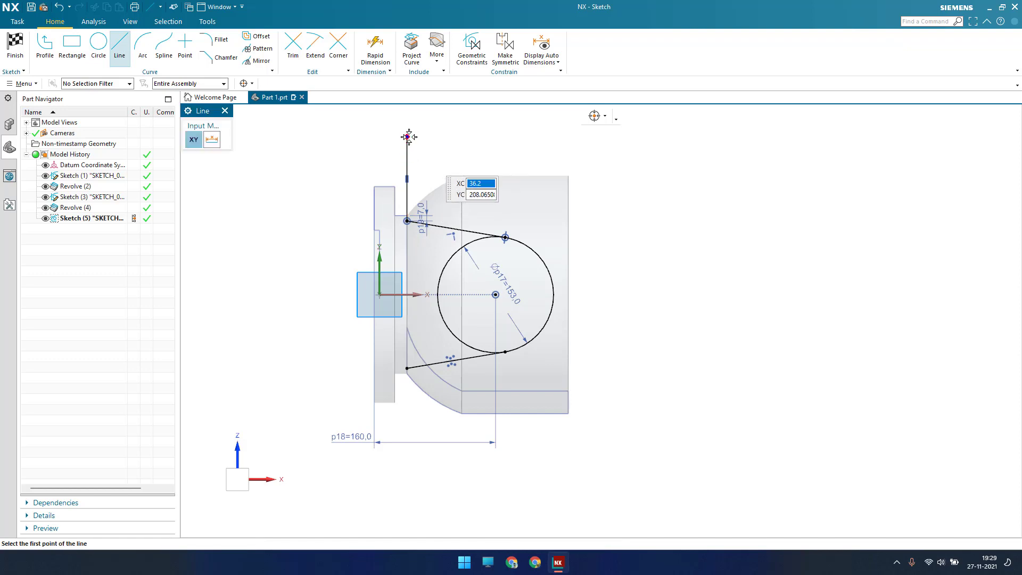
Step: Sketch an open rectangular frame about 270 mm wide and 420 mm high around the body, joining the outer ends of both tangent lines
{"action": "left_click", "coordinate": [407, 136]}
{"action": "left_click", "coordinate": [612, 136]}
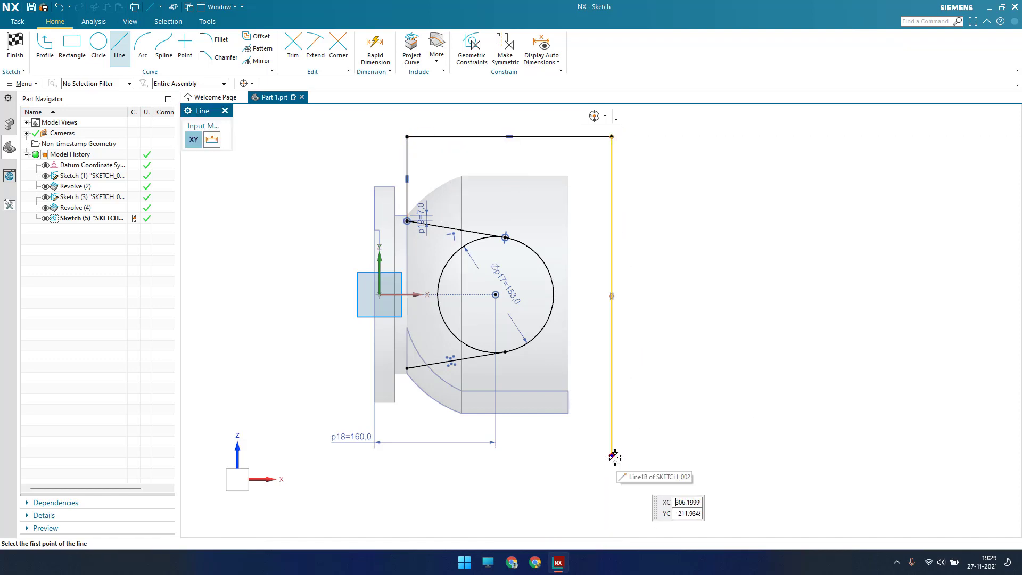
{"action": "left_click", "coordinate": [611, 455]}
{"action": "left_click", "coordinate": [407, 455]}
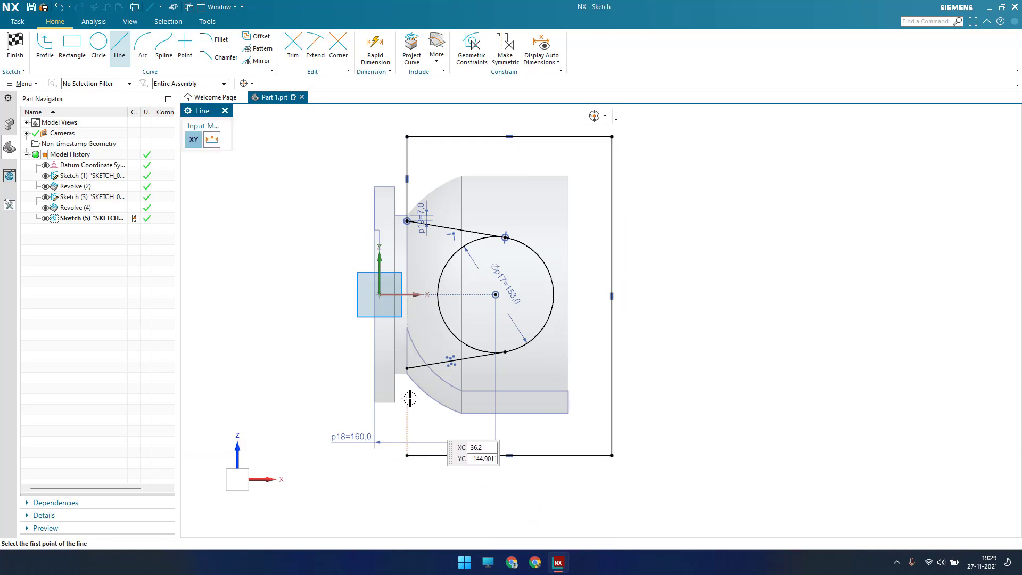
{"action": "left_click", "coordinate": [407, 368]}
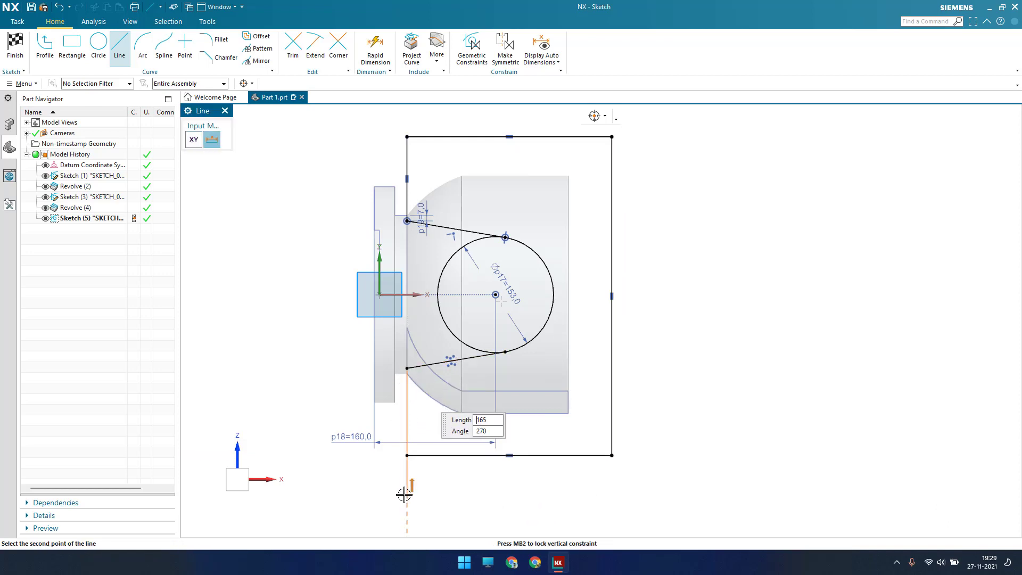
{"action": "left_click", "coordinate": [406, 493]}
Step: Trim the lower vertical line's overhang beyond the frame's bottom line and finish the sketch
{"action": "key", "text": "Escape"}
{"action": "key", "text": "t"}
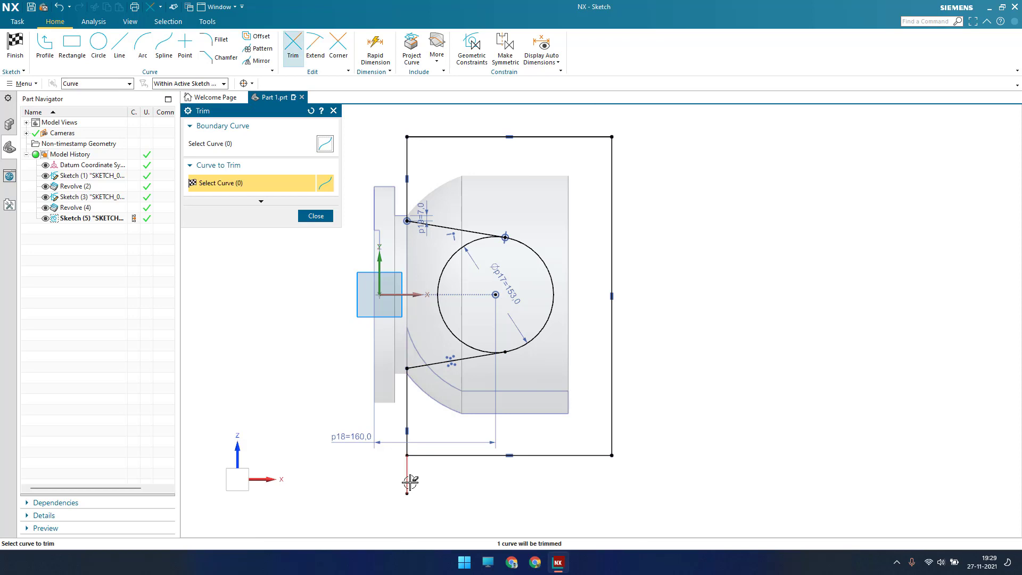
{"action": "key", "text": "Escape"}
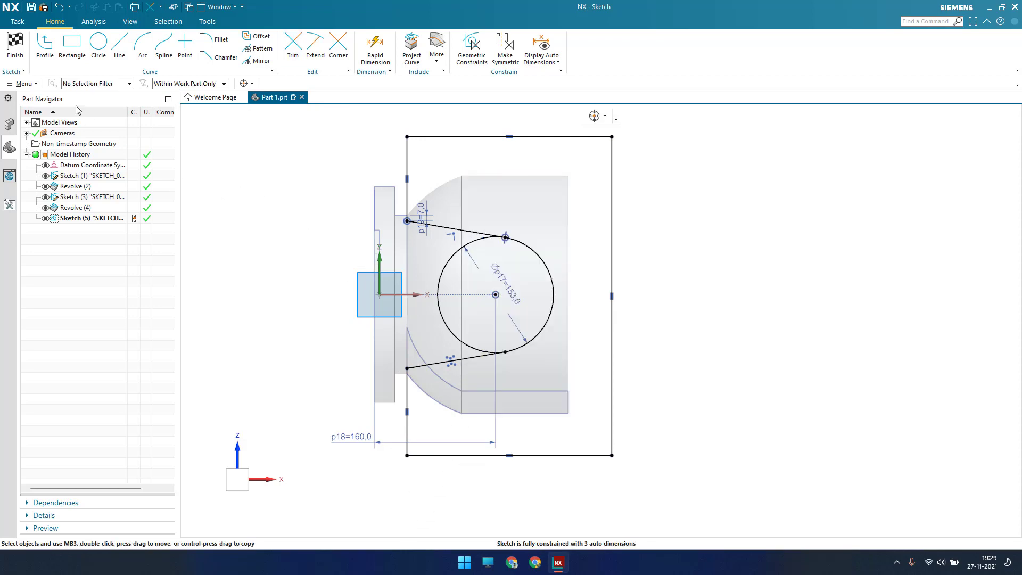
{"action": "left_click", "coordinate": [15, 45]}
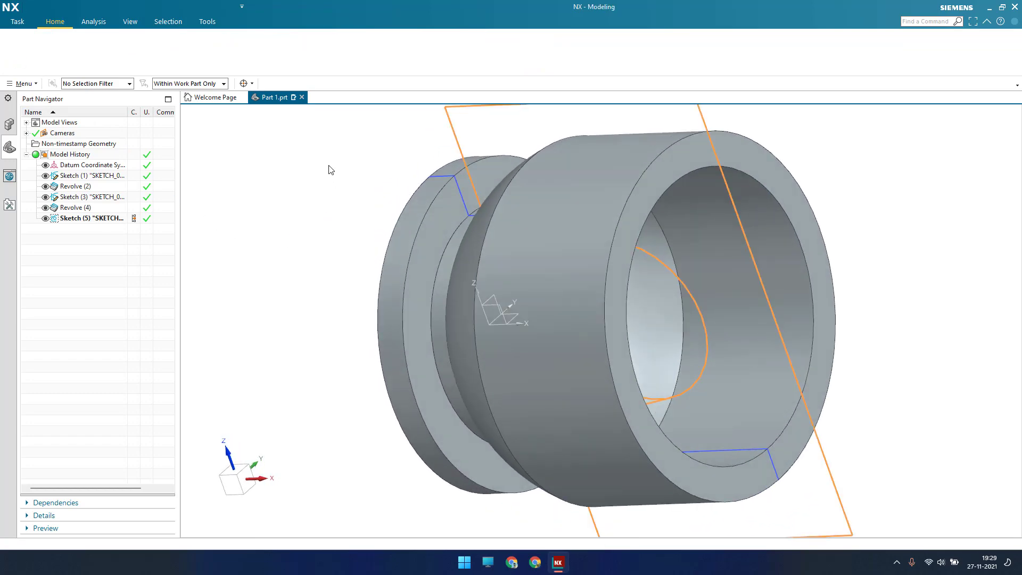
{"action": "mouse_move", "coordinate": [331, 169]}
{"action": "middle_mouse_down"}
{"action": "mouse_move", "coordinate": [335, 116]}
{"action": "mouse_move", "coordinate": [325, 130]}
{"action": "middle_mouse_up"}
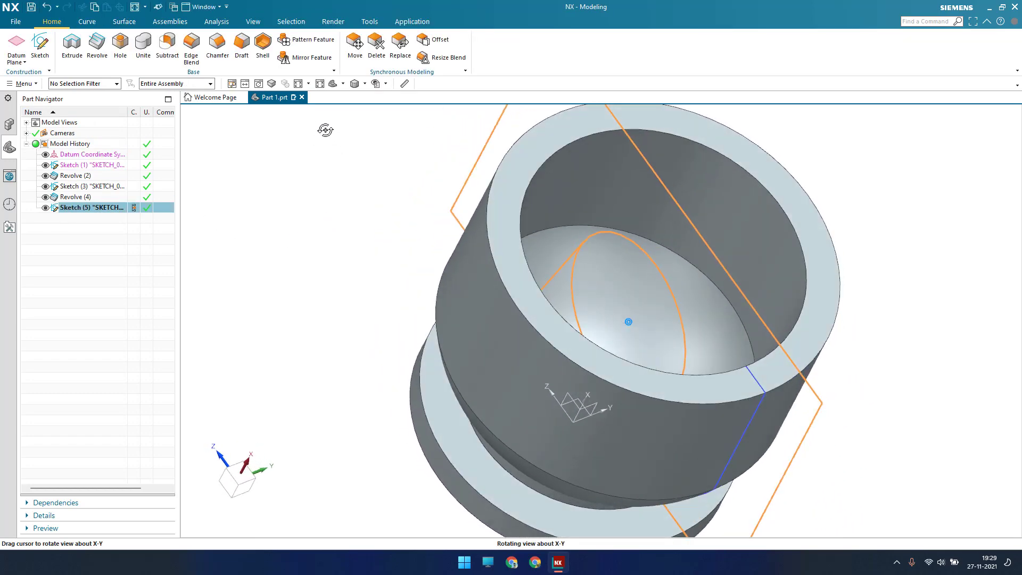
{"action": "scroll", "coordinate": [325, 130], "scroll_direction": "down", "scroll_amount": 3}
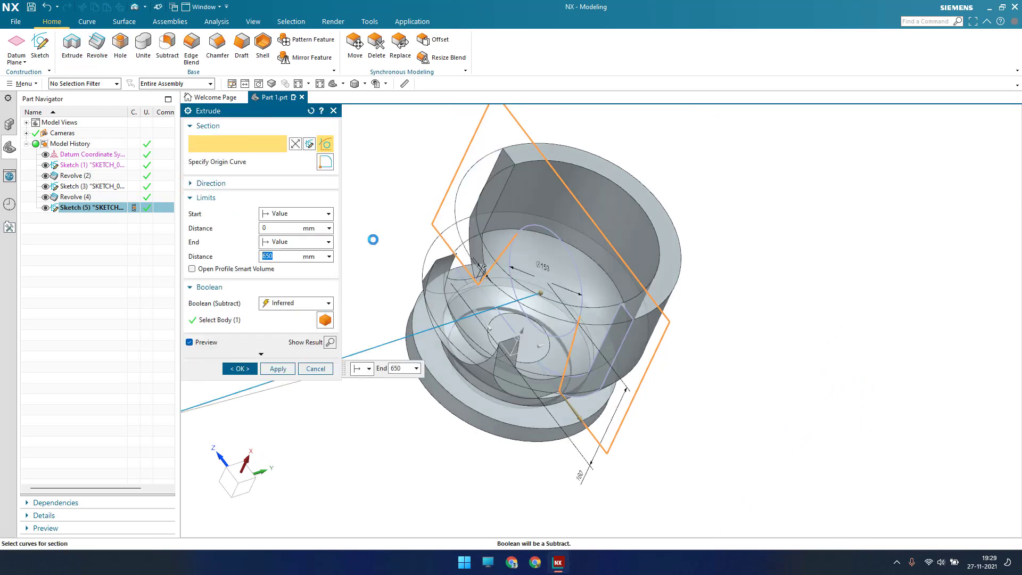
{"action": "left_click", "coordinate": [316, 369]}
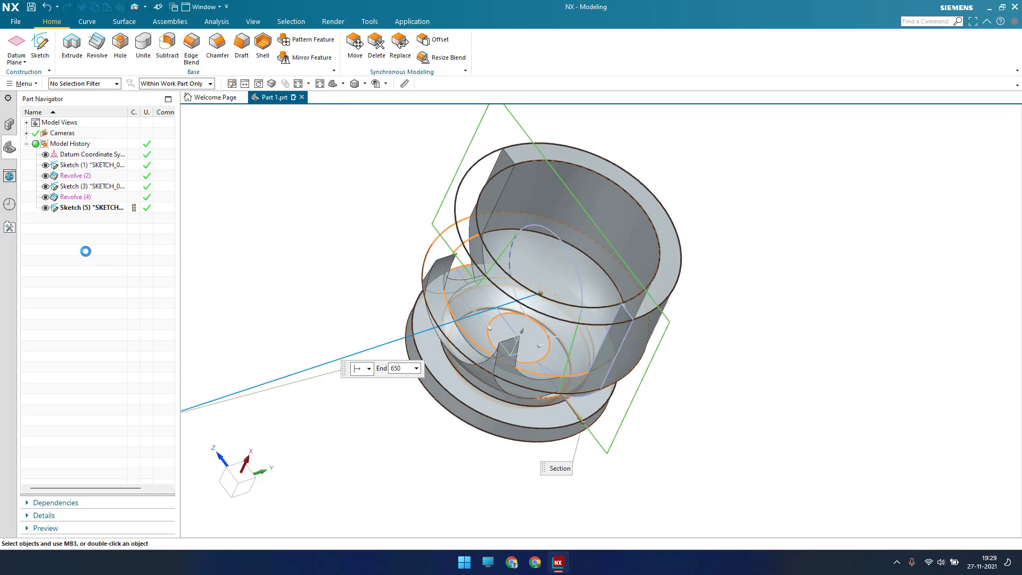
Step: Start an Extrude with single-curve selection, choosing the frame's top, far and bottom lines, and set the end distance to 1 mm
{"action": "left_click", "coordinate": [80, 41]}
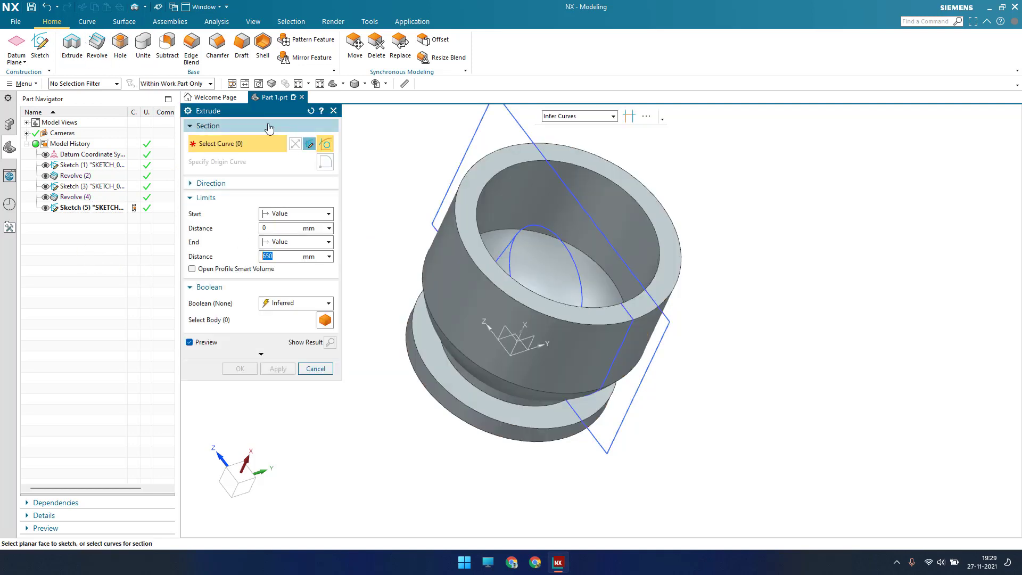
{"action": "left_click", "coordinate": [598, 117]}
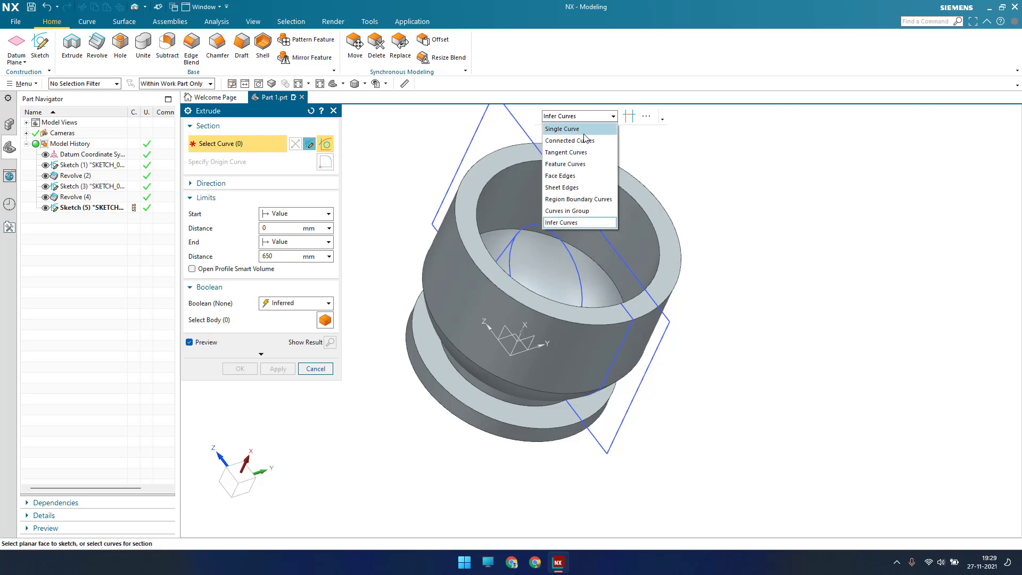
{"action": "left_click", "coordinate": [585, 129]}
{"action": "scroll", "coordinate": [429, 214], "scroll_direction": "up", "scroll_amount": 4}
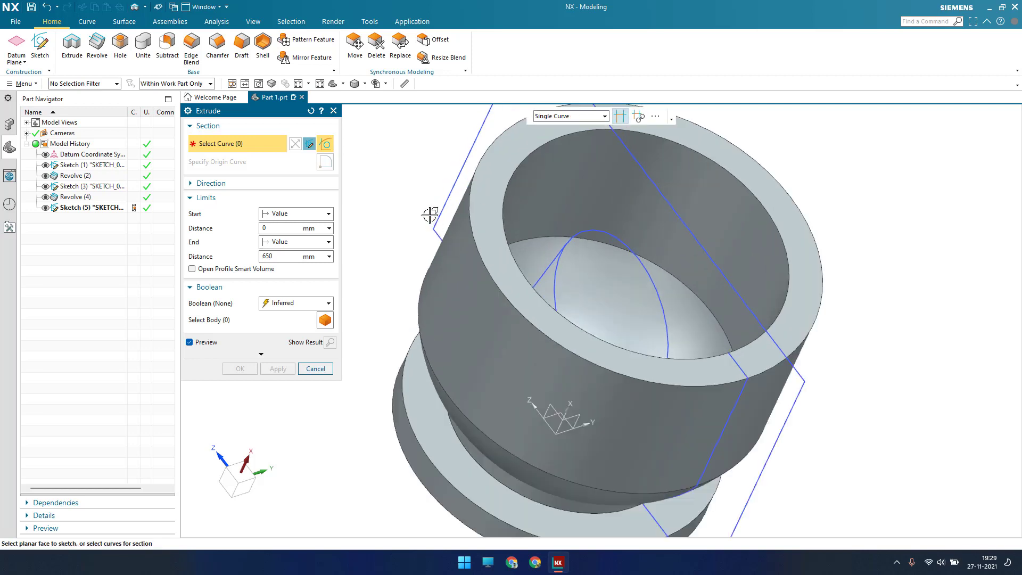
{"action": "left_click", "coordinate": [457, 210]}
{"action": "scroll", "coordinate": [579, 204], "scroll_direction": "down", "scroll_amount": 3}
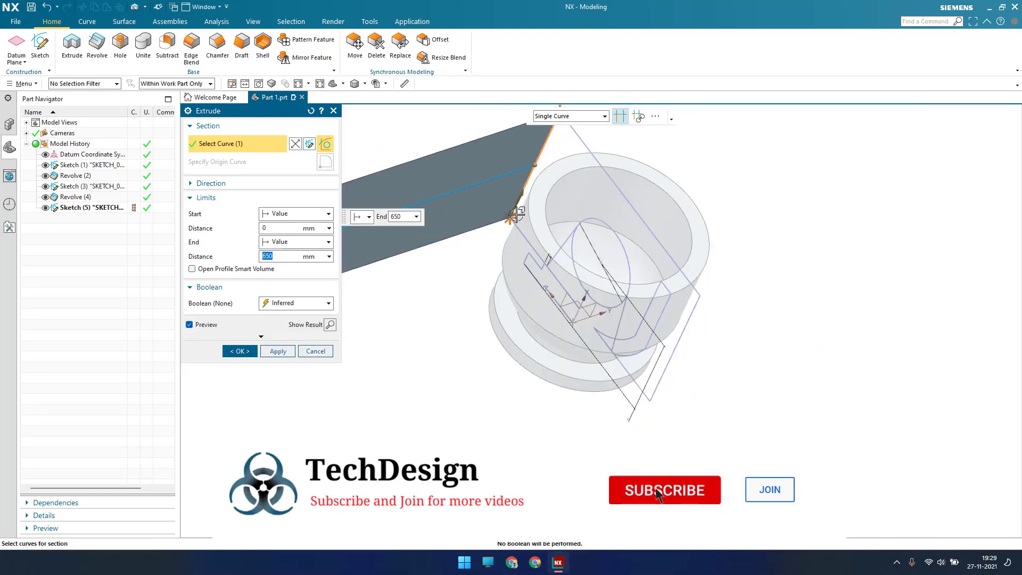
{"action": "type", "text": "1"}
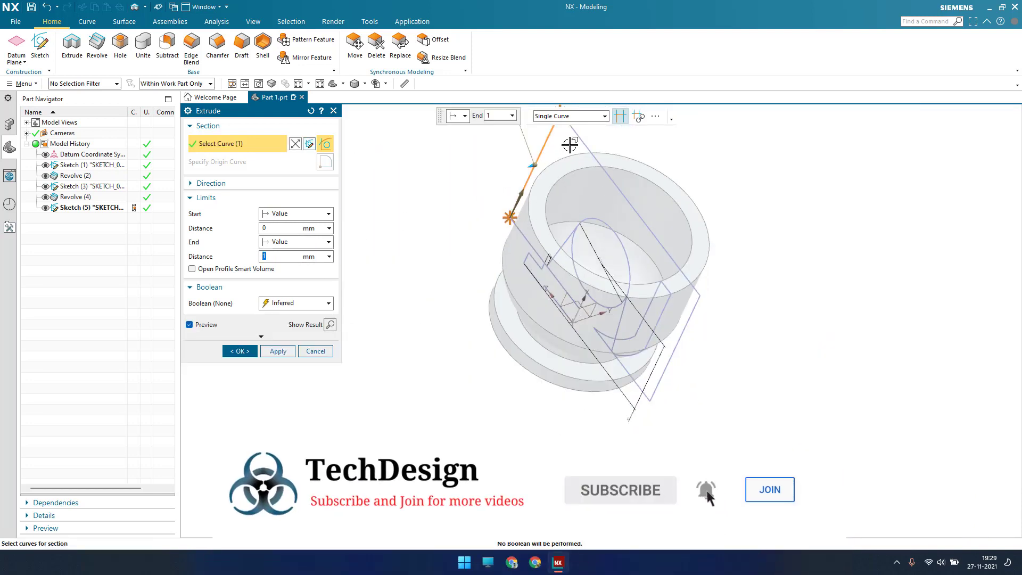
{"action": "left_click", "coordinate": [581, 144]}
{"action": "left_click", "coordinate": [660, 372]}
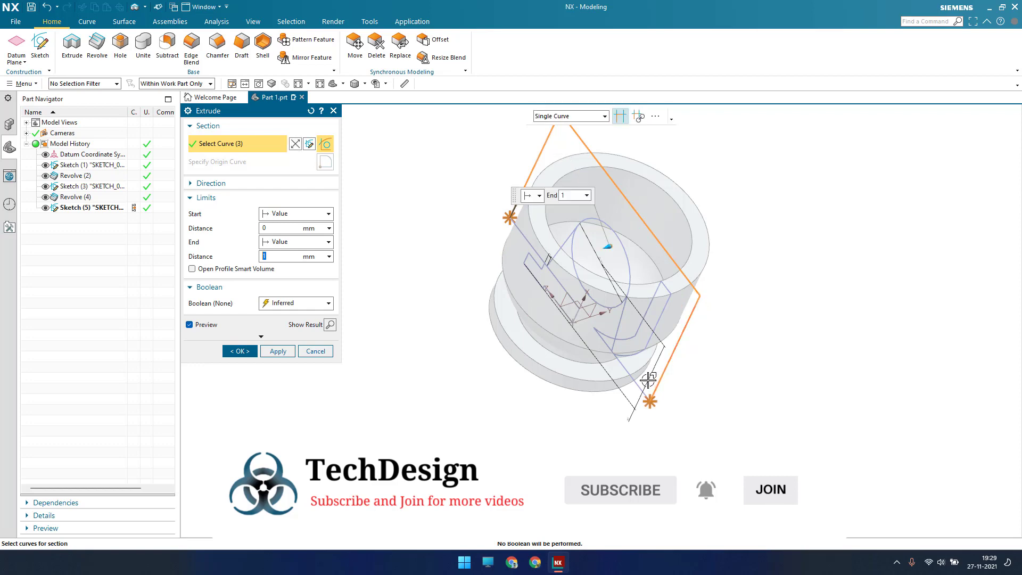
Step: Add the frame's lower closing line, the lower tangent line and the circle's outer arc to the extrude section
{"action": "scroll", "coordinate": [650, 376], "scroll_direction": "up", "scroll_amount": 2}
{"action": "scroll", "coordinate": [645, 379], "scroll_direction": "up", "scroll_amount": 2}
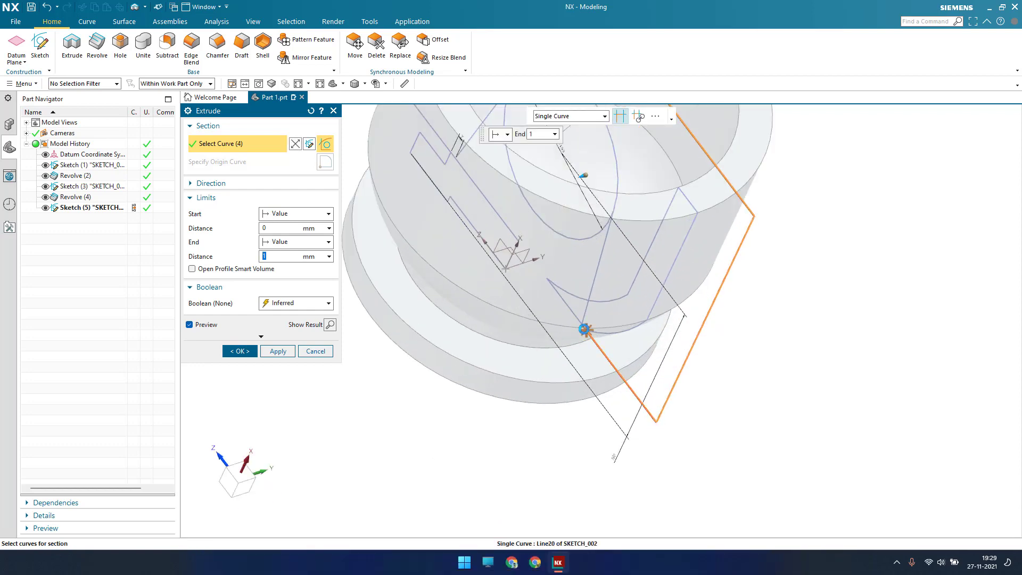
{"action": "scroll", "coordinate": [584, 329], "scroll_direction": "up", "scroll_amount": 3}
{"action": "left_click", "coordinate": [585, 285]}
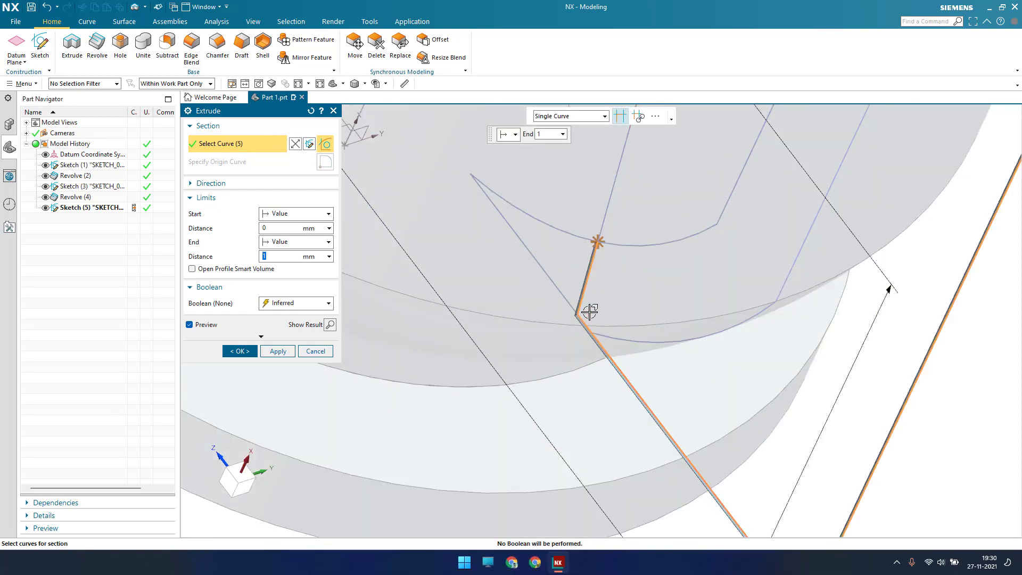
{"action": "scroll", "coordinate": [589, 311], "scroll_direction": "down", "scroll_amount": 5}
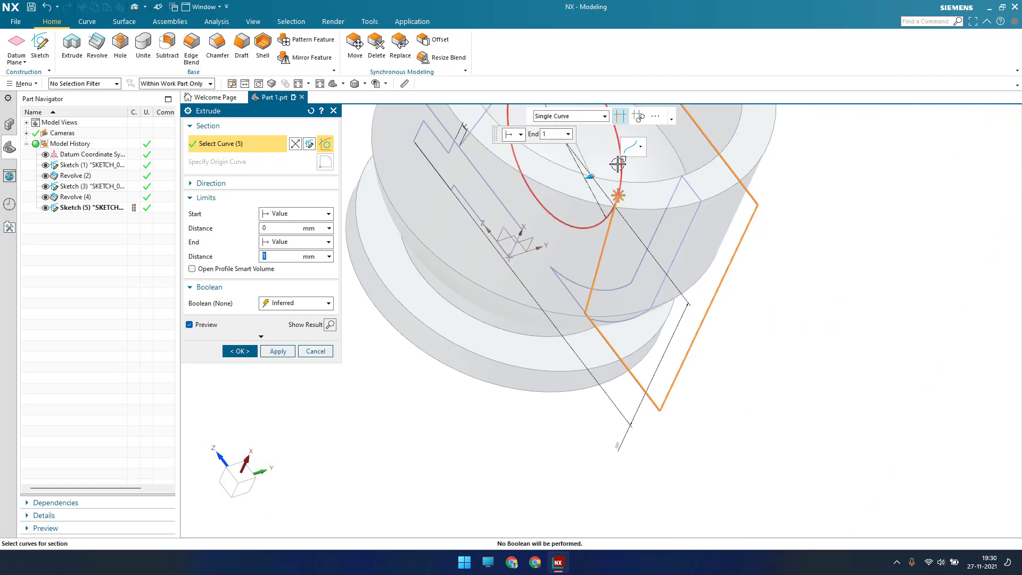
{"action": "left_click", "coordinate": [617, 164]}
Step: Add the upper tangent line and the frame's upper closing line to close the extrude section
{"action": "scroll", "coordinate": [623, 228], "scroll_direction": "down", "scroll_amount": 3}
{"action": "scroll", "coordinate": [553, 172], "scroll_direction": "up", "scroll_amount": 5}
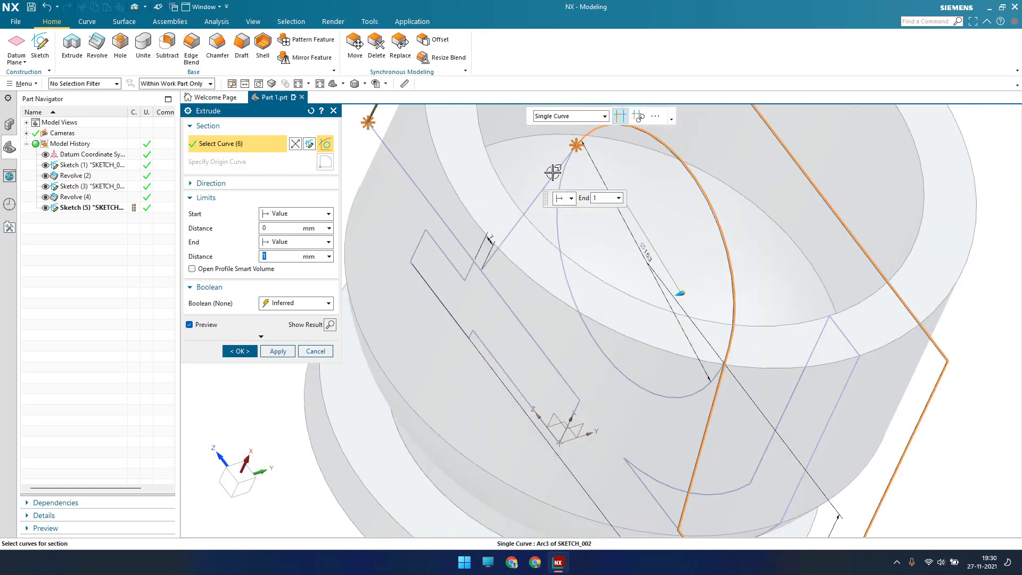
{"action": "left_click", "coordinate": [529, 205]}
{"action": "scroll", "coordinate": [476, 266], "scroll_direction": "up", "scroll_amount": 4}
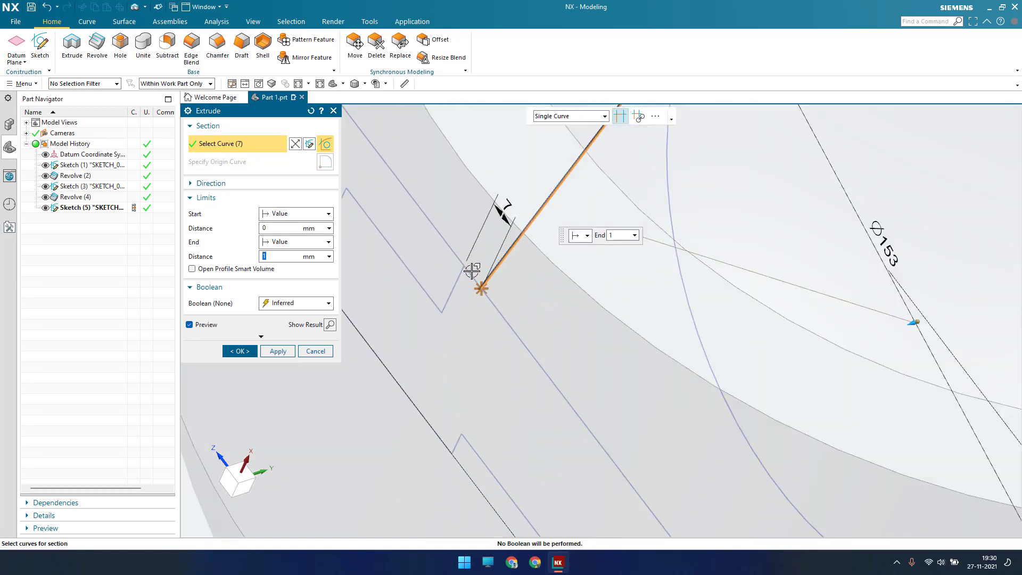
{"action": "left_click", "coordinate": [454, 255]}
{"action": "left_click", "coordinate": [450, 235]}
{"action": "scroll", "coordinate": [497, 297], "scroll_direction": "down", "scroll_amount": 5}
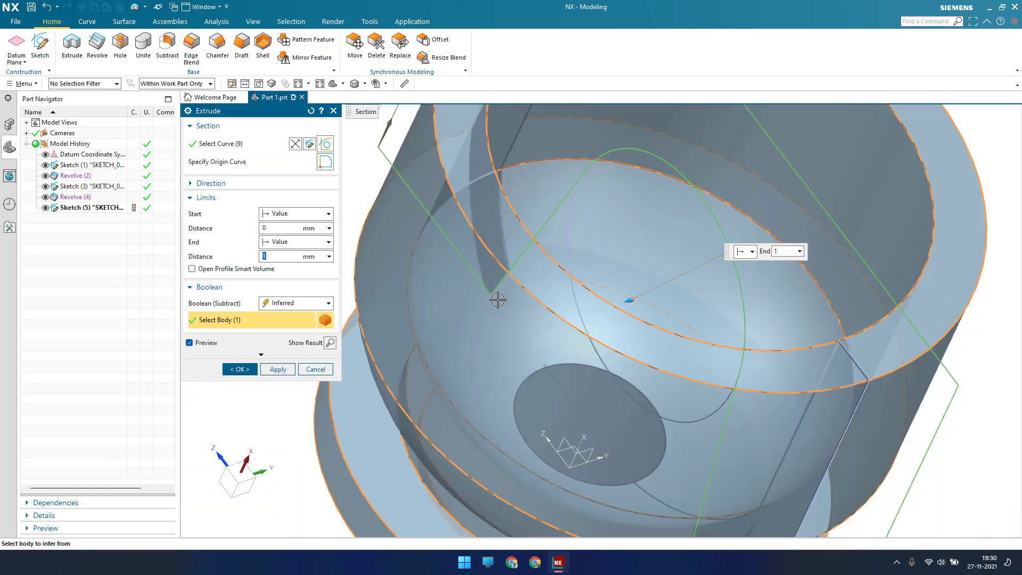
{"action": "scroll", "coordinate": [498, 299], "scroll_direction": "down", "scroll_amount": 3}
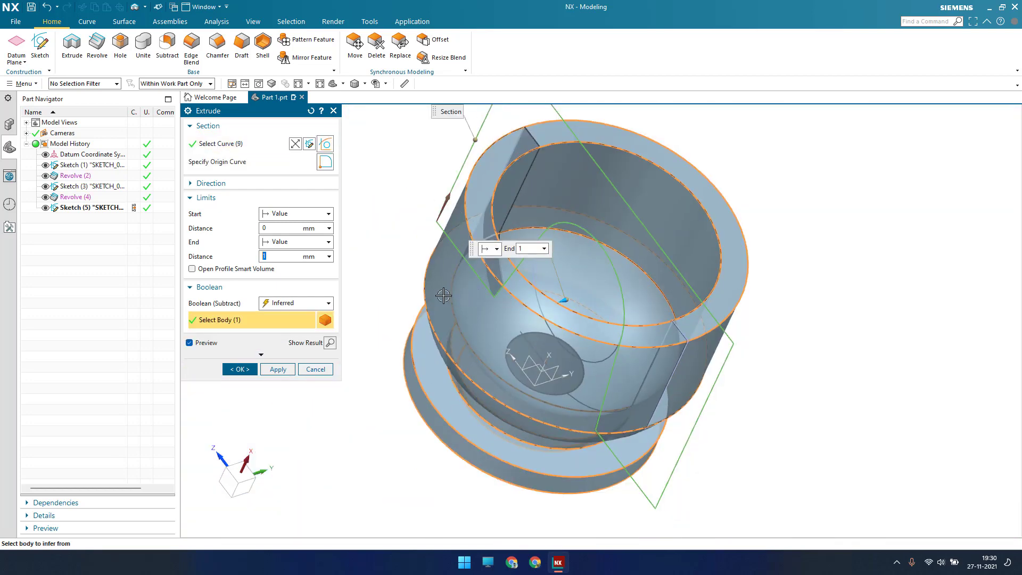
Step: Change the extrude limits to Symmetric Value and set the width to 695 mm
{"action": "middle_click_drag", "start_coordinate": [433, 291], "coordinate": [562, 241]}
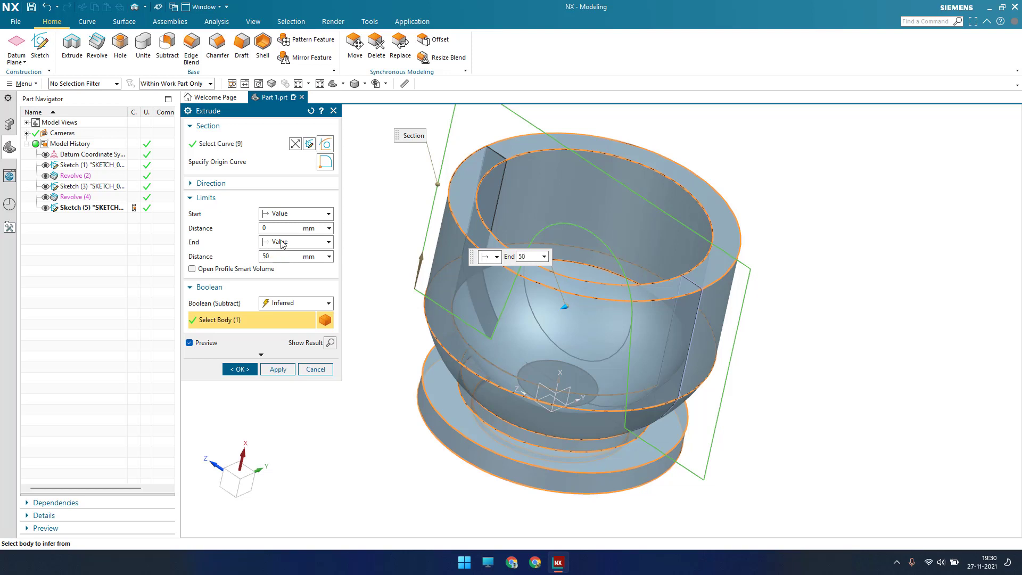
{"action": "left_click", "coordinate": [297, 213]}
{"action": "left_click", "coordinate": [294, 235]}
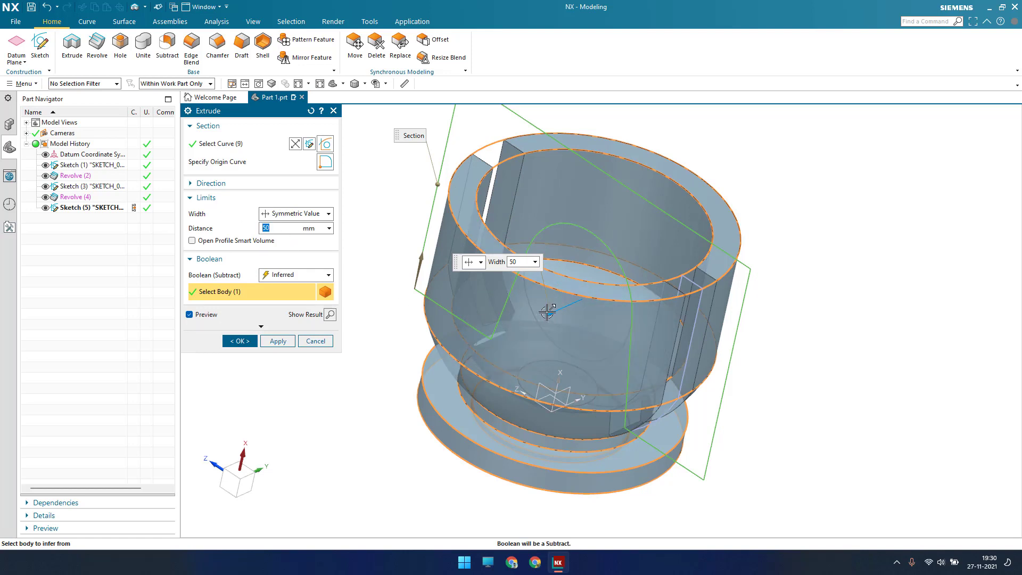
{"action": "type", "text": "375"}
{"action": "key", "text": "Tab"}
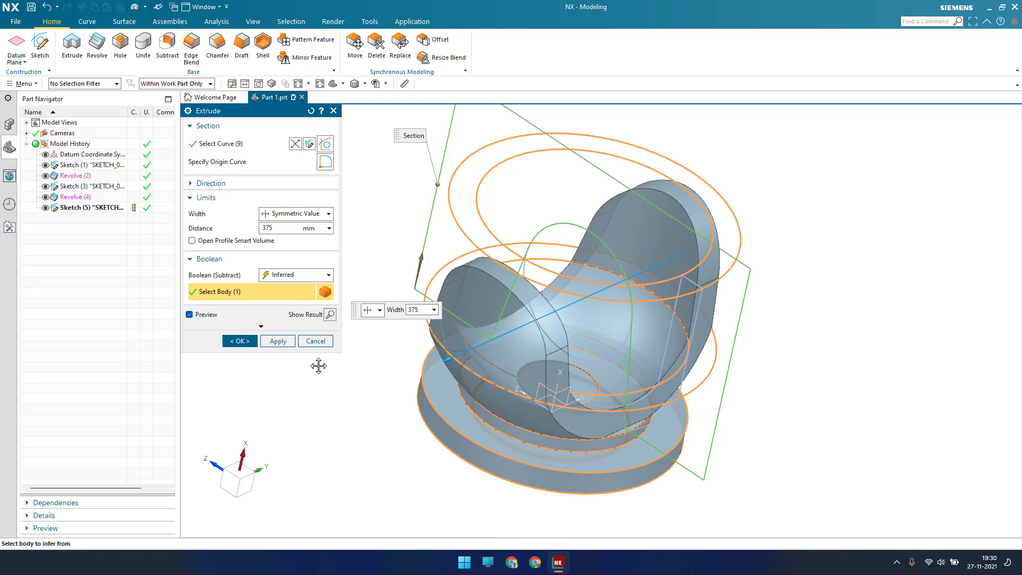
{"action": "type", "text": "595"}
{"action": "left_click_drag", "start_coordinate": [316, 366], "coordinate": [333, 360]}
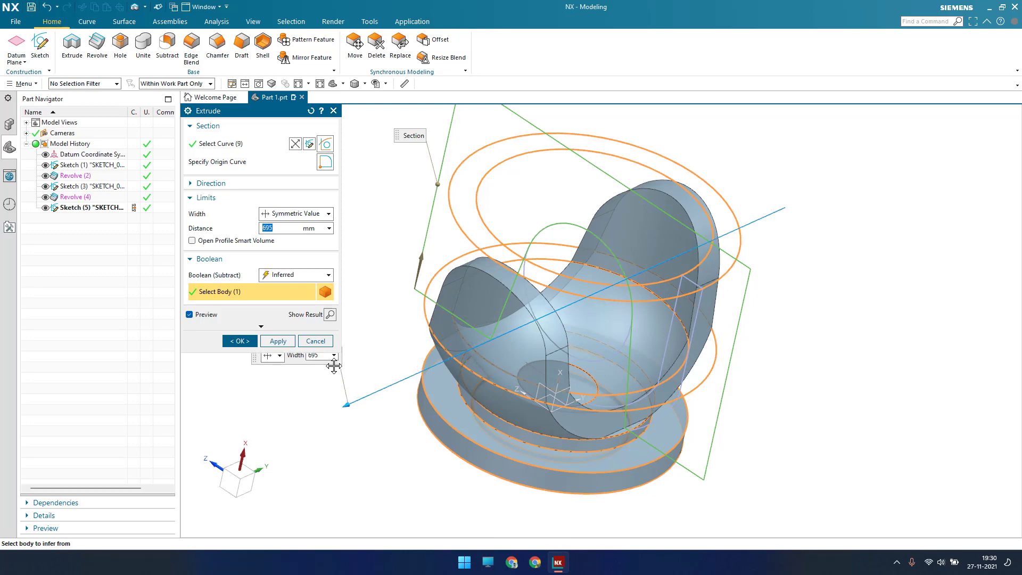
Step: Set the symmetric width to 690 mm and complete the extrude as a subtraction from the revolved body
{"action": "middle_click_drag", "start_coordinate": [532, 303], "coordinate": [472, 324]}
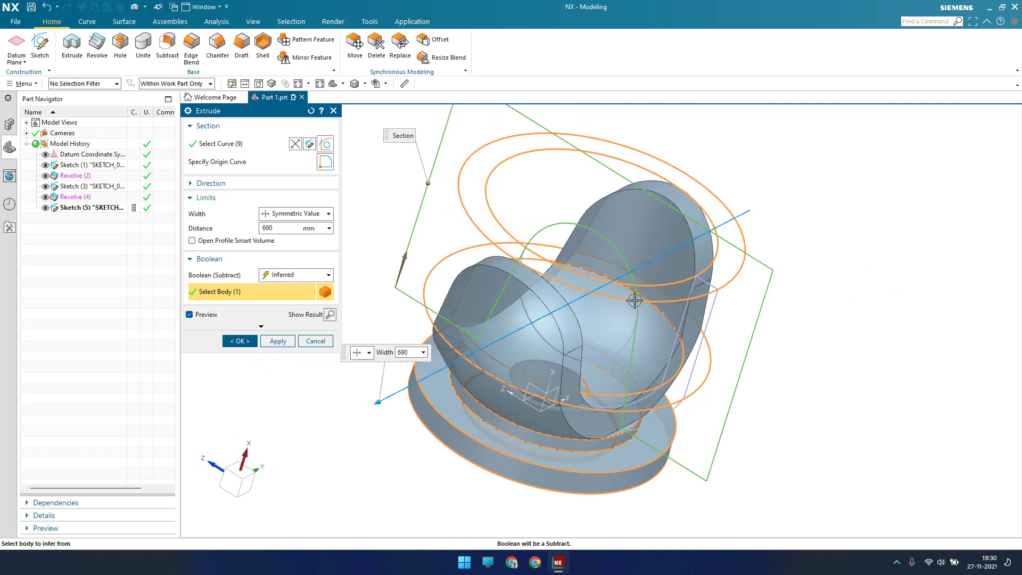
{"action": "middle_click_drag", "start_coordinate": [600, 306], "coordinate": [508, 286]}
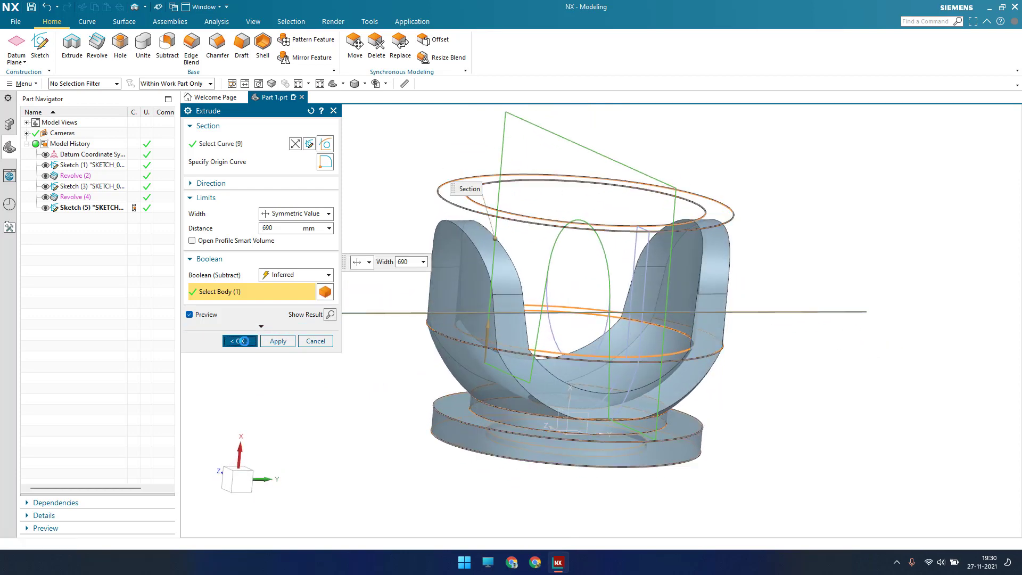
{"action": "middle_click", "coordinate": [508, 285]}
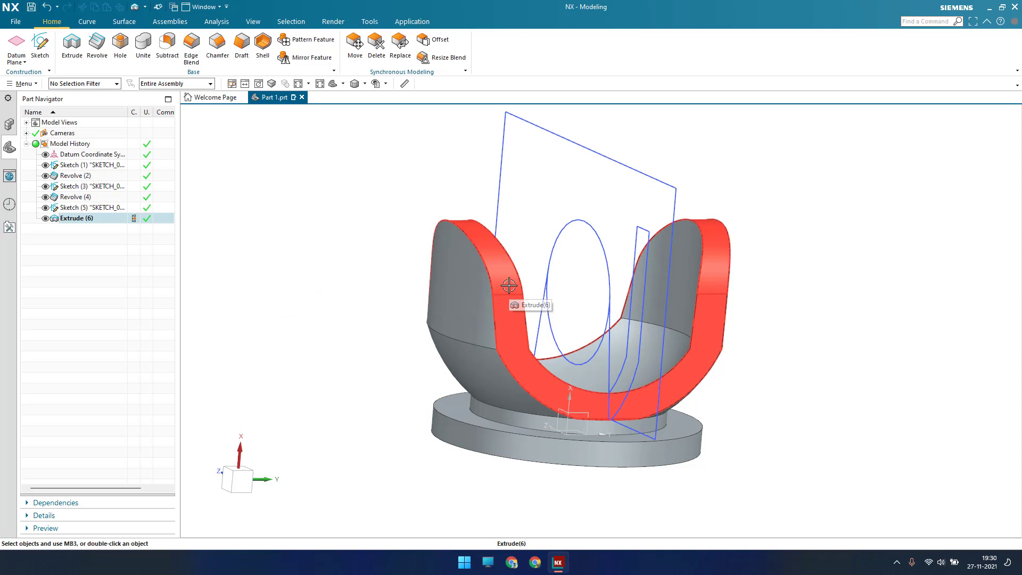
{"action": "key", "text": "Escape"}
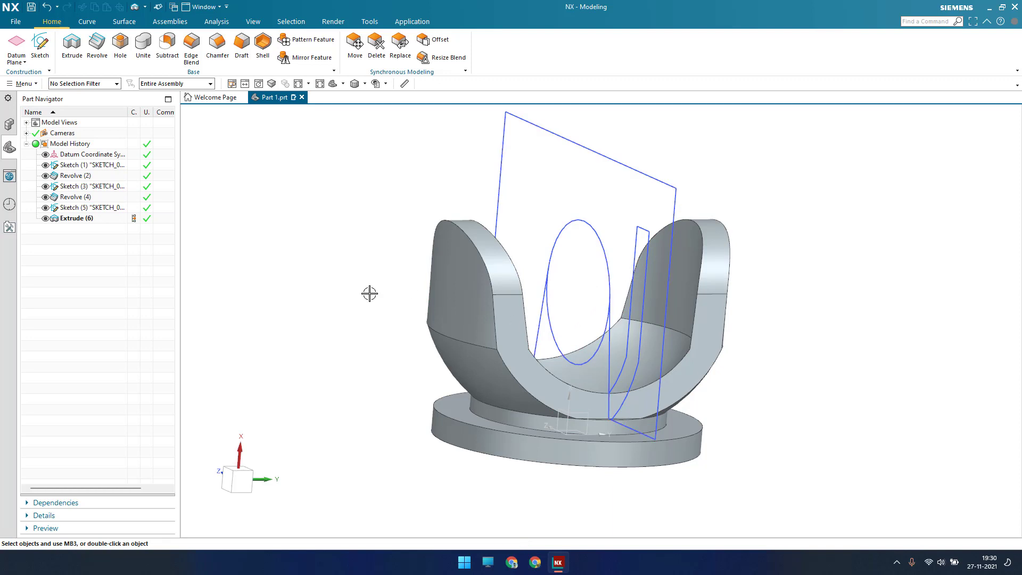
Step: Start a new sketch on the XY plane of the datum coordinate system
{"action": "middle_click_drag", "start_coordinate": [903, 240], "coordinate": [774, 370]}
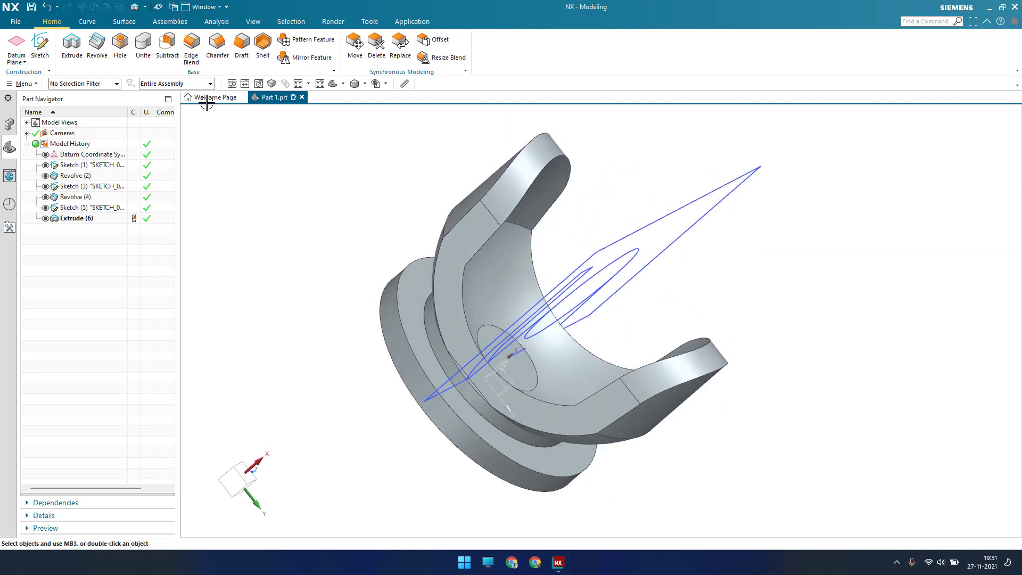
{"action": "left_click", "coordinate": [37, 48]}
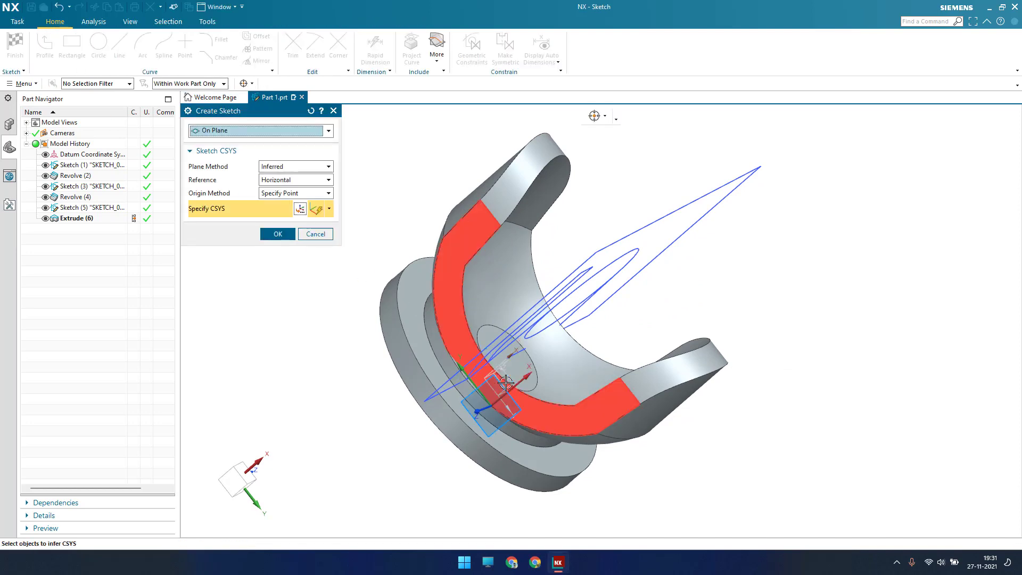
{"action": "middle_click_drag", "start_coordinate": [507, 377], "coordinate": [483, 339]}
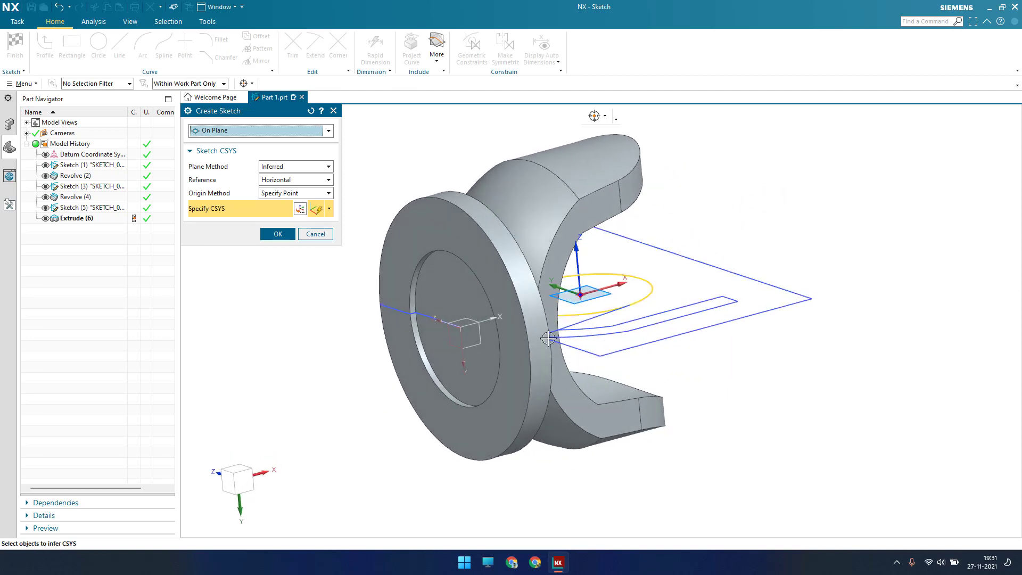
{"action": "left_click", "coordinate": [483, 339]}
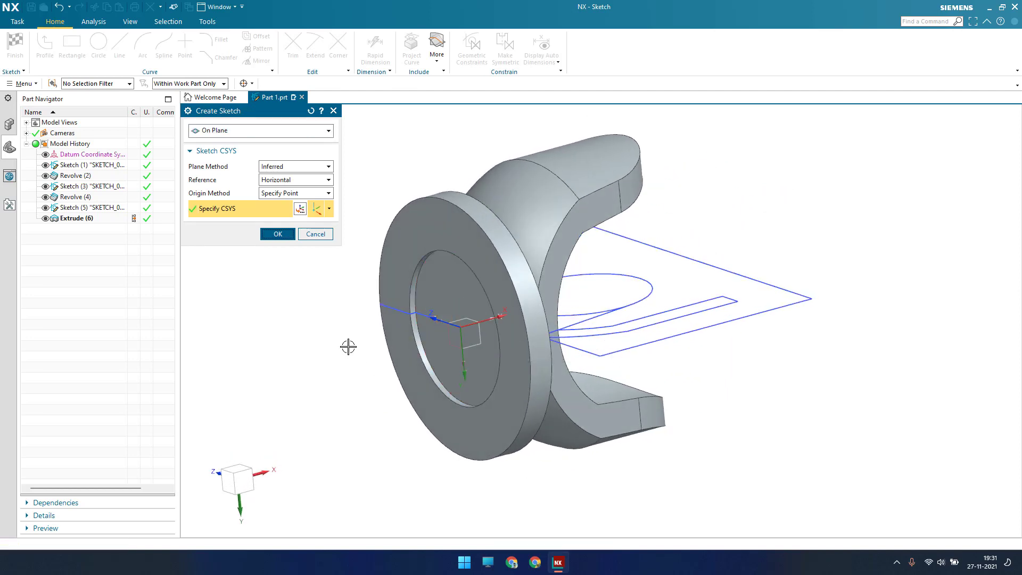
{"action": "middle_click", "coordinate": [348, 347]}
{"action": "scroll", "coordinate": [782, 269], "scroll_direction": "down", "scroll_amount": 2}
{"action": "scroll", "coordinate": [869, 237], "scroll_direction": "up", "scroll_amount": 5}
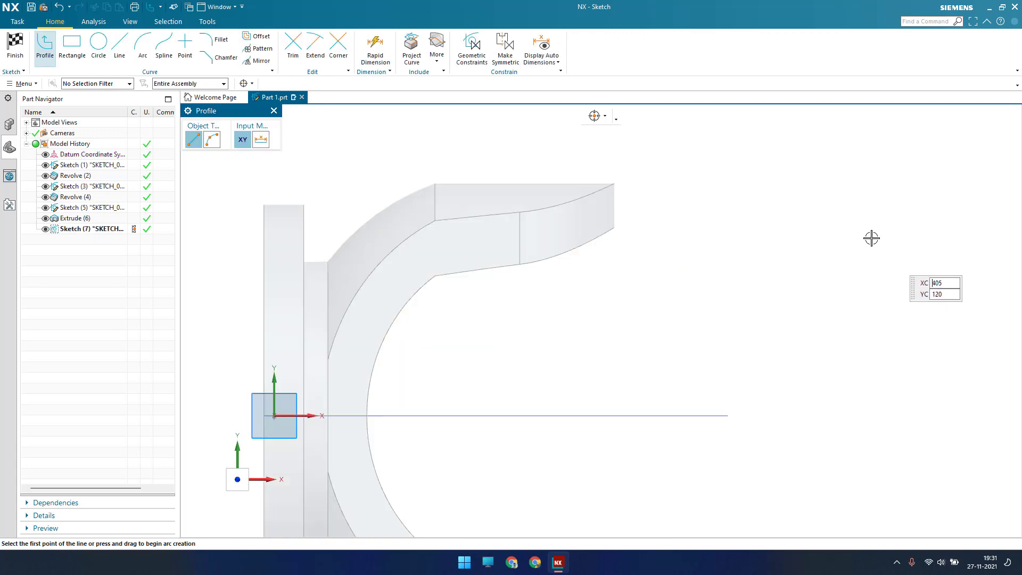
Step: Draw a rectangle about 58 mm wide and 14 mm high across the upper fork arm's outer edge
{"action": "middle_click_drag", "start_coordinate": [632, 294], "coordinate": [707, 324], "text": "shift"}
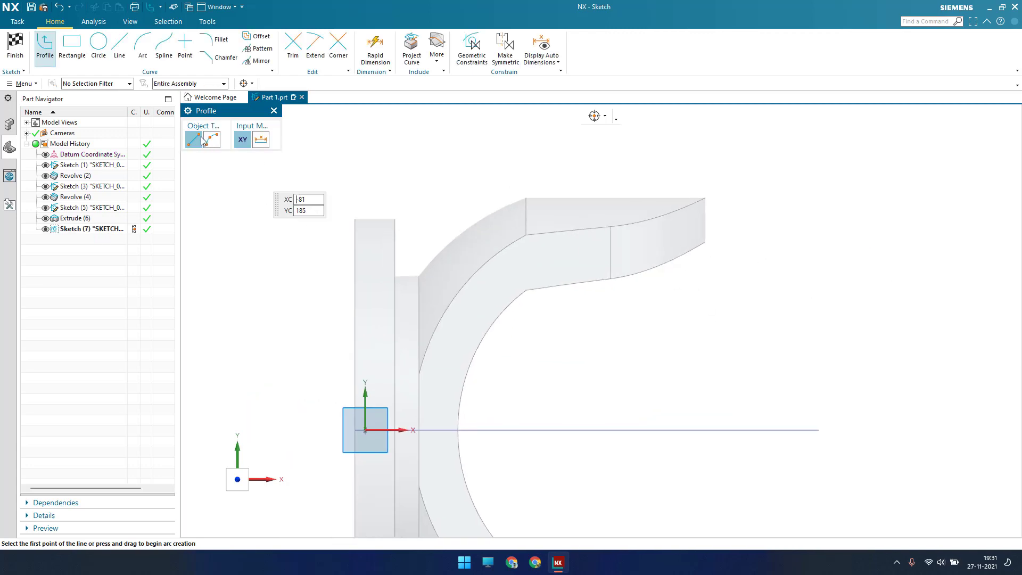
{"action": "left_click", "coordinate": [63, 45]}
{"action": "scroll", "coordinate": [529, 141], "scroll_direction": "up", "scroll_amount": 3}
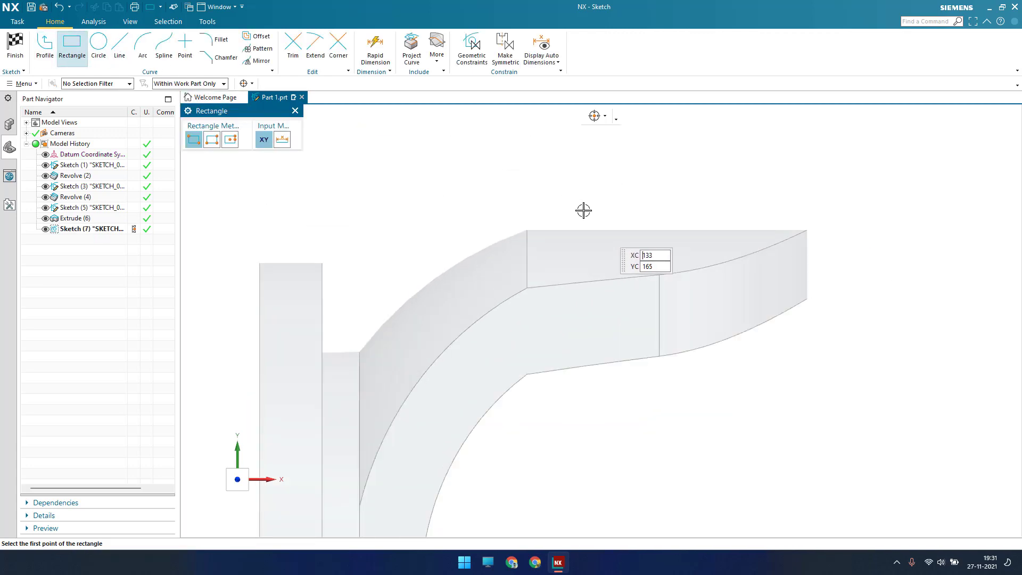
{"action": "left_click", "coordinate": [583, 211]}
{"action": "left_click", "coordinate": [718, 243]}
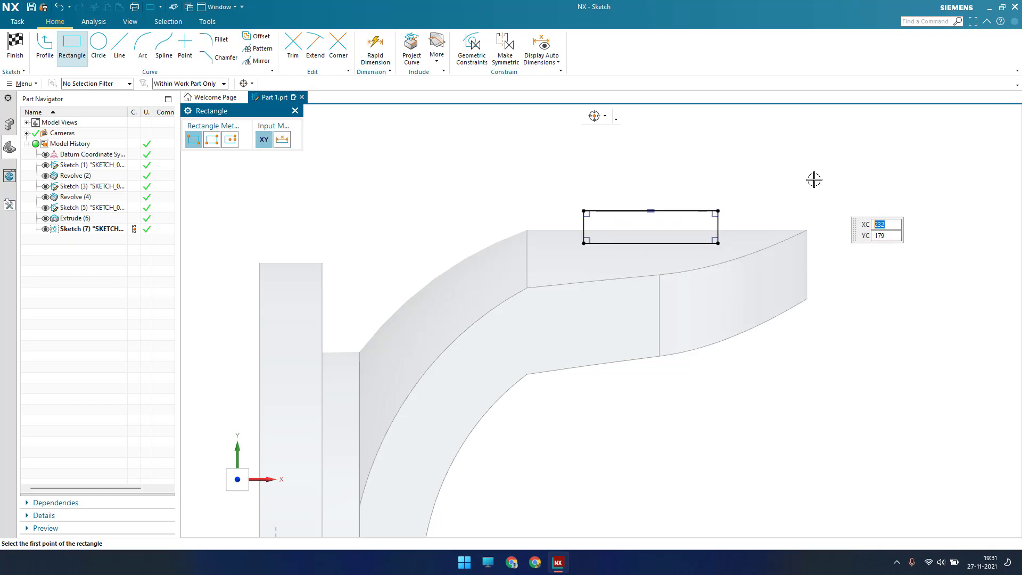
{"action": "key", "text": "Escape"}
{"action": "scroll", "coordinate": [787, 191], "scroll_direction": "down", "scroll_amount": 5}
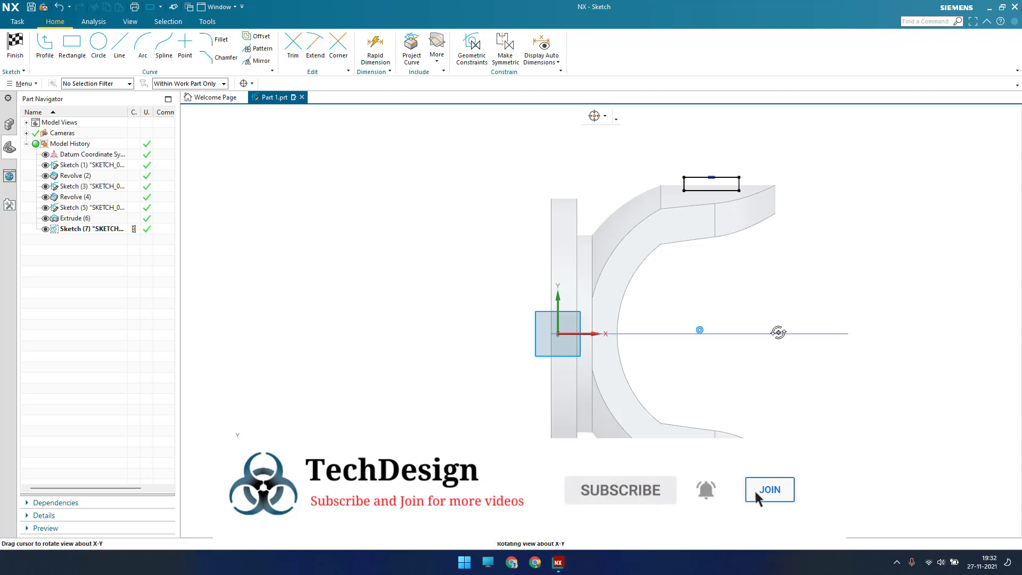
Step: Apply a Vertical Alignment constraint between the rectangle's lower corner nearest the flange and the center of the circle in the earlier sketch
{"action": "mouse_move", "coordinate": [776, 333]}
{"action": "middle_mouse_down"}
{"action": "mouse_move", "coordinate": [778, 311]}
{"action": "mouse_move", "coordinate": [782, 321]}
{"action": "mouse_move", "coordinate": [759, 334]}
{"action": "mouse_move", "coordinate": [733, 327]}
{"action": "middle_mouse_up"}
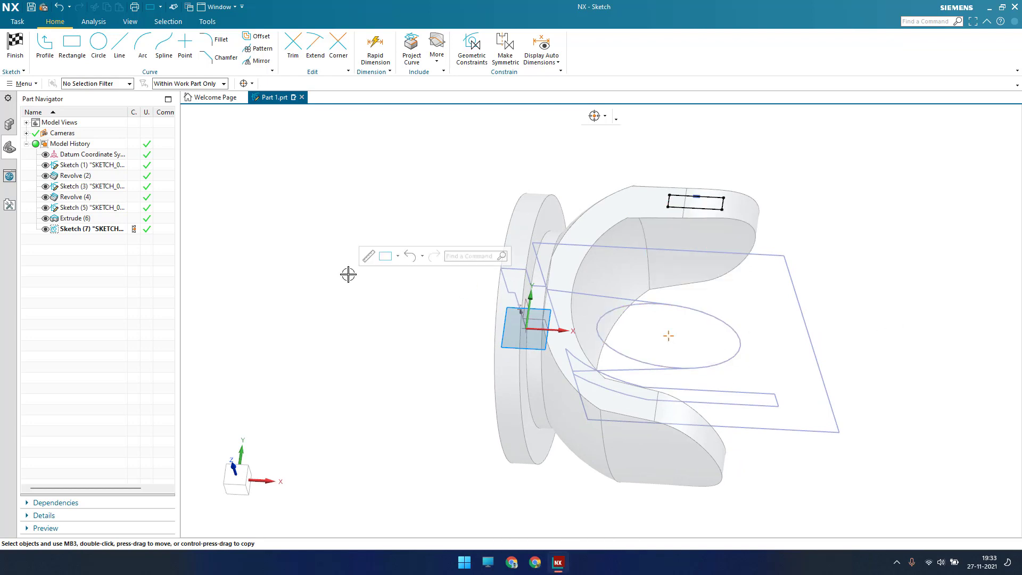
{"action": "key", "text": "c"}
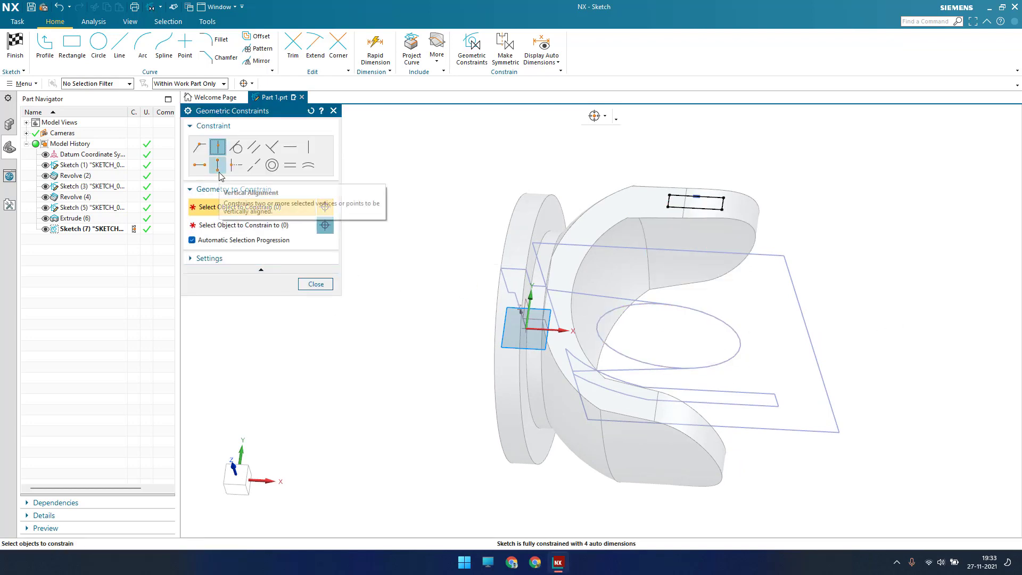
{"action": "left_click", "coordinate": [217, 165]}
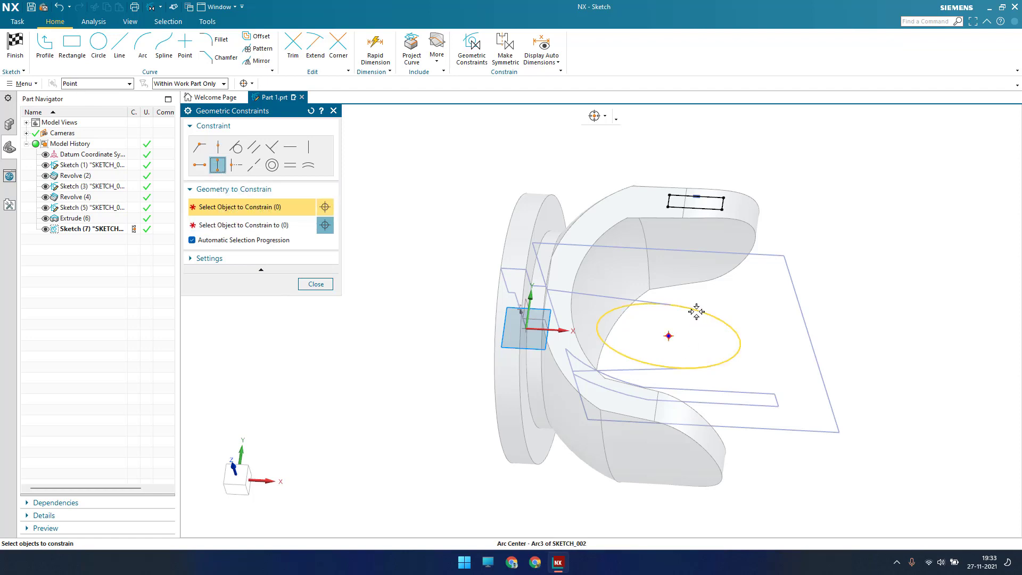
{"action": "left_click", "coordinate": [696, 308]}
{"action": "left_click", "coordinate": [697, 349]}
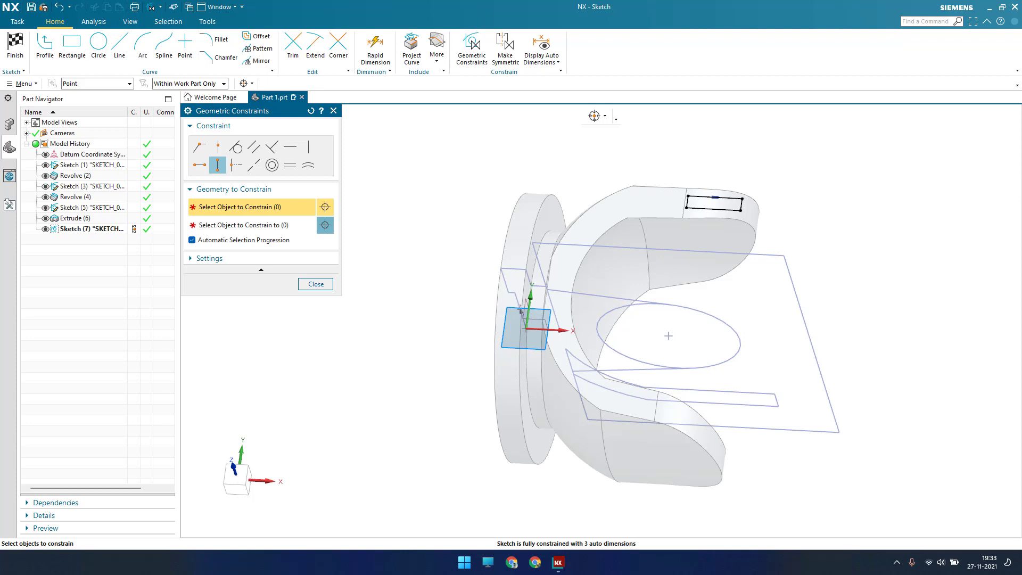
Step: Dimension the rectangle's height and set it to 8.4 mm
{"action": "key", "text": "F8"}
{"action": "scroll", "coordinate": [878, 255], "scroll_direction": "up", "scroll_amount": 5}
{"action": "scroll", "coordinate": [796, 252], "scroll_direction": "down", "scroll_amount": 6}
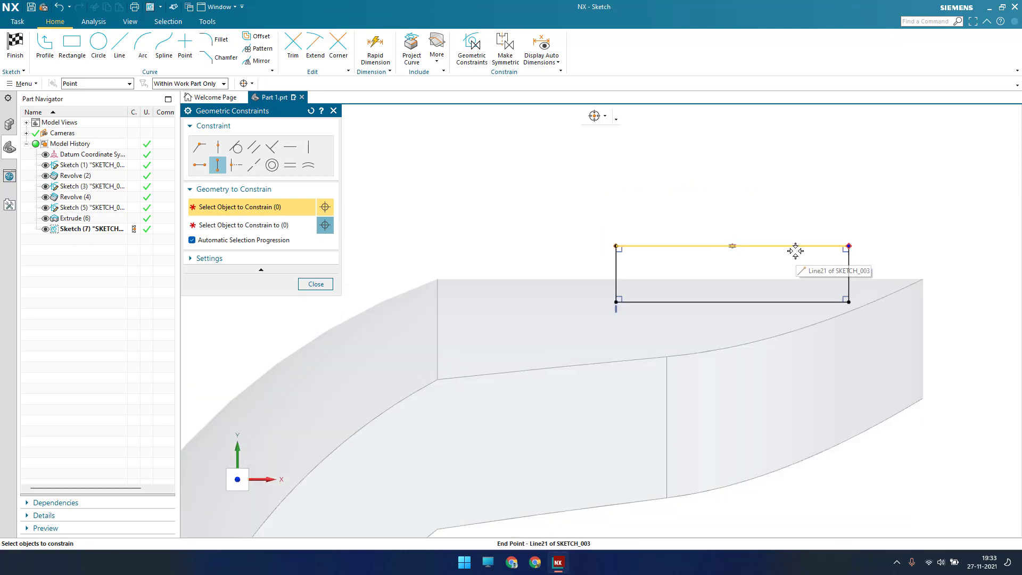
{"action": "scroll", "coordinate": [863, 267], "scroll_direction": "up", "scroll_amount": 4}
{"action": "key", "text": "Escape"}
{"action": "key", "text": "d"}
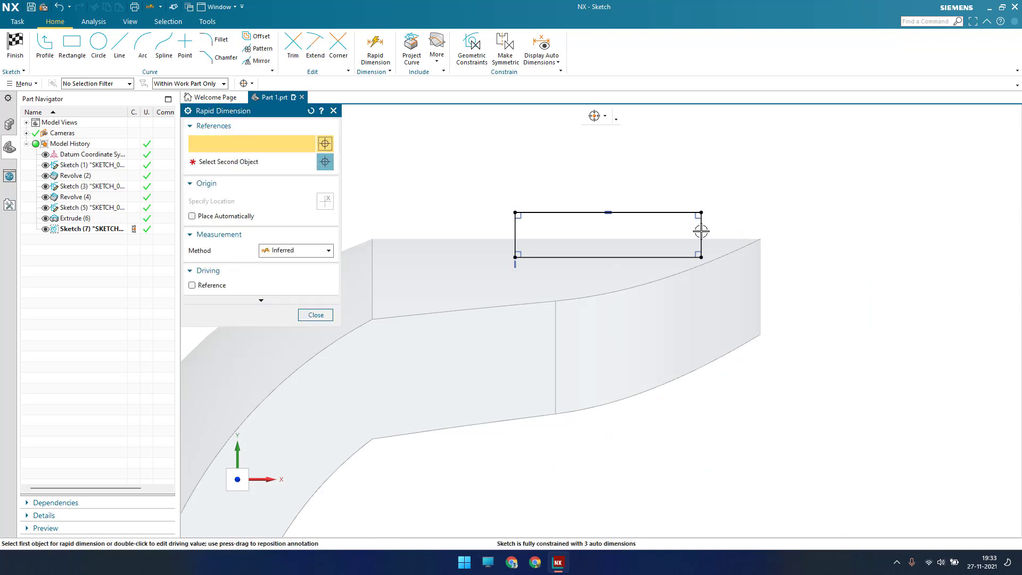
{"action": "left_click", "coordinate": [704, 229]}
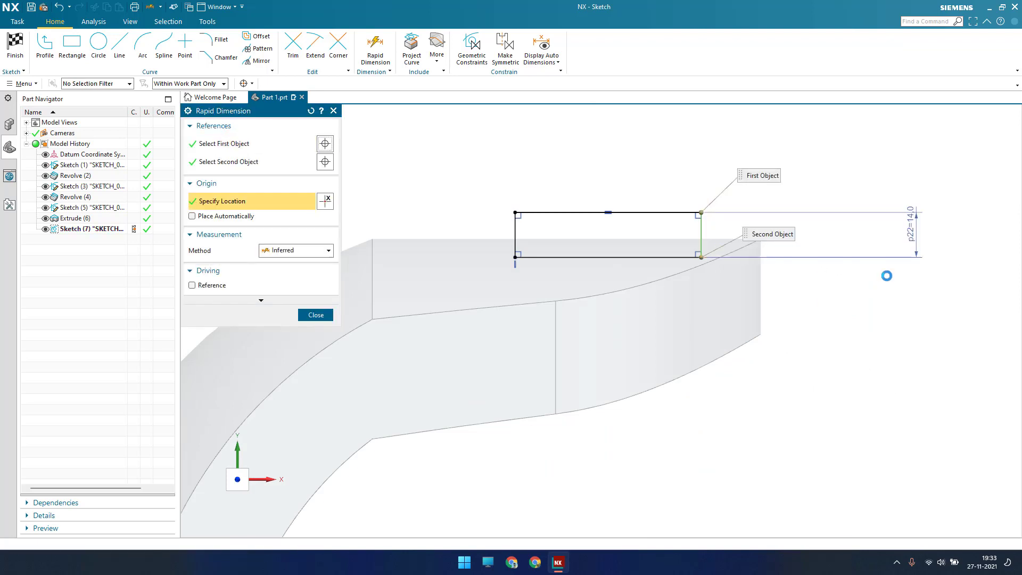
{"action": "left_click", "coordinate": [886, 276]}
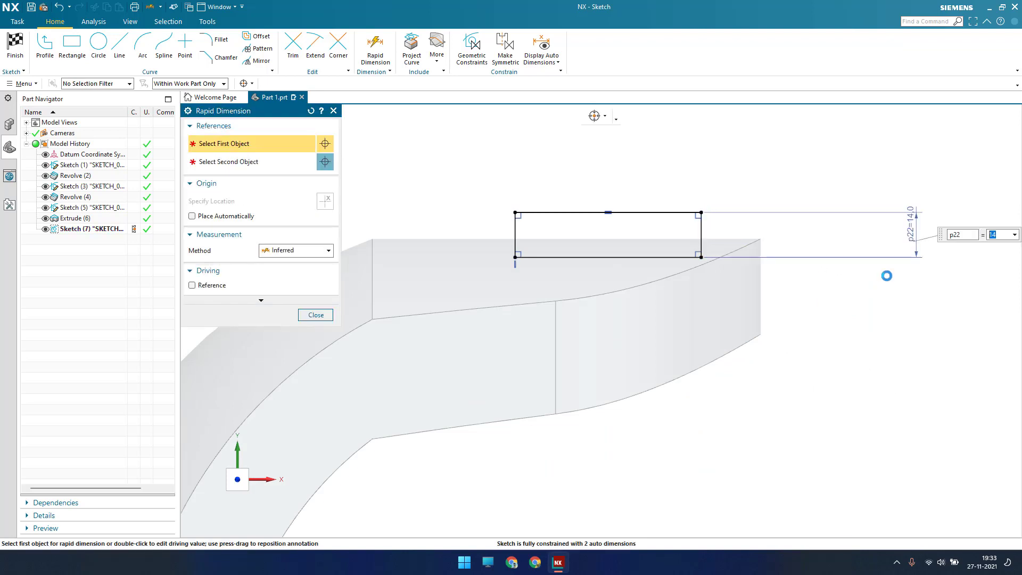
{"action": "type", "text": "8.4"}
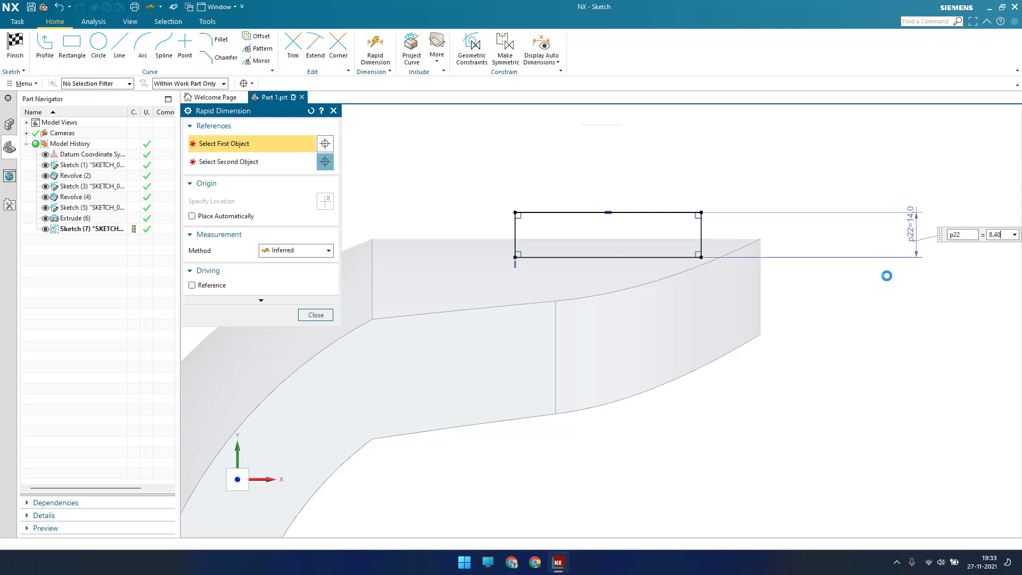
{"action": "key", "text": "Return"}
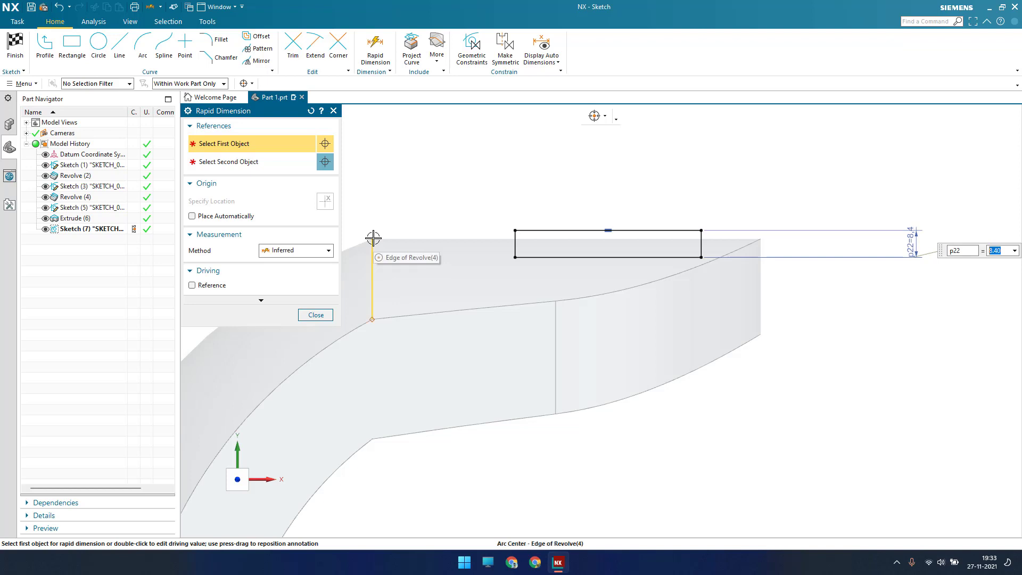
Step: Create an intersection point where the upper arm's curved outer edge crosses the sketch plane
{"action": "scroll", "coordinate": [828, 294], "scroll_direction": "down", "scroll_amount": 3}
{"action": "scroll", "coordinate": [657, 277], "scroll_direction": "up", "scroll_amount": 5}
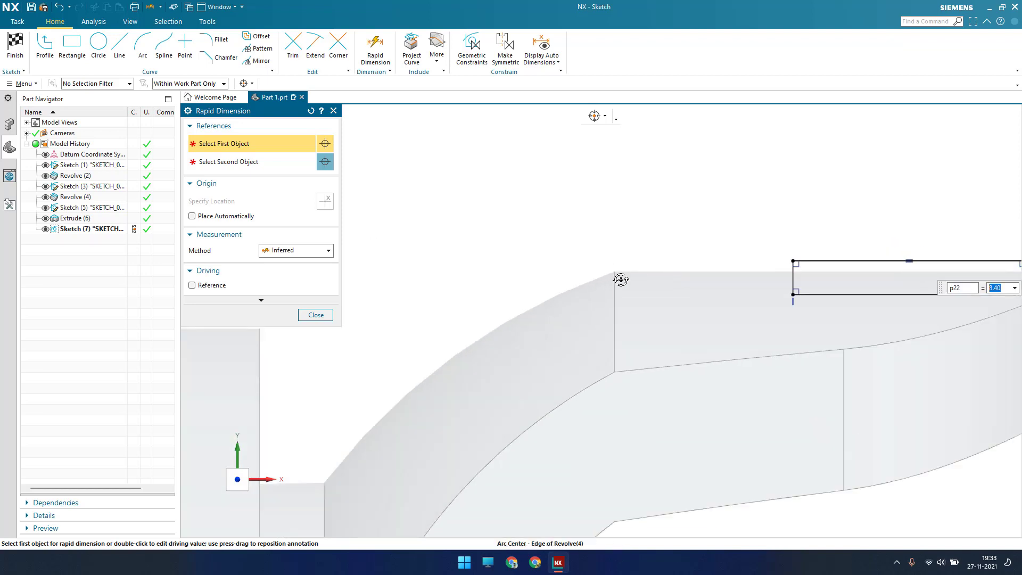
{"action": "middle_click_drag", "start_coordinate": [620, 280], "coordinate": [623, 287]}
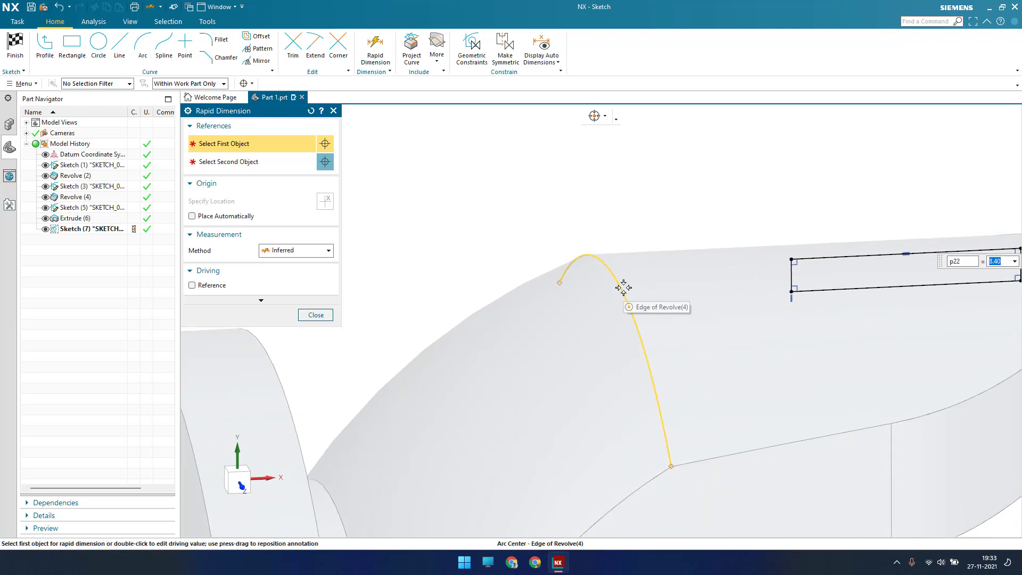
{"action": "left_click", "coordinate": [316, 315]}
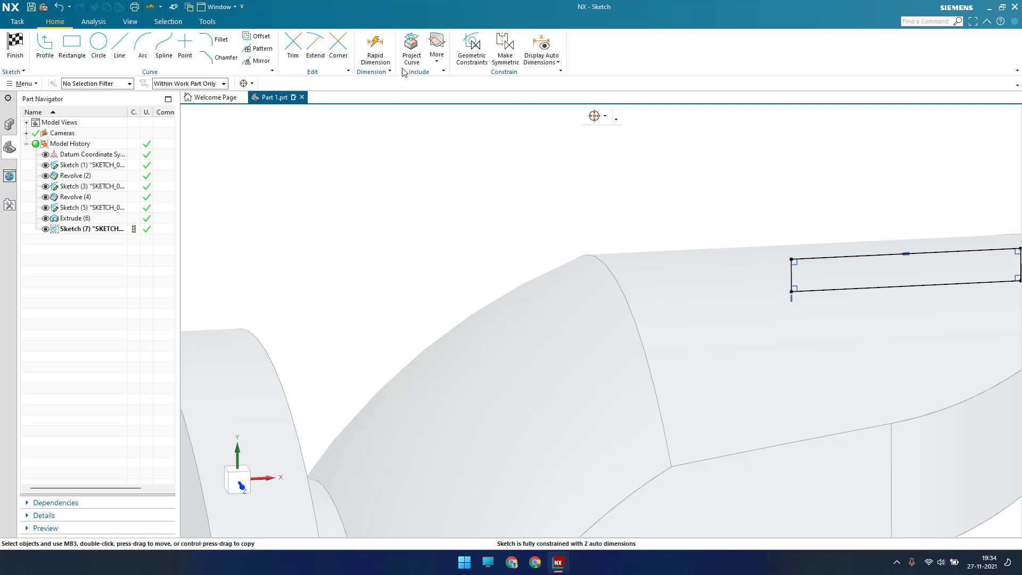
{"action": "left_click", "coordinate": [435, 62]}
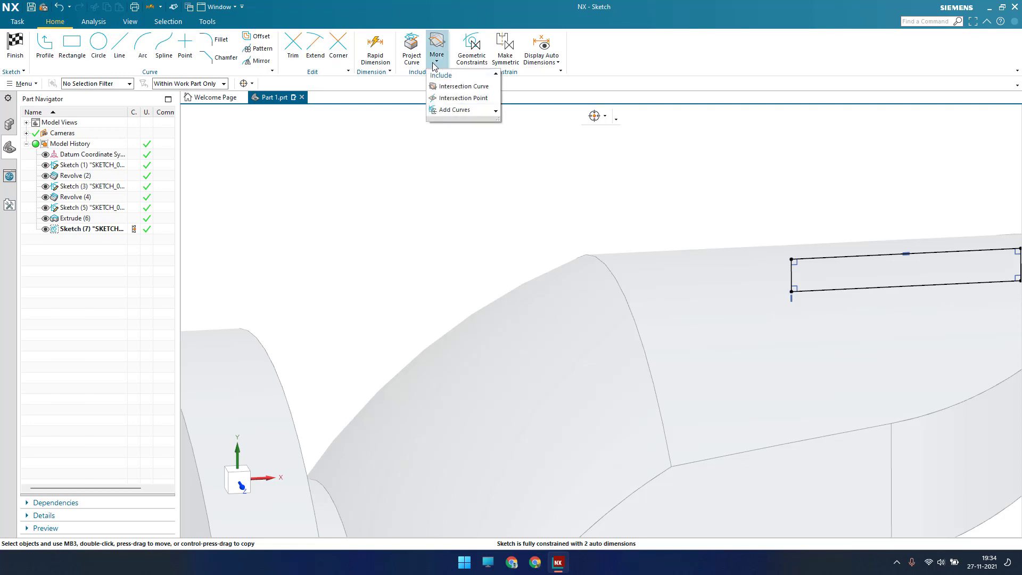
{"action": "left_click", "coordinate": [462, 98]}
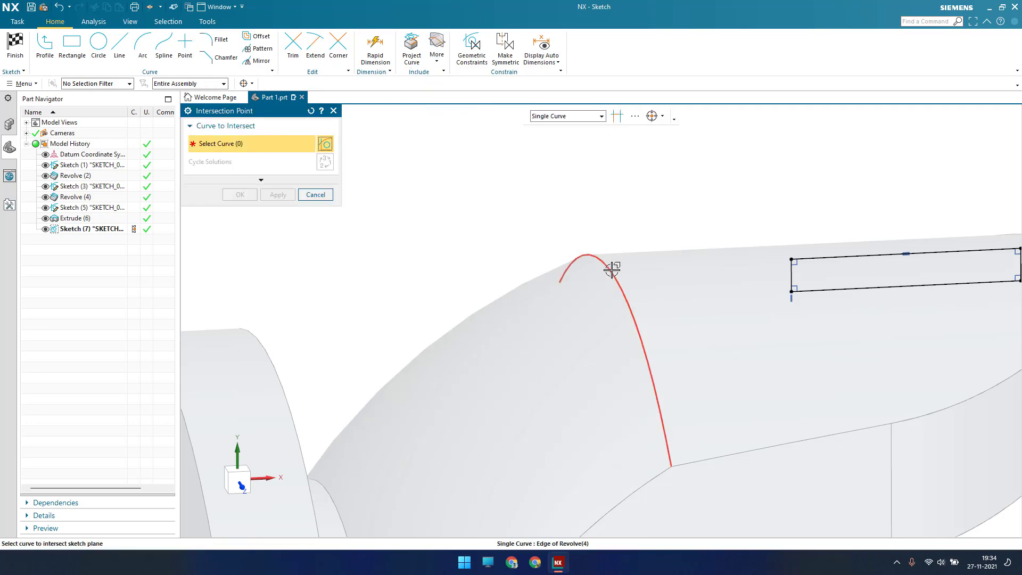
{"action": "left_click", "coordinate": [613, 266]}
{"action": "left_click", "coordinate": [250, 196]}
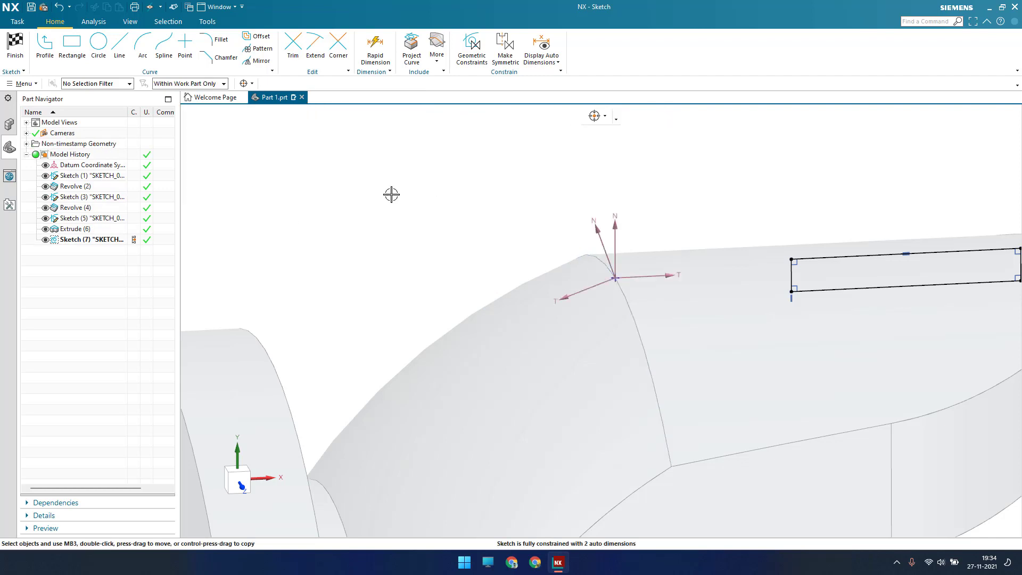
Step: Dimension the vertical distance from the intersection point to the rectangle's lower edge and set it to 7 mm
{"action": "key", "text": "shift+F8"}
{"action": "scroll", "coordinate": [479, 223], "scroll_direction": "down", "scroll_amount": 2}
{"action": "scroll", "coordinate": [319, 292], "scroll_direction": "up", "scroll_amount": 4}
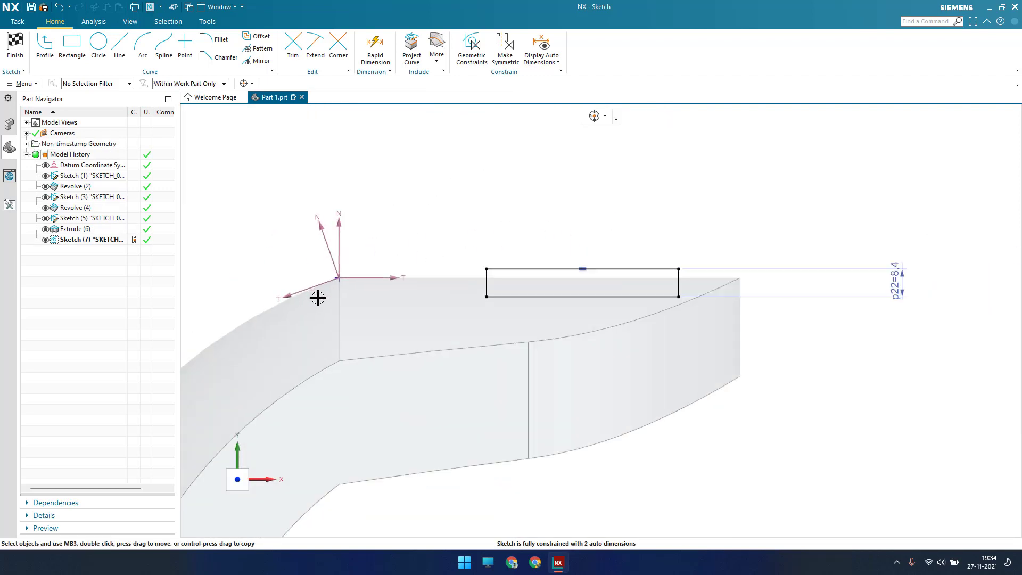
{"action": "scroll", "coordinate": [351, 263], "scroll_direction": "down", "scroll_amount": 1}
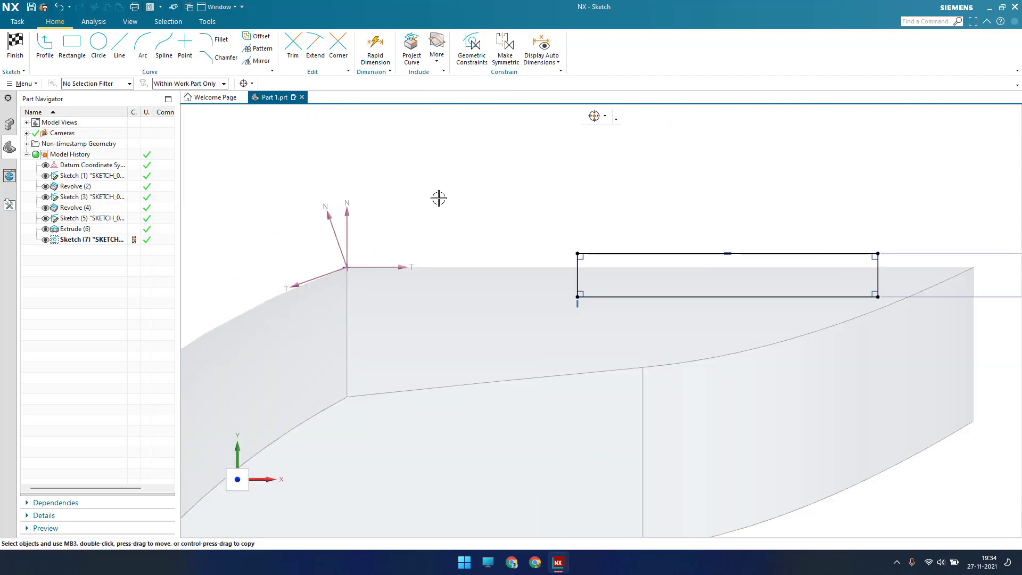
{"action": "key", "text": "d"}
{"action": "left_click", "coordinate": [347, 267]}
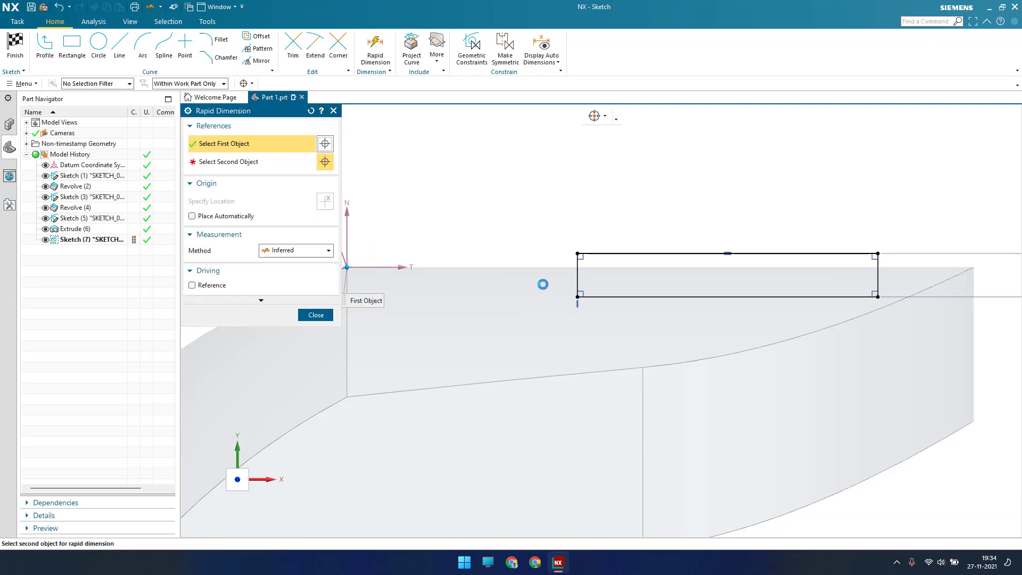
{"action": "left_click", "coordinate": [577, 290]}
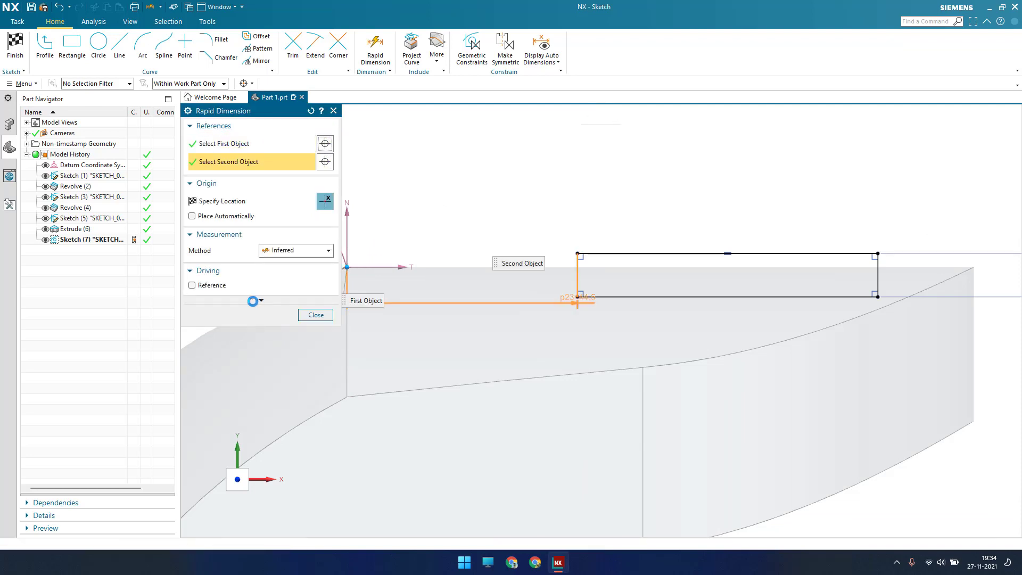
{"action": "left_click", "coordinate": [619, 289]}
{"action": "type", "text": "7"}
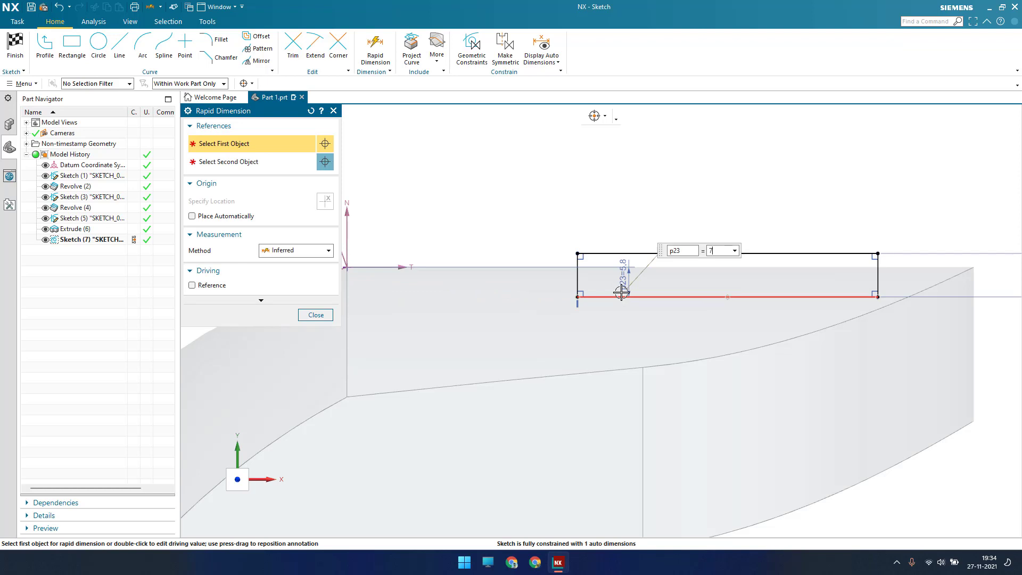
{"action": "key", "text": "Return"}
{"action": "key", "text": "Escape"}
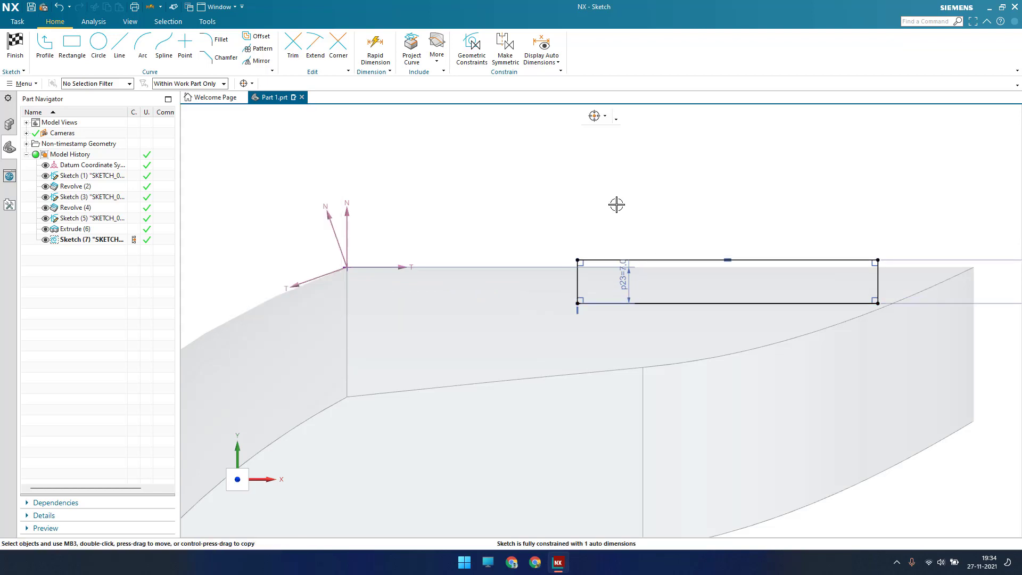
Step: Dimension the rectangle's width and set it to 44.55 mm
{"action": "scroll", "coordinate": [633, 215], "scroll_direction": "down", "scroll_amount": 3}
{"action": "scroll", "coordinate": [650, 225], "scroll_direction": "up", "scroll_amount": 2}
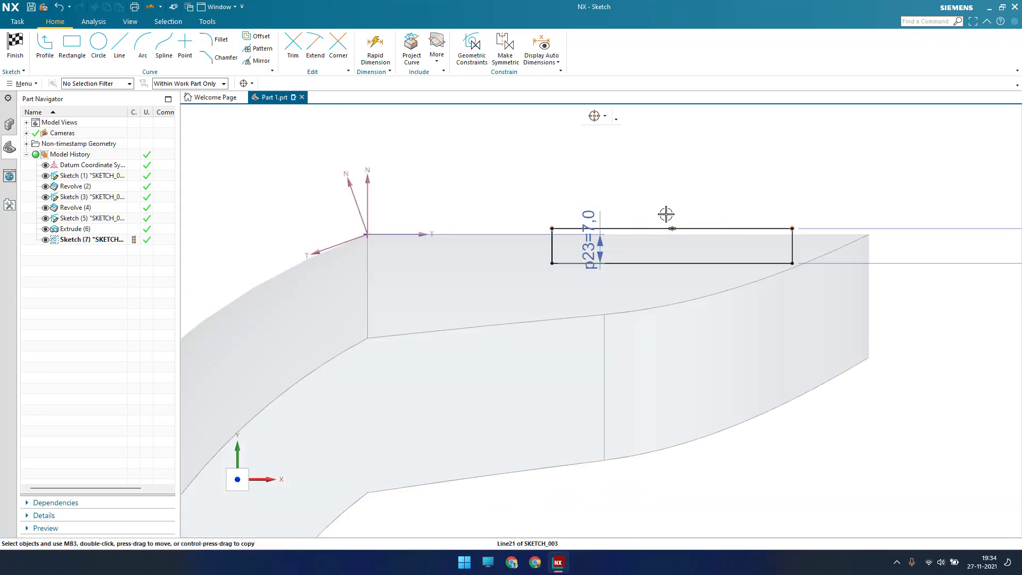
{"action": "key", "text": "d"}
{"action": "left_click", "coordinate": [629, 228]}
{"action": "left_click", "coordinate": [648, 143]}
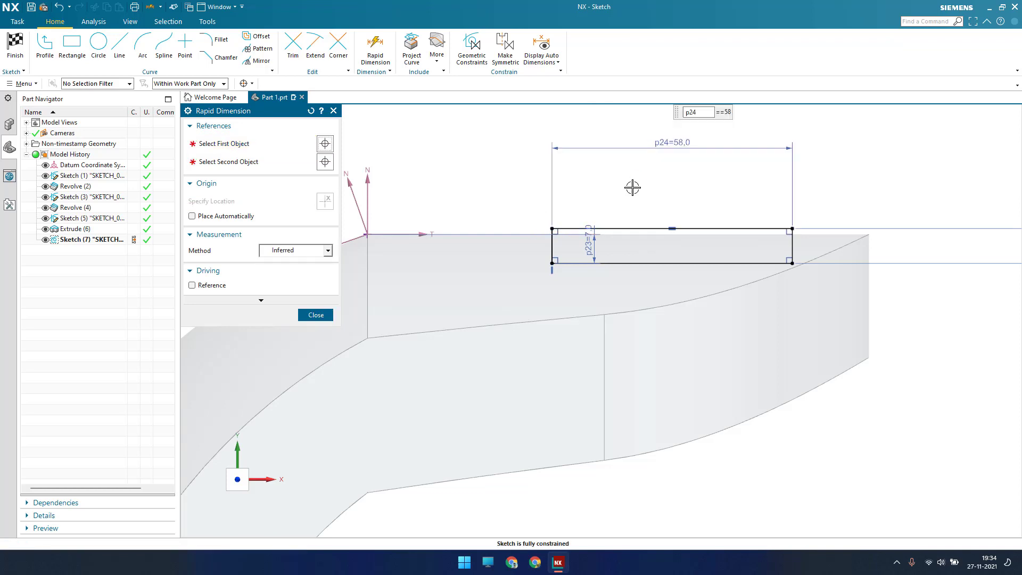
{"action": "type", "text": "44"}
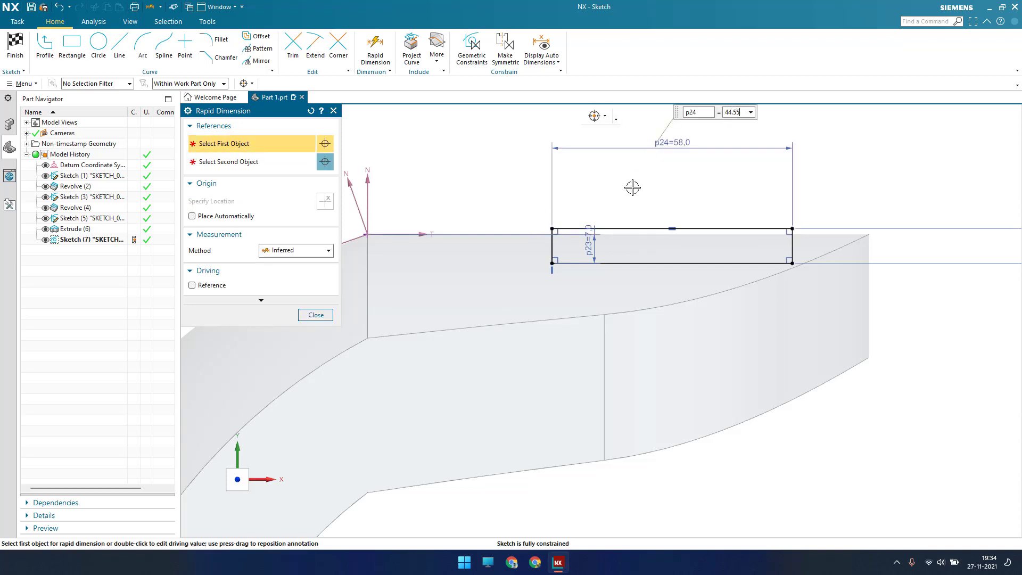
{"action": "type", "text": ".55"}
{"action": "key", "text": "Return"}
{"action": "key", "text": "Escape"}
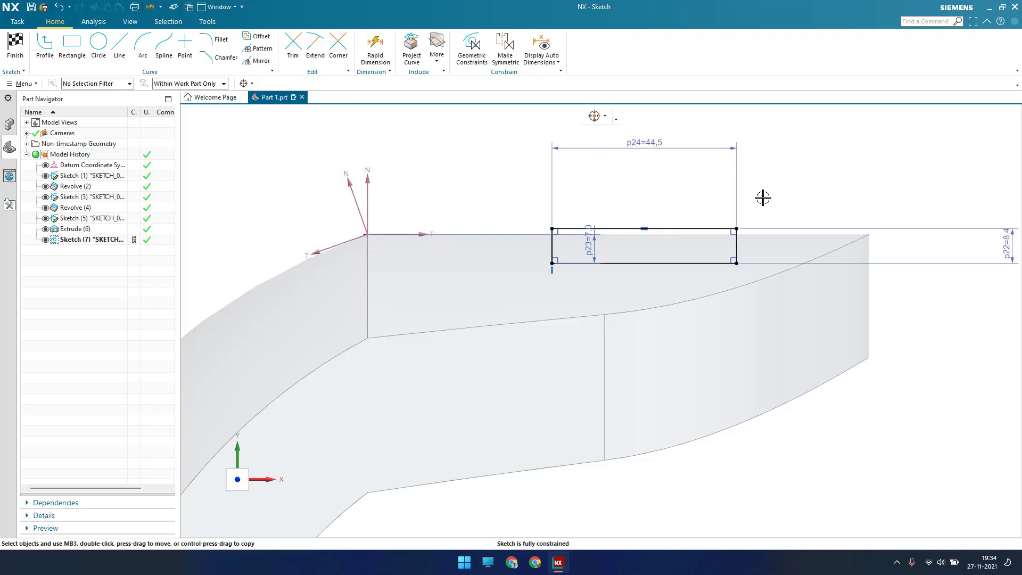
Step: Mirror the dimensioned rectangle's four curves about the sketch's X axis onto the lower fork arm
{"action": "scroll", "coordinate": [763, 197], "scroll_direction": "down", "scroll_amount": 4}
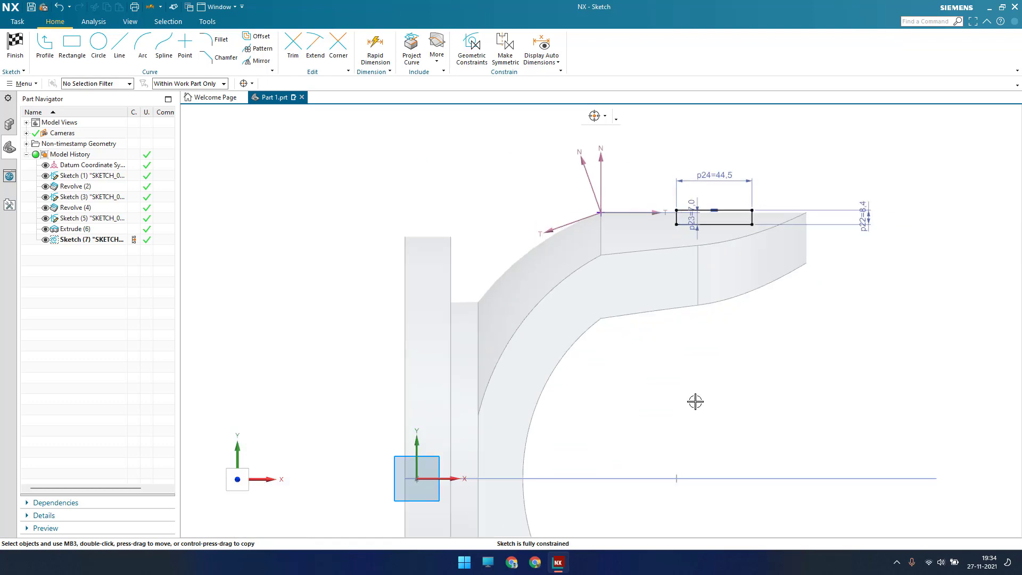
{"action": "middle_click_drag", "start_coordinate": [706, 385], "coordinate": [703, 352], "text": "shift"}
{"action": "scroll", "coordinate": [699, 332], "scroll_direction": "down", "scroll_amount": 3}
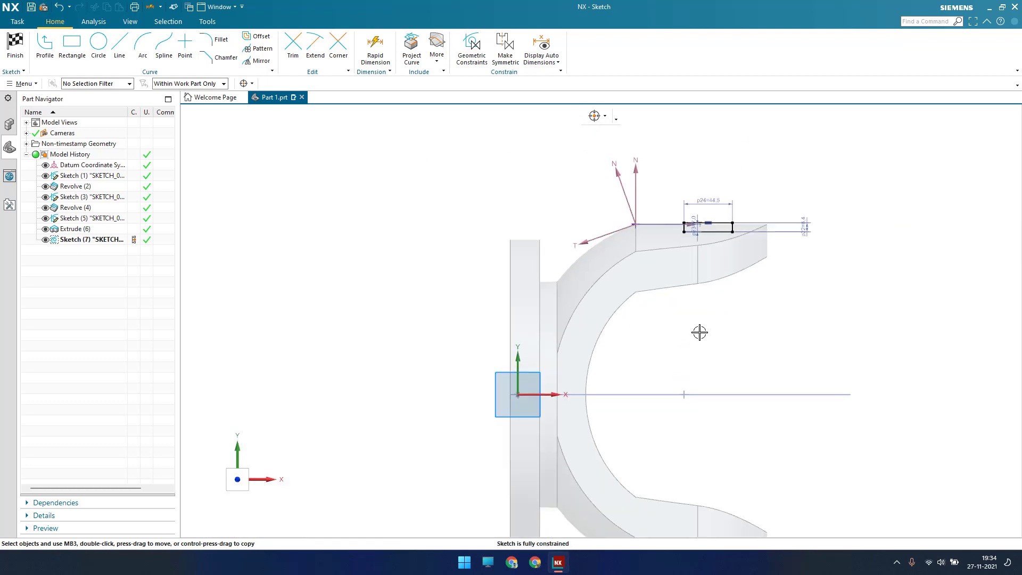
{"action": "scroll", "coordinate": [711, 327], "scroll_direction": "up", "scroll_amount": 6}
{"action": "scroll", "coordinate": [534, 339], "scroll_direction": "down", "scroll_amount": 8}
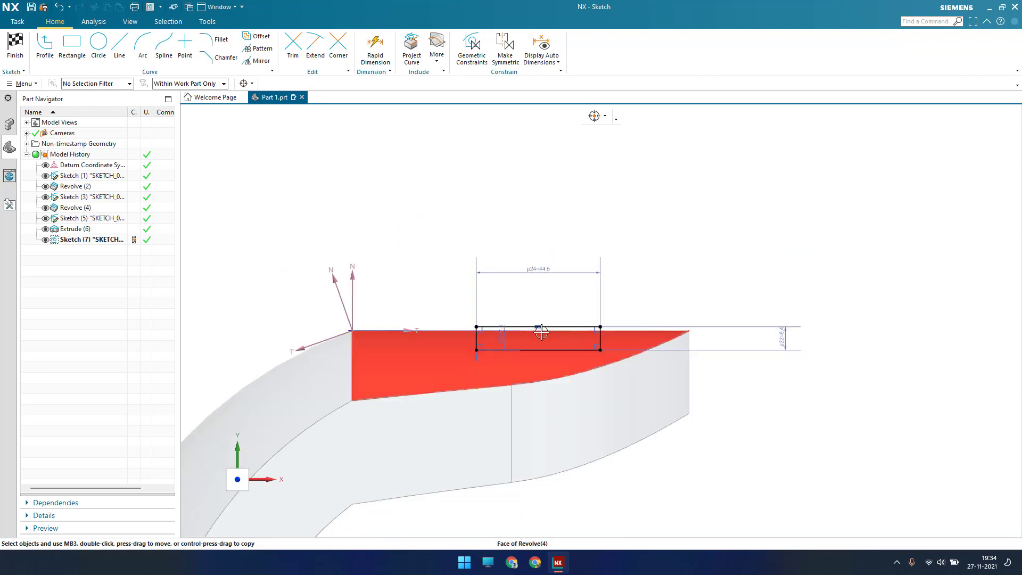
{"action": "scroll", "coordinate": [676, 417], "scroll_direction": "up", "scroll_amount": 5}
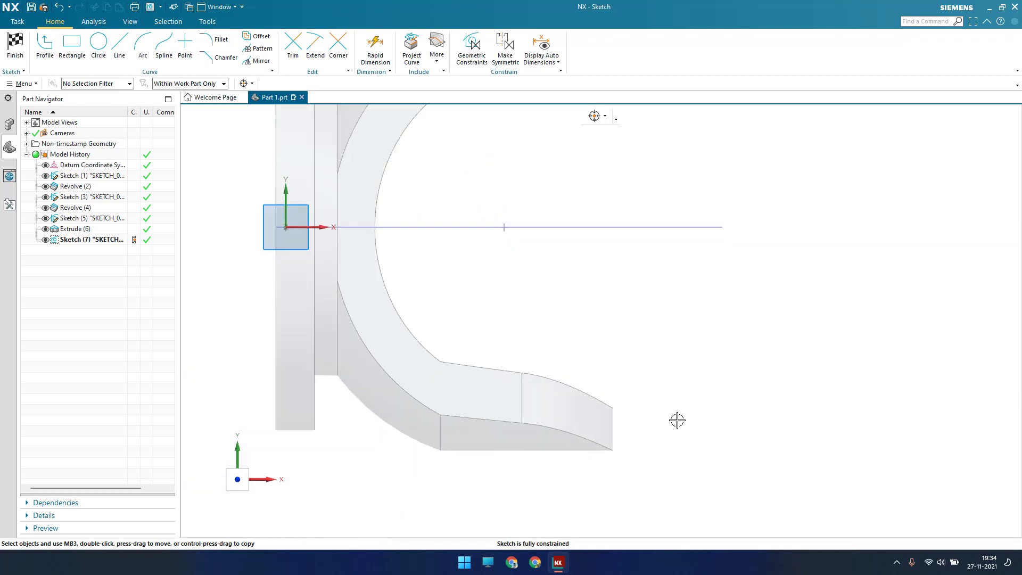
{"action": "left_click", "coordinate": [260, 62]}
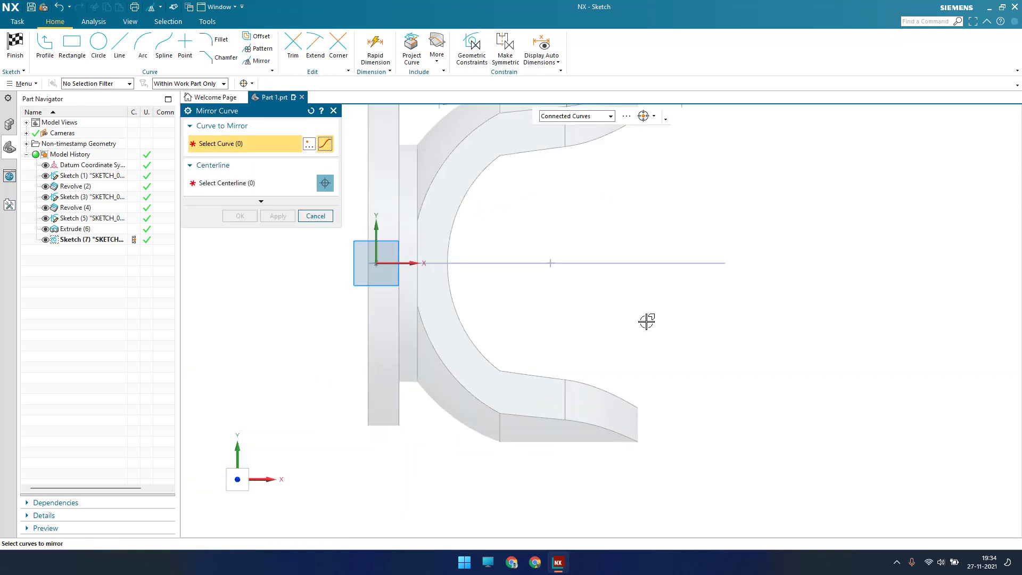
{"action": "scroll", "coordinate": [599, 162], "scroll_direction": "down", "scroll_amount": 3}
{"action": "scroll", "coordinate": [606, 153], "scroll_direction": "up", "scroll_amount": 6}
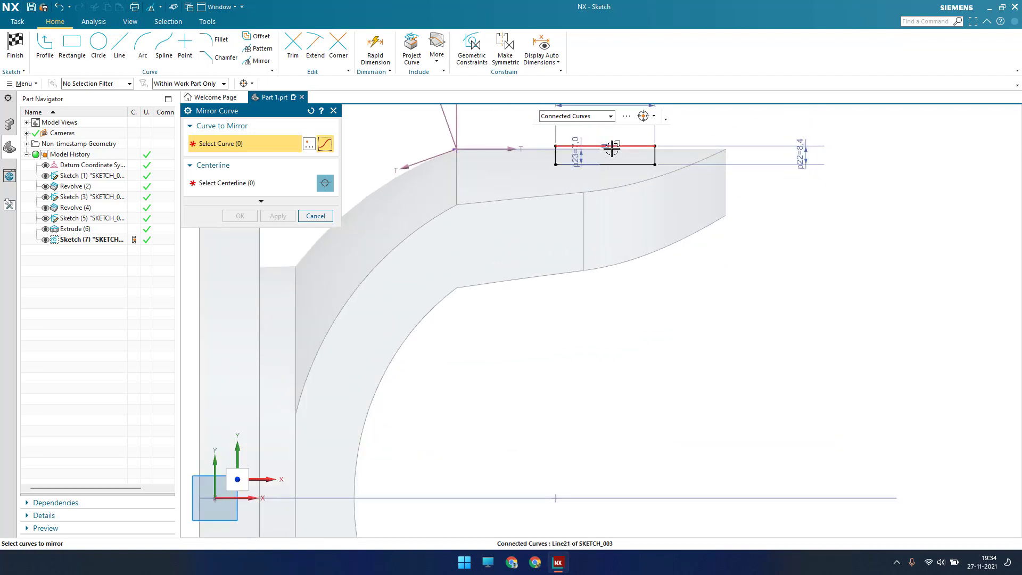
{"action": "left_click", "coordinate": [612, 147]}
{"action": "left_click", "coordinate": [250, 183]}
{"action": "scroll", "coordinate": [714, 271], "scroll_direction": "down", "scroll_amount": 4}
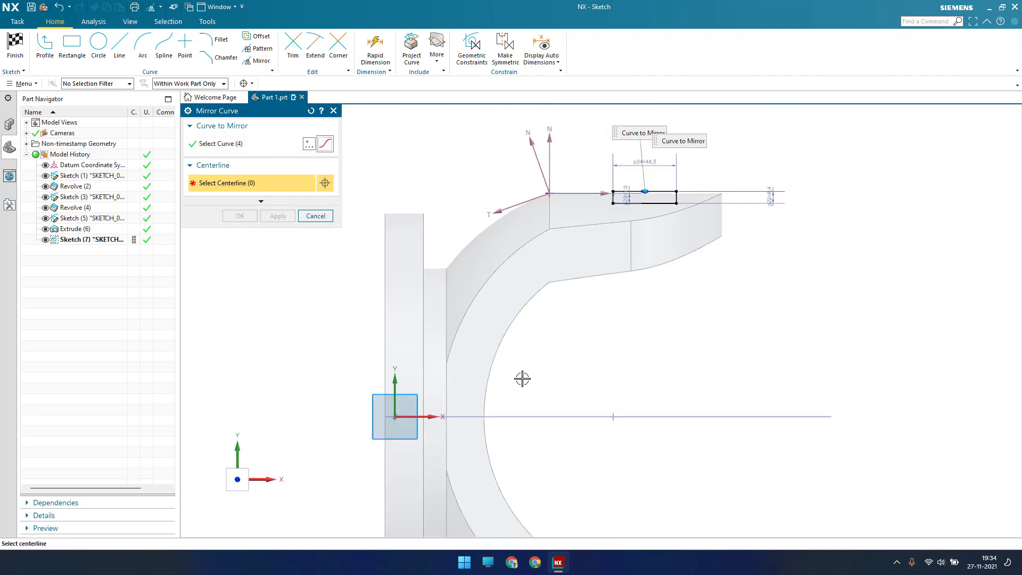
{"action": "left_click", "coordinate": [426, 416]}
{"action": "middle_click_drag", "start_coordinate": [633, 326], "coordinate": [647, 479]}
{"action": "left_click", "coordinate": [240, 216]}
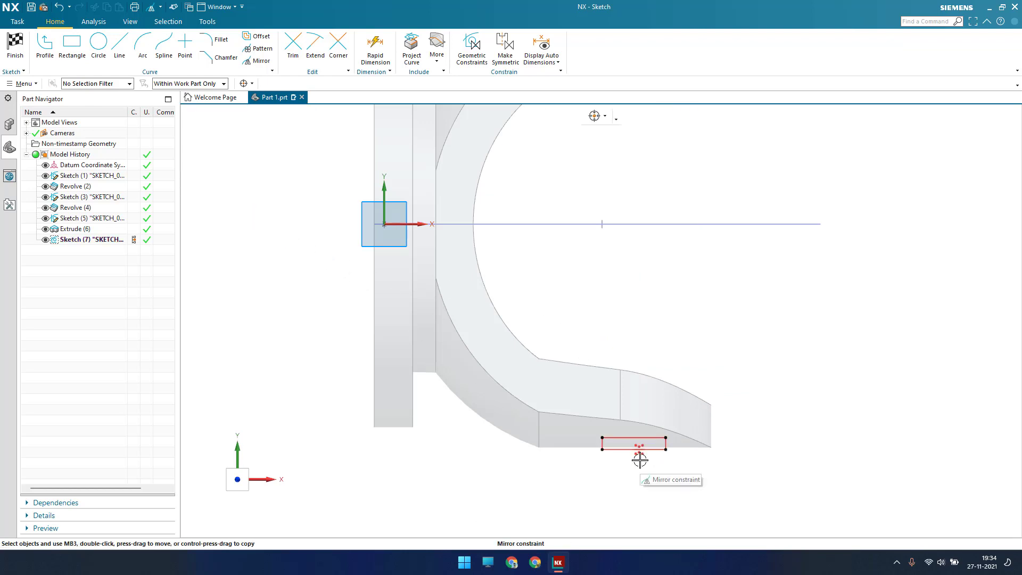
Step: Finish the sketch containing the two fork-arm rectangles
{"action": "scroll", "coordinate": [639, 459], "scroll_direction": "down", "scroll_amount": 2}
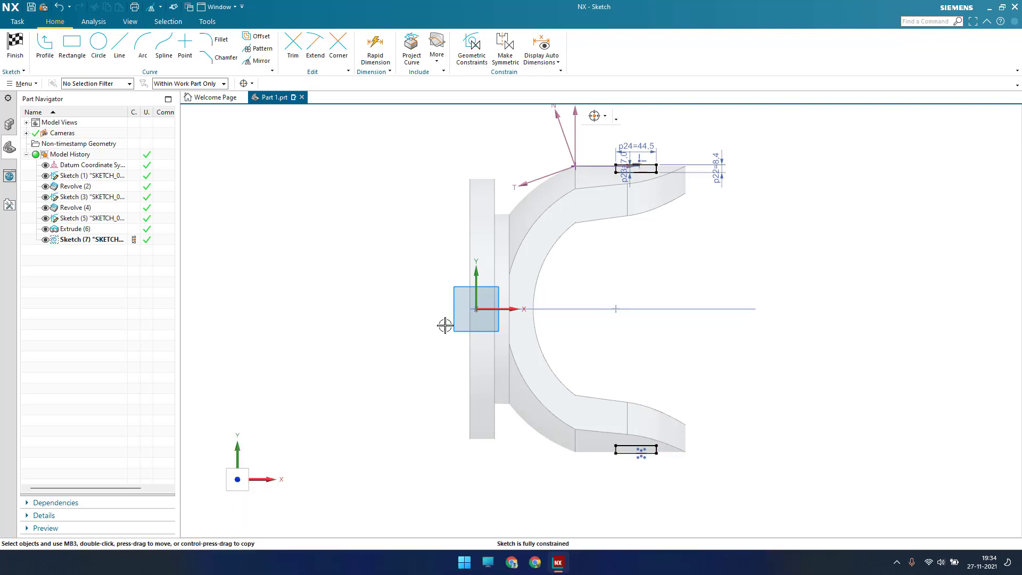
{"action": "left_click", "coordinate": [15, 46]}
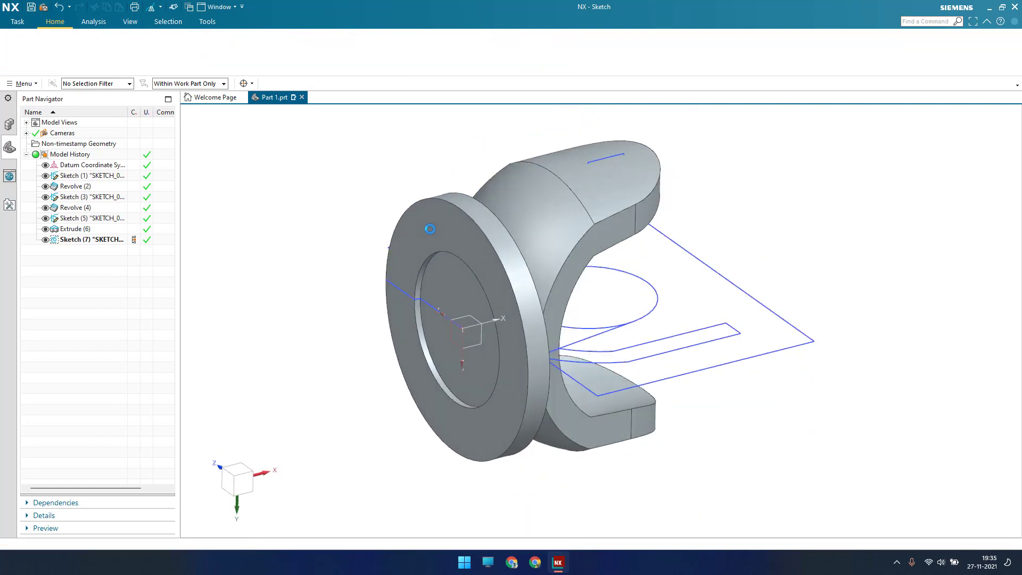
{"action": "mouse_move", "coordinate": [527, 181]}
{"action": "middle_mouse_down"}
{"action": "mouse_move", "coordinate": [504, 219]}
{"action": "mouse_move", "coordinate": [479, 229]}
{"action": "middle_mouse_up"}
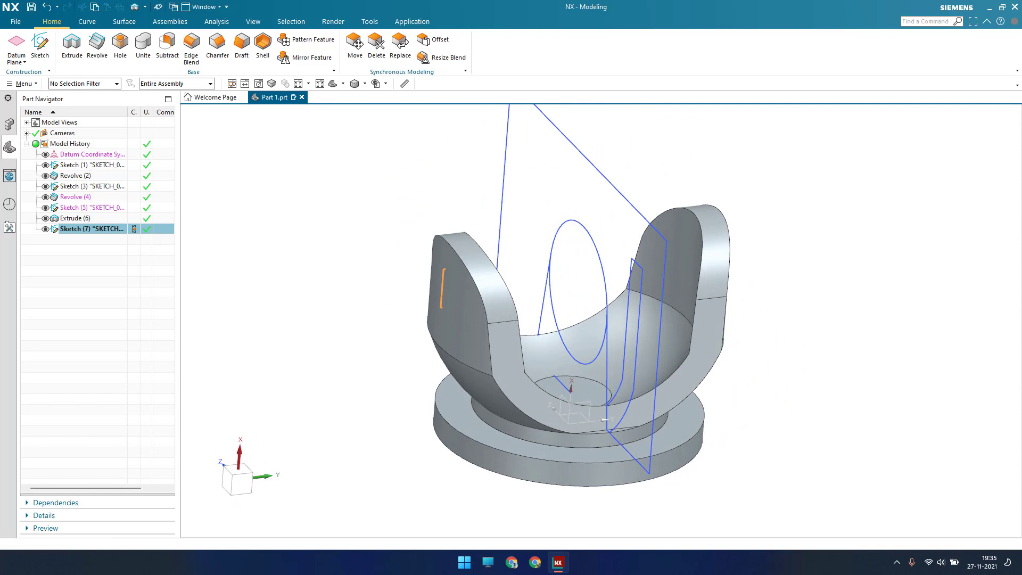
{"action": "scroll", "coordinate": [364, 287], "scroll_direction": "up", "scroll_amount": 2}
{"action": "left_click", "coordinate": [364, 288]}
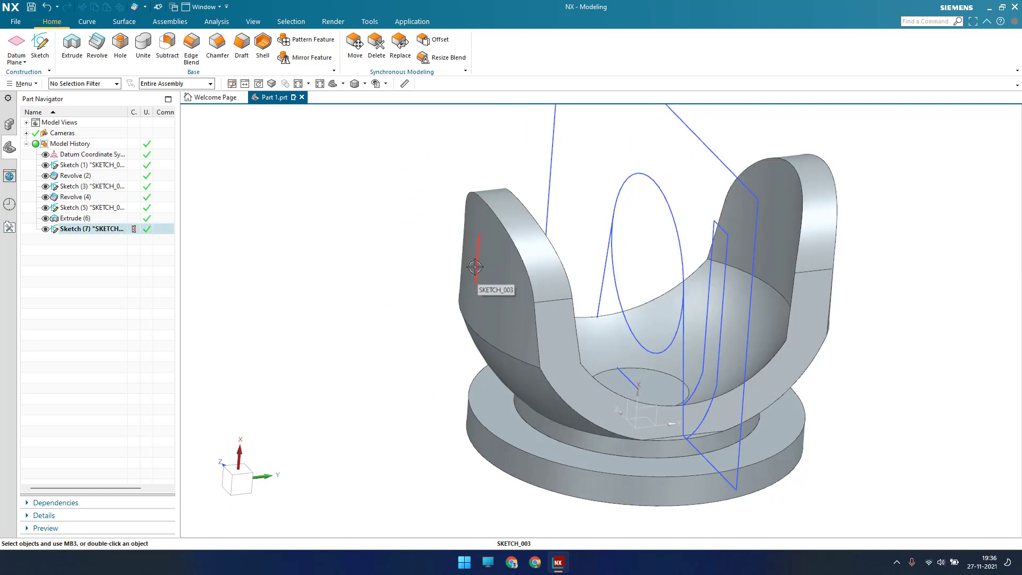
Step: Set up a 360° Revolve of both arm rectangles about a negative Y vector through one rectangle's outer corner nearest the flange
{"action": "left_click", "coordinate": [91, 49]}
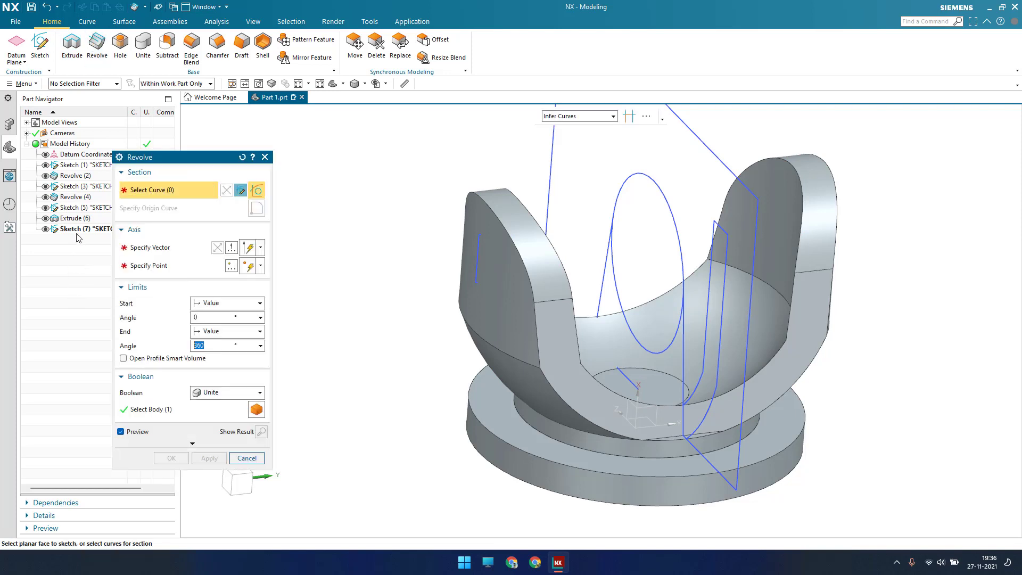
{"action": "left_click", "coordinate": [160, 247]}
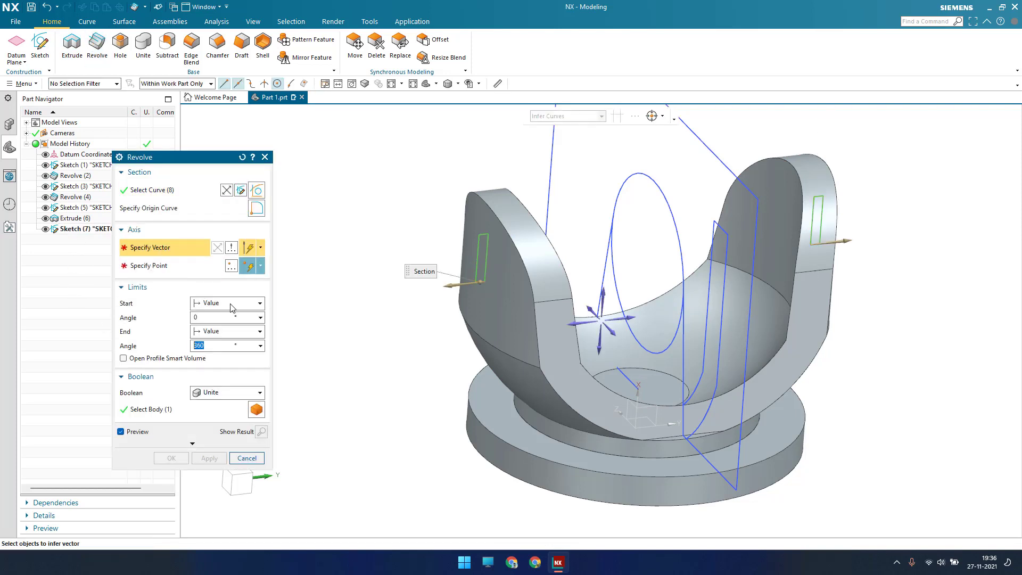
{"action": "left_click", "coordinate": [585, 323]}
{"action": "scroll", "coordinate": [490, 293], "scroll_direction": "down", "scroll_amount": 5}
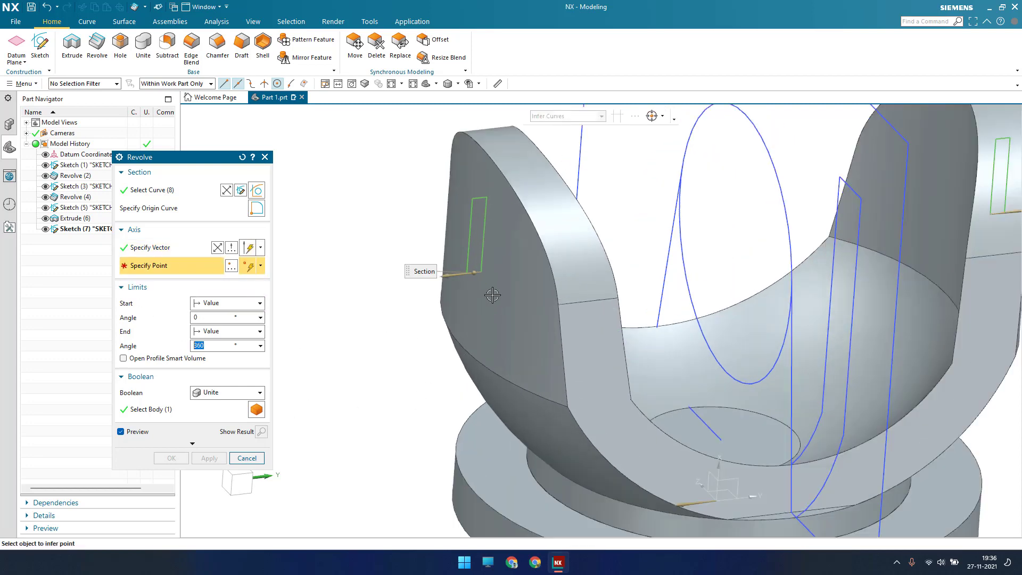
{"action": "scroll", "coordinate": [472, 250], "scroll_direction": "down", "scroll_amount": 3}
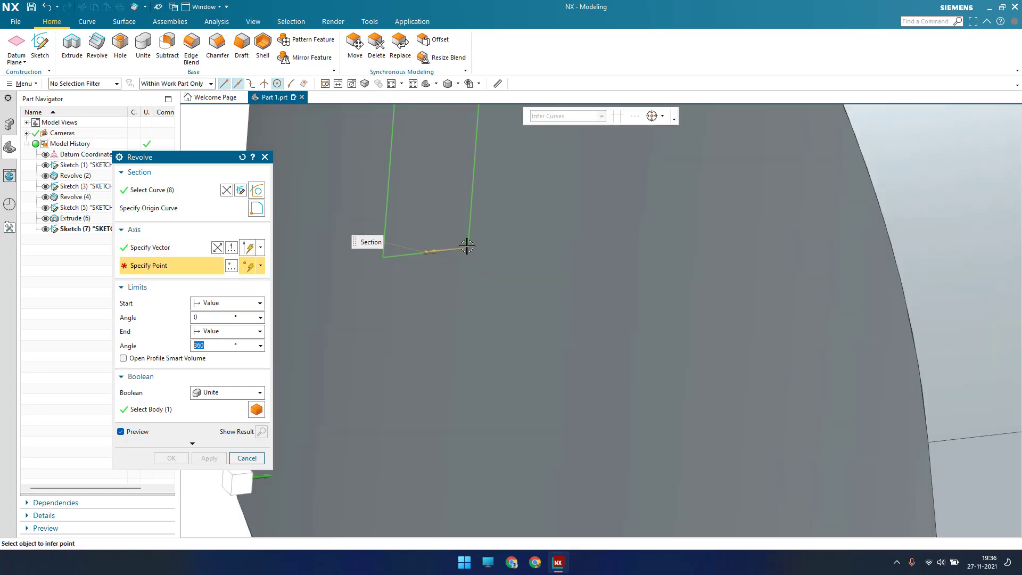
{"action": "left_click", "coordinate": [386, 256]}
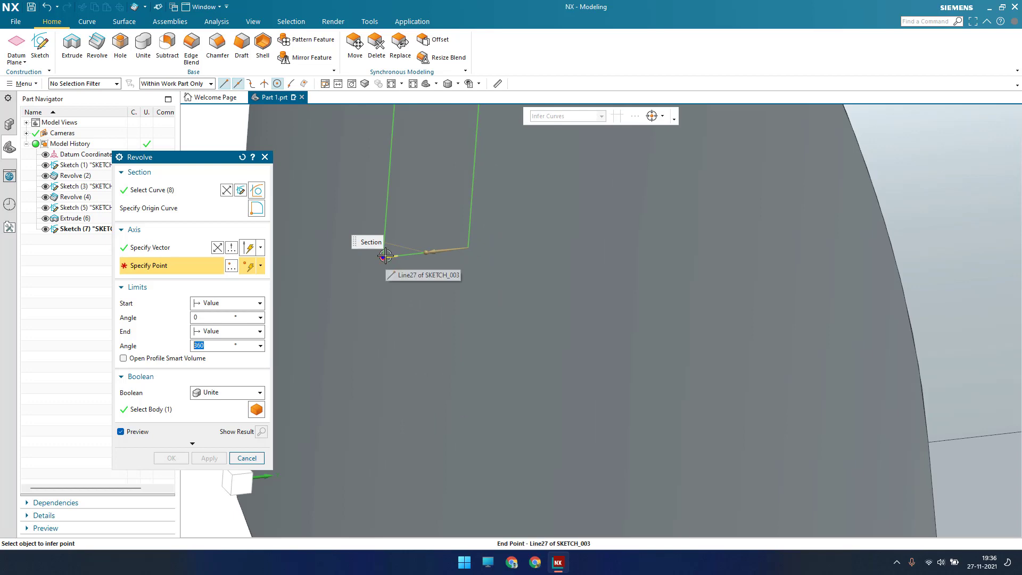
{"action": "scroll", "coordinate": [506, 282], "scroll_direction": "up", "scroll_amount": 5}
{"action": "scroll", "coordinate": [537, 273], "scroll_direction": "up", "scroll_amount": 4}
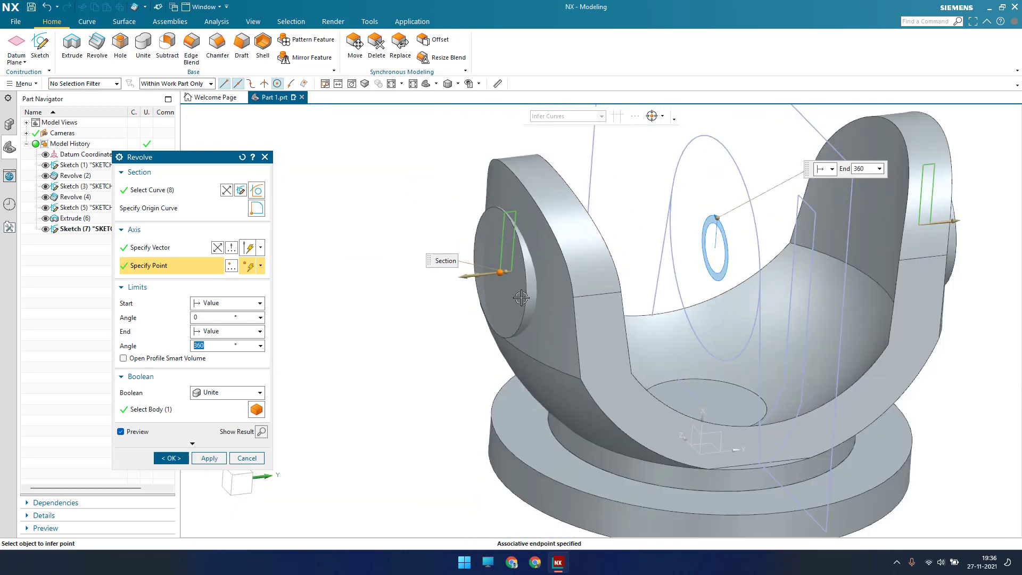
Step: Set the revolve's Boolean to Subtract and cut the circular recesses into both fork arms
{"action": "left_click", "coordinate": [207, 387]}
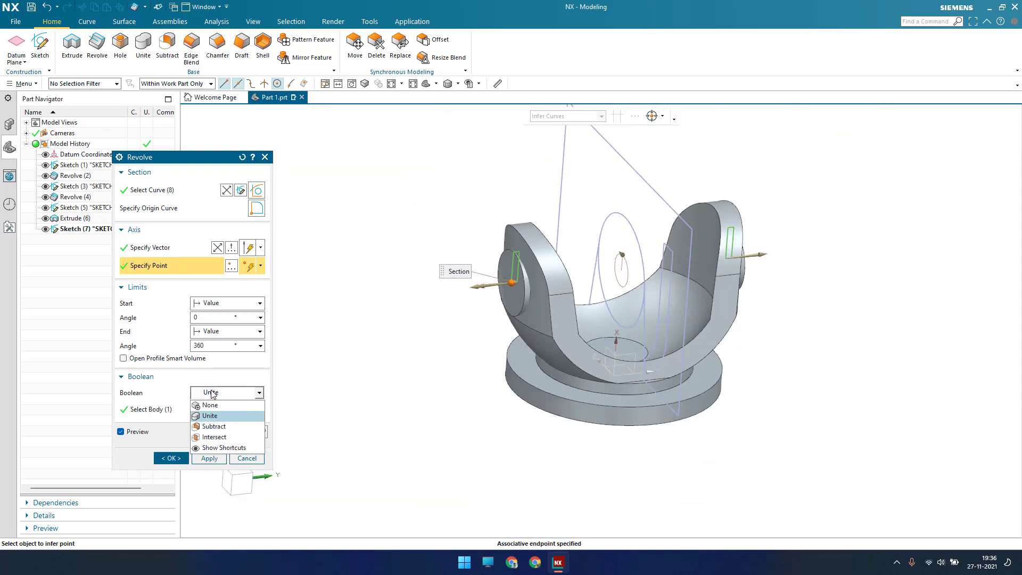
{"action": "left_click", "coordinate": [215, 423]}
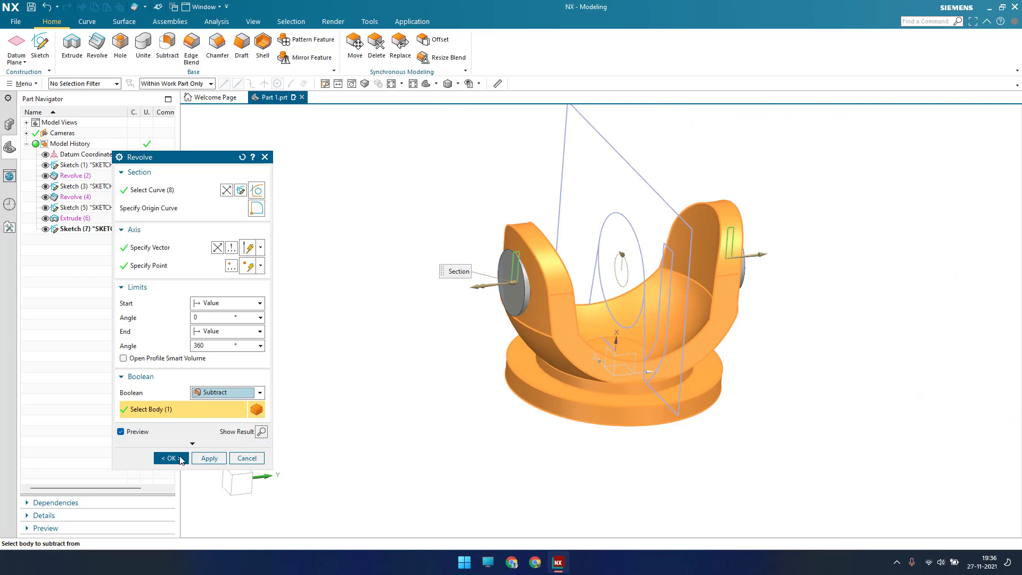
{"action": "left_click", "coordinate": [171, 459]}
Step: Start a new sketch on the XY datum plane
{"action": "scroll", "coordinate": [509, 261], "scroll_direction": "down", "scroll_amount": 5}
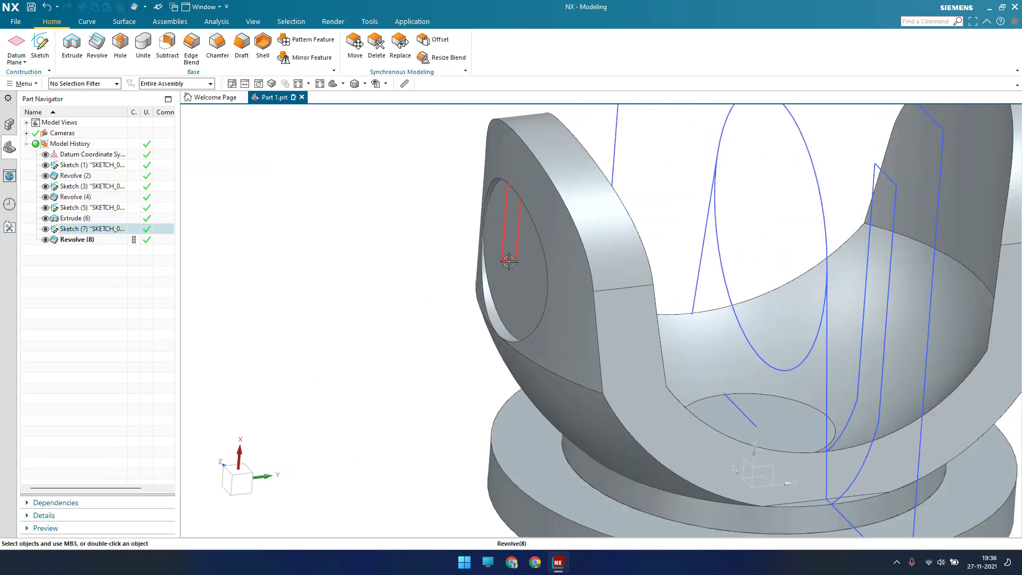
{"action": "mouse_move", "coordinate": [509, 260]}
{"action": "middle_mouse_down"}
{"action": "mouse_move", "coordinate": [516, 243]}
{"action": "mouse_move", "coordinate": [543, 231]}
{"action": "mouse_move", "coordinate": [518, 259]}
{"action": "middle_mouse_up"}
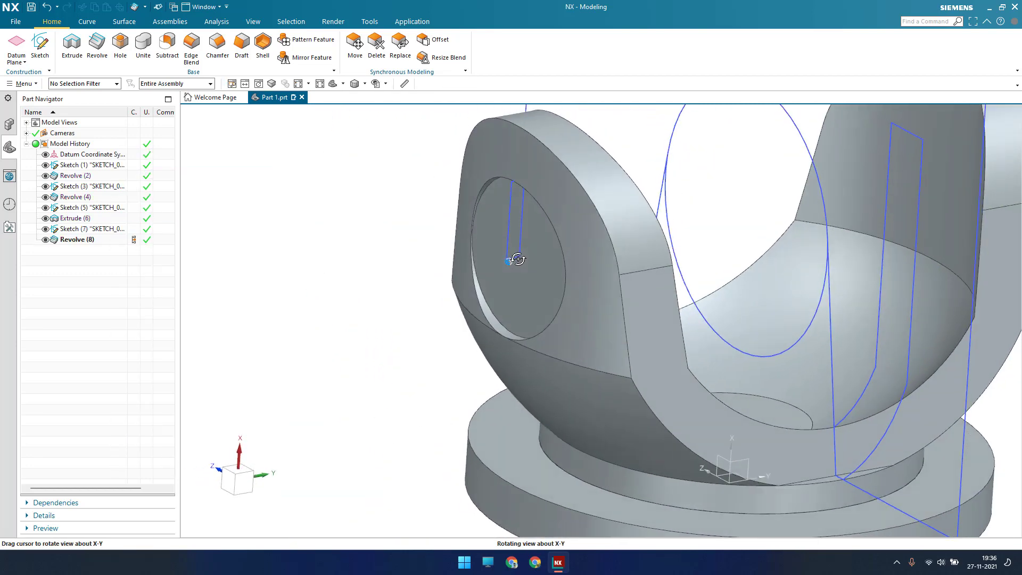
{"action": "scroll", "coordinate": [482, 288], "scroll_direction": "up", "scroll_amount": 5}
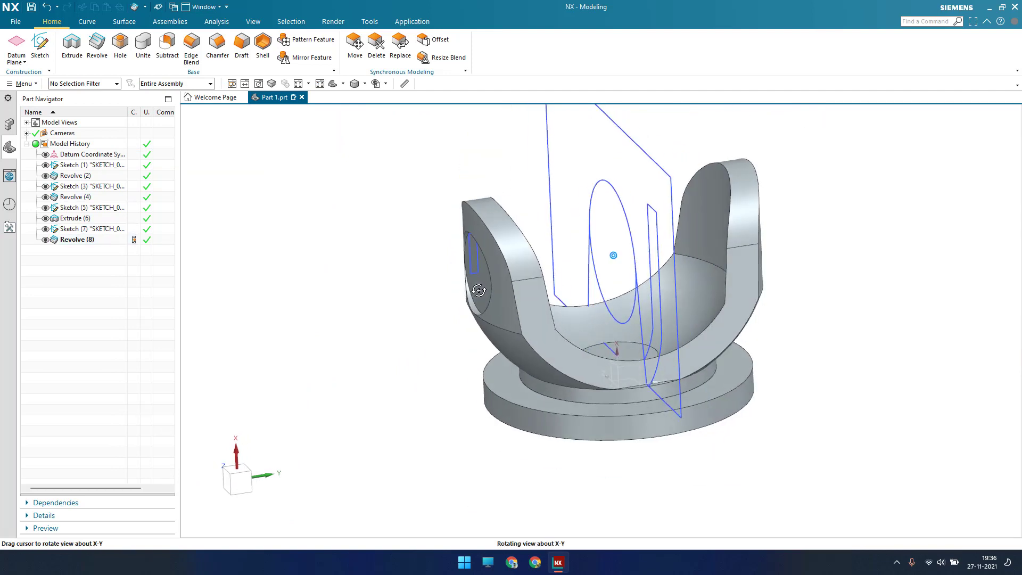
{"action": "middle_click_drag", "start_coordinate": [479, 290], "coordinate": [463, 298]}
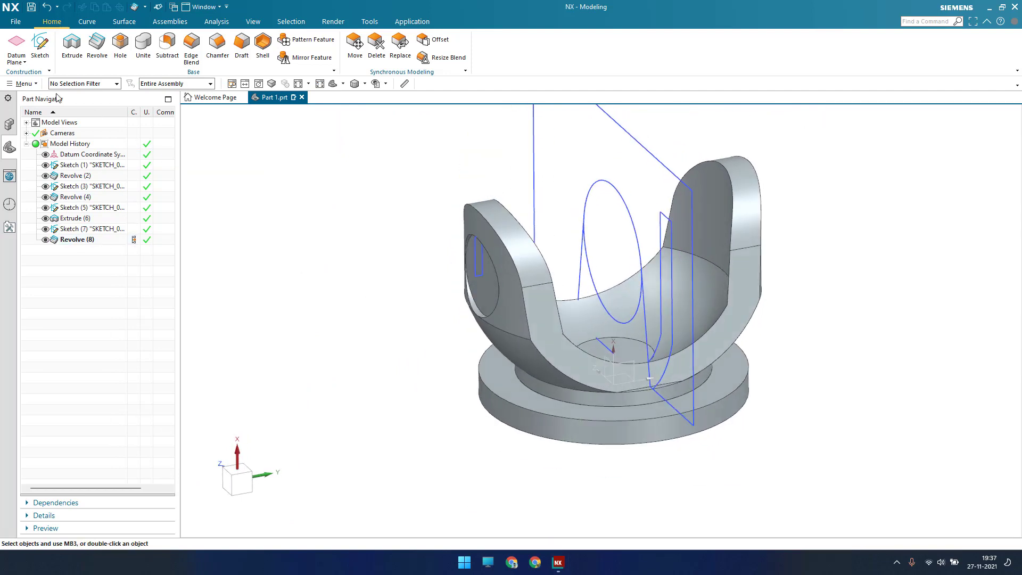
{"action": "left_click", "coordinate": [40, 43]}
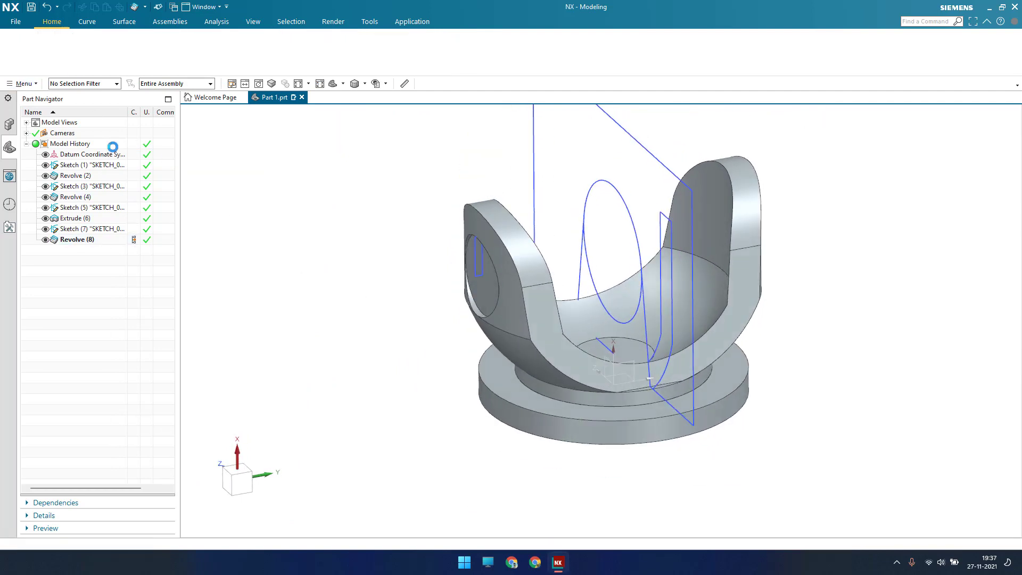
{"action": "left_click", "coordinate": [617, 376]}
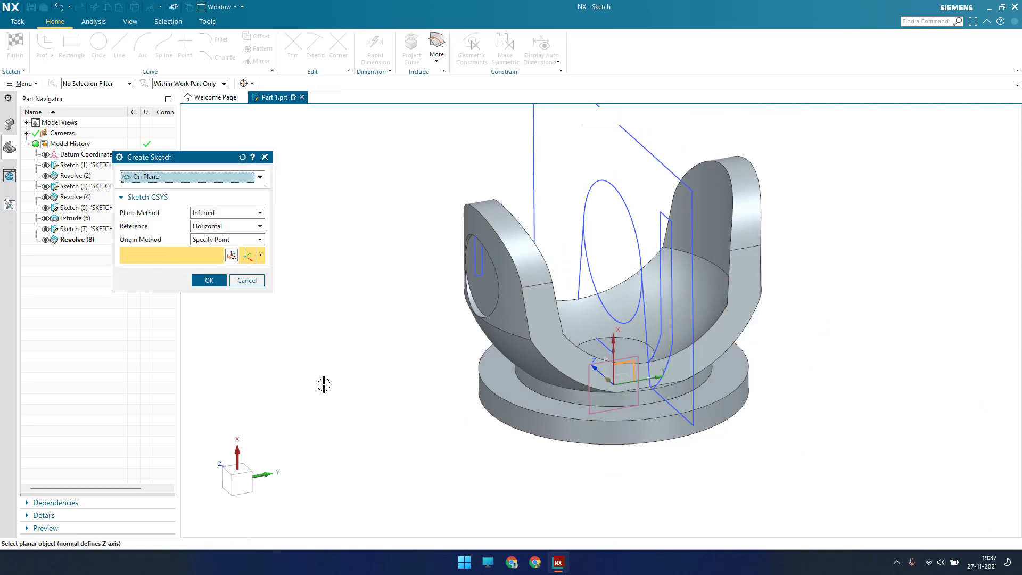
{"action": "middle_click", "coordinate": [324, 384]}
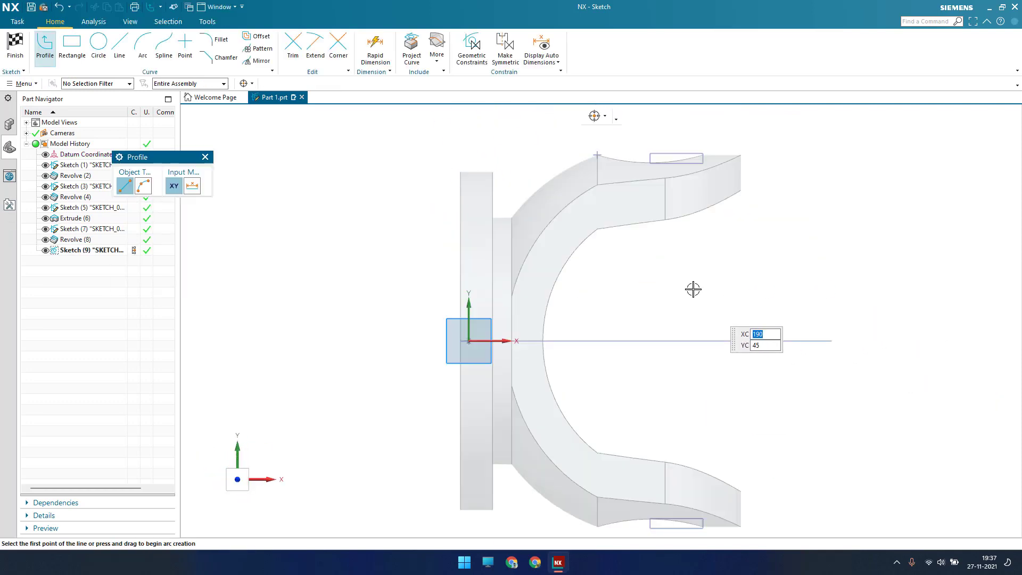
Step: Sketch an upright two-point rectangle about 50 mm high overlapping the inner edge of the upper fork arm
{"action": "scroll", "coordinate": [728, 242], "scroll_direction": "down", "scroll_amount": 2}
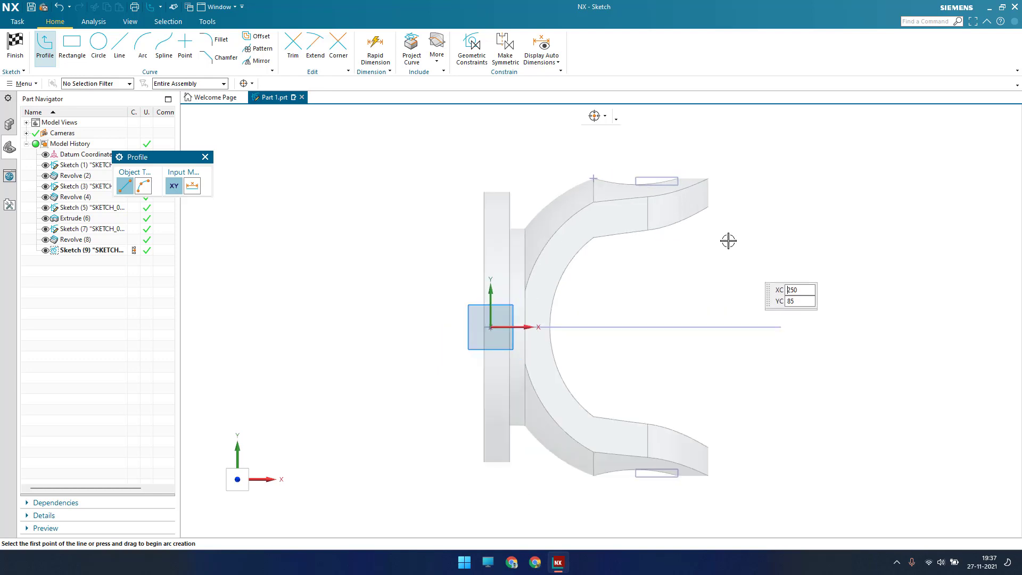
{"action": "left_click", "coordinate": [72, 43]}
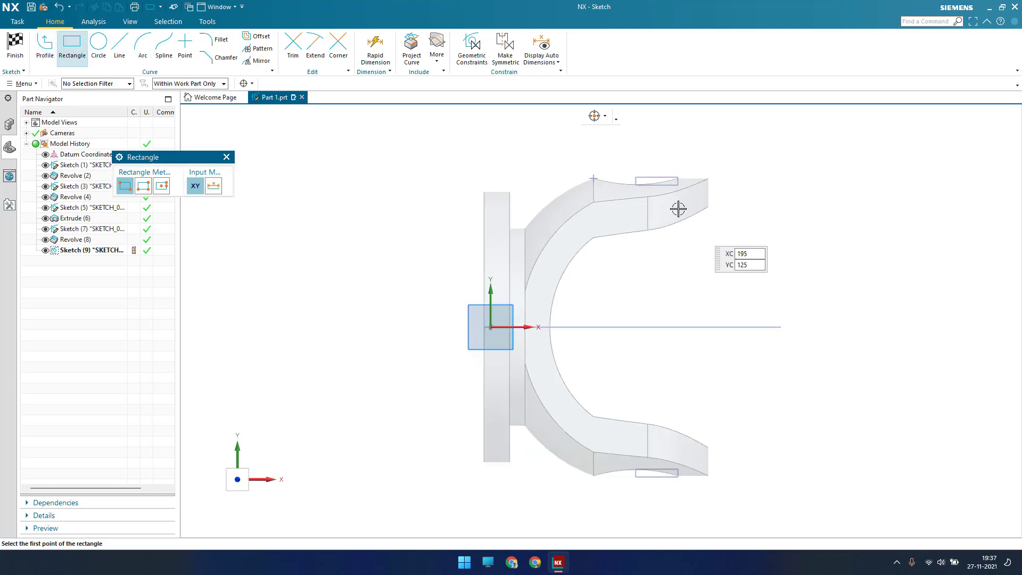
{"action": "left_click", "coordinate": [684, 260]}
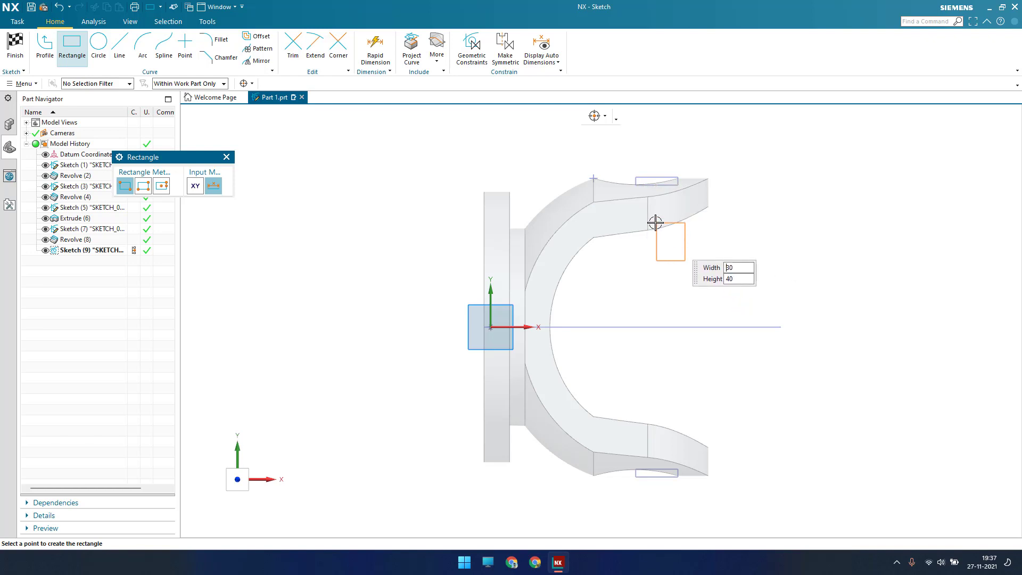
{"action": "left_click", "coordinate": [660, 212]}
{"action": "key", "text": "Escape"}
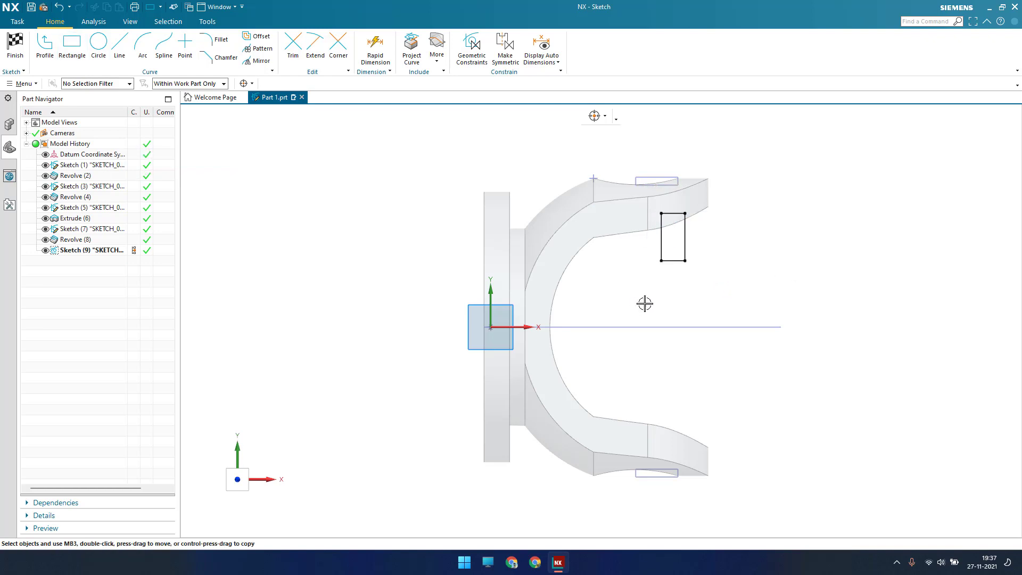
Step: Dimension the new rectangle's height and set it to 68.85 mm
{"action": "key", "text": "d"}
{"action": "left_click", "coordinate": [686, 233]}
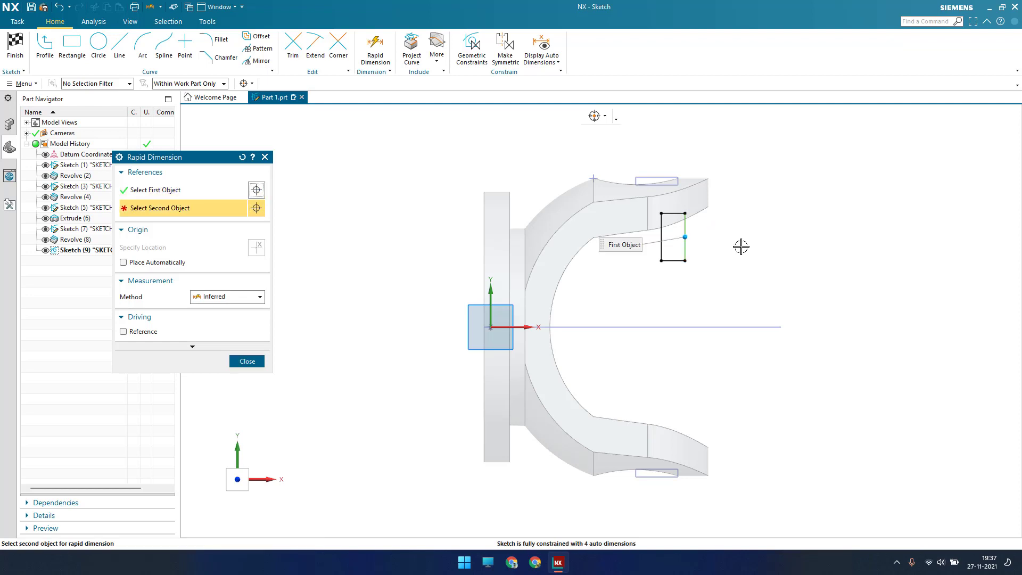
{"action": "key", "text": "Escape"}
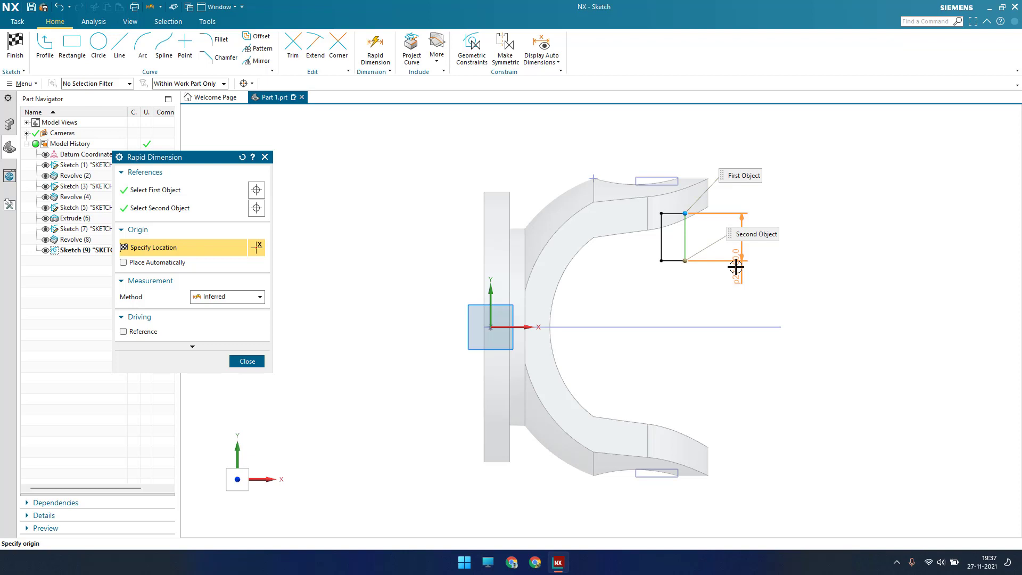
{"action": "left_click", "coordinate": [727, 309]}
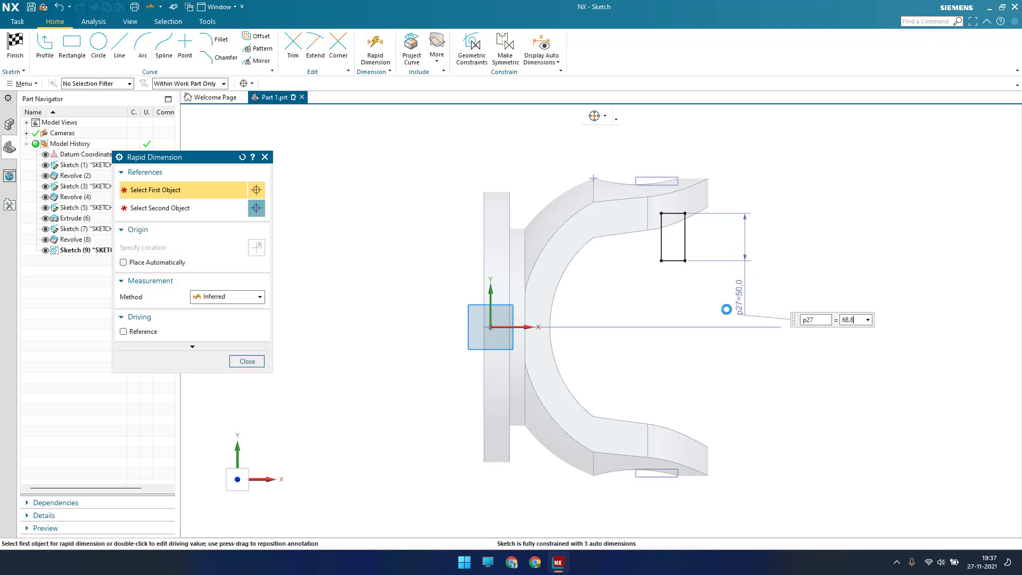
{"action": "type", "text": "68.85"}
{"action": "key", "text": "Return"}
{"action": "key", "text": "Escape"}
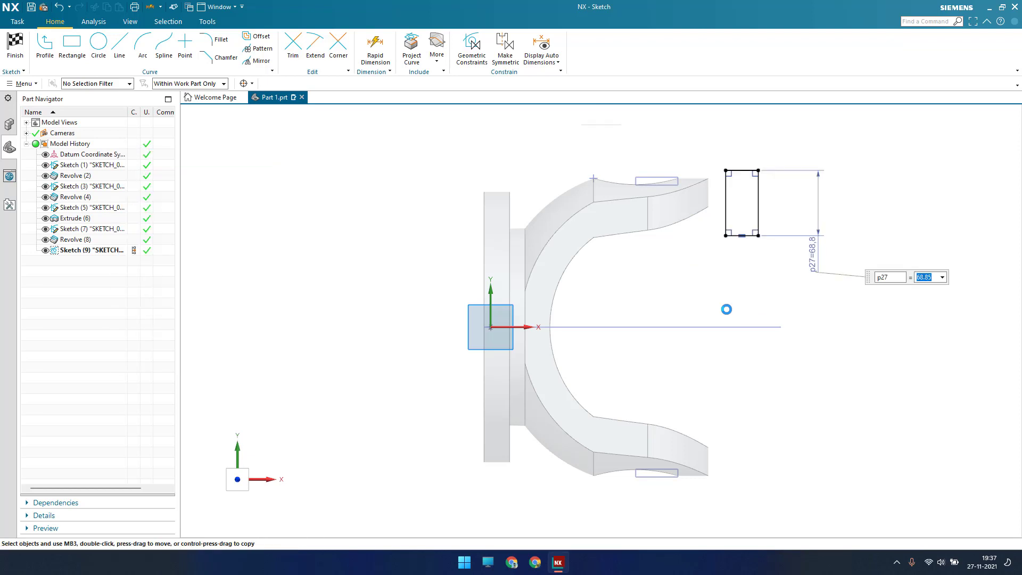
Step: Dimension the horizontal distance from the rectangle's lower inner corner to the centre of the arm sketch's circle and set it to 40.5/2
{"action": "key", "text": "d"}
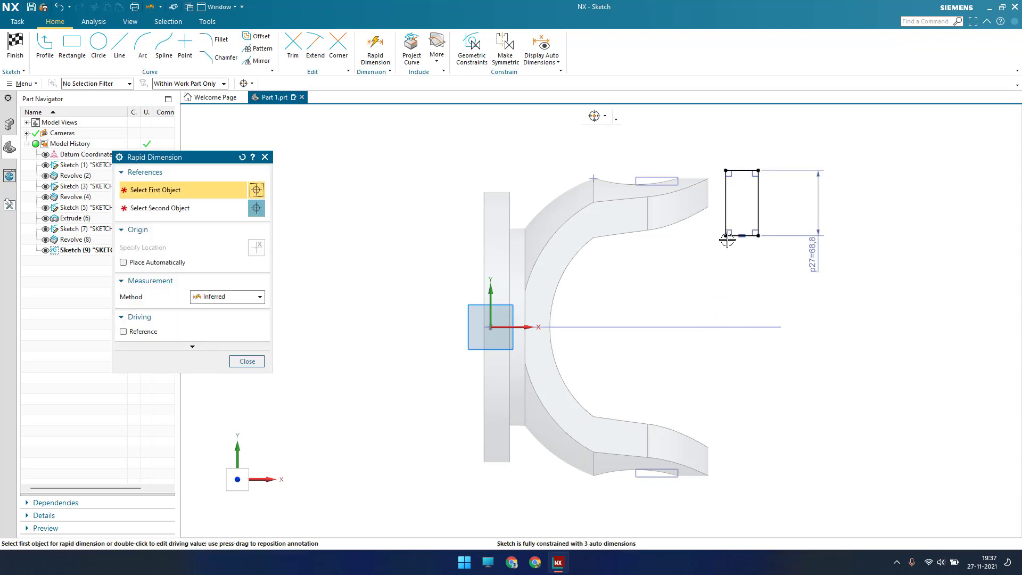
{"action": "left_click", "coordinate": [726, 235]}
{"action": "middle_click_drag", "start_coordinate": [704, 305], "coordinate": [647, 327]}
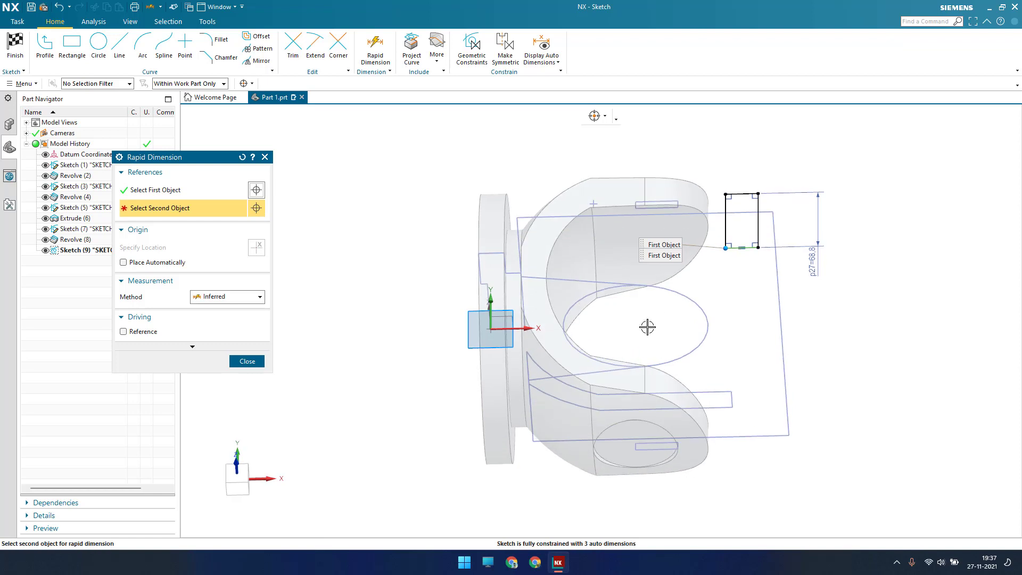
{"action": "left_click", "coordinate": [678, 365]}
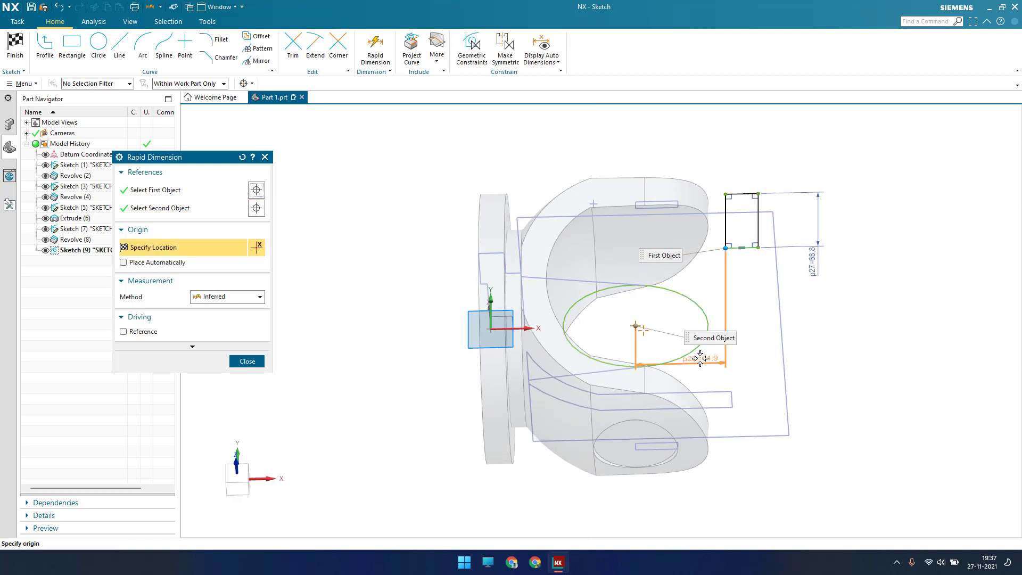
{"action": "left_click", "coordinate": [706, 380]}
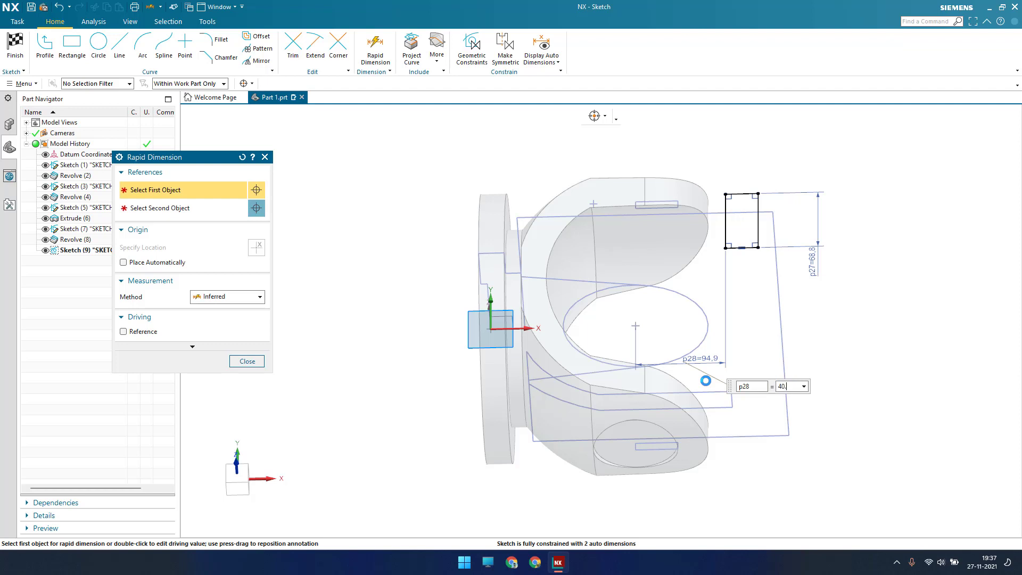
{"action": "key", "text": "Return"}
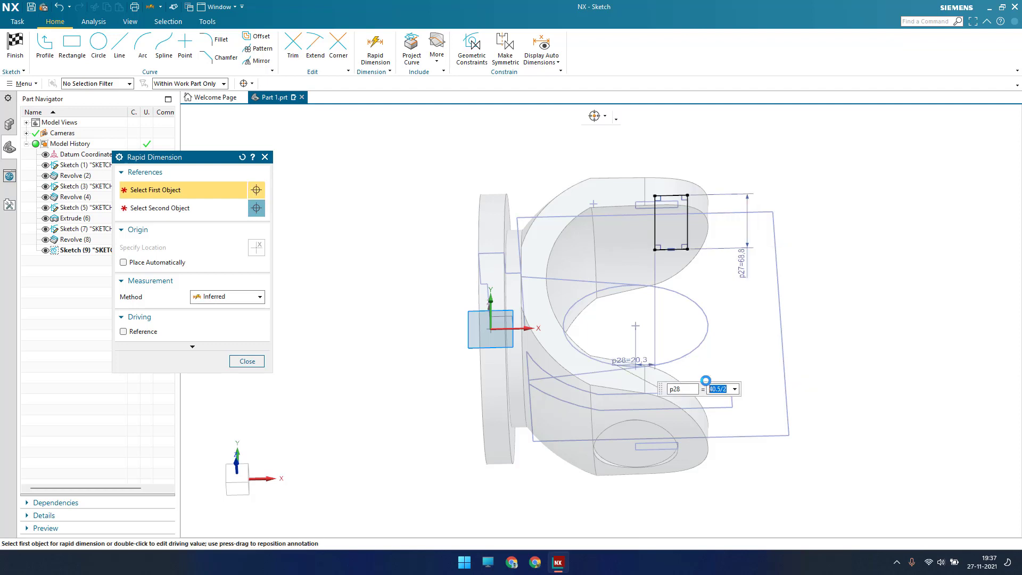
{"action": "key", "text": "F8"}
{"action": "scroll", "coordinate": [902, 317], "scroll_direction": "up", "scroll_amount": 5}
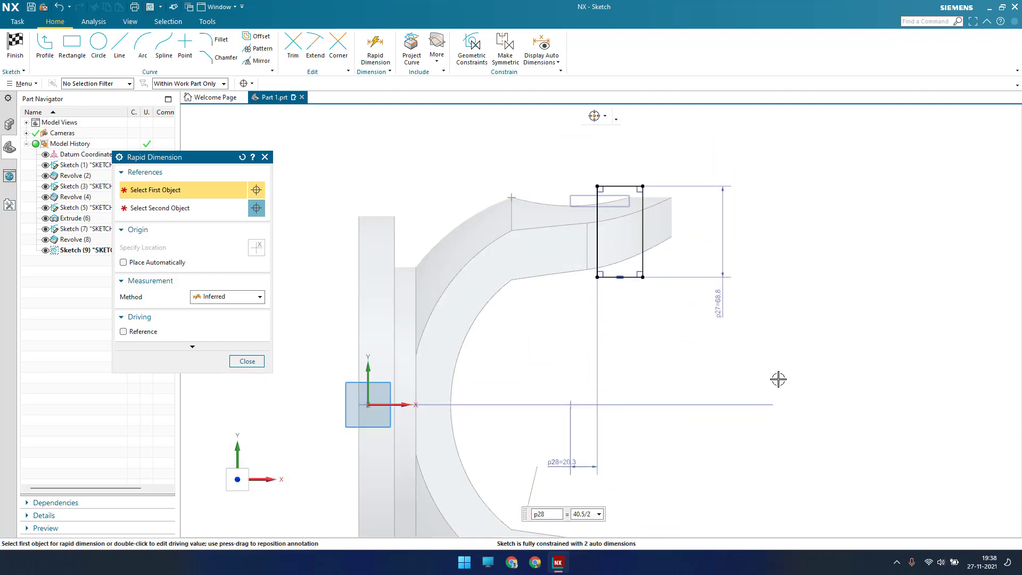
{"action": "middle_click_drag", "start_coordinate": [691, 333], "coordinate": [704, 347], "text": "shift"}
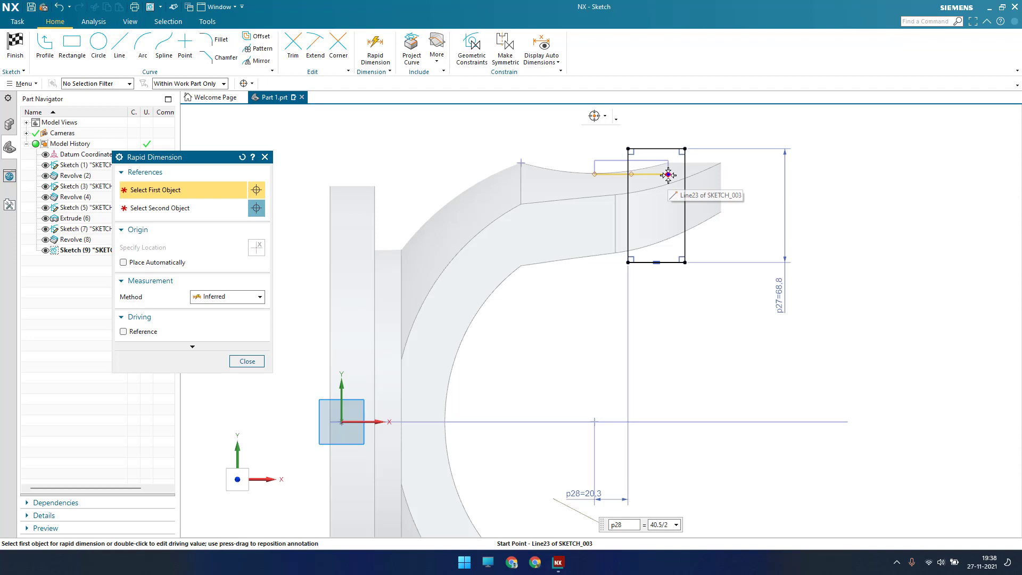
{"action": "left_click", "coordinate": [264, 157]}
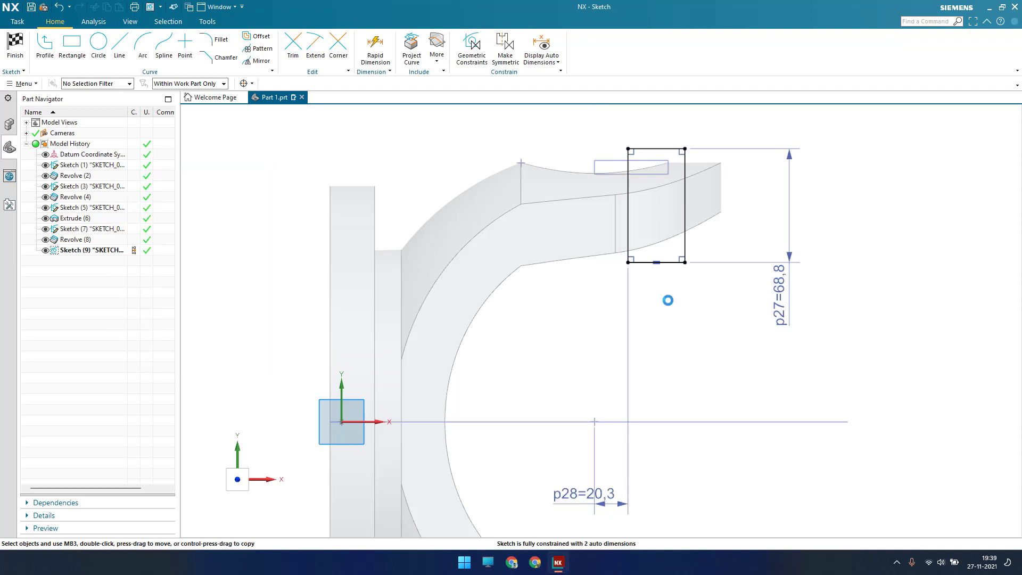
Step: Make the rectangle's upper outer corner coincident with the lower outer corner of the upper arm's recess profile
{"action": "key", "text": "c"}
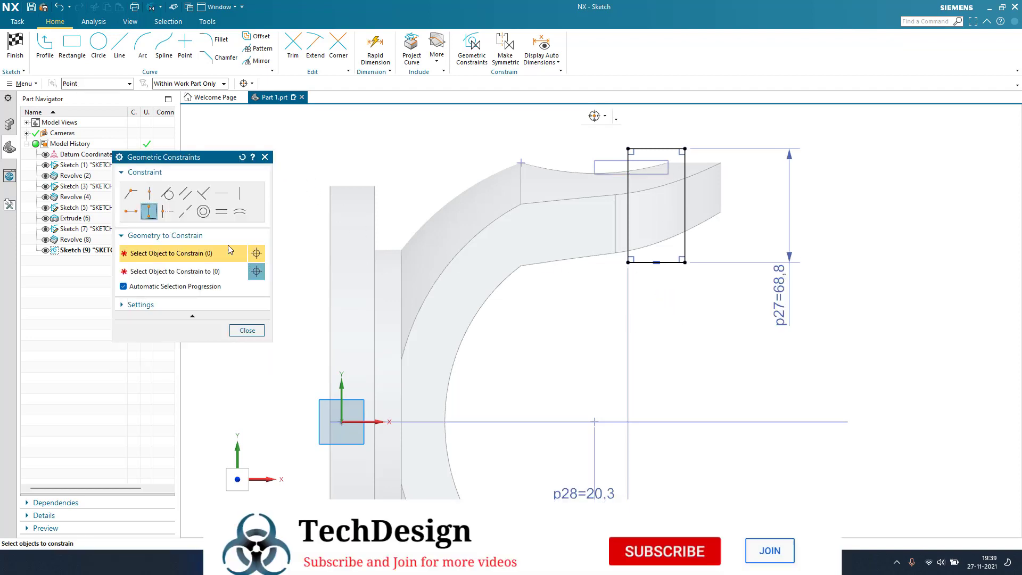
{"action": "left_click", "coordinate": [133, 200]}
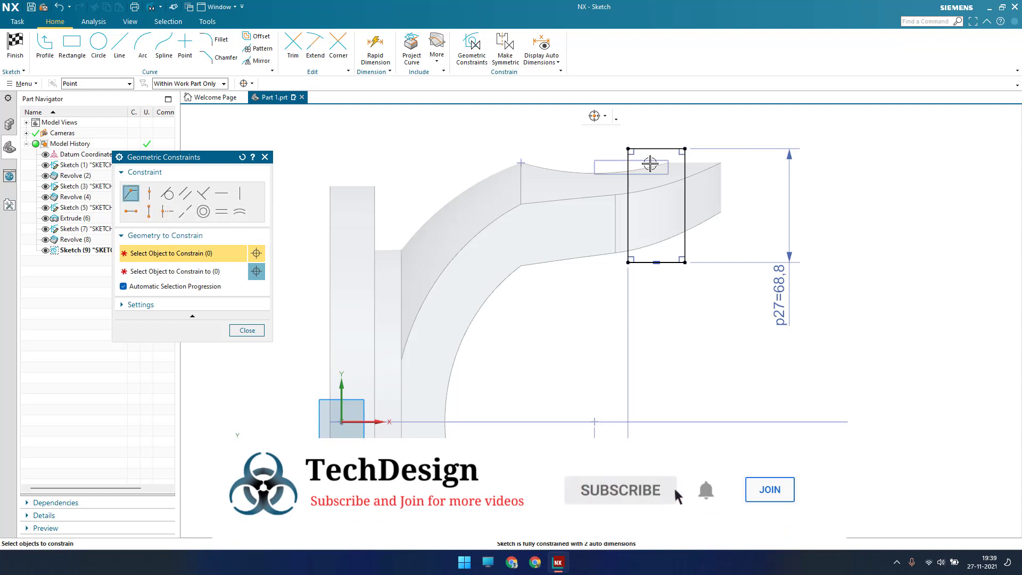
{"action": "left_click", "coordinate": [684, 149]}
{"action": "left_click", "coordinate": [668, 175]}
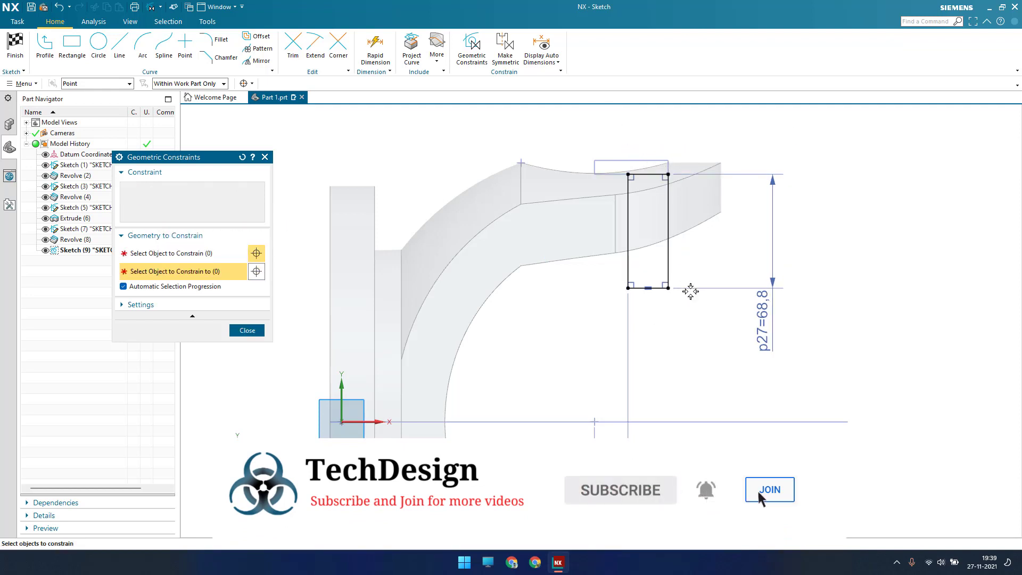
{"action": "middle_click_drag", "start_coordinate": [734, 350], "coordinate": [667, 314], "text": "shift"}
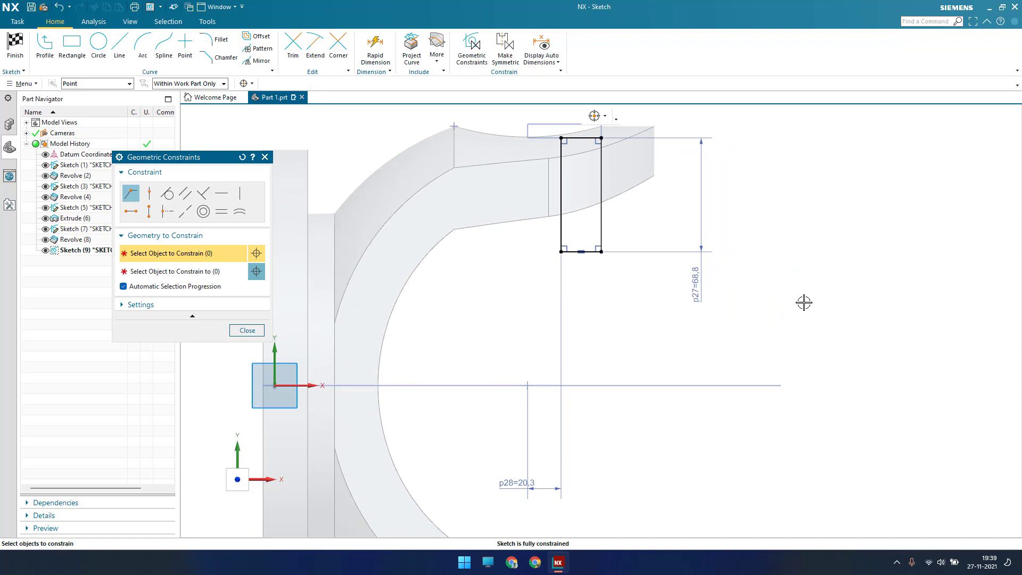
{"action": "scroll", "coordinate": [804, 303], "scroll_direction": "down", "scroll_amount": 2}
{"action": "left_click", "coordinate": [247, 330]}
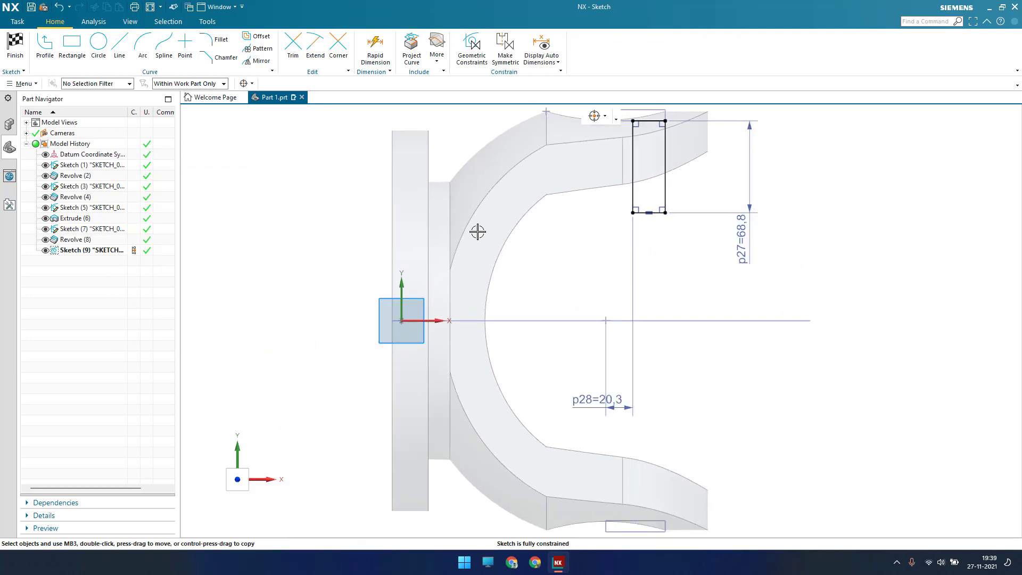
Step: Mirror the rectangle's four lines about the X axis onto the lower fork arm and finish the sketch
{"action": "left_click", "coordinate": [258, 60]}
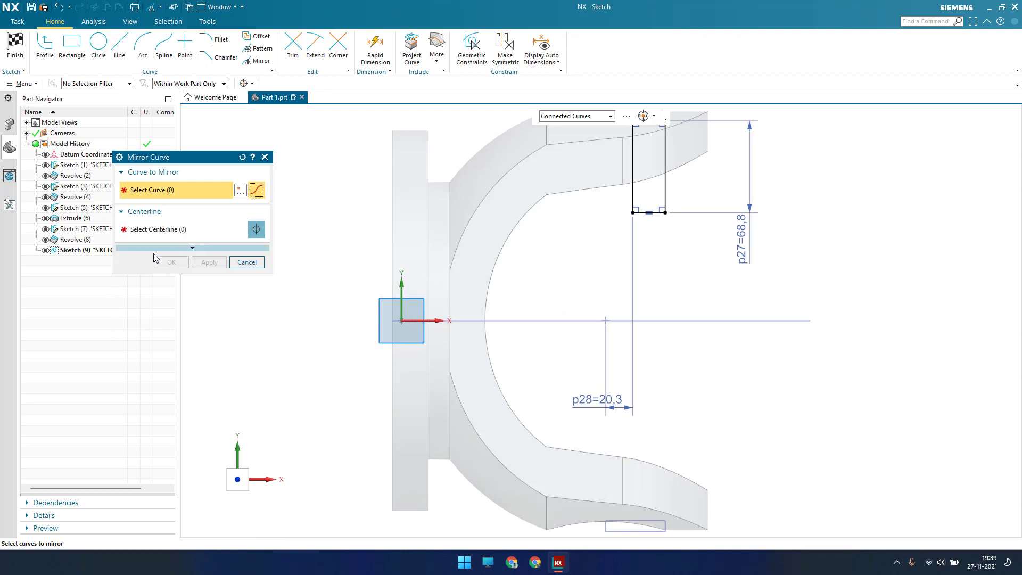
{"action": "left_click", "coordinate": [666, 194]}
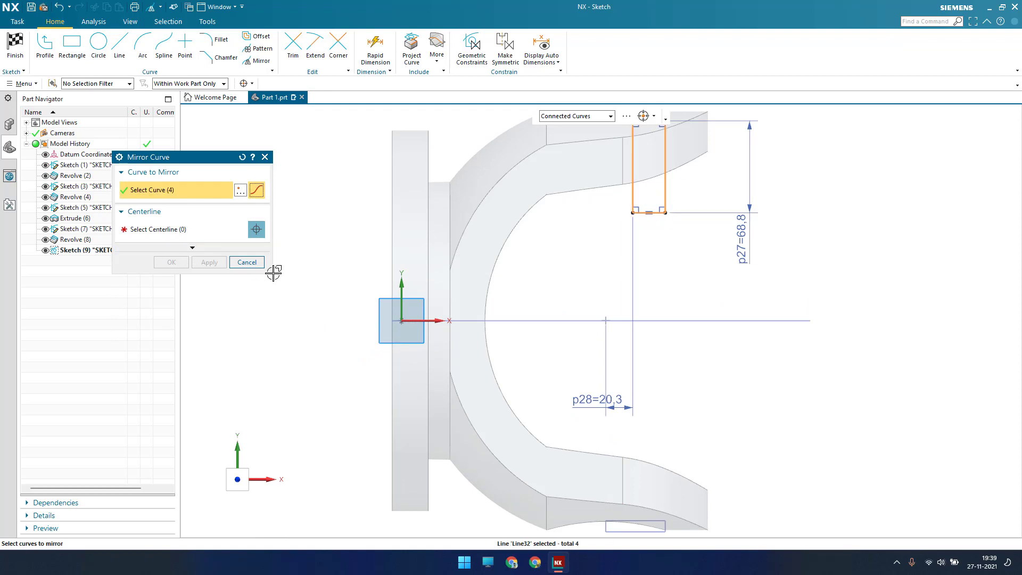
{"action": "left_click", "coordinate": [230, 233]}
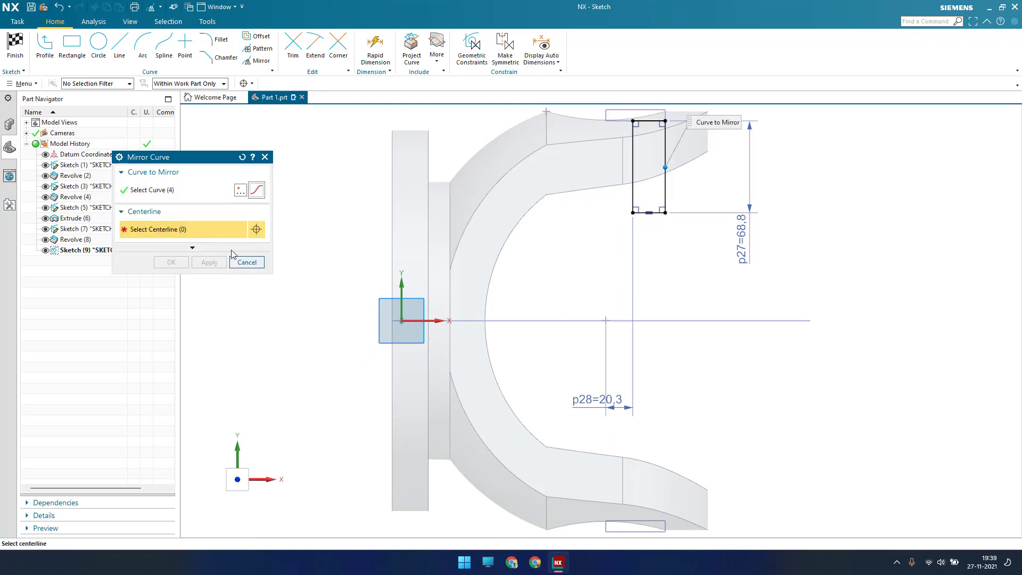
{"action": "left_click", "coordinate": [436, 321]}
{"action": "left_click", "coordinate": [171, 262]}
{"action": "scroll", "coordinate": [612, 250], "scroll_direction": "down", "scroll_amount": 2}
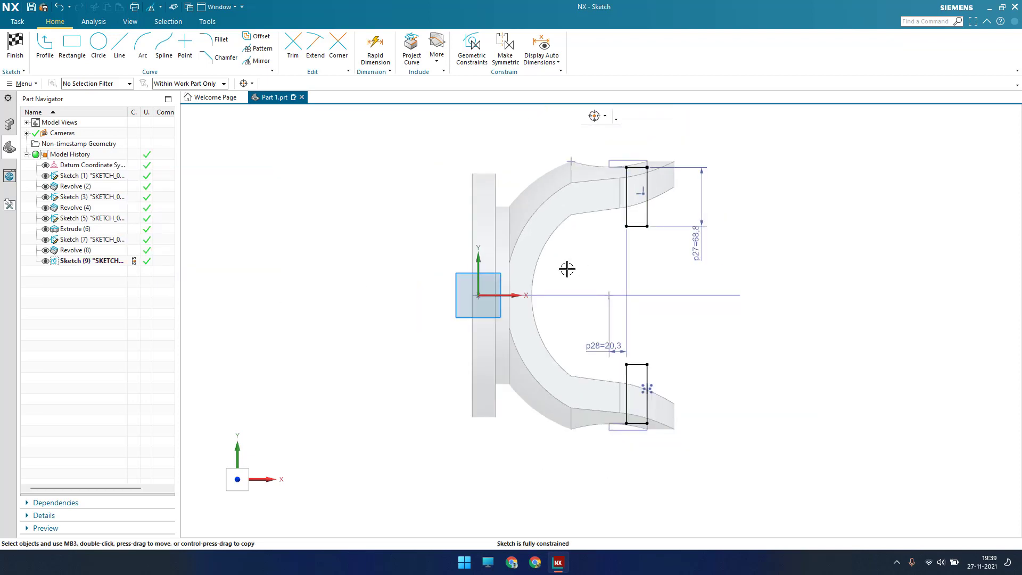
{"action": "left_click", "coordinate": [15, 56]}
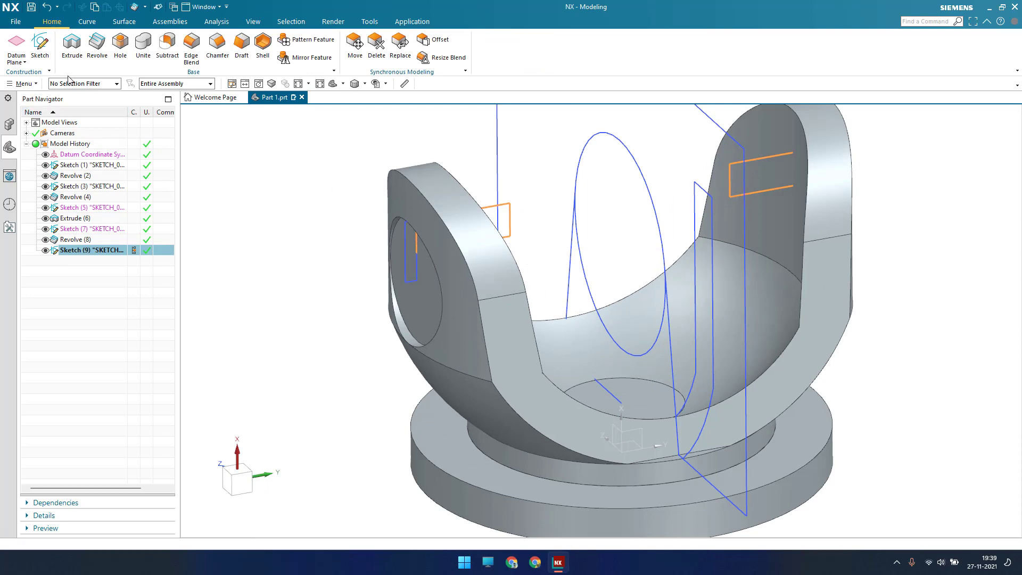
Step: Revolve both rectangles 360° about the Y direction through the recess profile's lower corner and unite the bosses with the fork body
{"action": "left_click", "coordinate": [97, 42]}
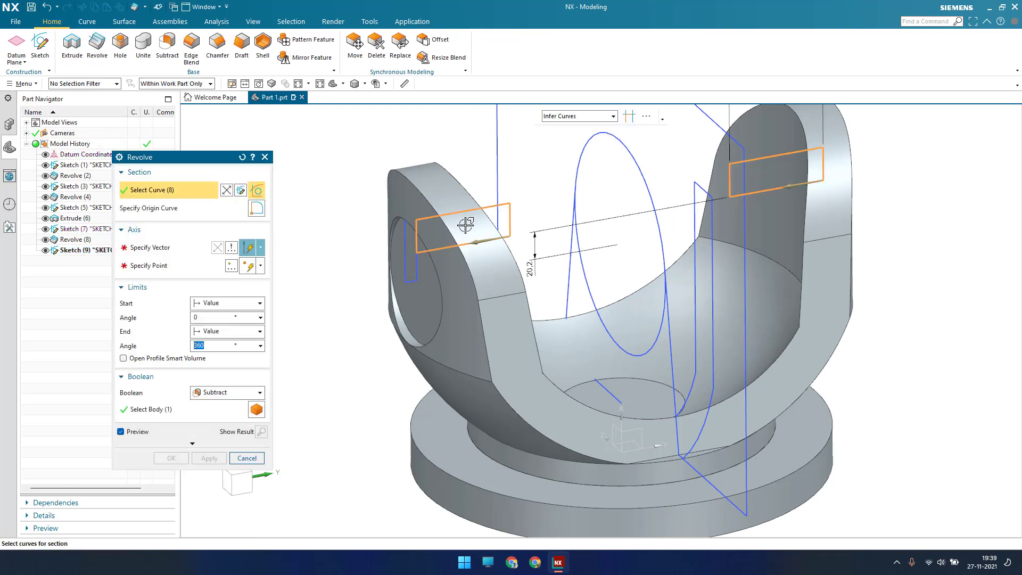
{"action": "left_click", "coordinate": [155, 248]}
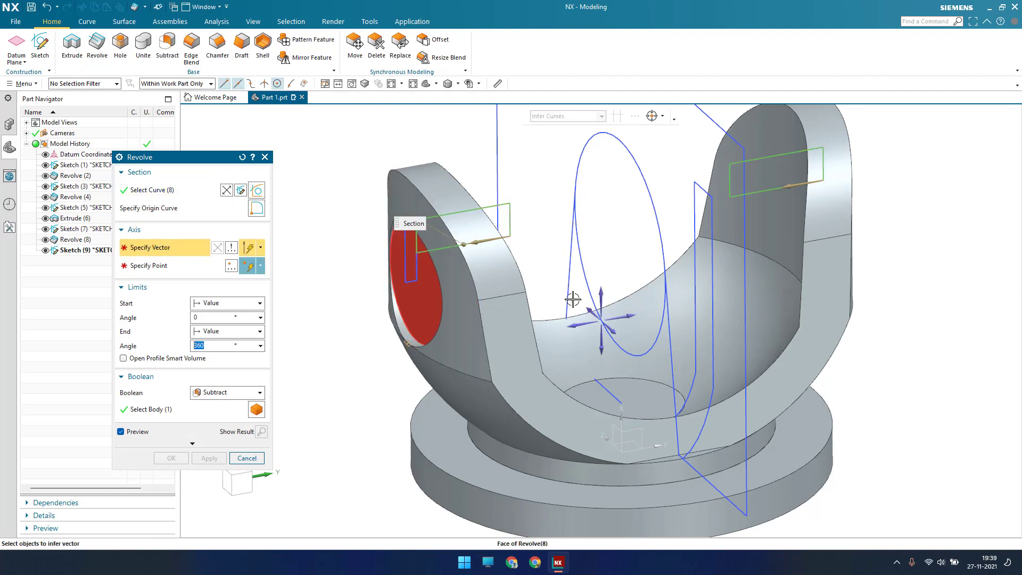
{"action": "left_click", "coordinate": [628, 317]}
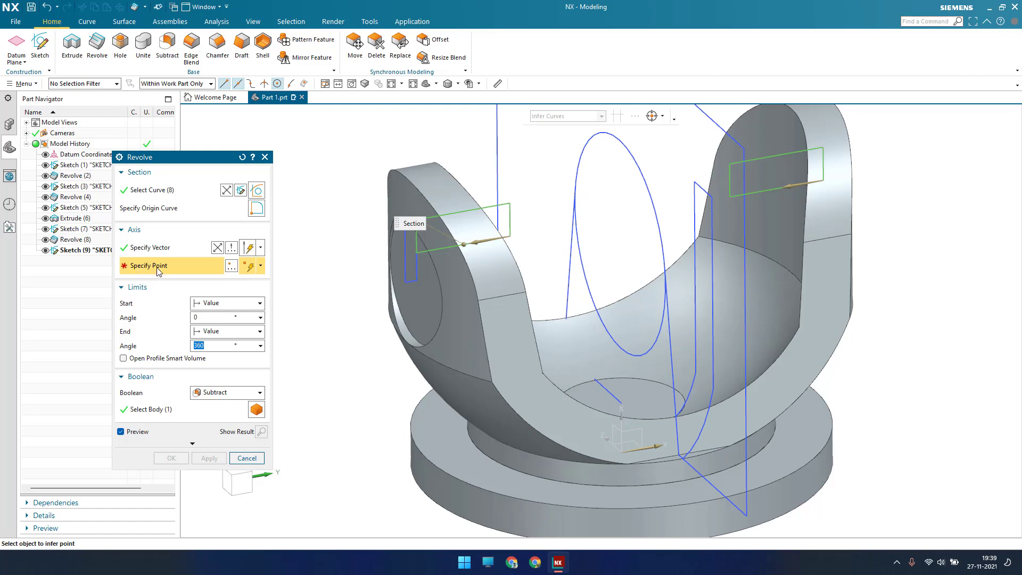
{"action": "left_click", "coordinate": [408, 282]}
{"action": "scroll", "coordinate": [421, 290], "scroll_direction": "up", "scroll_amount": 5}
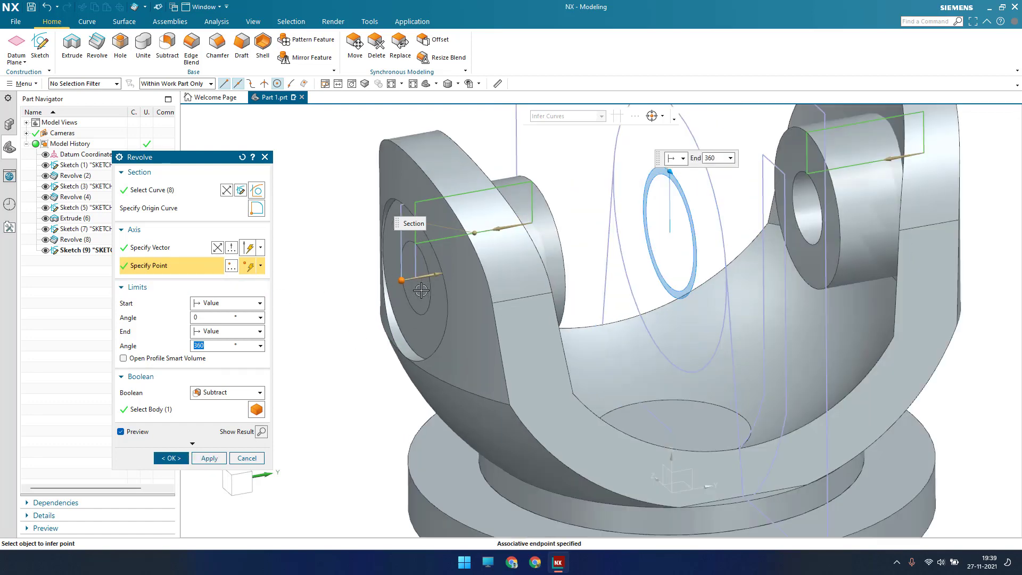
{"action": "scroll", "coordinate": [478, 288], "scroll_direction": "down", "scroll_amount": 3}
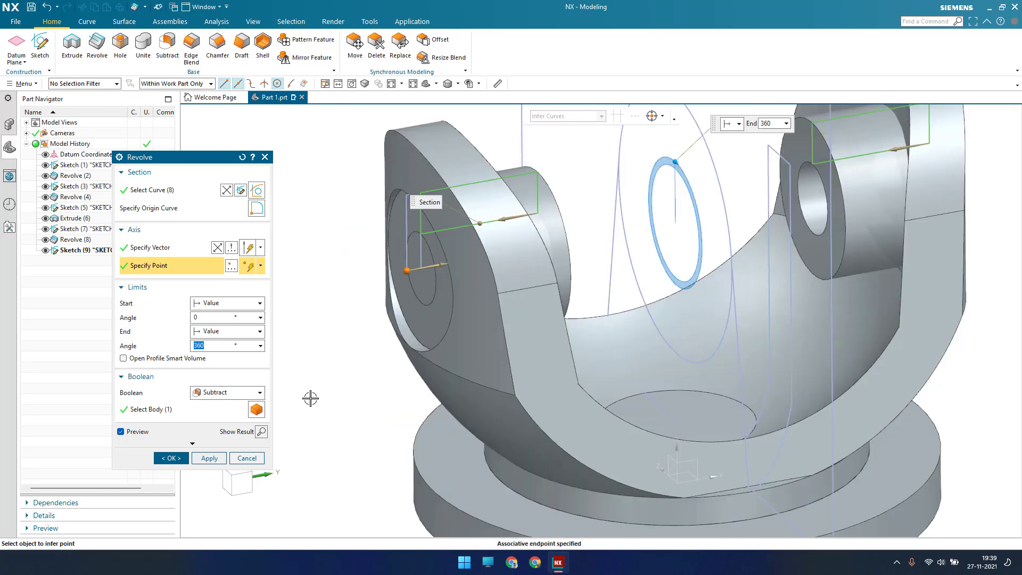
{"action": "left_click", "coordinate": [228, 392]}
{"action": "left_click", "coordinate": [235, 409]}
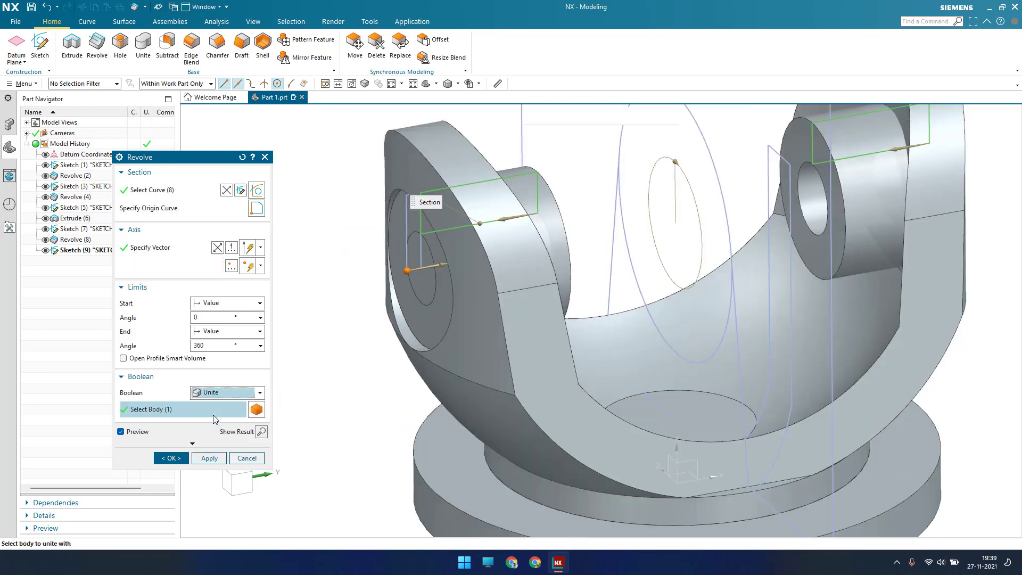
{"action": "left_click", "coordinate": [171, 457]}
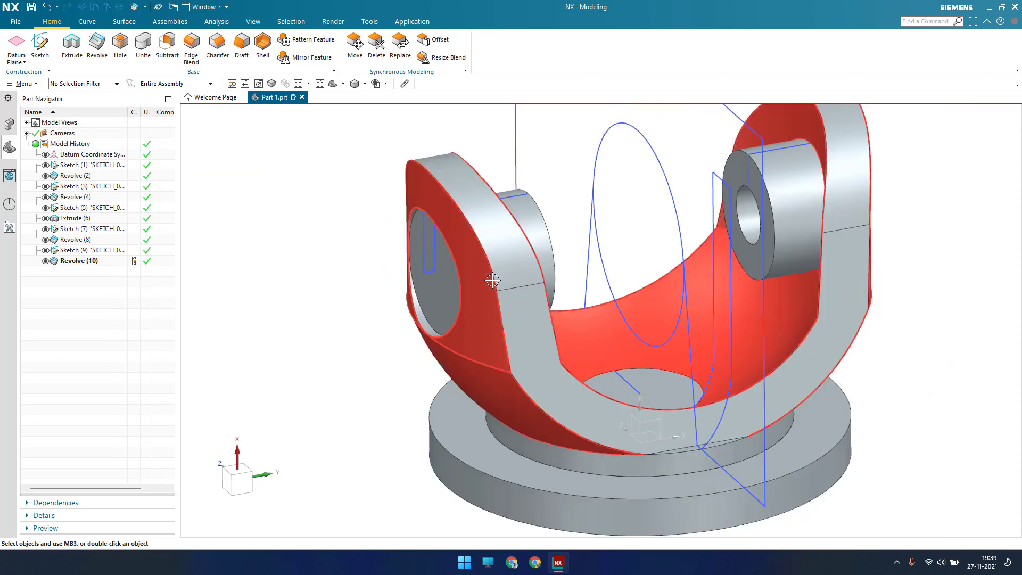
{"action": "scroll", "coordinate": [569, 237], "scroll_direction": "down", "scroll_amount": 2}
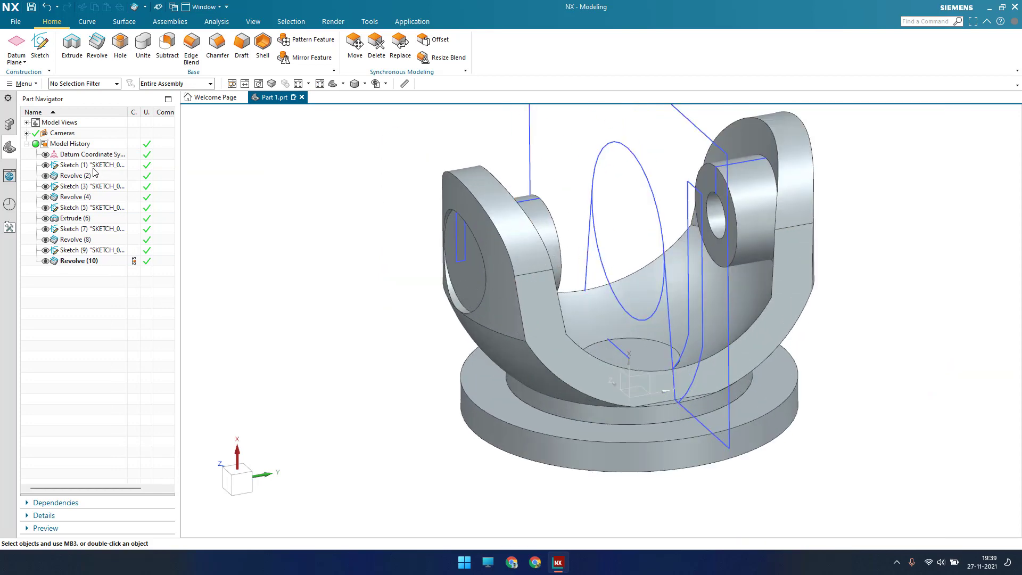
Step: Hide Sketch (1), Sketch (3), Sketch (5) and Sketch (7) in the model history
{"action": "right_click", "coordinate": [93, 166]}
{"action": "left_click", "coordinate": [106, 152]}
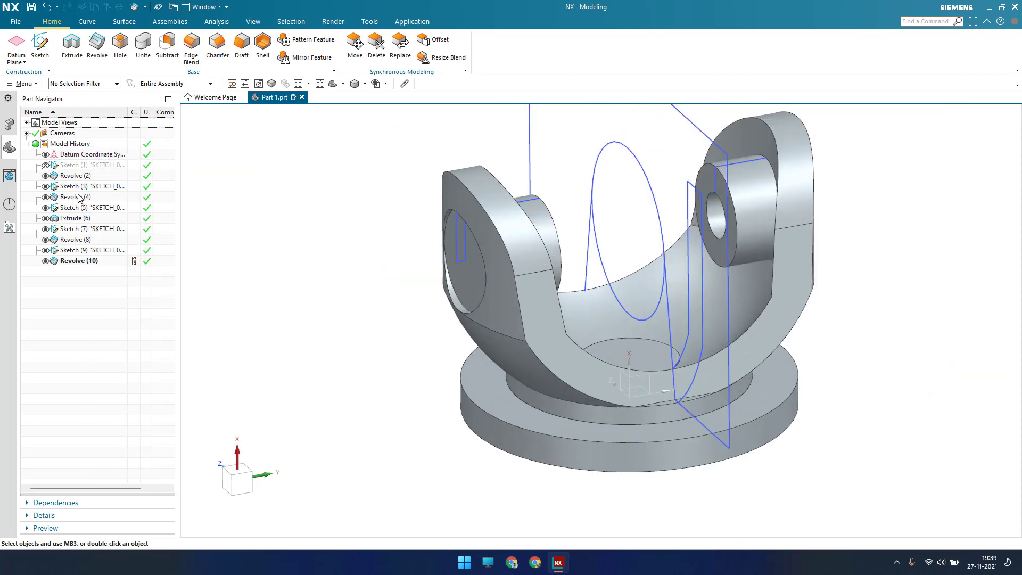
{"action": "right_click", "coordinate": [85, 188]}
{"action": "left_click", "coordinate": [96, 209]}
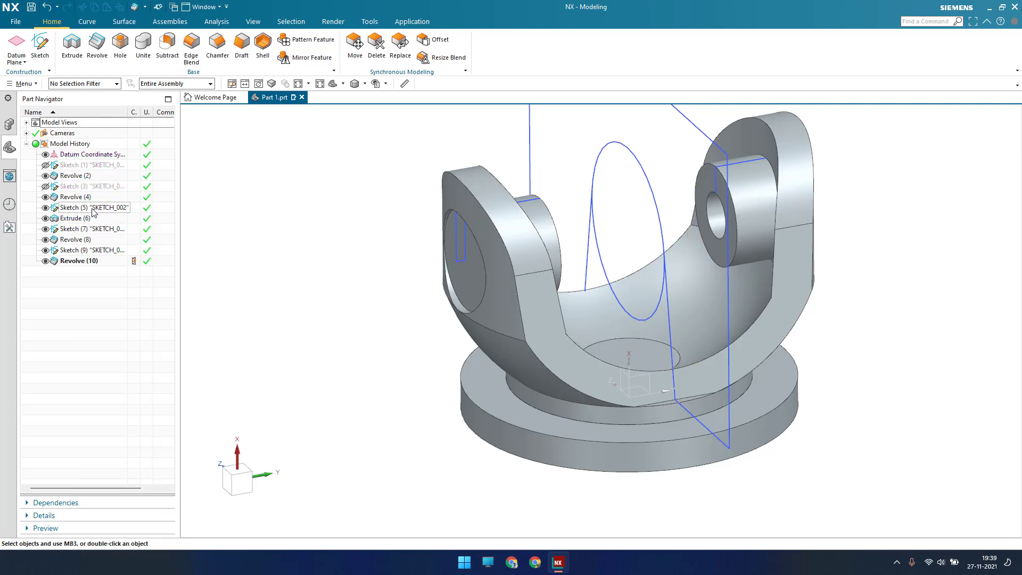
{"action": "right_click", "coordinate": [93, 210]}
{"action": "left_click", "coordinate": [99, 238]}
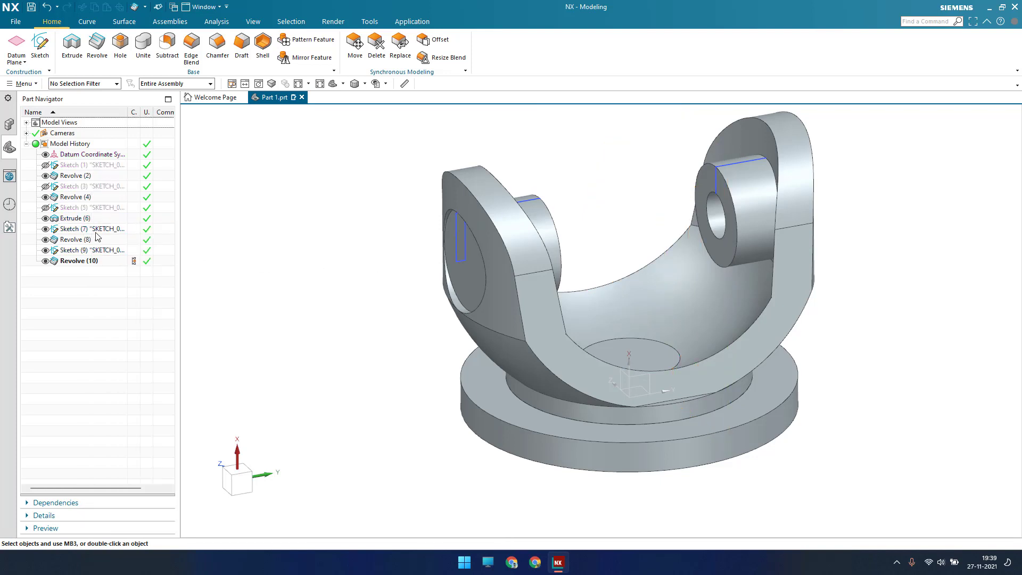
{"action": "right_click", "coordinate": [96, 229]}
{"action": "left_click", "coordinate": [103, 254]}
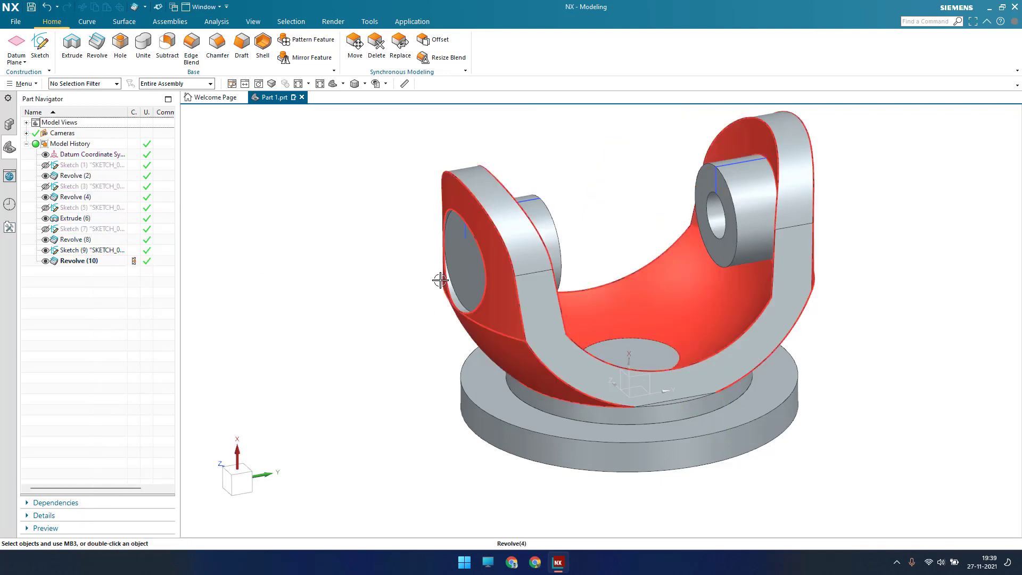
Step: Chamfer the end-face outer edges of both inner bosses using Offset and Angle, with distance 1.75 mm and angle 45°
{"action": "middle_click_drag", "start_coordinate": [440, 280], "coordinate": [353, 278]}
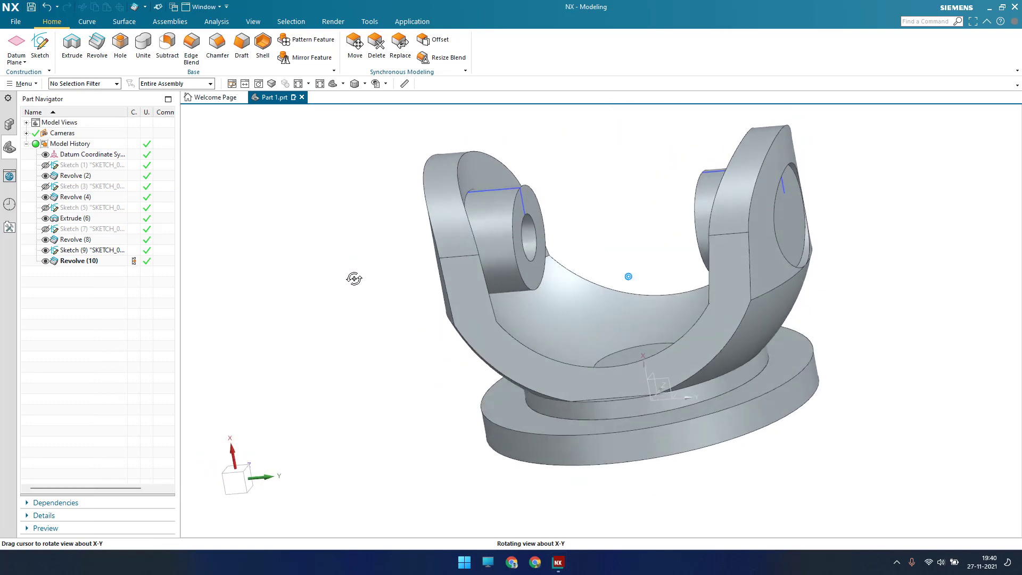
{"action": "scroll", "coordinate": [535, 191], "scroll_direction": "up", "scroll_amount": 5}
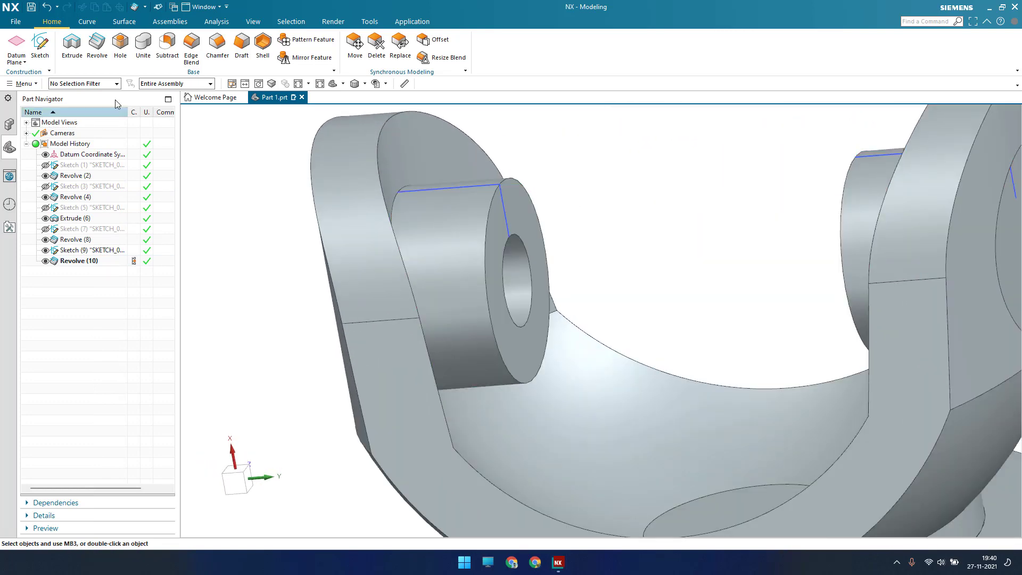
{"action": "left_click", "coordinate": [217, 42]}
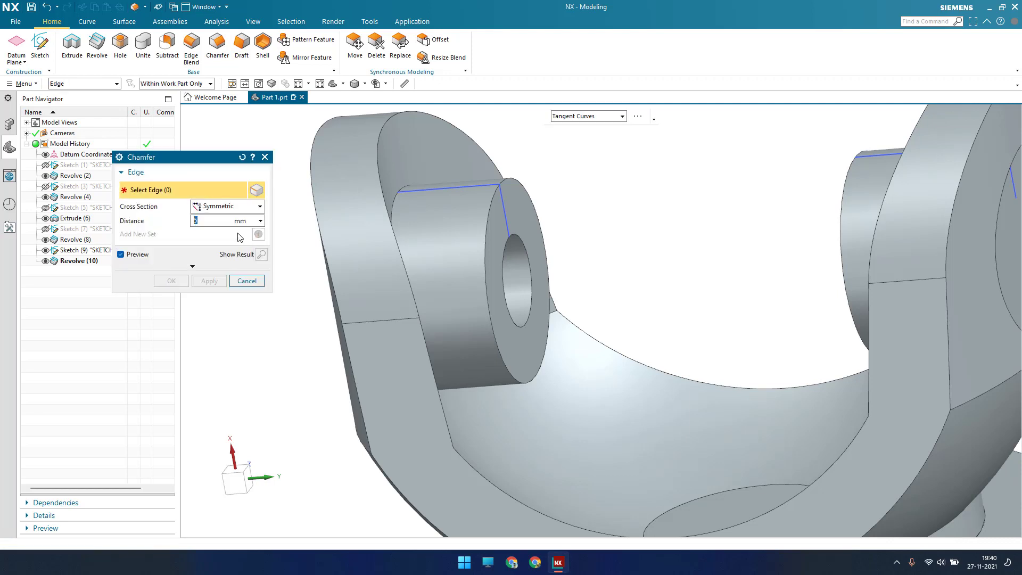
{"action": "left_click", "coordinate": [234, 207]}
{"action": "left_click", "coordinate": [221, 235]}
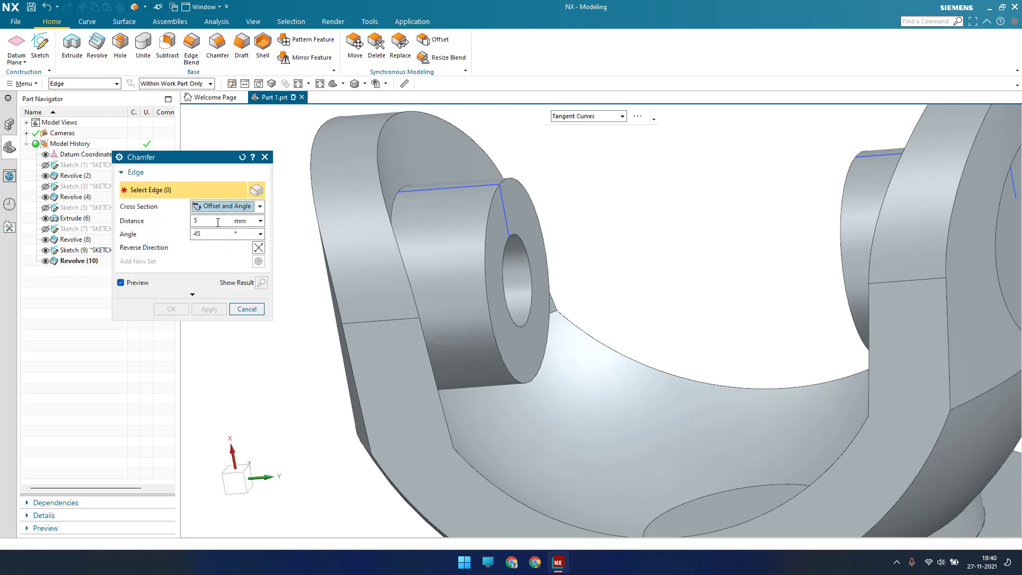
{"action": "left_click", "coordinate": [218, 223]}
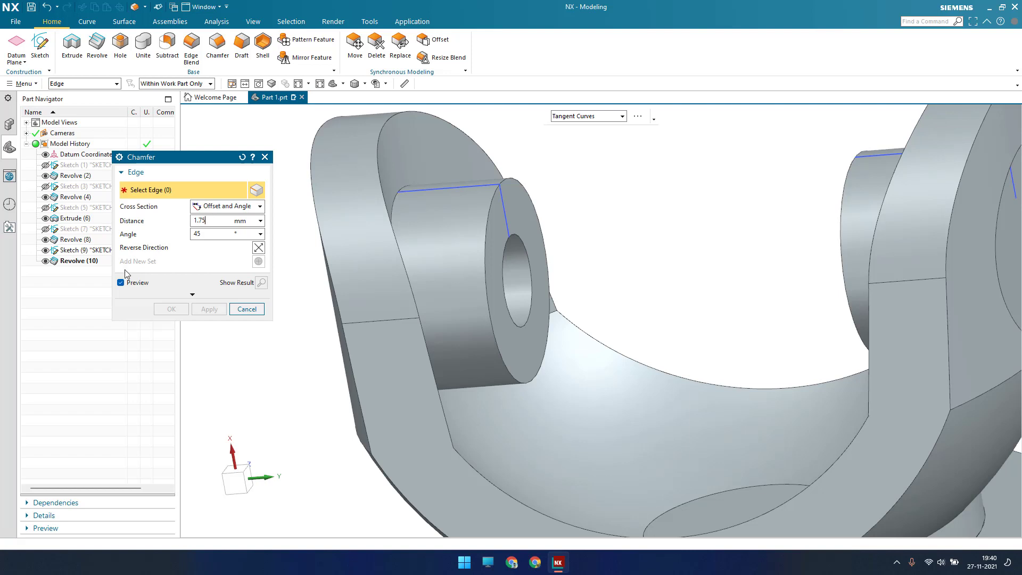
{"action": "left_click", "coordinate": [490, 209]}
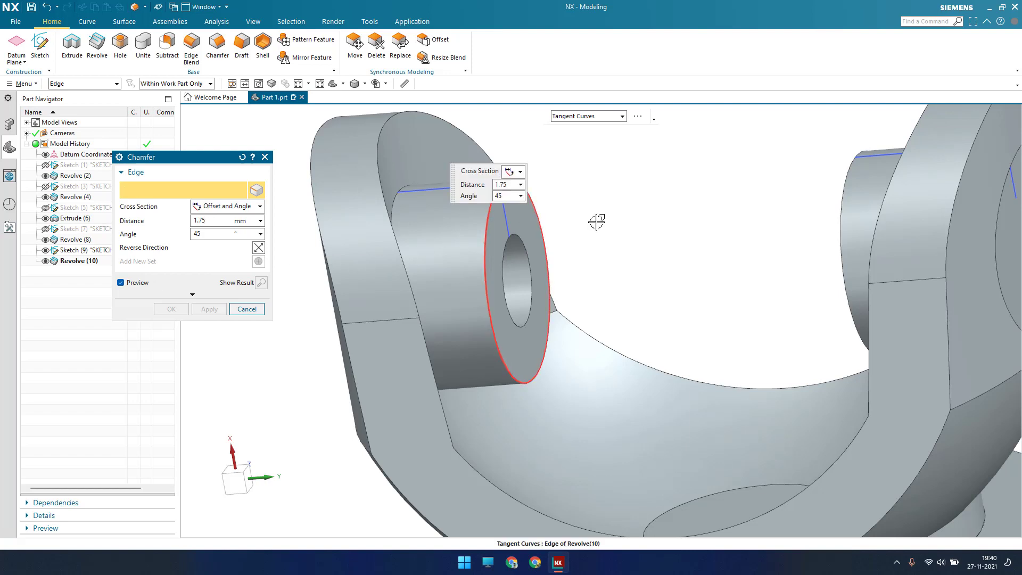
{"action": "left_click", "coordinate": [849, 176]}
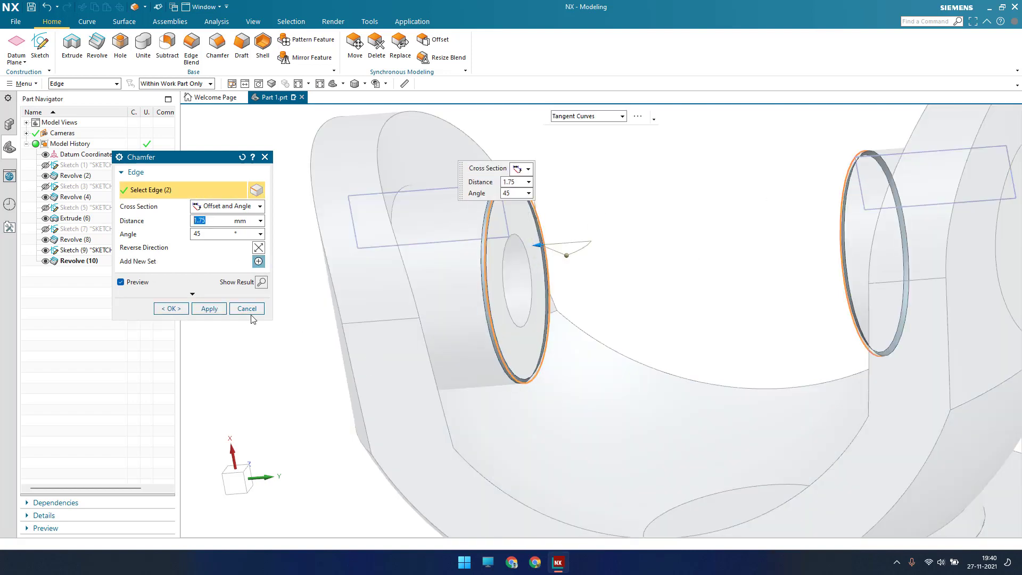
{"action": "left_click", "coordinate": [183, 311]}
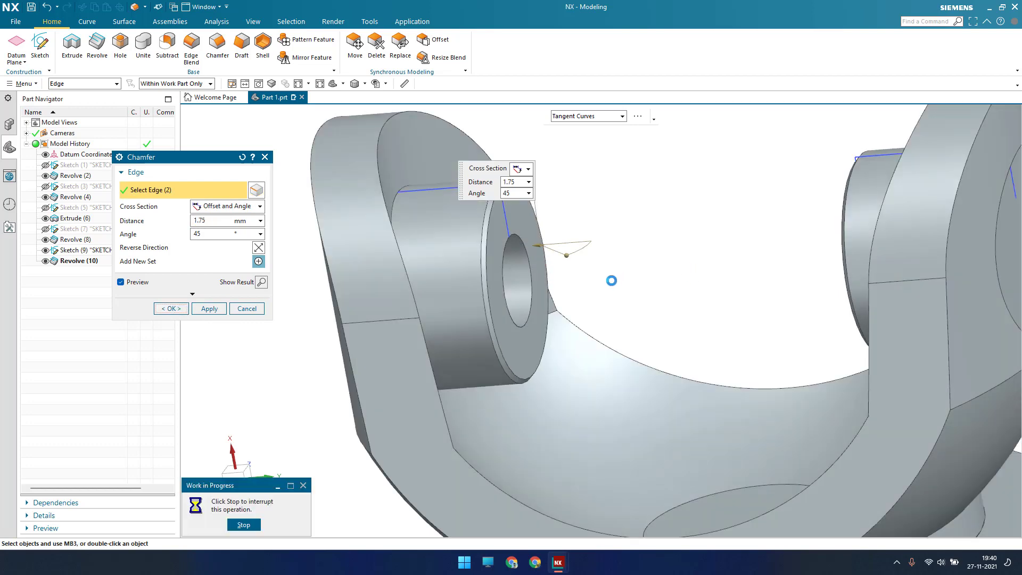
Step: Start a sketch on the underside face of the round flange, oriented with the fork arms along the vertical direction
{"action": "key", "text": "ctrl+f"}
{"action": "middle_click_drag", "start_coordinate": [408, 306], "coordinate": [589, 219]}
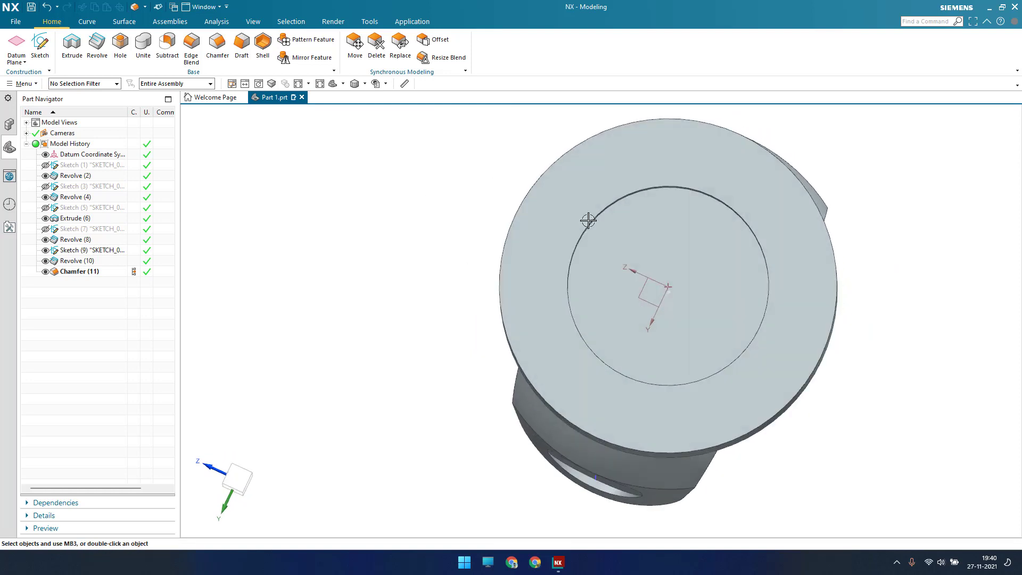
{"action": "left_click", "coordinate": [41, 45]}
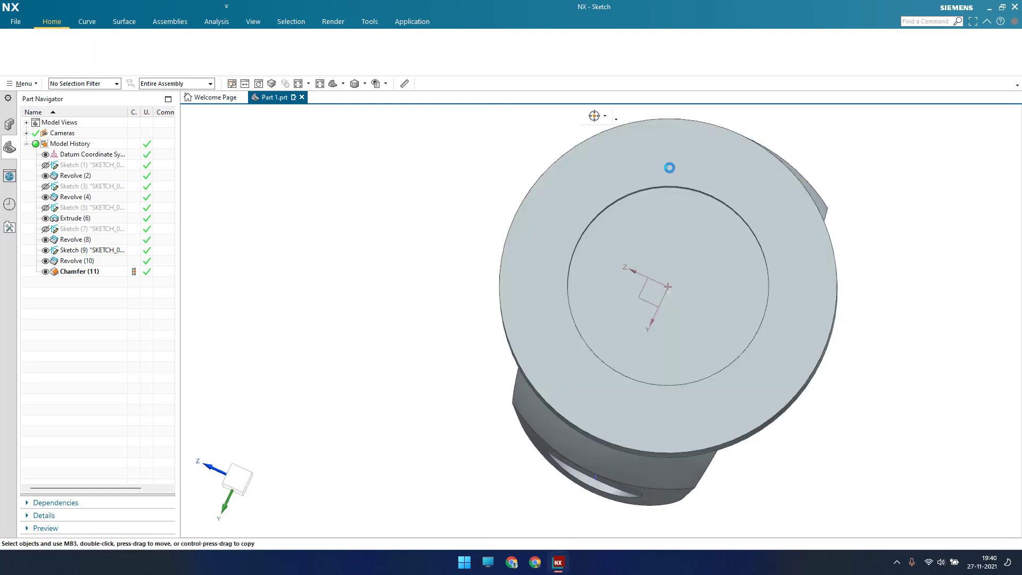
{"action": "left_click", "coordinate": [708, 165]}
{"action": "middle_click", "coordinate": [422, 270]}
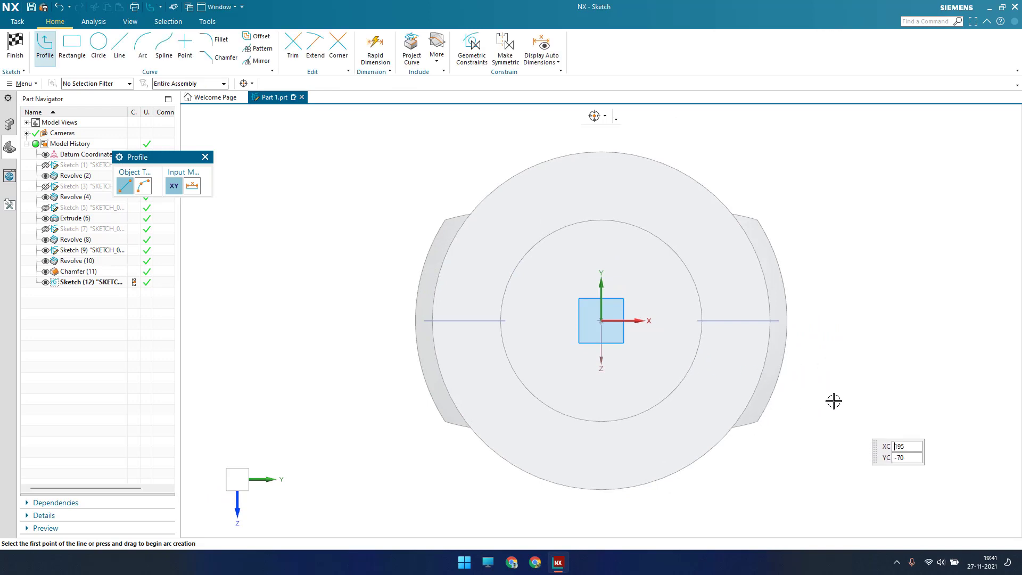
{"action": "mouse_move", "coordinate": [833, 401]}
{"action": "middle_mouse_down"}
{"action": "mouse_move", "coordinate": [874, 311]}
{"action": "mouse_move", "coordinate": [908, 369]}
{"action": "middle_mouse_up"}
{"action": "key", "text": "shift+F8"}
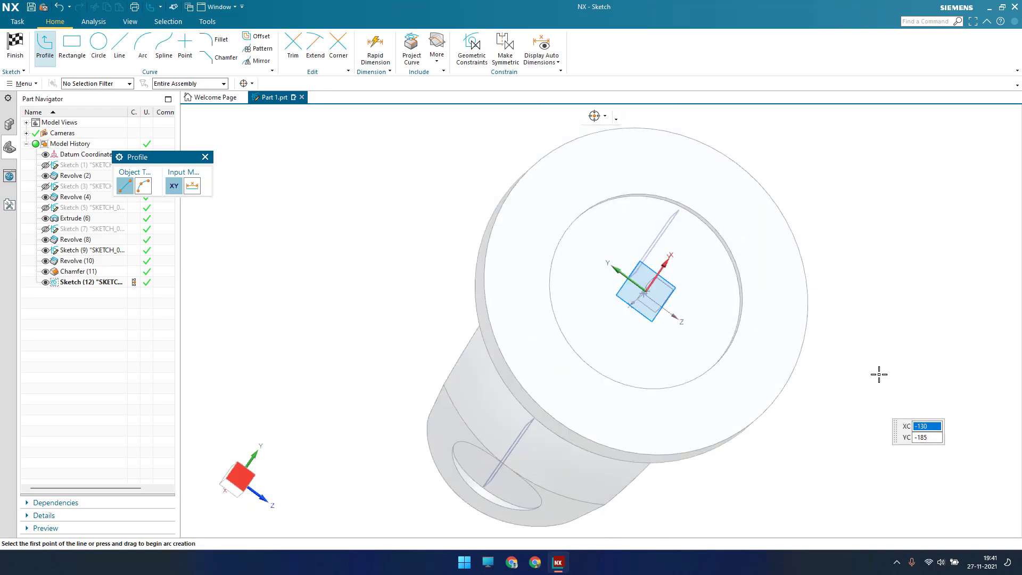
{"action": "mouse_move", "coordinate": [840, 337]}
{"action": "middle_mouse_down"}
{"action": "mouse_move", "coordinate": [931, 304]}
{"action": "mouse_move", "coordinate": [919, 319]}
{"action": "middle_mouse_up"}
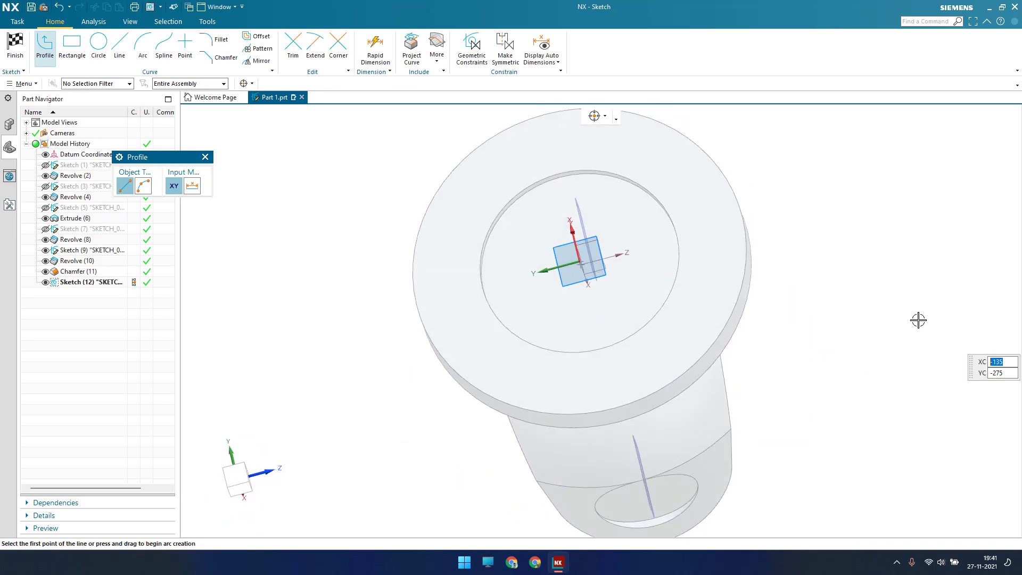
{"action": "key", "text": "F8"}
{"action": "scroll", "coordinate": [607, 287], "scroll_direction": "up", "scroll_amount": 3}
{"action": "scroll", "coordinate": [610, 297], "scroll_direction": "down", "scroll_amount": 3}
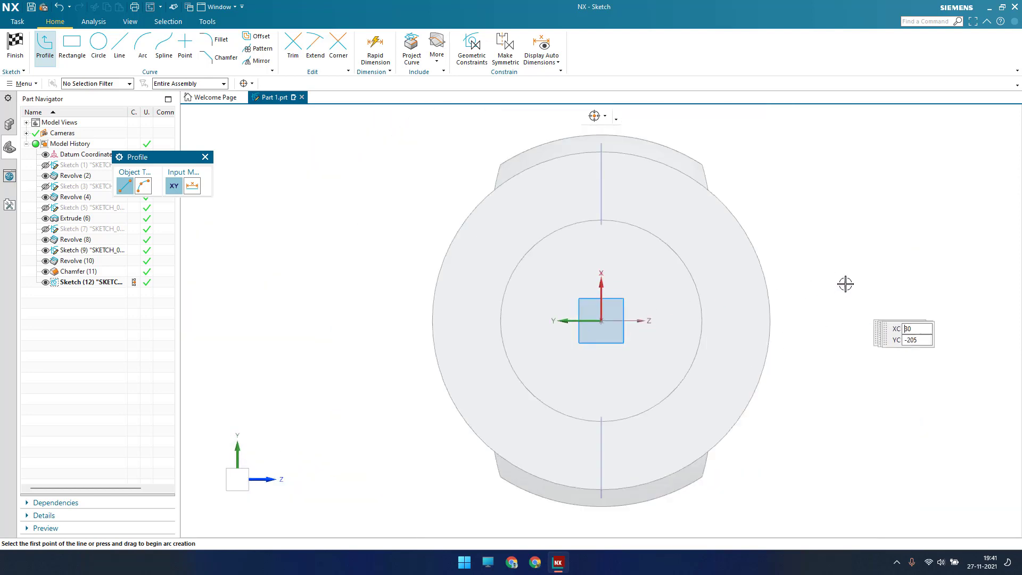
Step: Sketch a circle centred on the origin midway across the flange ring and a separate 21 mm diameter circle outside the flange
{"action": "scroll", "coordinate": [833, 293], "scroll_direction": "up", "scroll_amount": 1}
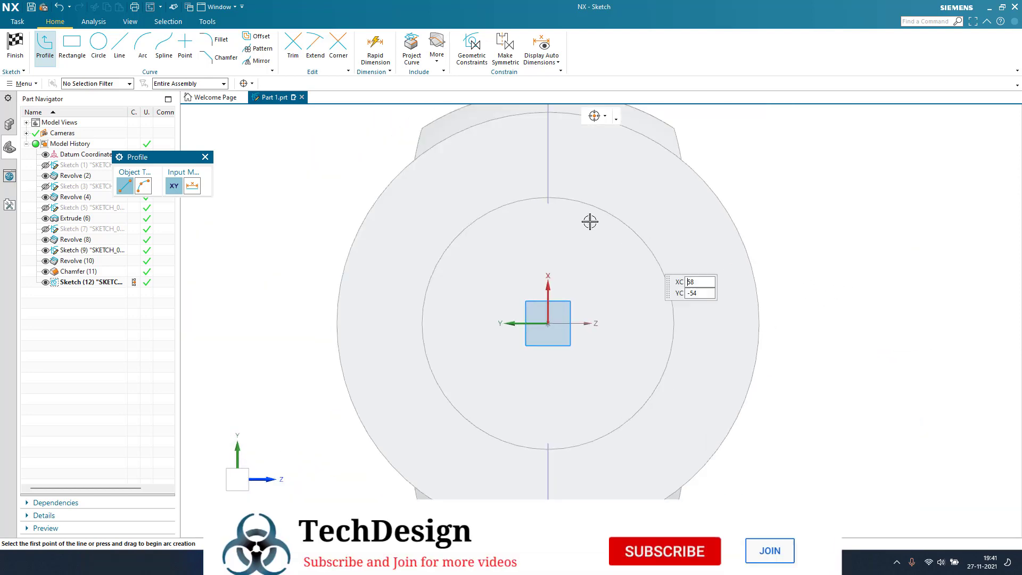
{"action": "left_click", "coordinate": [79, 48]}
{"action": "left_click", "coordinate": [98, 44]}
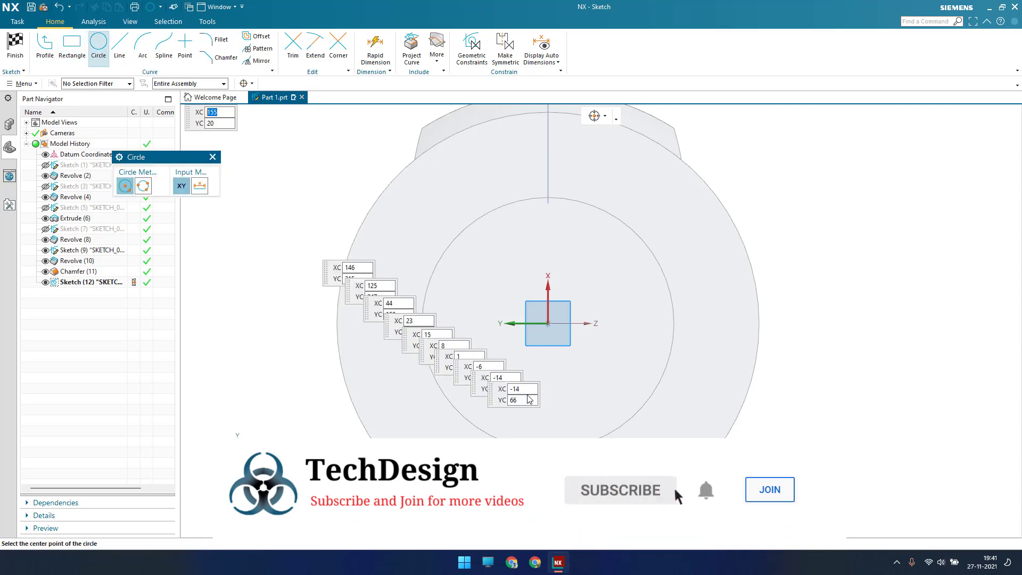
{"action": "left_click", "coordinate": [548, 322]}
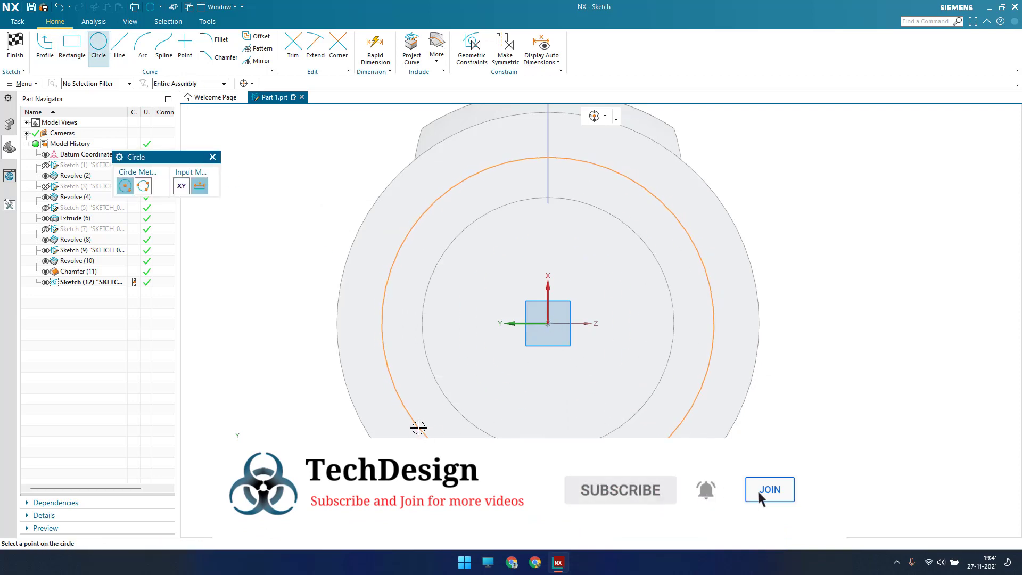
{"action": "left_click", "coordinate": [417, 426]}
{"action": "left_click", "coordinate": [840, 203]}
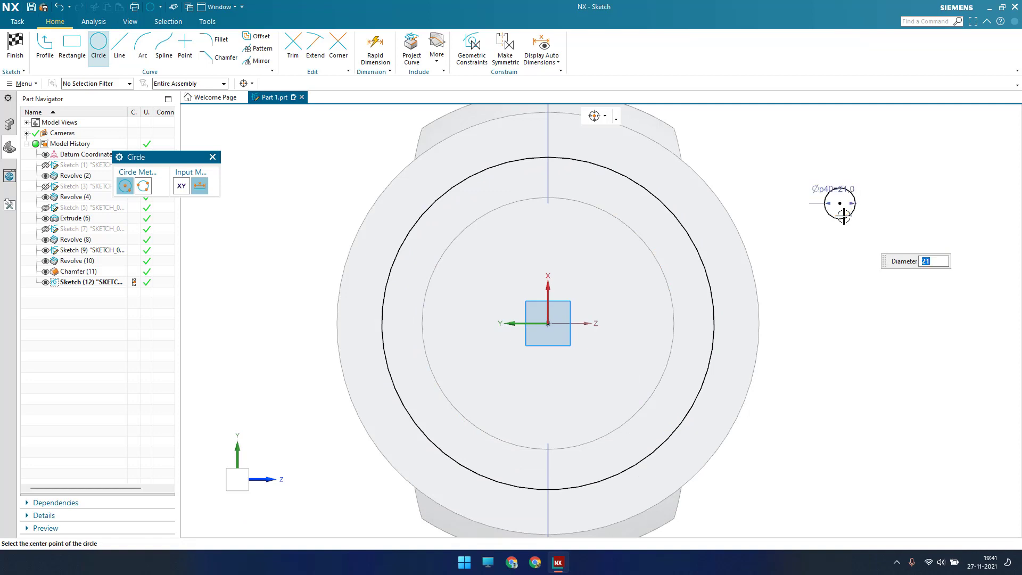
{"action": "key", "text": "Escape"}
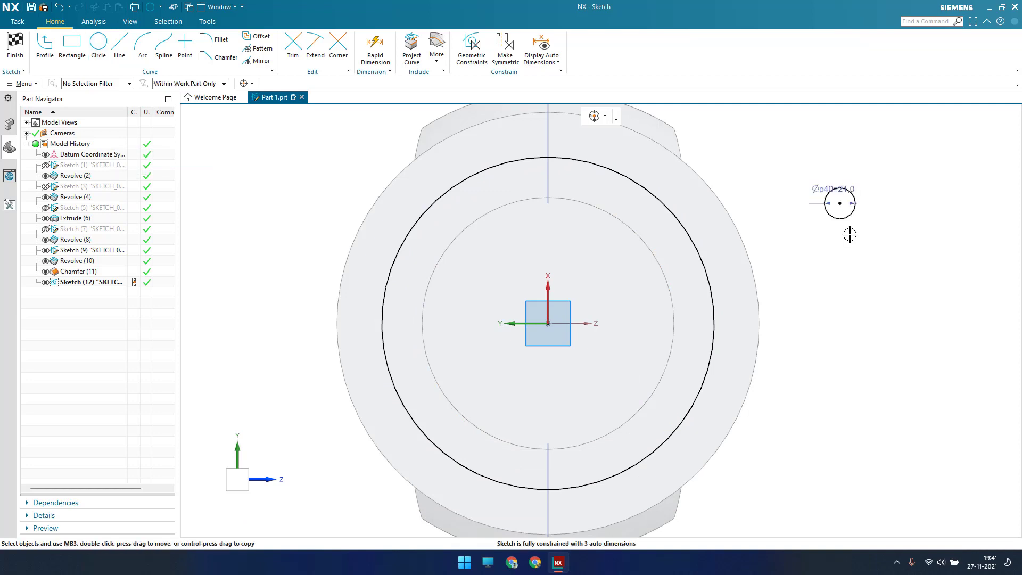
Step: Constrain the centre point of the 21 mm circle to lie on the large origin-centred circle
{"action": "key", "text": "c"}
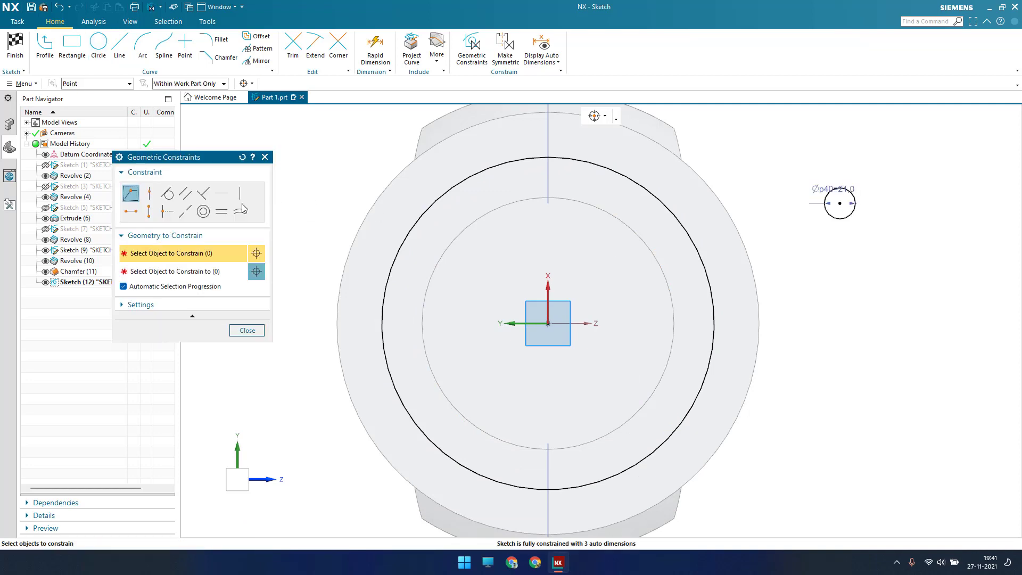
{"action": "left_click", "coordinate": [149, 193]}
{"action": "left_click", "coordinate": [839, 202]}
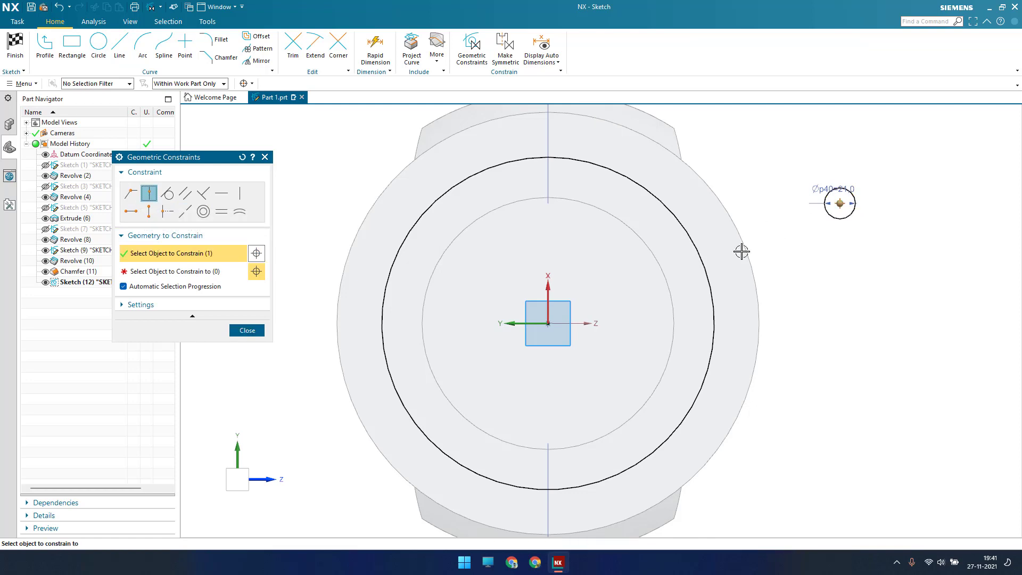
{"action": "left_click", "coordinate": [684, 224]}
{"action": "key", "text": "Escape"}
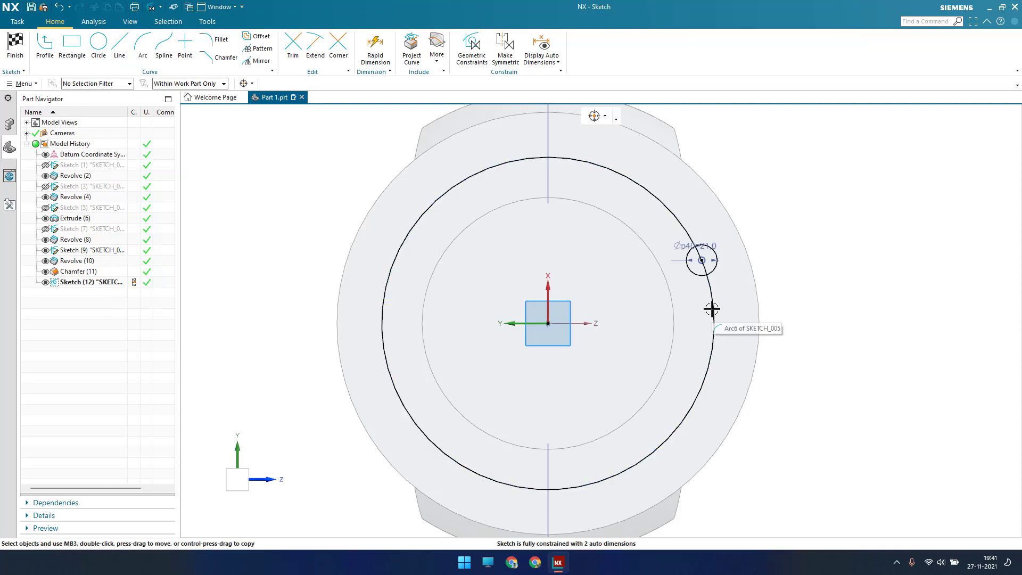
Step: Convert the large origin-centred circle to reference geometry
{"action": "right_click", "coordinate": [714, 303]}
{"action": "key", "text": "Escape"}
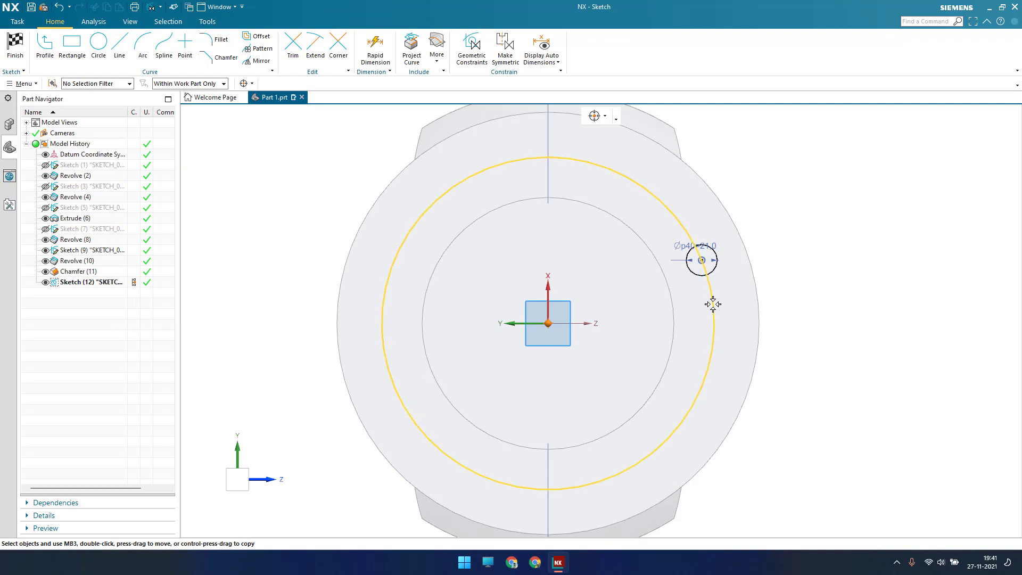
{"action": "left_click", "coordinate": [712, 302]}
{"action": "key", "text": "Escape"}
{"action": "right_click", "coordinate": [713, 309]}
{"action": "left_click", "coordinate": [722, 302]}
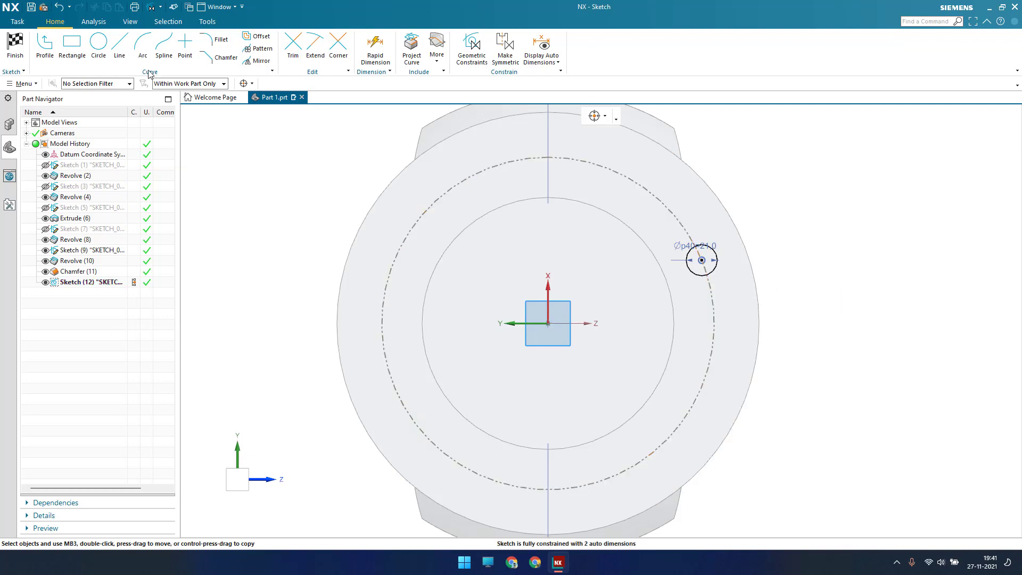
Step: Draw a line from the origin to the 21 mm circle's centre and convert it to reference geometry
{"action": "left_click", "coordinate": [119, 45]}
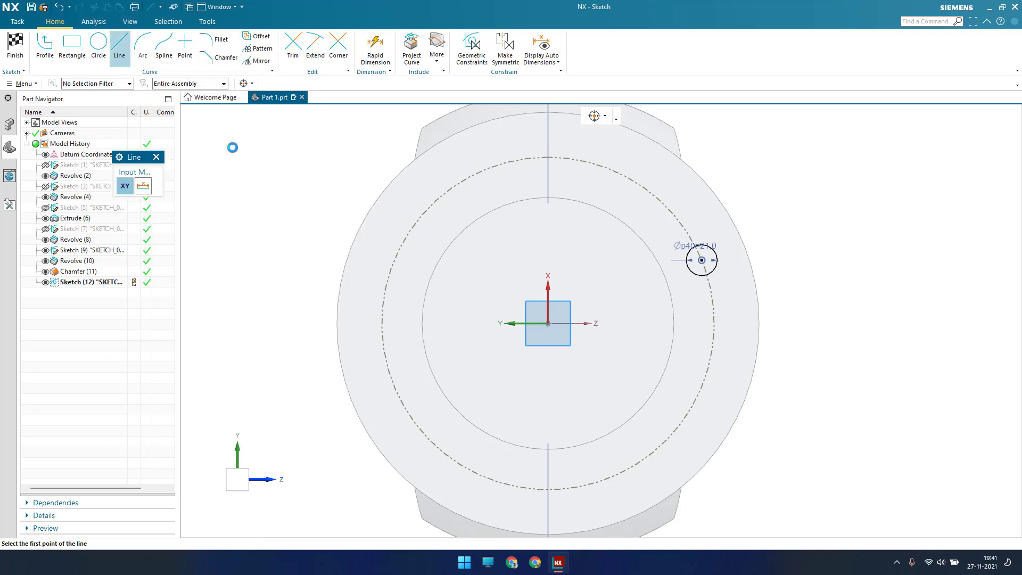
{"action": "left_click", "coordinate": [548, 319]}
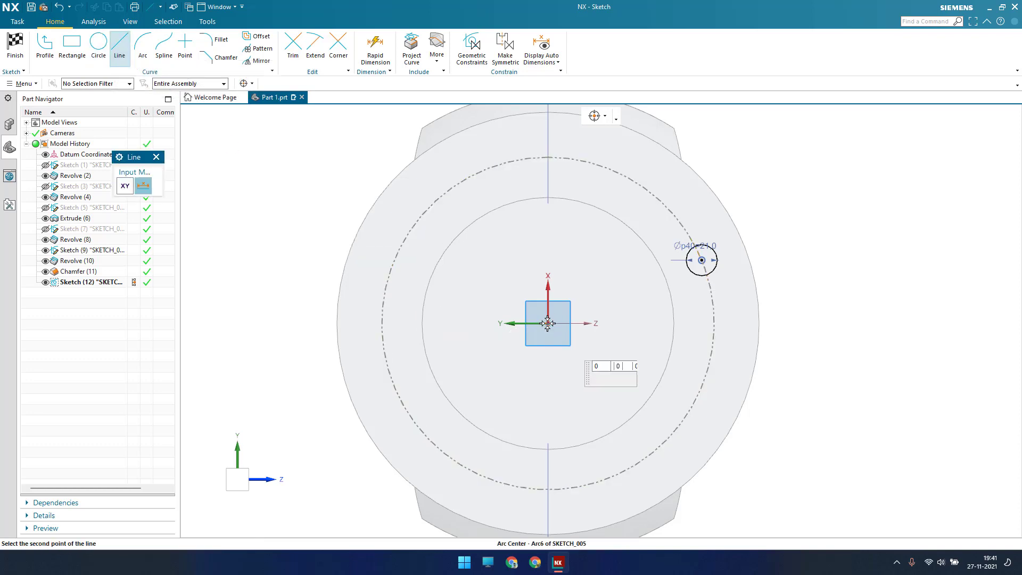
{"action": "left_click", "coordinate": [701, 260]}
{"action": "key", "text": "Escape"}
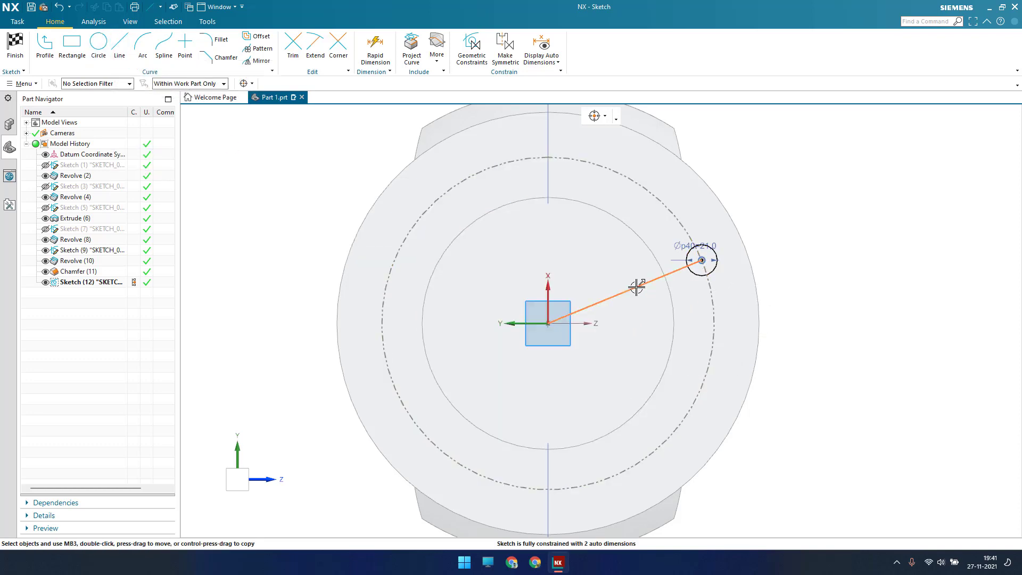
{"action": "right_click", "coordinate": [637, 287]}
{"action": "left_click", "coordinate": [703, 337]}
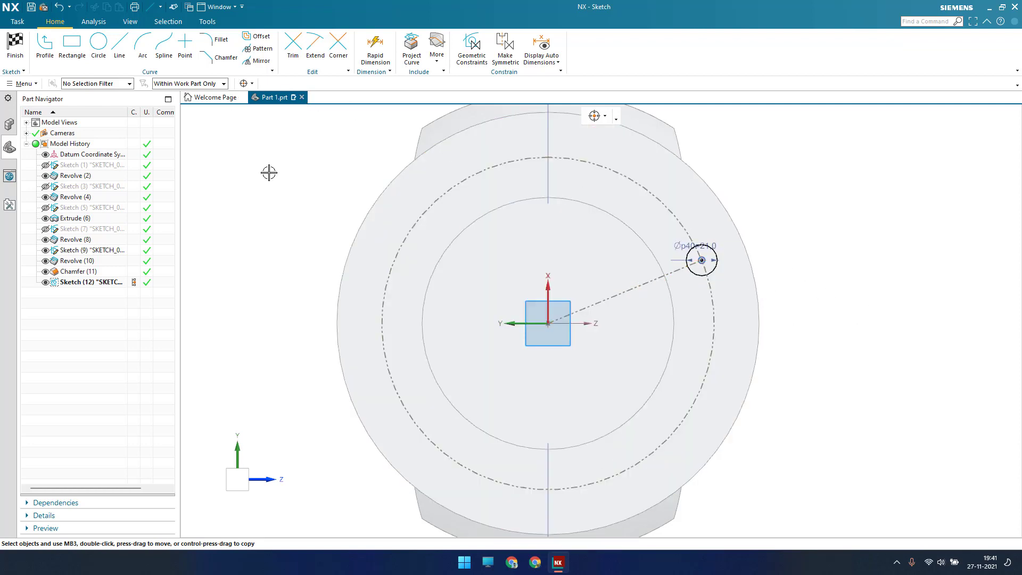
Step: Dimension the angle between the reference line and the vertical sketch axis and set it to 23°
{"action": "key", "text": "d"}
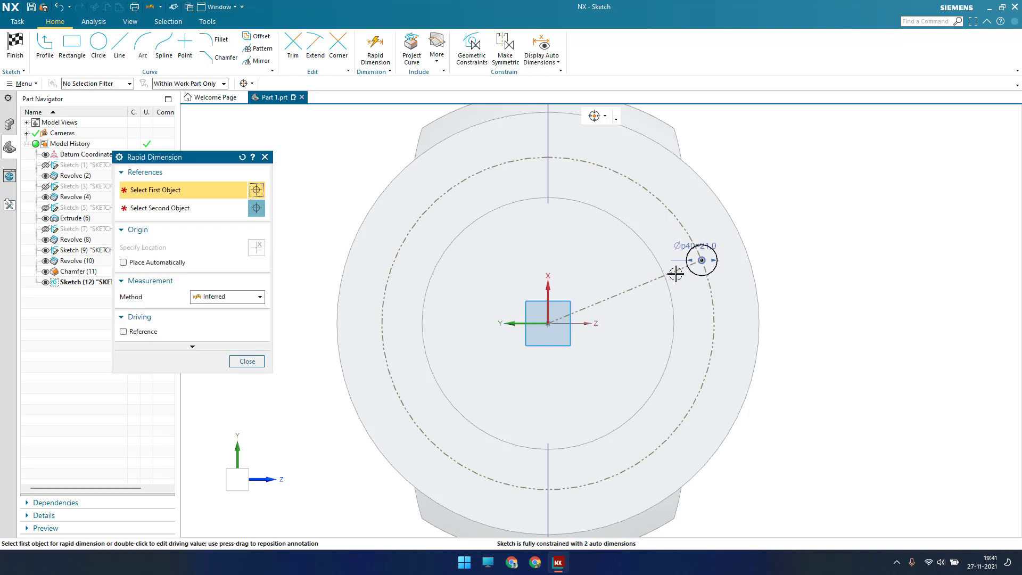
{"action": "left_click", "coordinate": [701, 260]}
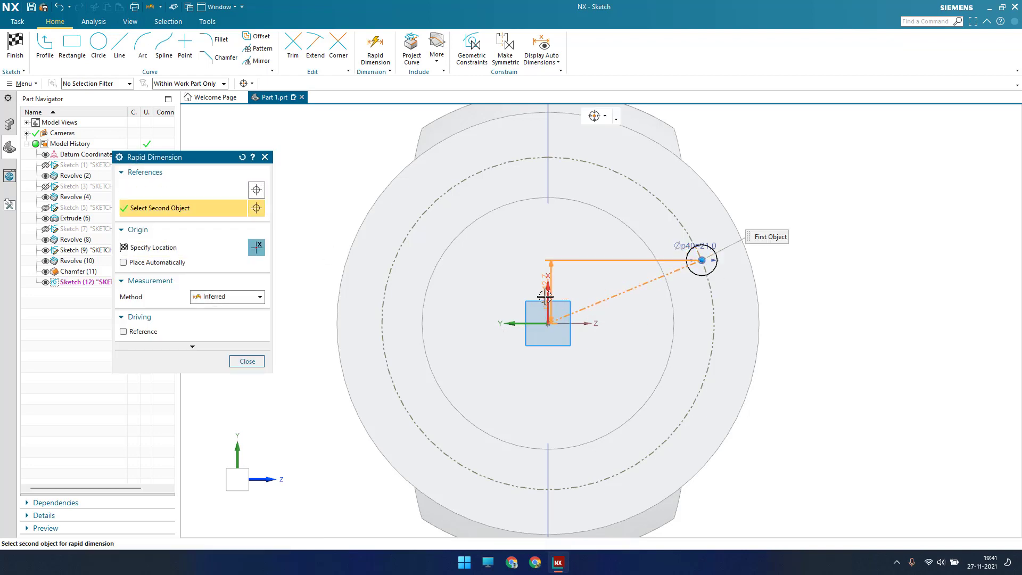
{"action": "left_click", "coordinate": [545, 296]}
{"action": "left_click", "coordinate": [575, 283]}
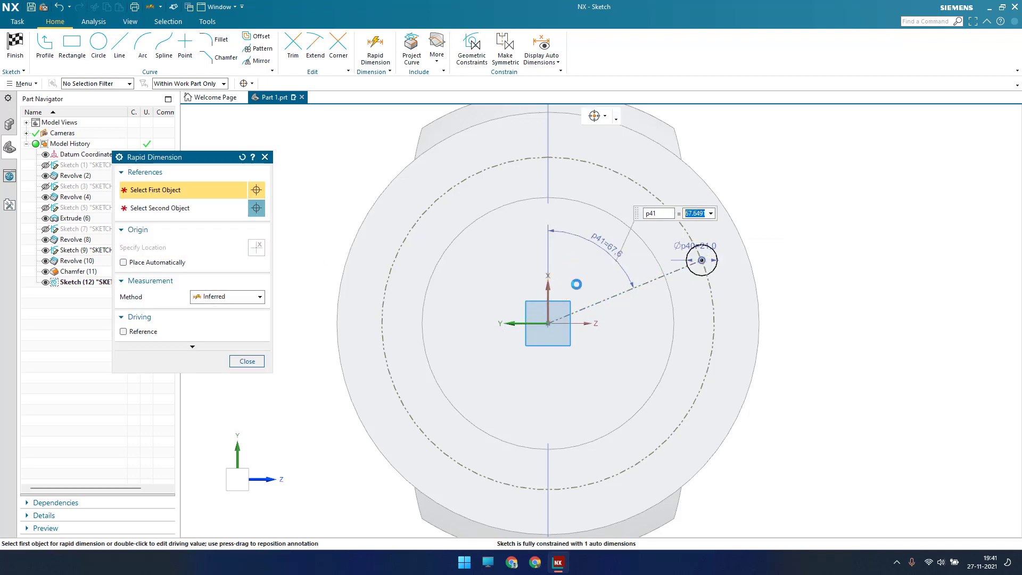
{"action": "type", "text": "23"}
{"action": "key", "text": "Return"}
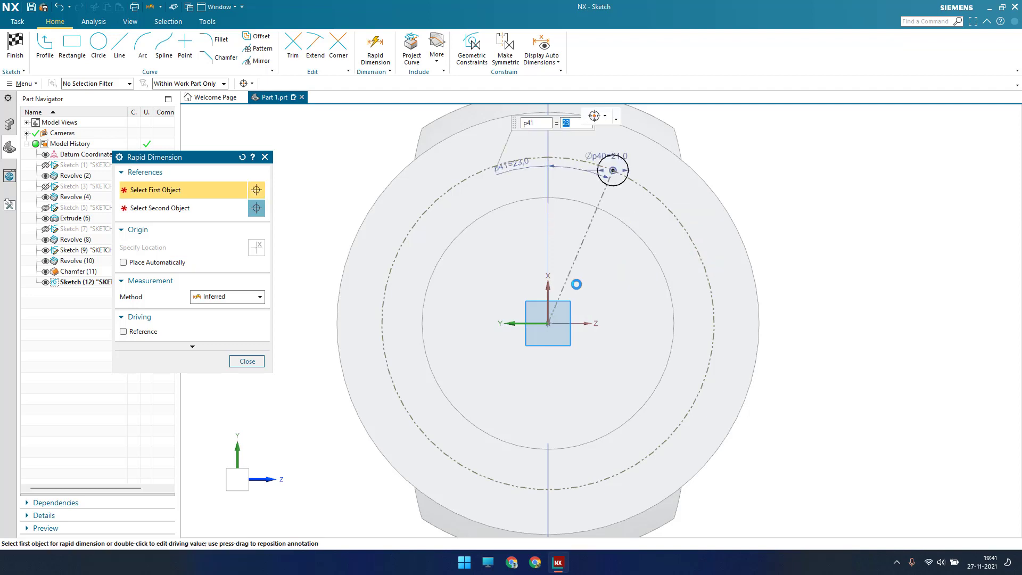
{"action": "middle_click", "coordinate": [847, 208]}
Step: Set up a circular curve pattern of the 21 mm circle with the sketch origin as its rotation point
{"action": "scroll", "coordinate": [894, 204], "scroll_direction": "down", "scroll_amount": 3}
{"action": "scroll", "coordinate": [775, 200], "scroll_direction": "up", "scroll_amount": 3}
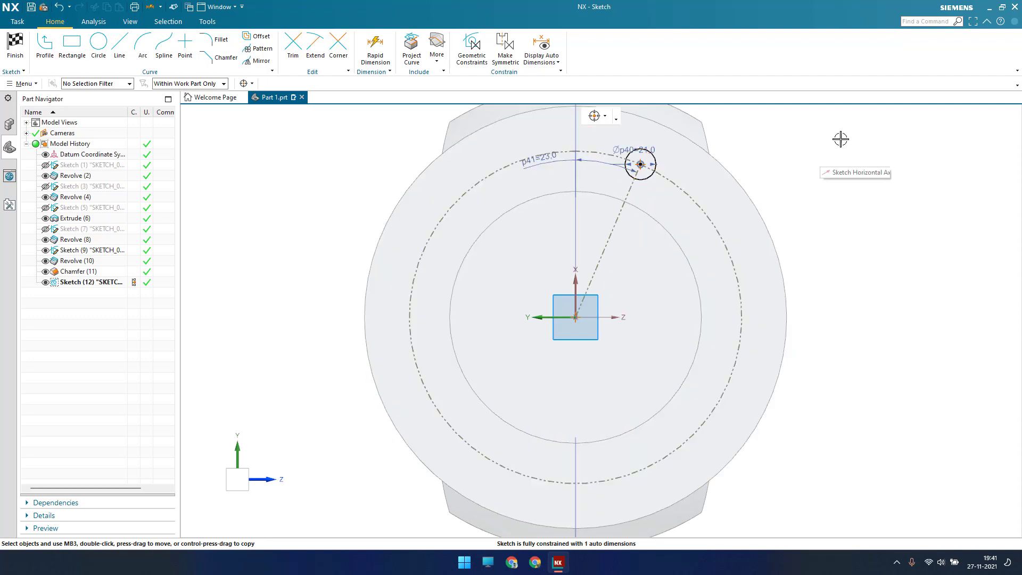
{"action": "left_click", "coordinate": [258, 48]}
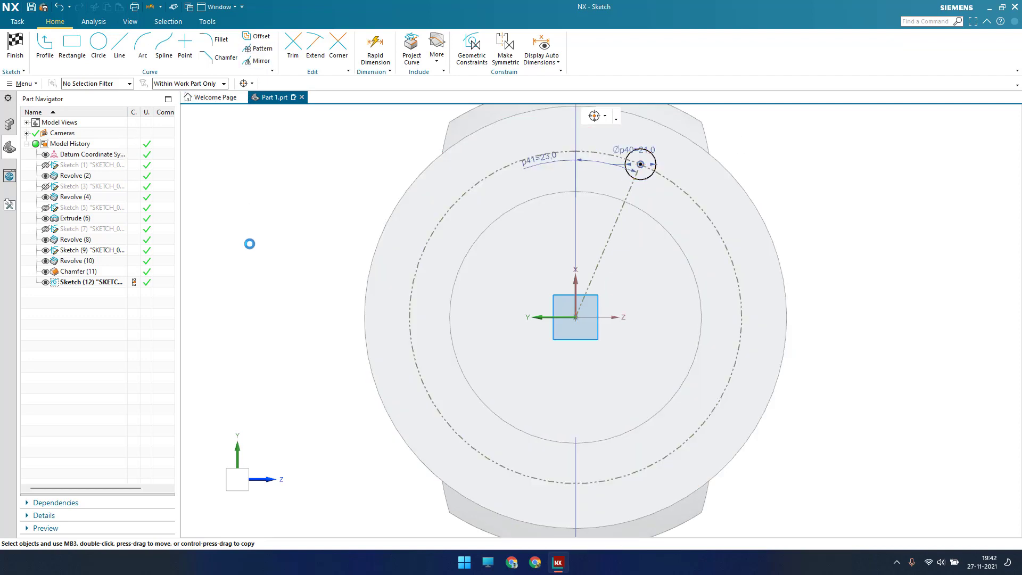
{"action": "left_click", "coordinate": [243, 228]}
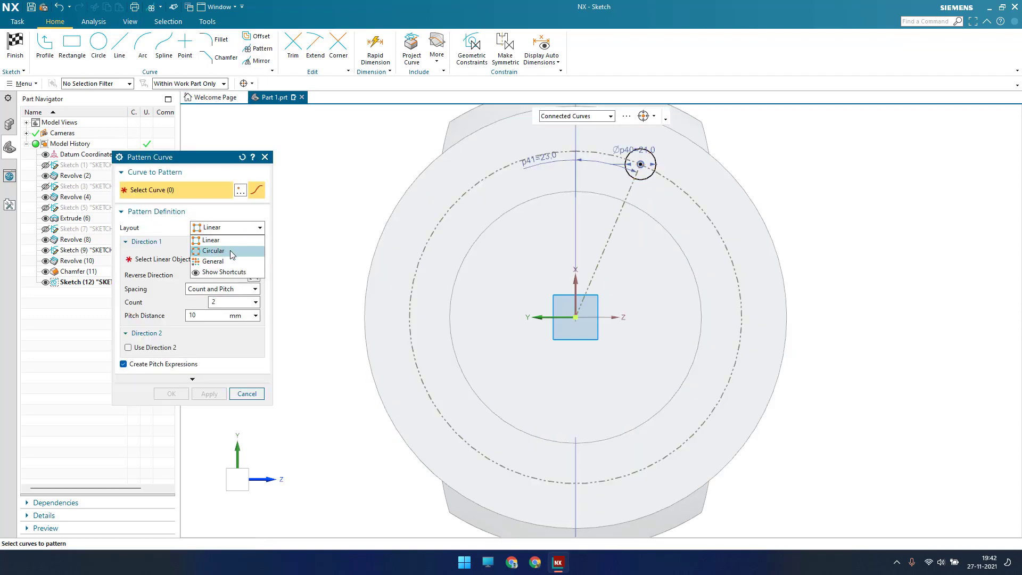
{"action": "left_click", "coordinate": [218, 250]}
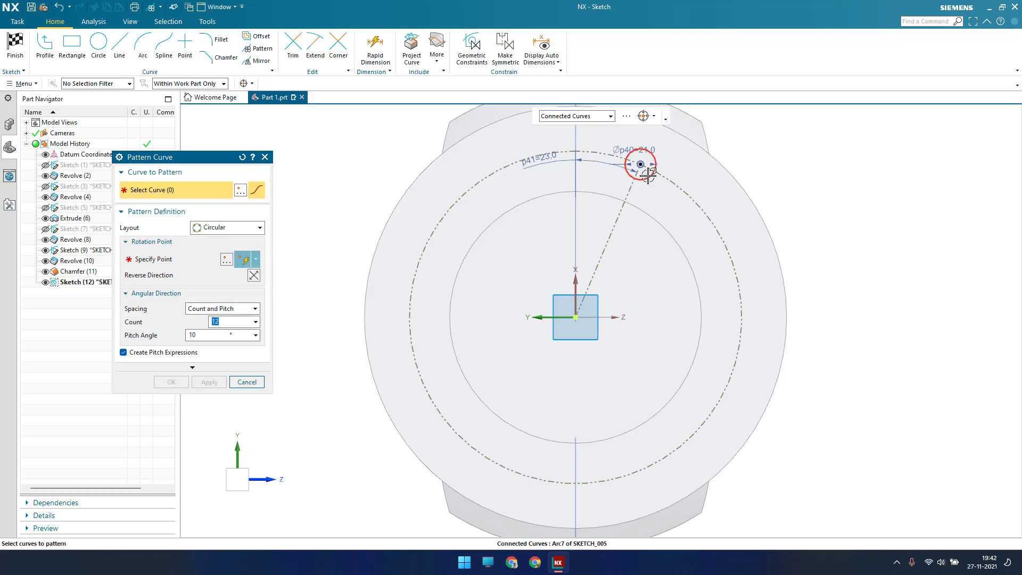
{"action": "left_click", "coordinate": [177, 253]}
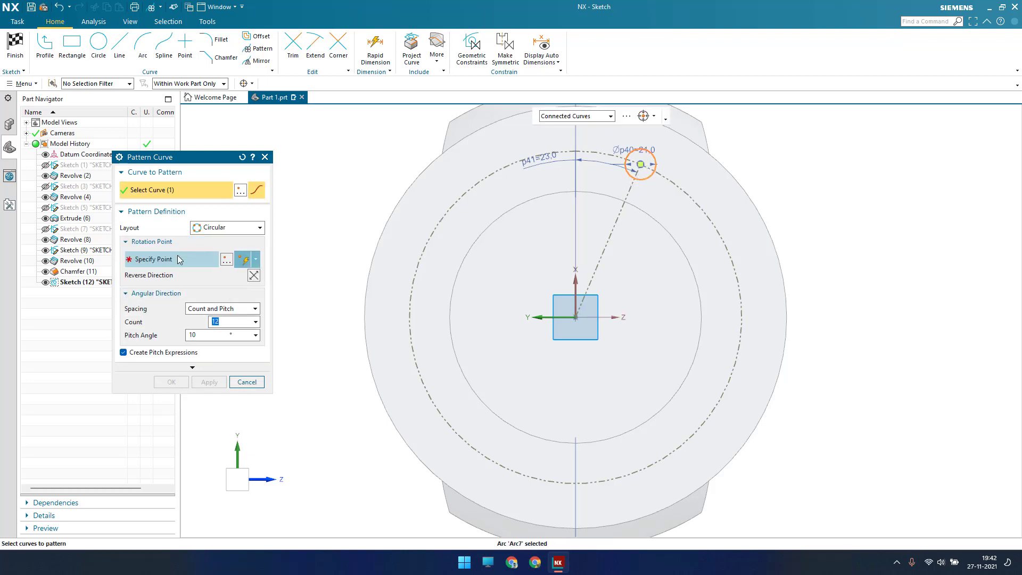
{"action": "left_click", "coordinate": [573, 318]}
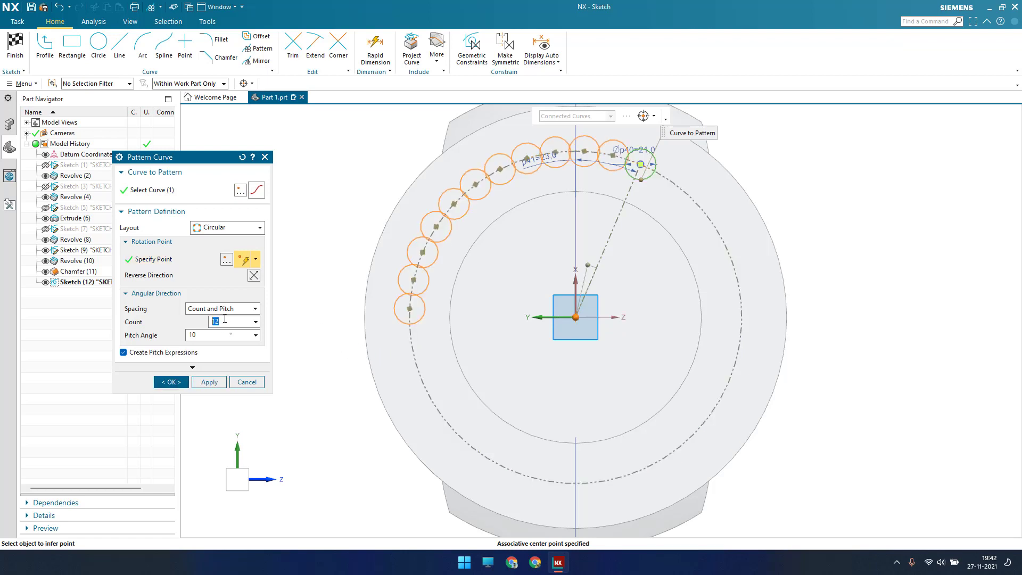
Step: Set the pattern spacing to Count and Span with a count of 8 and a span angle of 45°
{"action": "left_click", "coordinate": [230, 311]}
{"action": "left_click", "coordinate": [228, 328]}
{"action": "left_click", "coordinate": [198, 334]}
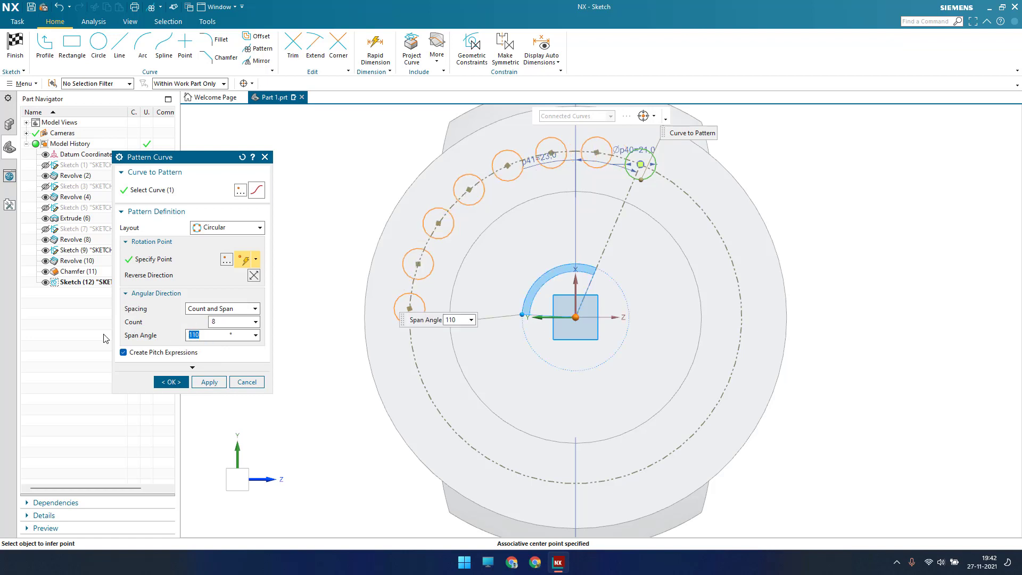
{"action": "key", "text": "Return"}
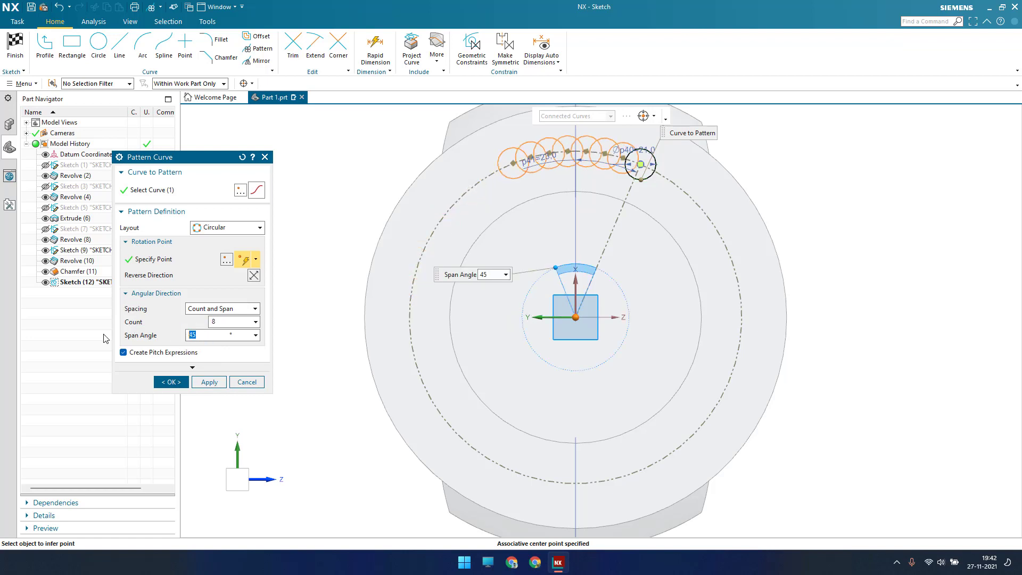
Step: Switch the pattern spacing to Count and Pitch, set the pitch angle to 45° and create the pattern
{"action": "left_click", "coordinate": [230, 312]}
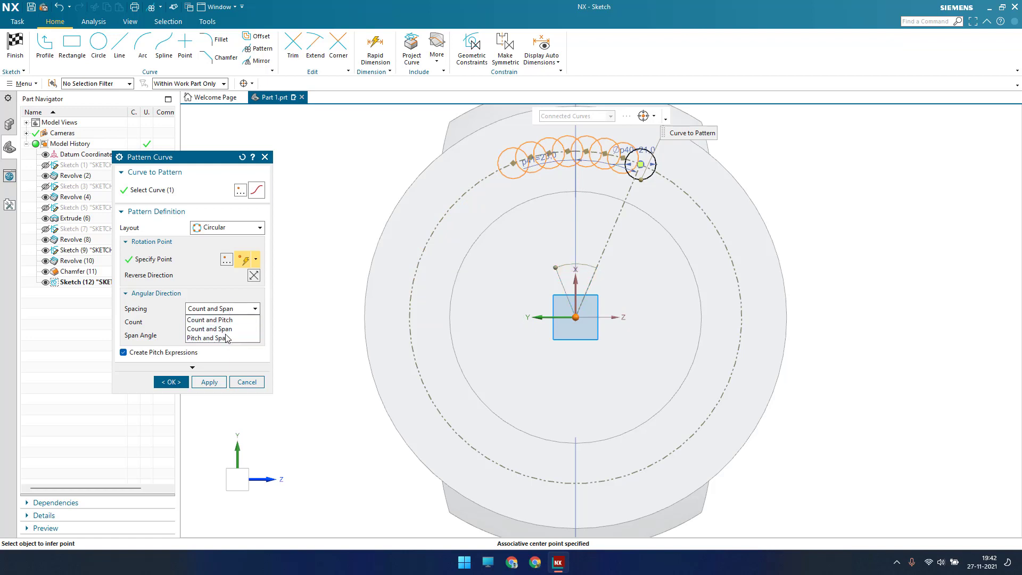
{"action": "left_click", "coordinate": [233, 320]}
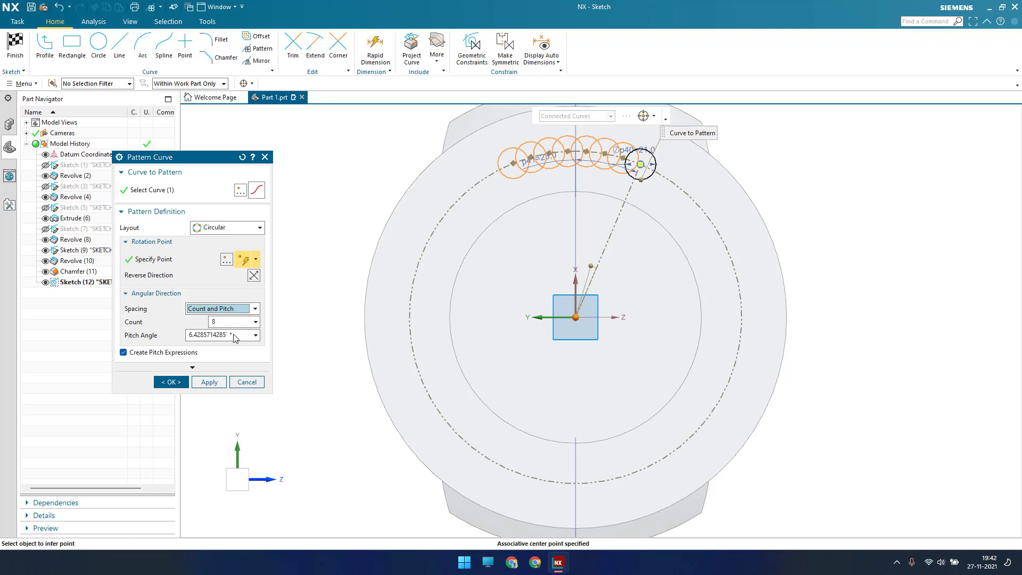
{"action": "type", "text": "4"}
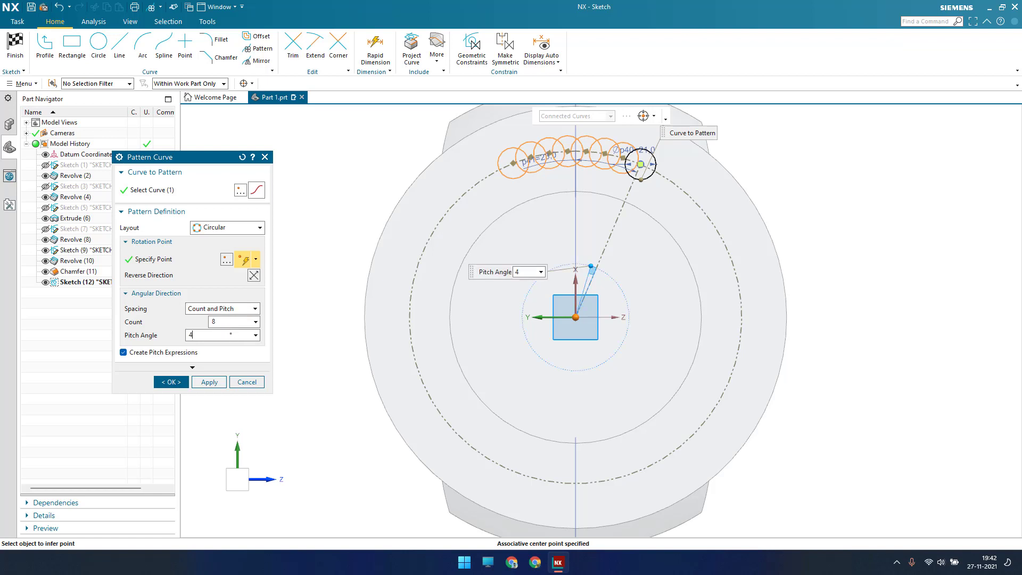
{"action": "type", "text": "5"}
{"action": "key", "text": "Return"}
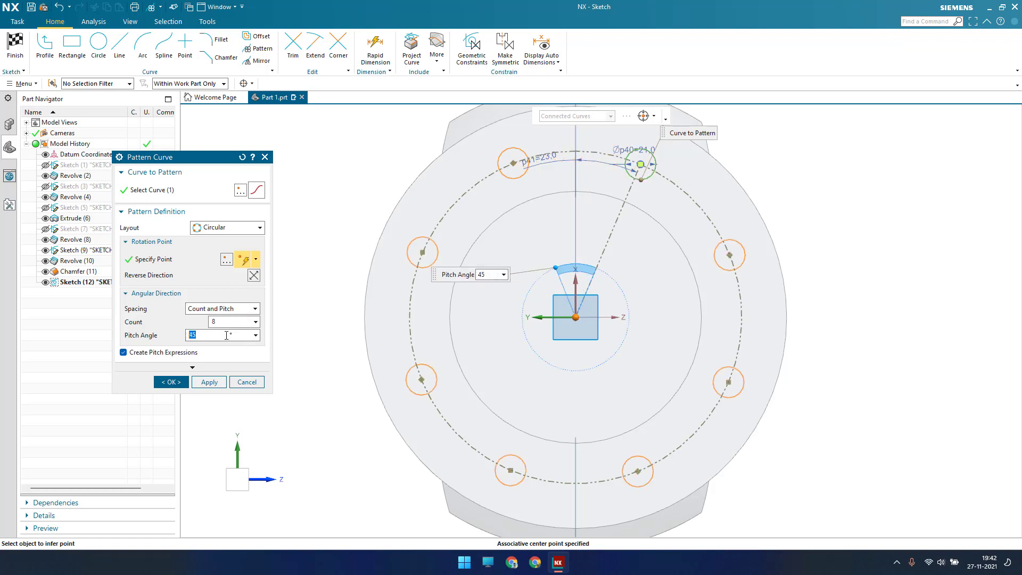
{"action": "left_click", "coordinate": [184, 383]}
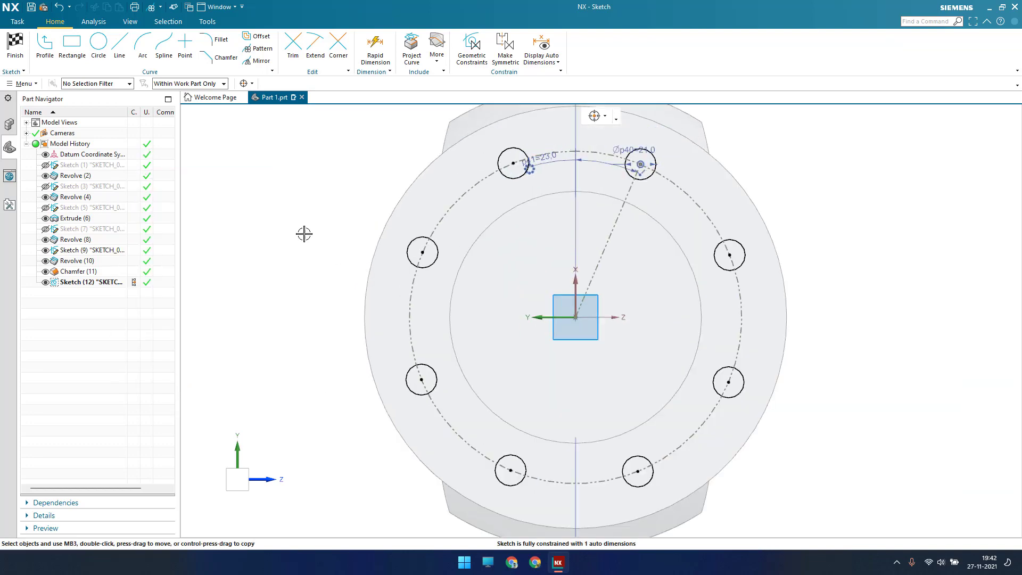
Step: Finish the sketch and set up an extrusion of its eight circles, reversing the direction so it runs into the flange
{"action": "left_click", "coordinate": [15, 46]}
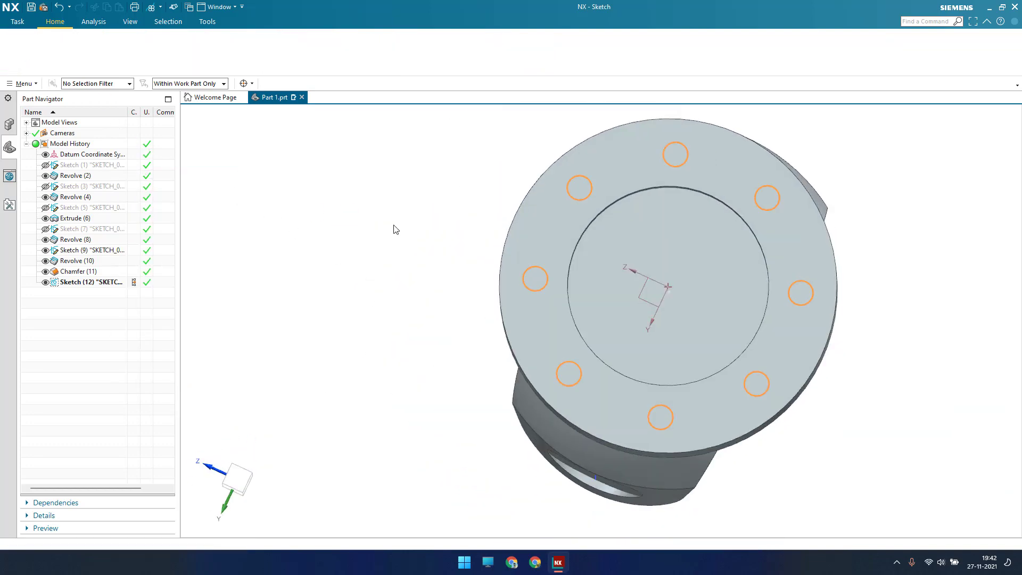
{"action": "mouse_move", "coordinate": [394, 225]}
{"action": "middle_mouse_down"}
{"action": "mouse_move", "coordinate": [550, 291]}
{"action": "mouse_move", "coordinate": [628, 250]}
{"action": "middle_mouse_up"}
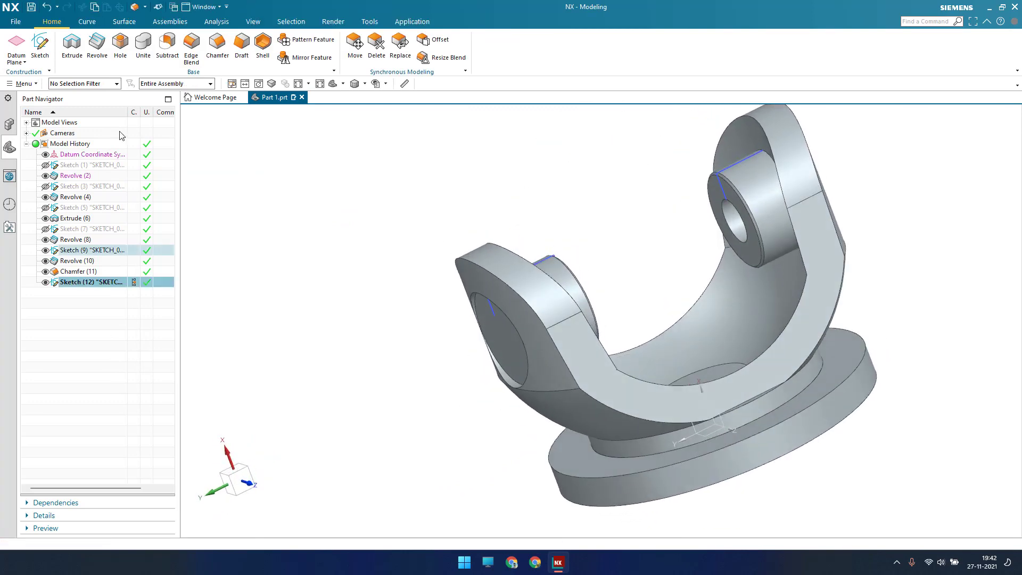
{"action": "left_click", "coordinate": [73, 45]}
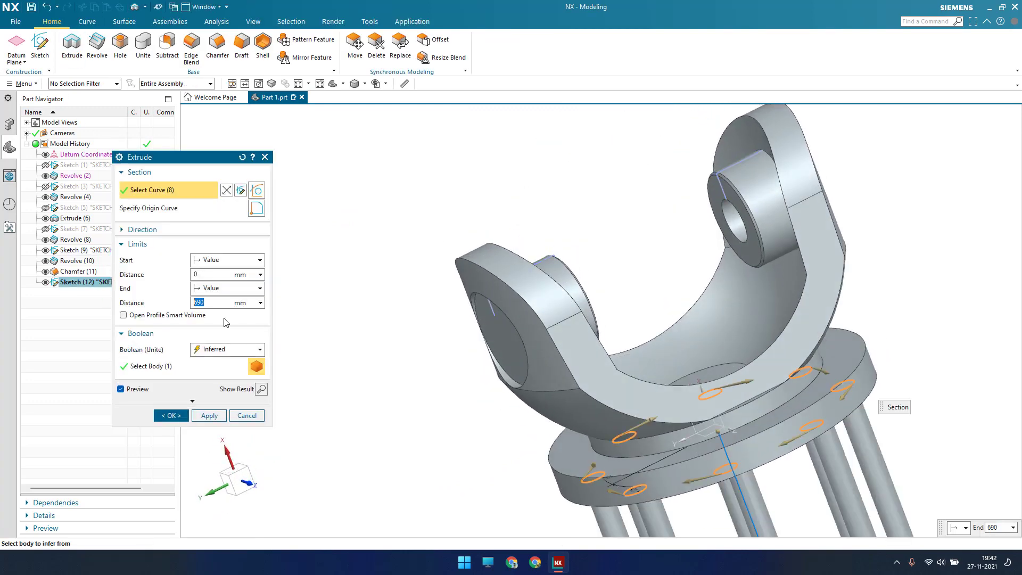
{"action": "middle_click_drag", "start_coordinate": [404, 250], "coordinate": [330, 240]}
{"action": "left_click", "coordinate": [228, 260]}
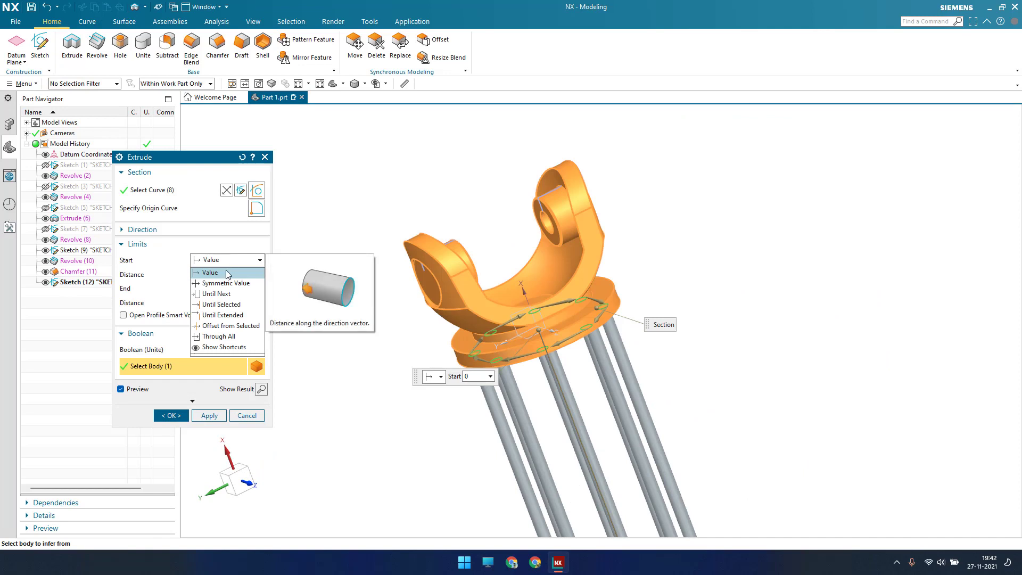
{"action": "left_click", "coordinate": [210, 272]}
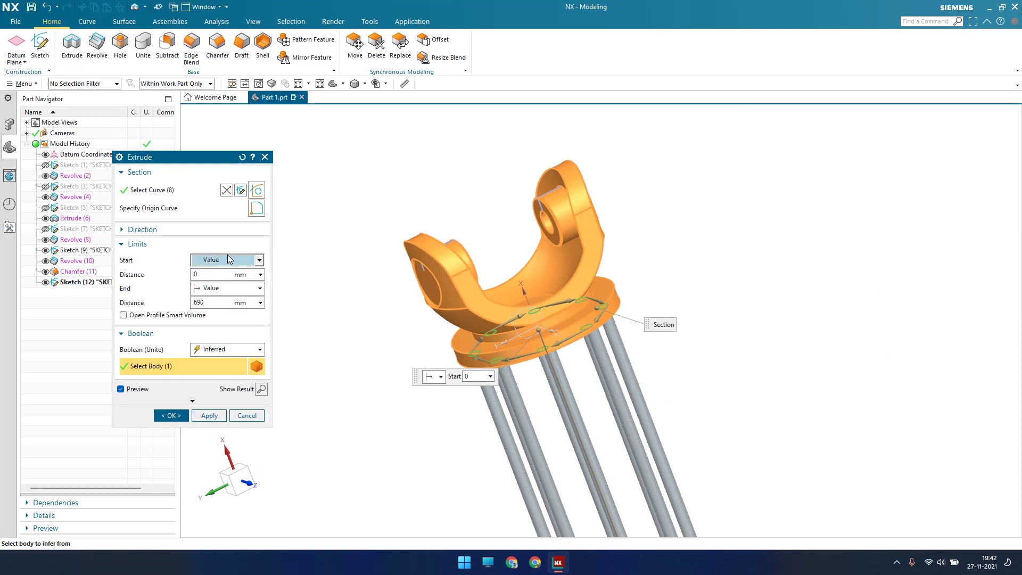
{"action": "left_click", "coordinate": [207, 234]}
{"action": "left_click", "coordinate": [231, 247]}
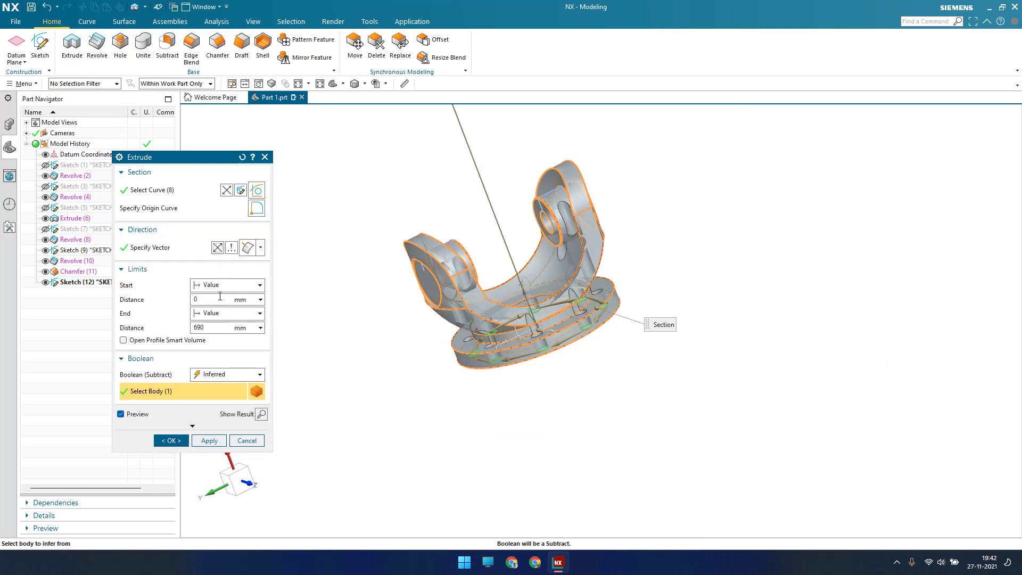
Step: Set the extrusion's end distance to 50 mm and subtract the eight circles from the body
{"action": "double_click", "coordinate": [212, 328]}
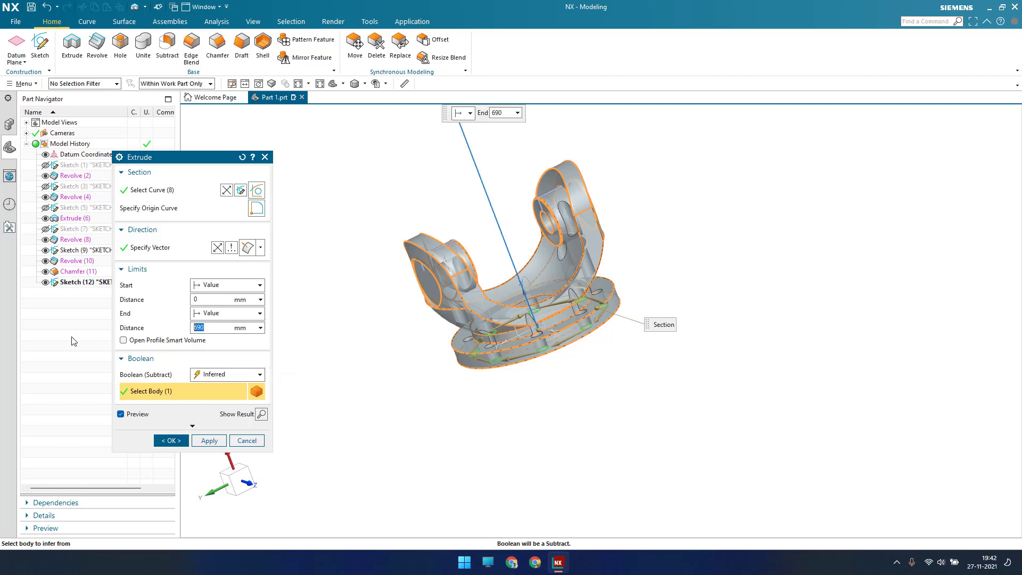
{"action": "type", "text": "50"}
{"action": "key", "text": "Return"}
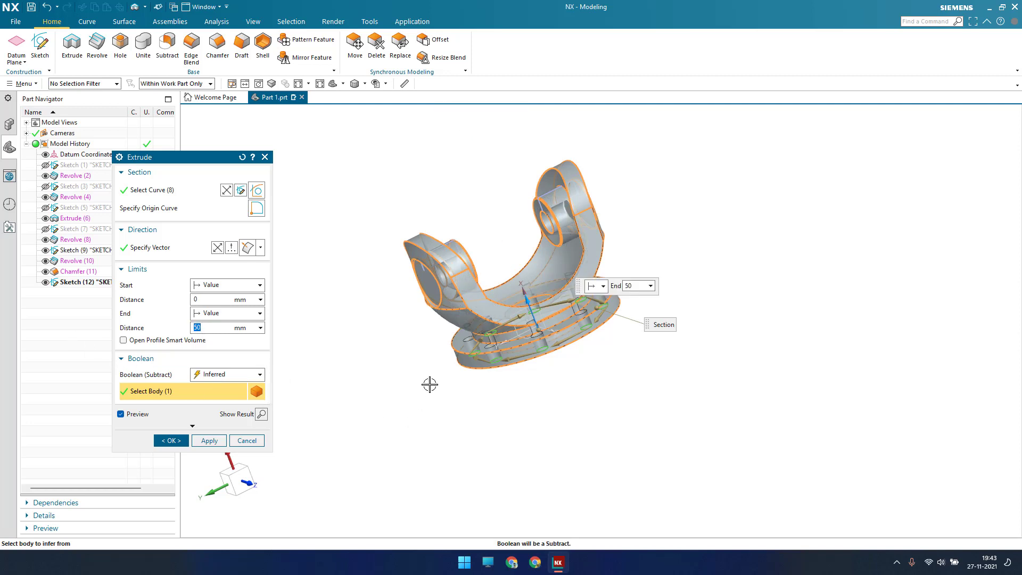
{"action": "scroll", "coordinate": [428, 382], "scroll_direction": "up", "scroll_amount": 4}
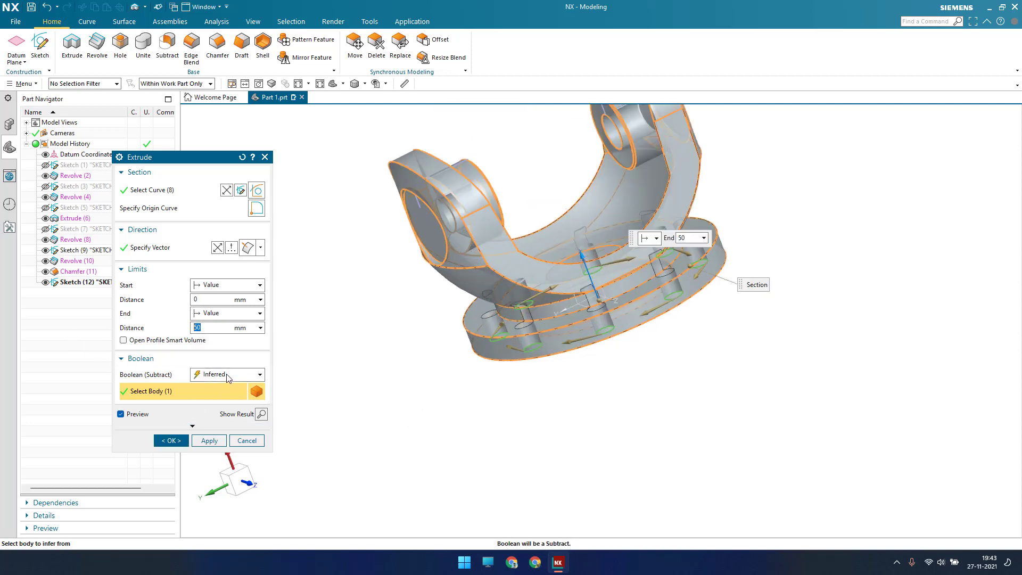
{"action": "left_click", "coordinate": [226, 374]}
{"action": "left_click", "coordinate": [213, 408]}
{"action": "left_click", "coordinate": [180, 440]}
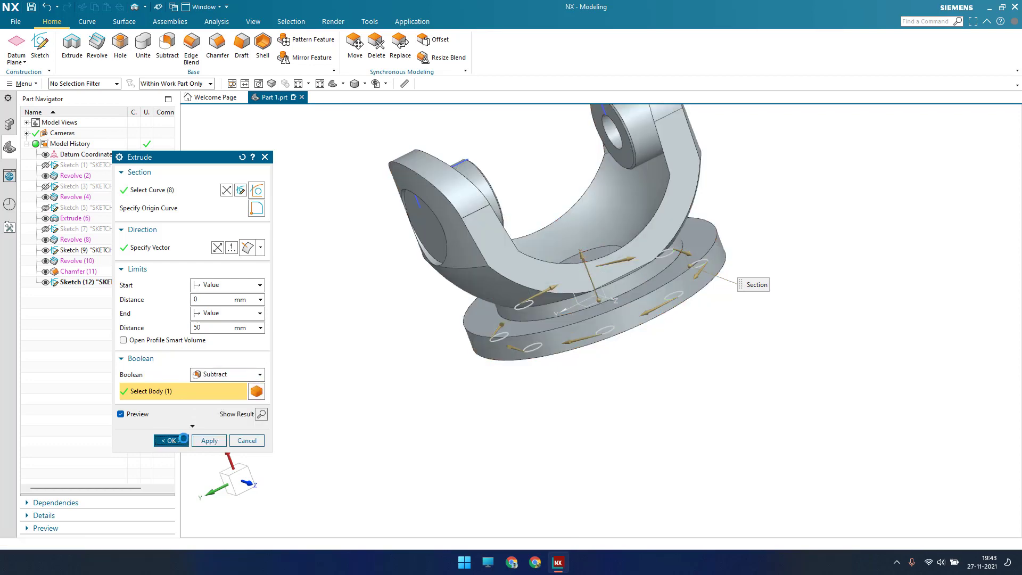
Step: Edit the bolt-hole sketch, dimension the large reference circle's diameter as 122.5*2 (245 mm), and finish the sketch
{"action": "scroll", "coordinate": [521, 318], "scroll_direction": "up", "scroll_amount": 5}
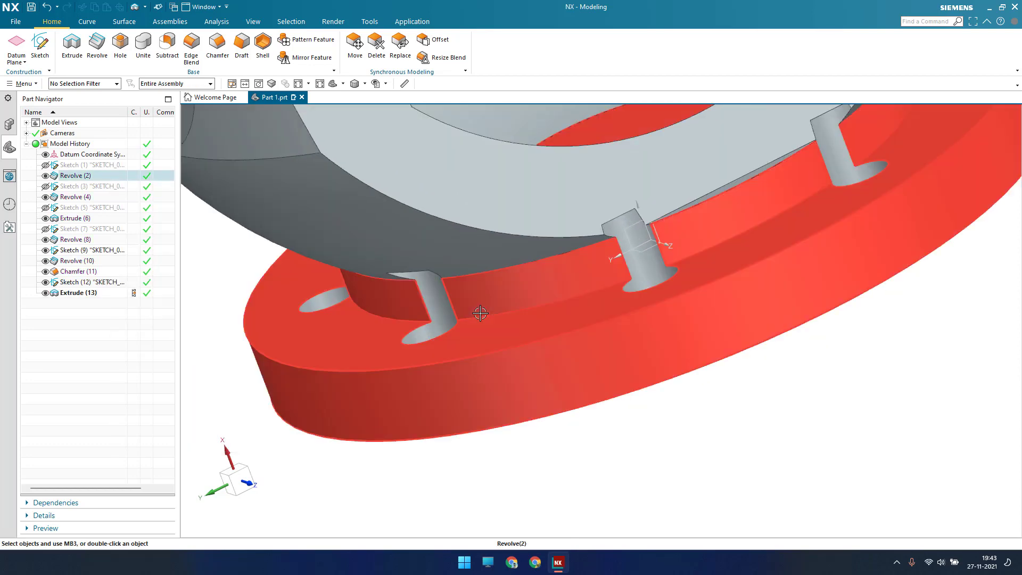
{"action": "middle_click_drag", "start_coordinate": [481, 314], "coordinate": [519, 320]}
{"action": "mouse_move", "coordinate": [515, 311]}
{"action": "middle_mouse_down"}
{"action": "mouse_move", "coordinate": [511, 292]}
{"action": "mouse_move", "coordinate": [511, 310]}
{"action": "middle_mouse_up"}
{"action": "scroll", "coordinate": [511, 310], "scroll_direction": "down", "scroll_amount": 2}
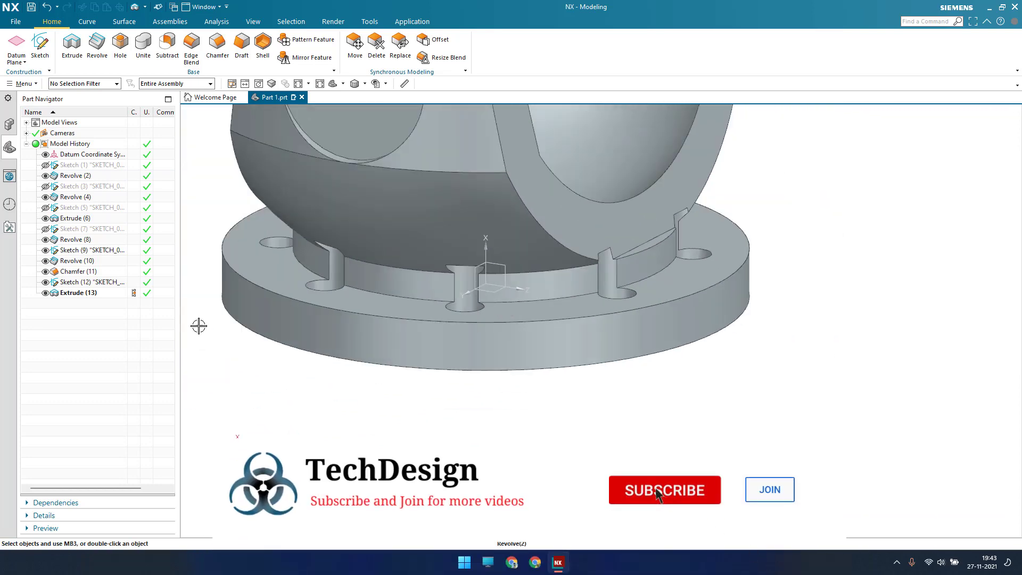
{"action": "left_click", "coordinate": [90, 282]}
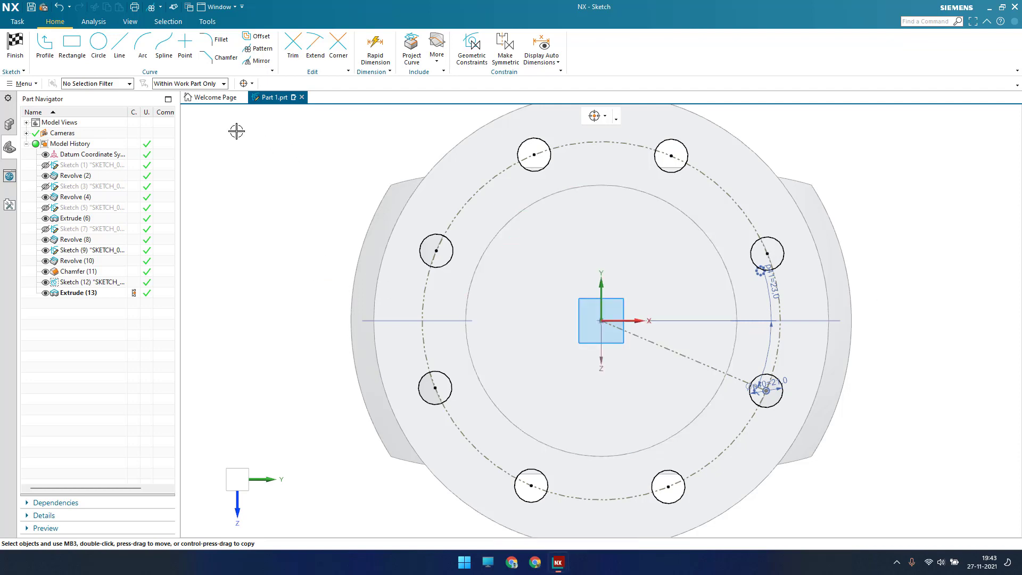
{"action": "key", "text": "d"}
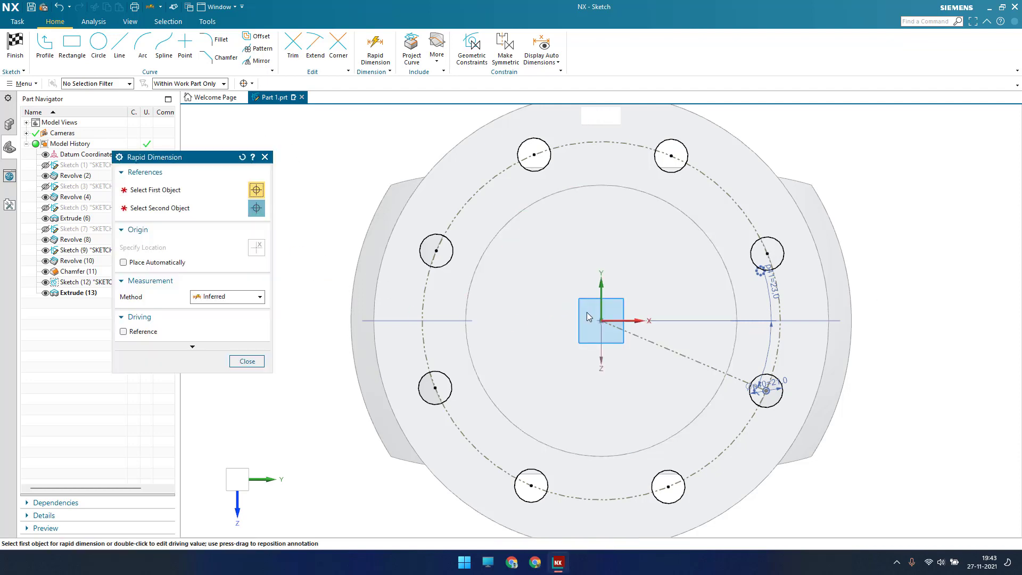
{"action": "left_click", "coordinate": [471, 200]}
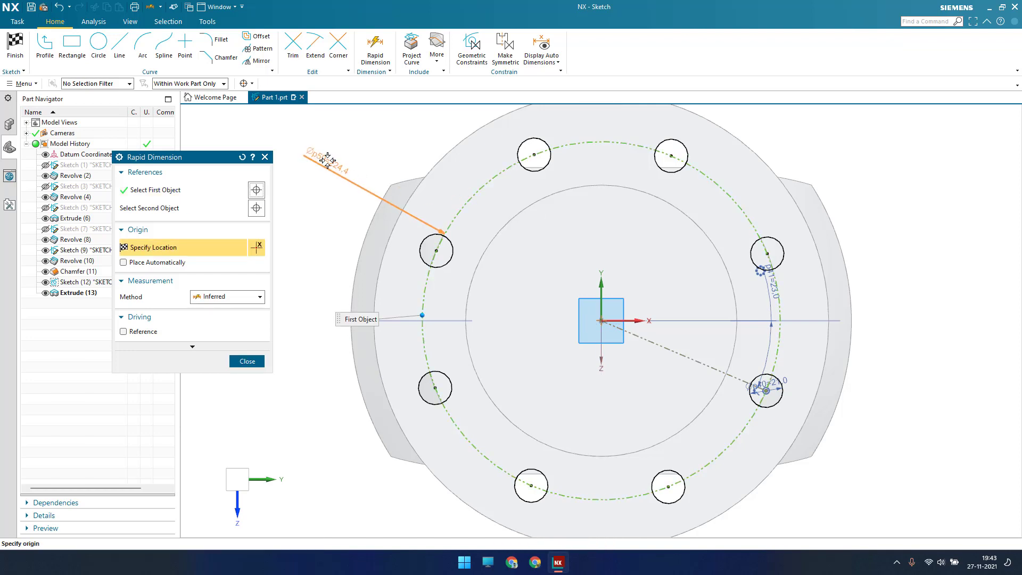
{"action": "left_click", "coordinate": [327, 159]}
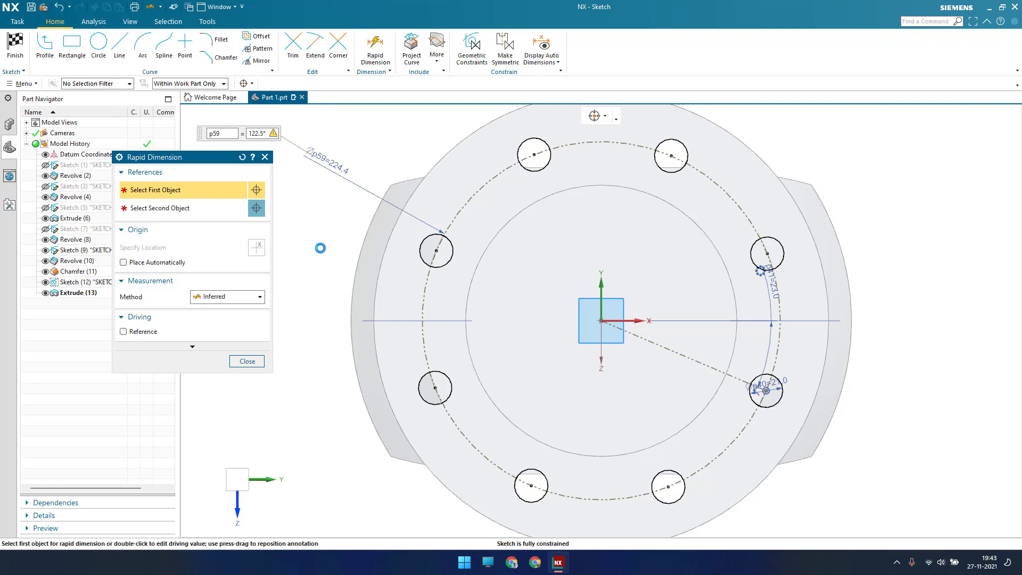
{"action": "key", "text": "Return"}
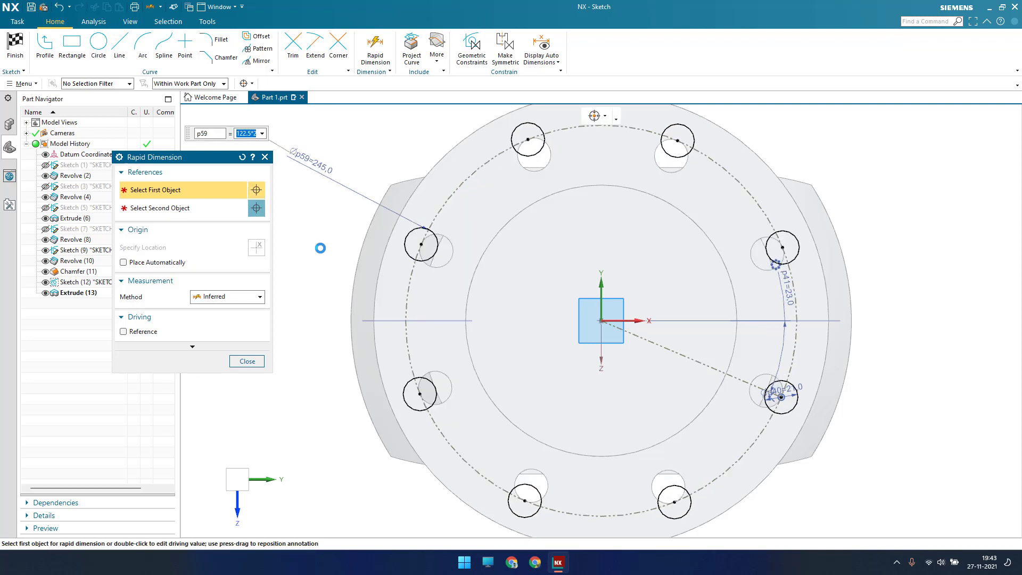
{"action": "left_click", "coordinate": [247, 362]}
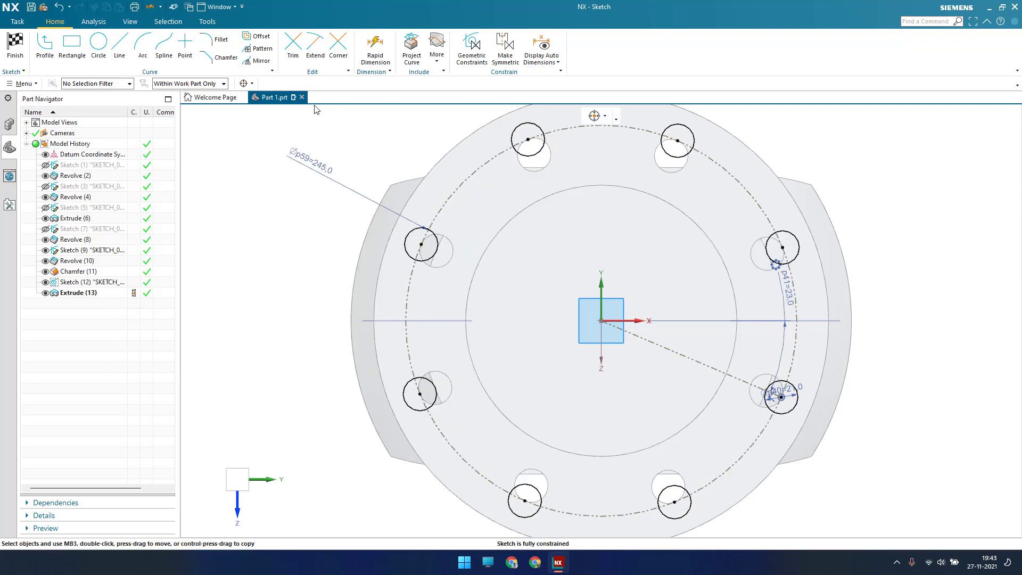
{"action": "left_click", "coordinate": [21, 53]}
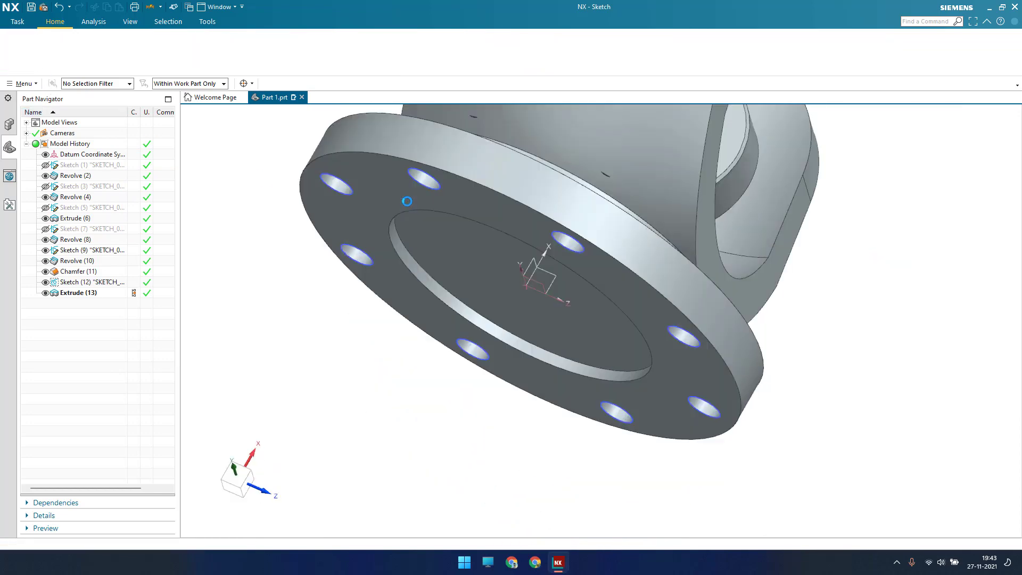
Step: Edit the bolt-hole extrusion in the flange and set its end distance to 25 mm
{"action": "middle_click_drag", "start_coordinate": [470, 309], "coordinate": [454, 319]}
{"action": "scroll", "coordinate": [454, 313], "scroll_direction": "up", "scroll_amount": 5}
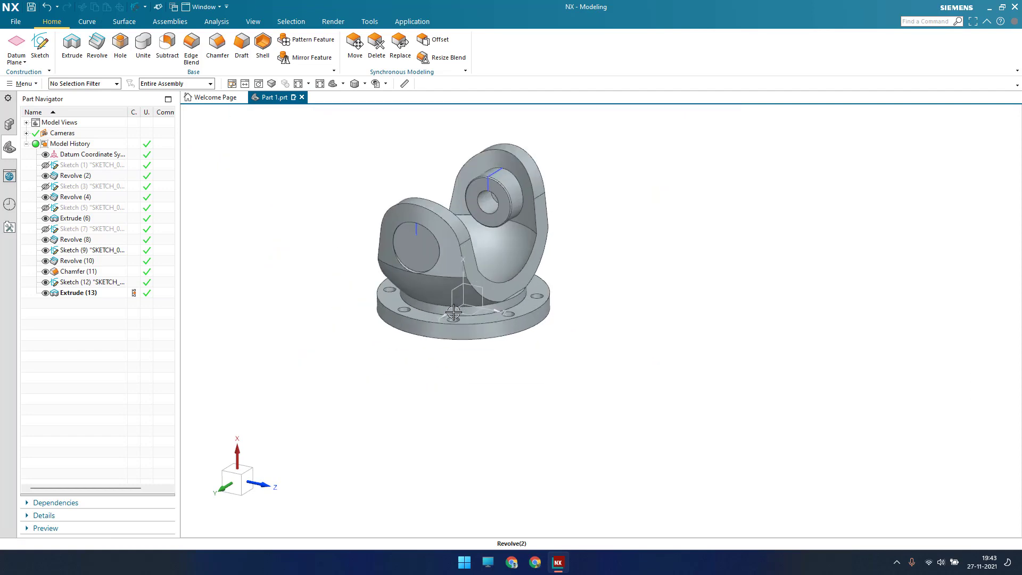
{"action": "scroll", "coordinate": [454, 298], "scroll_direction": "down", "scroll_amount": 8}
{"action": "scroll", "coordinate": [468, 228], "scroll_direction": "down", "scroll_amount": 2}
{"action": "scroll", "coordinate": [467, 228], "scroll_direction": "down", "scroll_amount": 4}
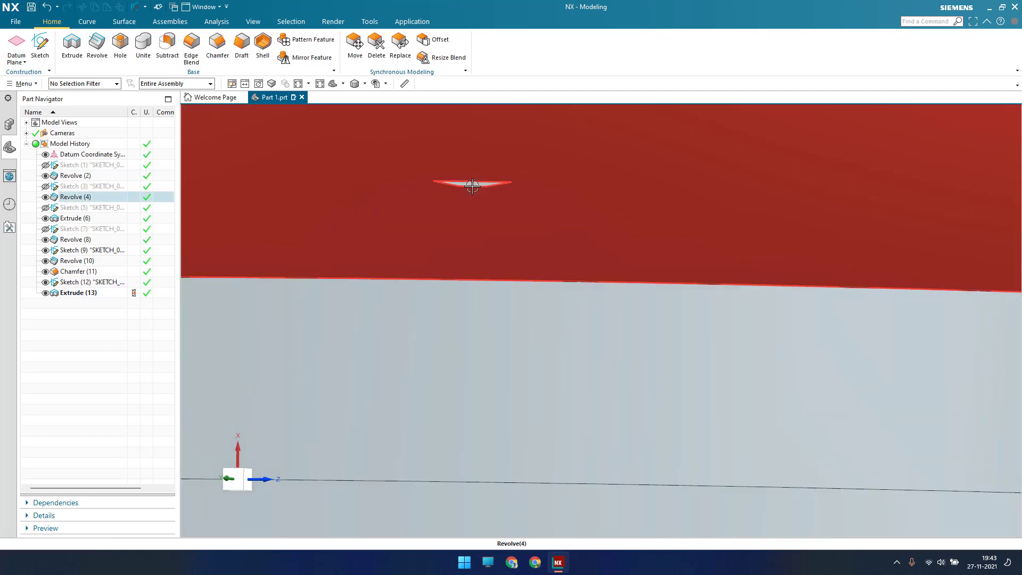
{"action": "scroll", "coordinate": [473, 183], "scroll_direction": "up", "scroll_amount": 5}
{"action": "left_click", "coordinate": [71, 295]}
{"action": "double_click", "coordinate": [73, 295]}
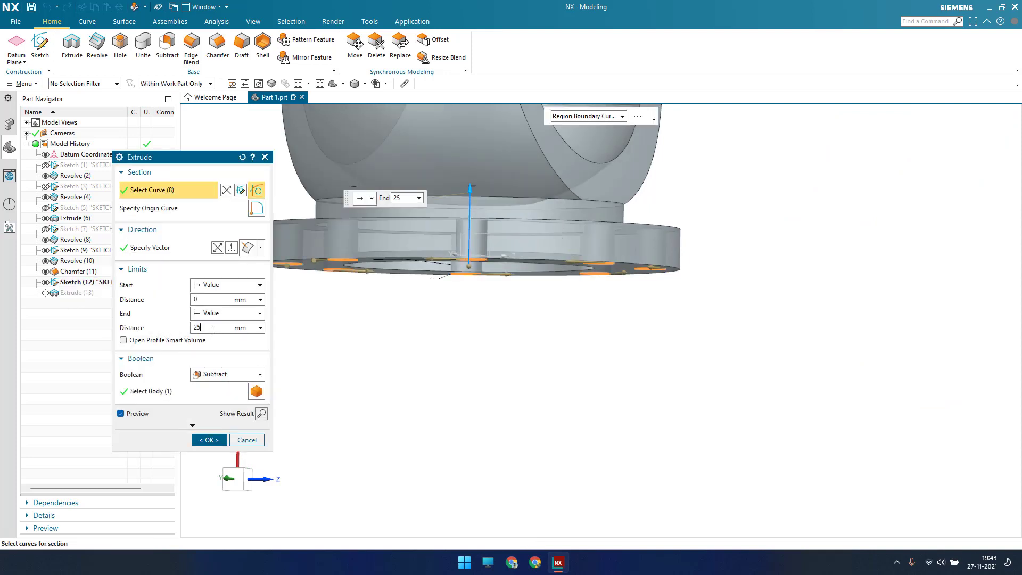
{"action": "type", "text": "25"}
{"action": "left_click", "coordinate": [209, 440]}
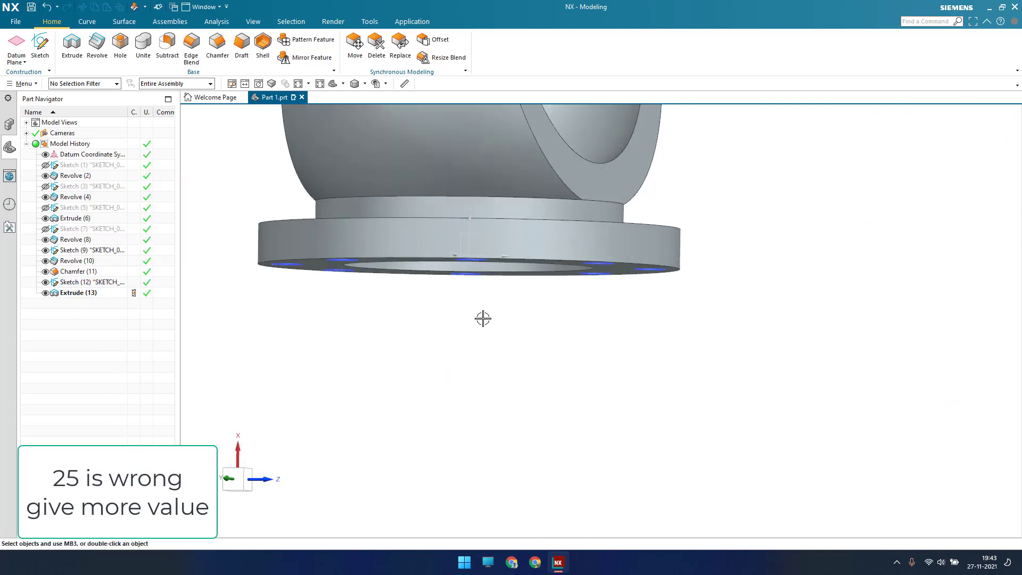
Step: Create a new sketch on the recessed circular face on the underside of the flange
{"action": "middle_click_drag", "start_coordinate": [483, 319], "coordinate": [452, 389]}
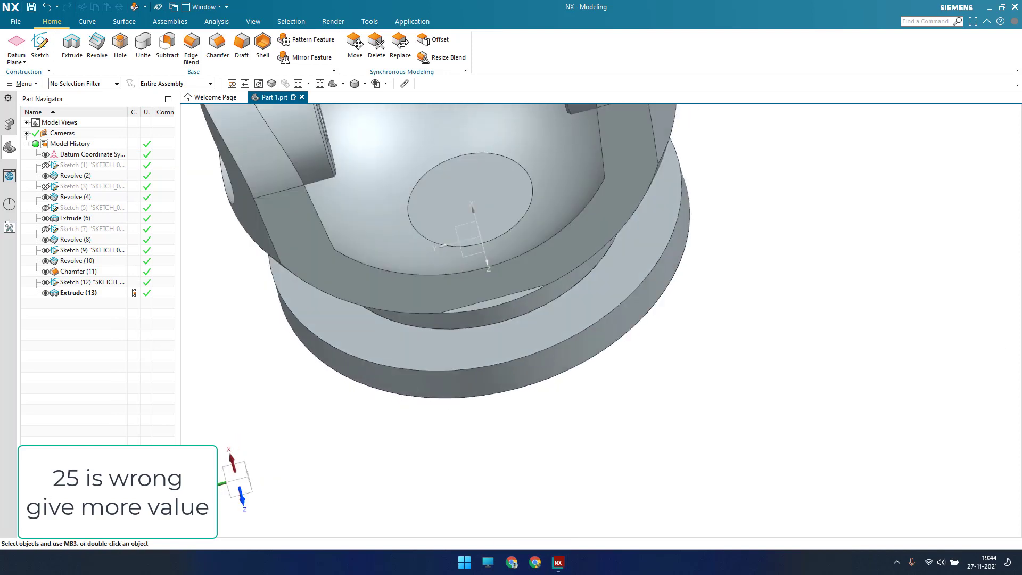
{"action": "middle_click_drag", "start_coordinate": [477, 408], "coordinate": [456, 357]}
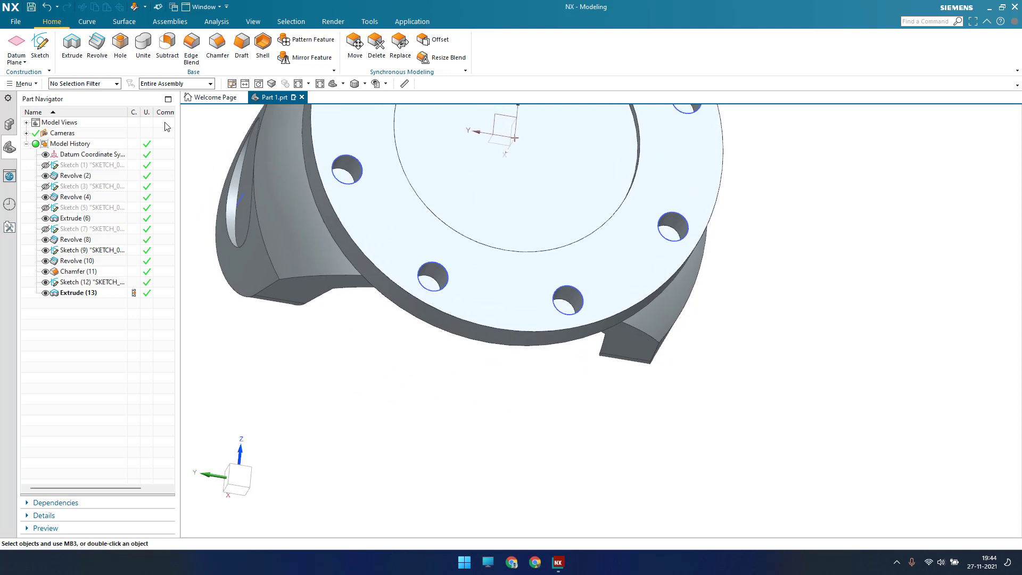
{"action": "left_click", "coordinate": [43, 52]}
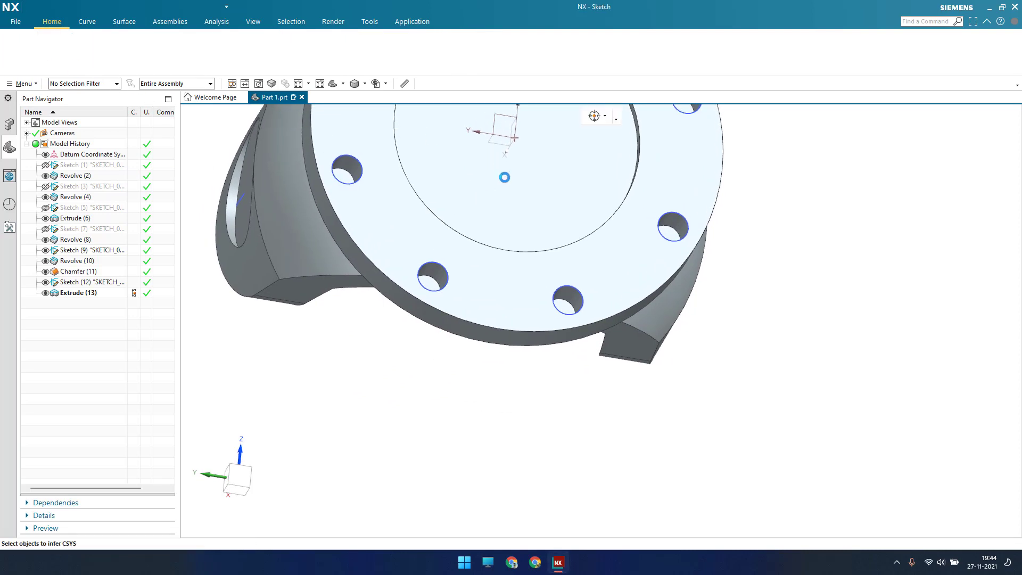
{"action": "left_click", "coordinate": [503, 176]}
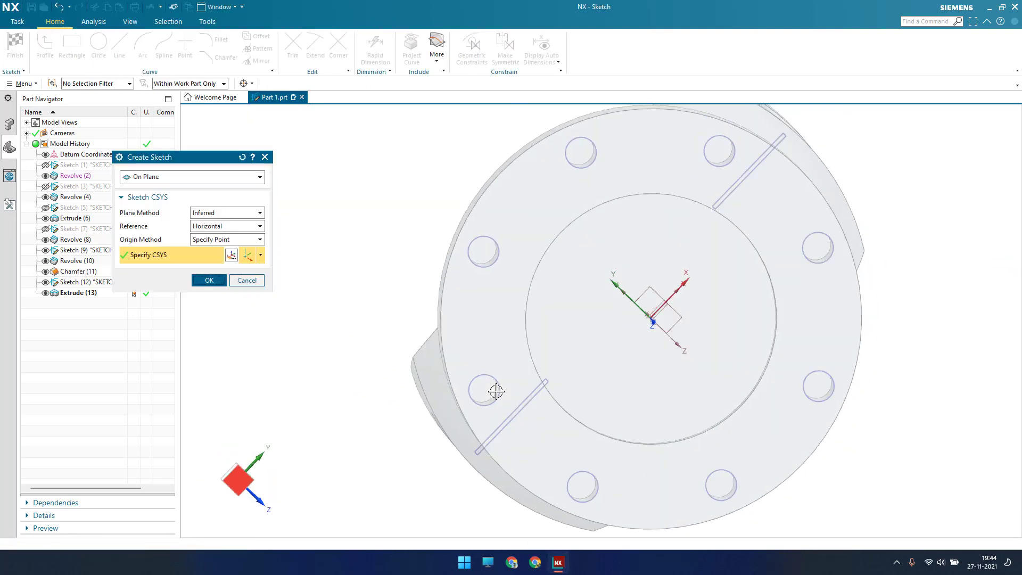
{"action": "middle_click", "coordinate": [496, 391]}
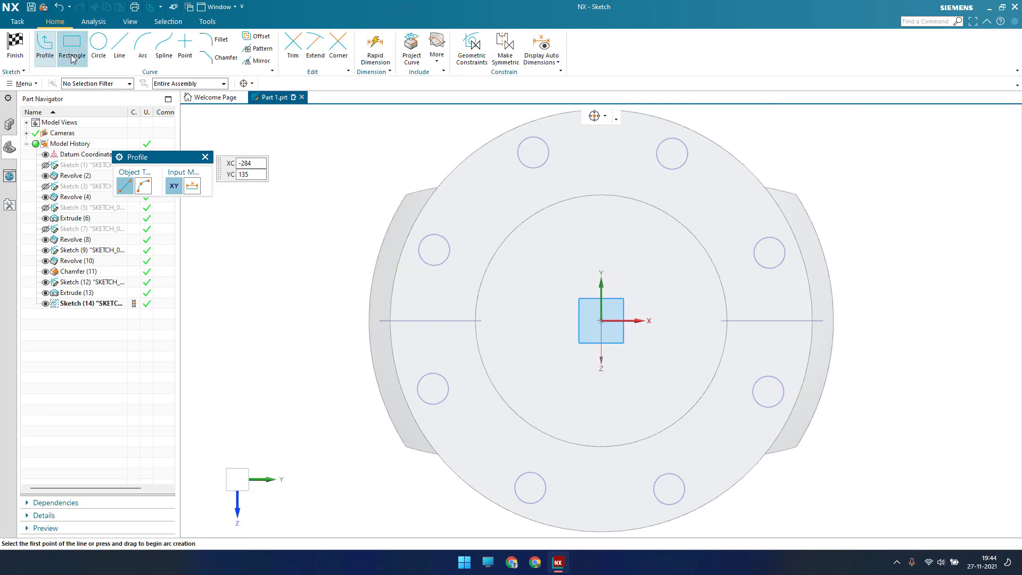
Step: Start a two-point rectangle in the new sketch and open the point snap options
{"action": "left_click", "coordinate": [72, 53]}
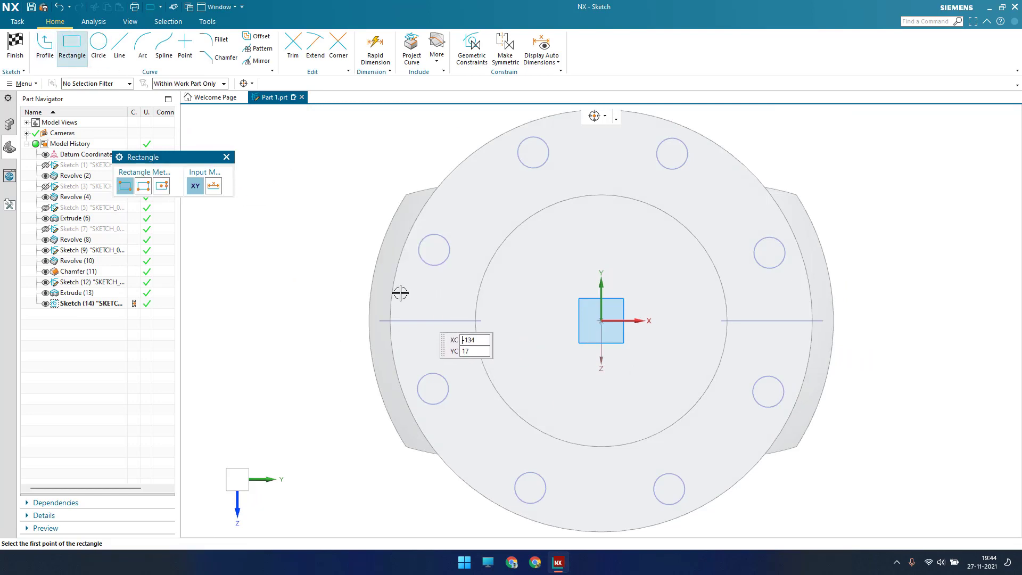
{"action": "left_click", "coordinate": [253, 84]}
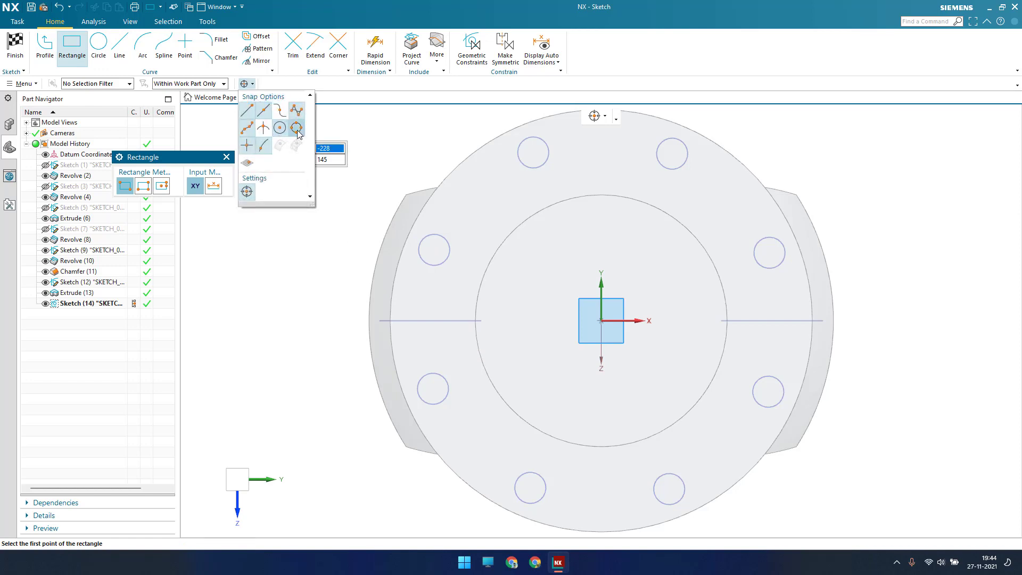